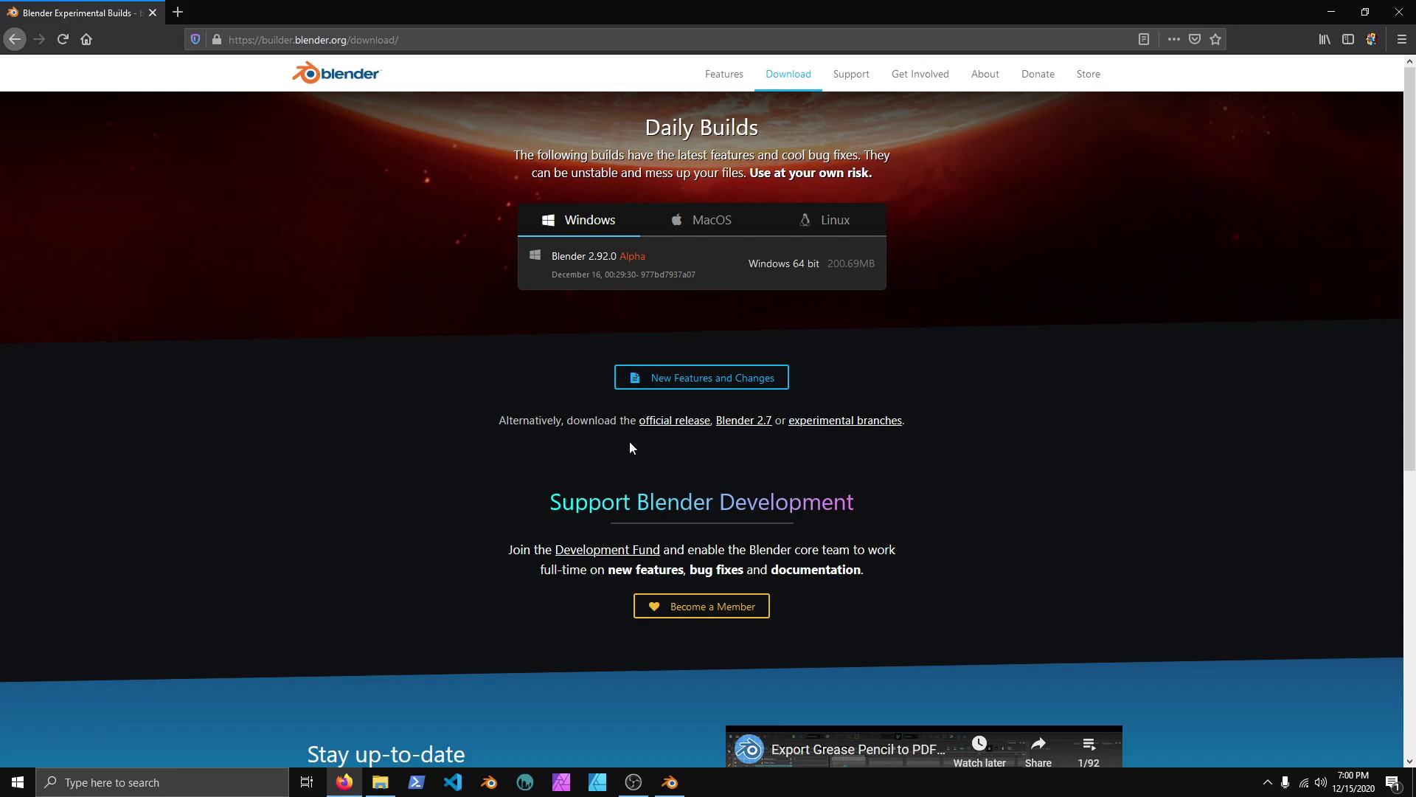
- Switch from Firefox to Blender 2.92 showing the cube-on-disc scene
click(672, 785)
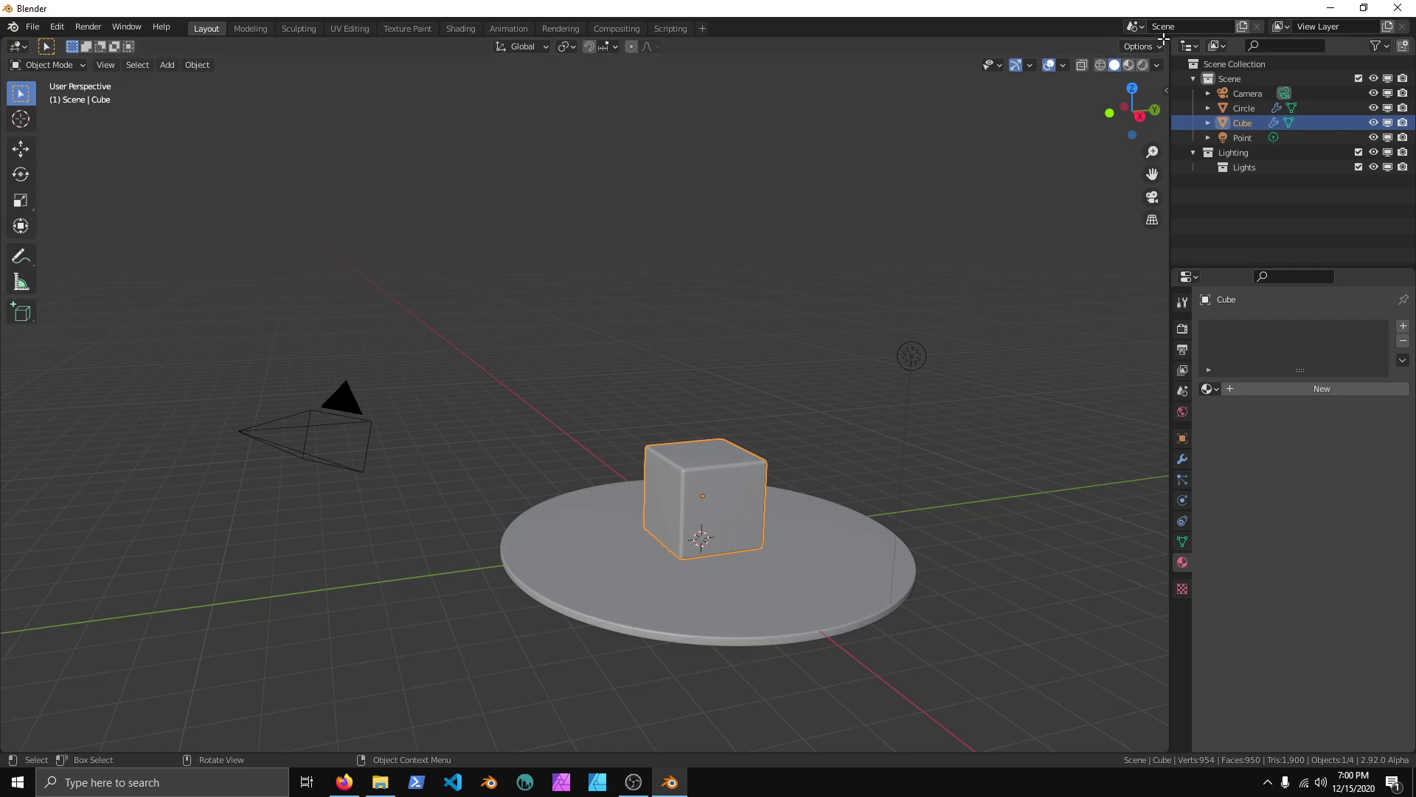
- Split the 3D view and make the right area a widened Asset Browser listing Current File categories
drag(1164, 38, 758, 63)
click(772, 47)
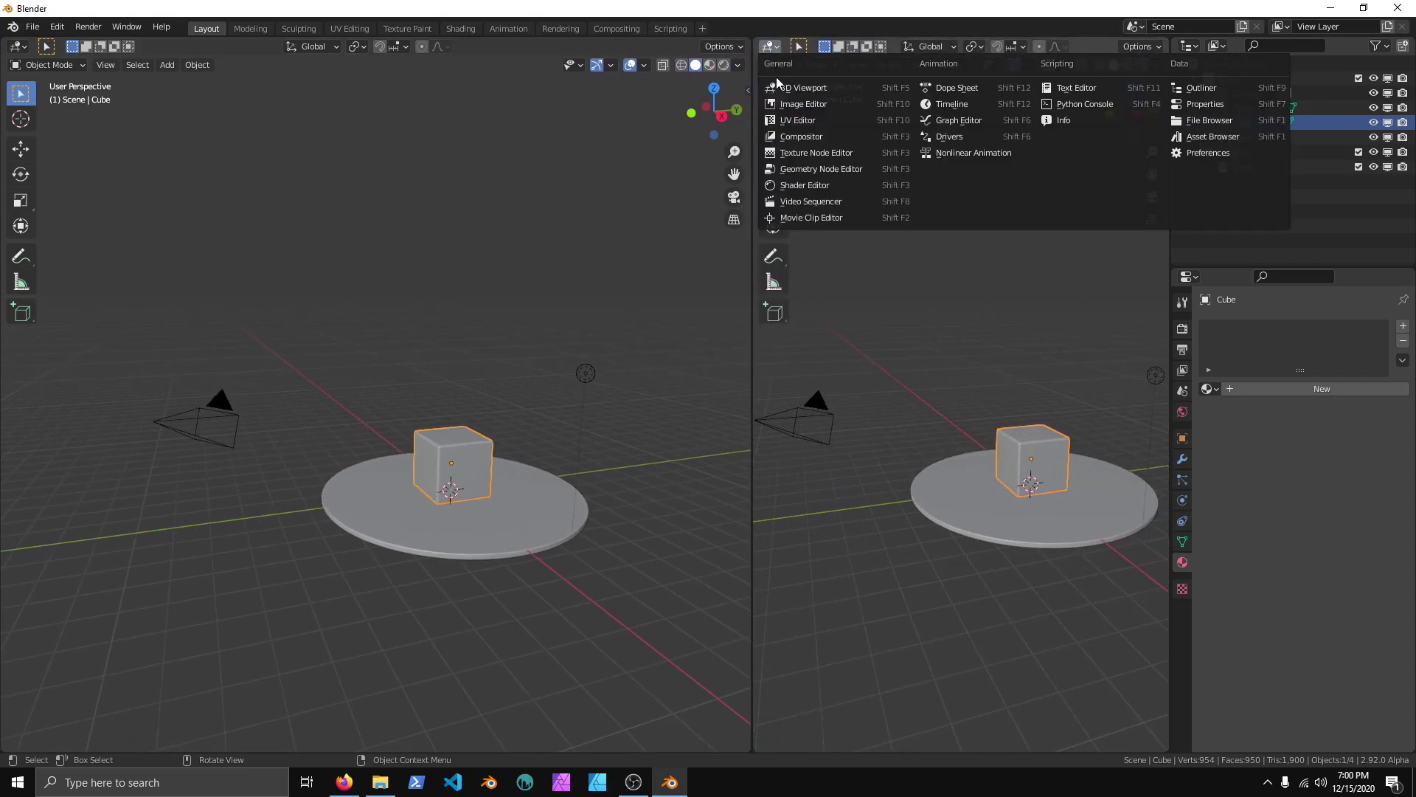
click(1219, 137)
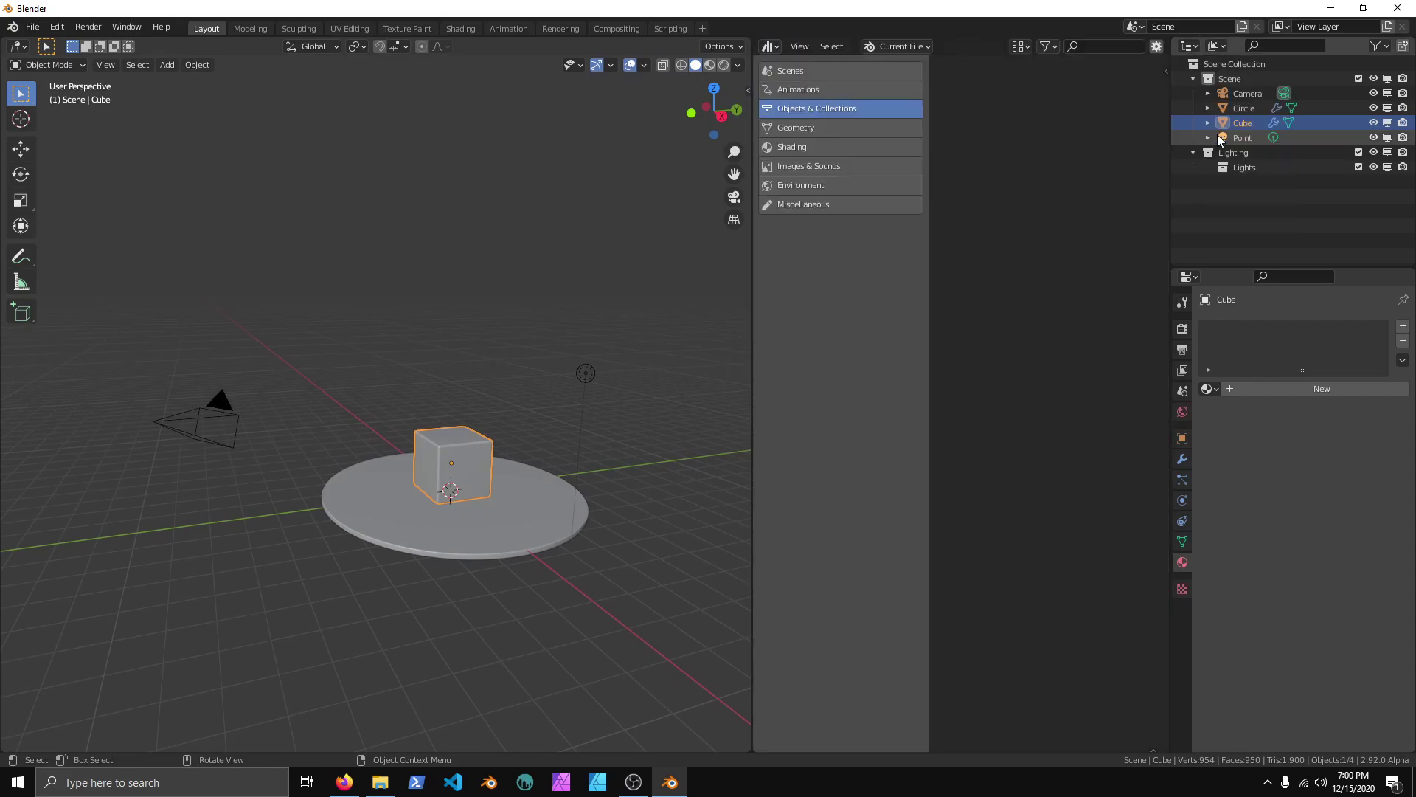
drag(750, 424, 596, 435)
click(1157, 49)
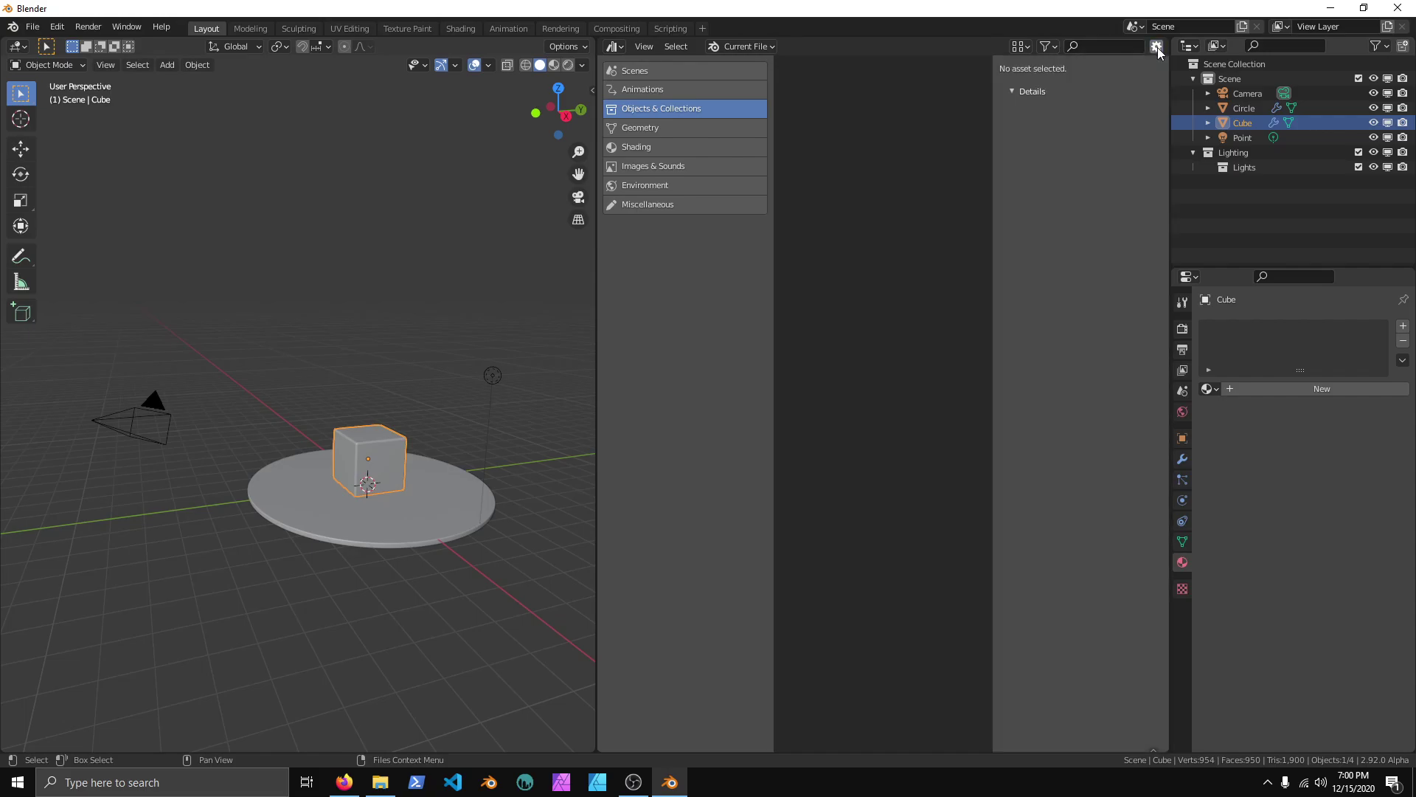
click(1157, 51)
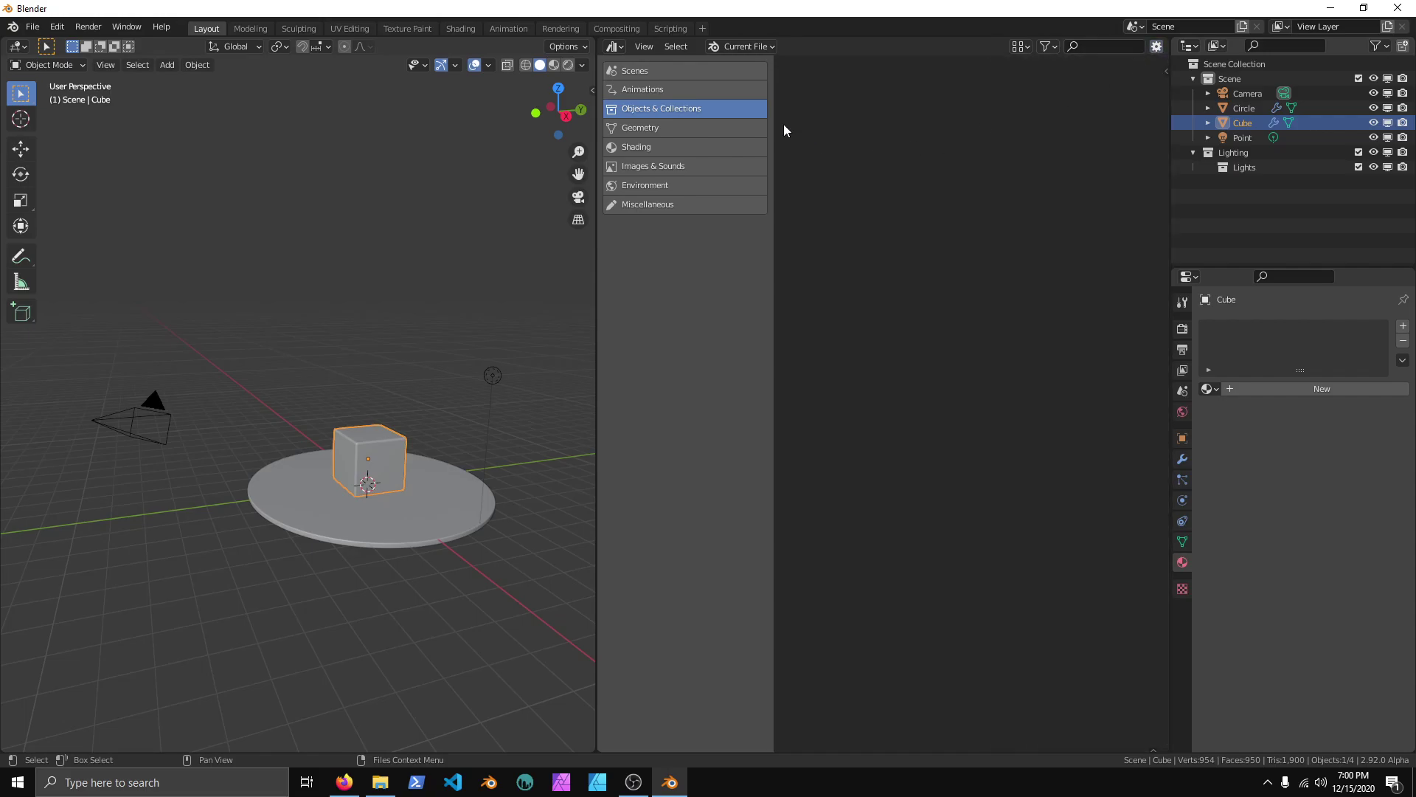
- In Preferences > File Paths, add a new asset library named 'Blender Assets'
click(58, 30)
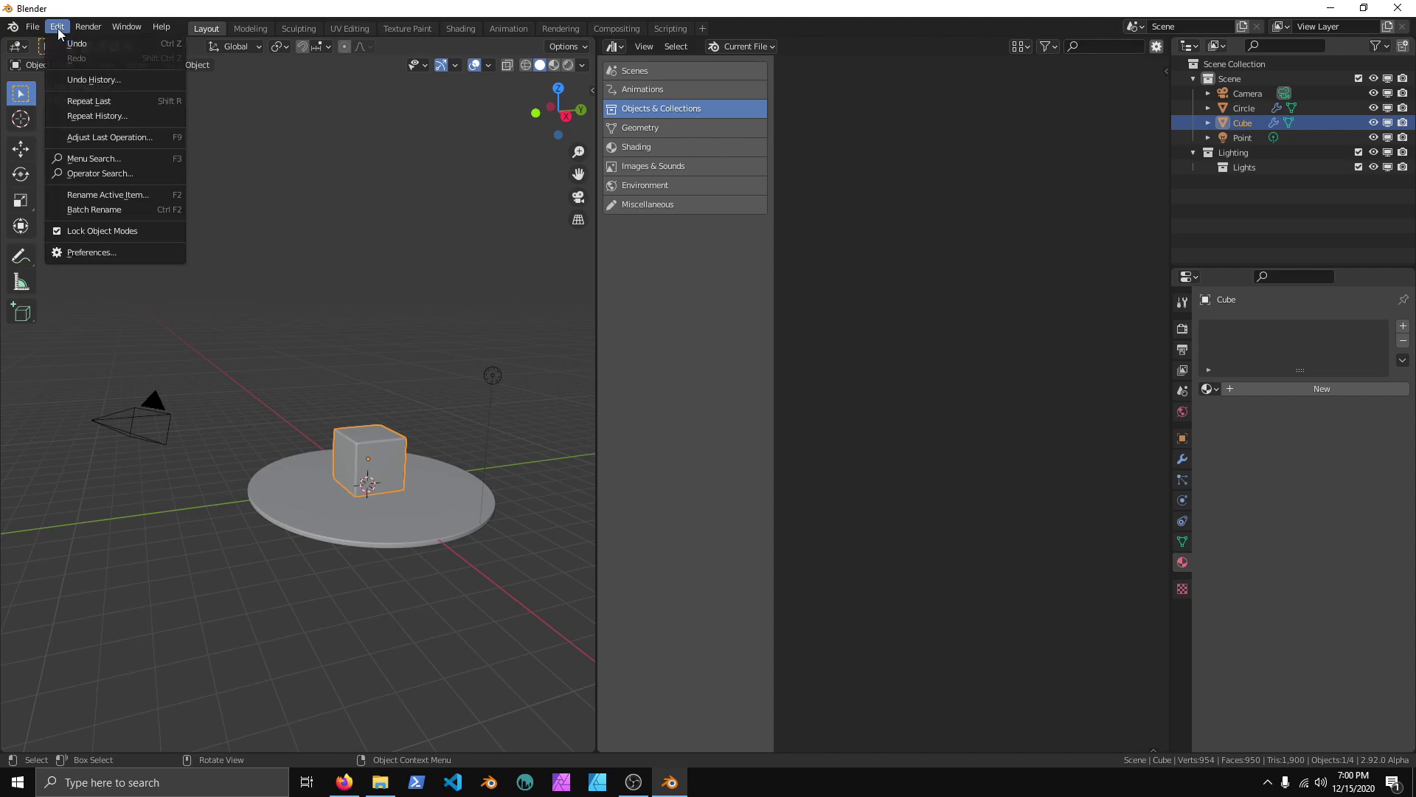
click(98, 253)
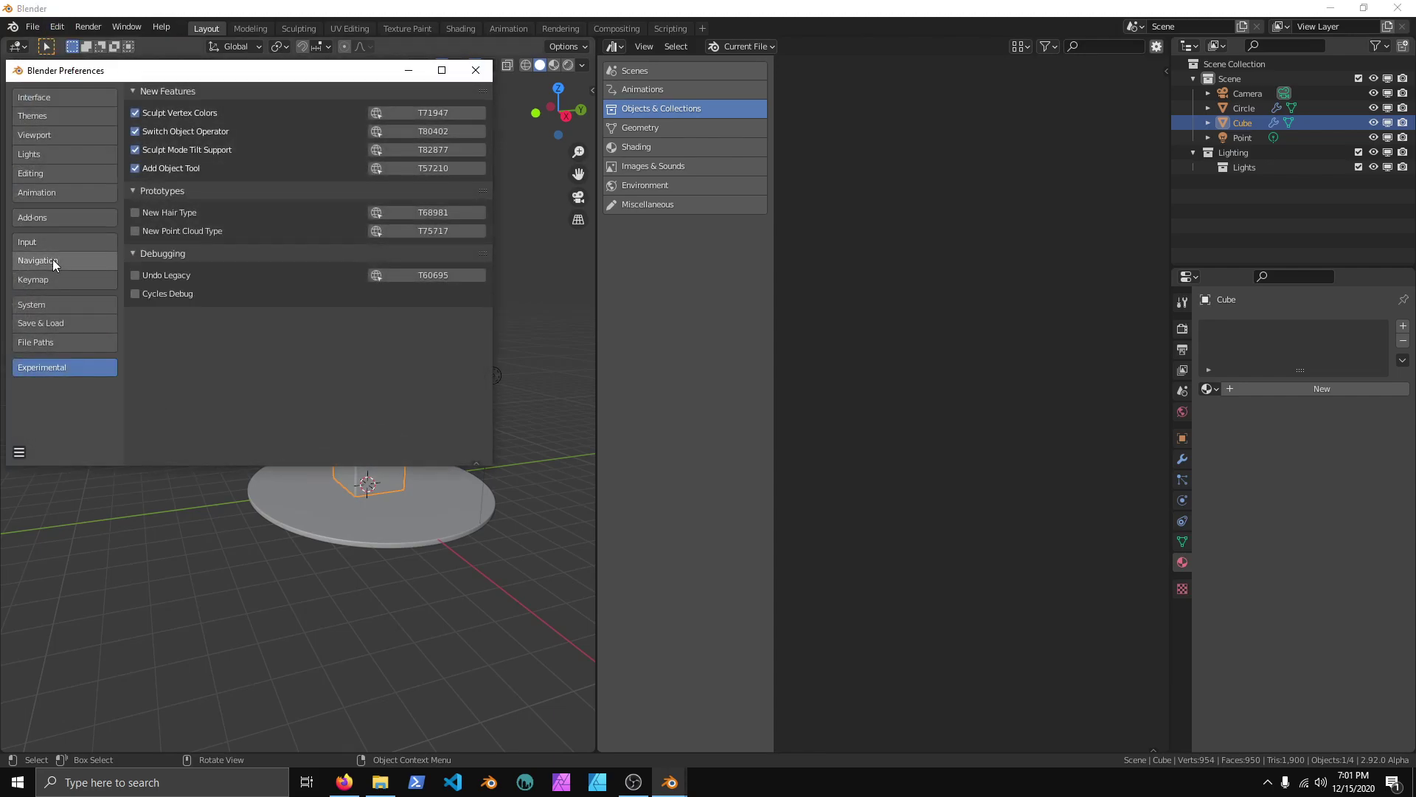
click(77, 339)
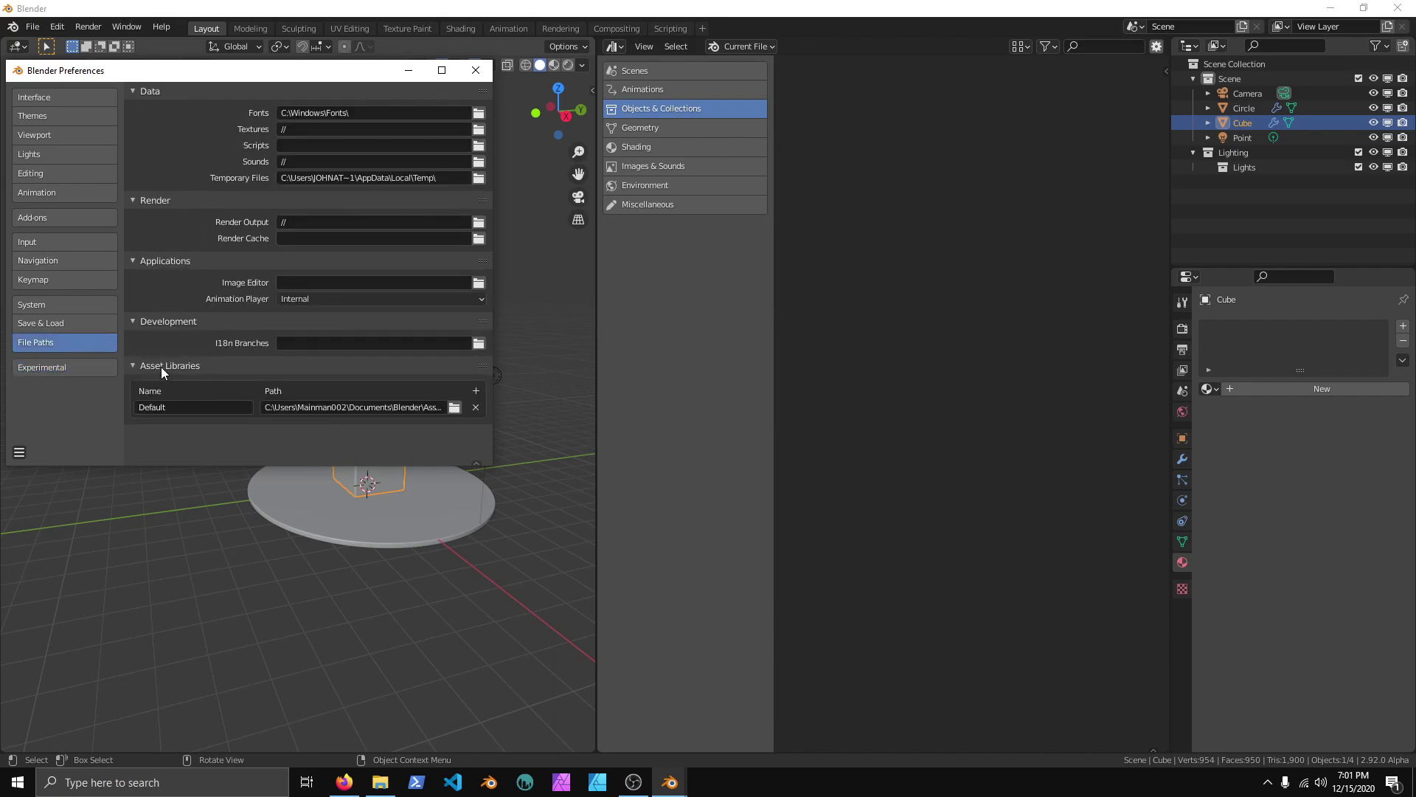
drag(140, 321, 140, 91)
click(154, 163)
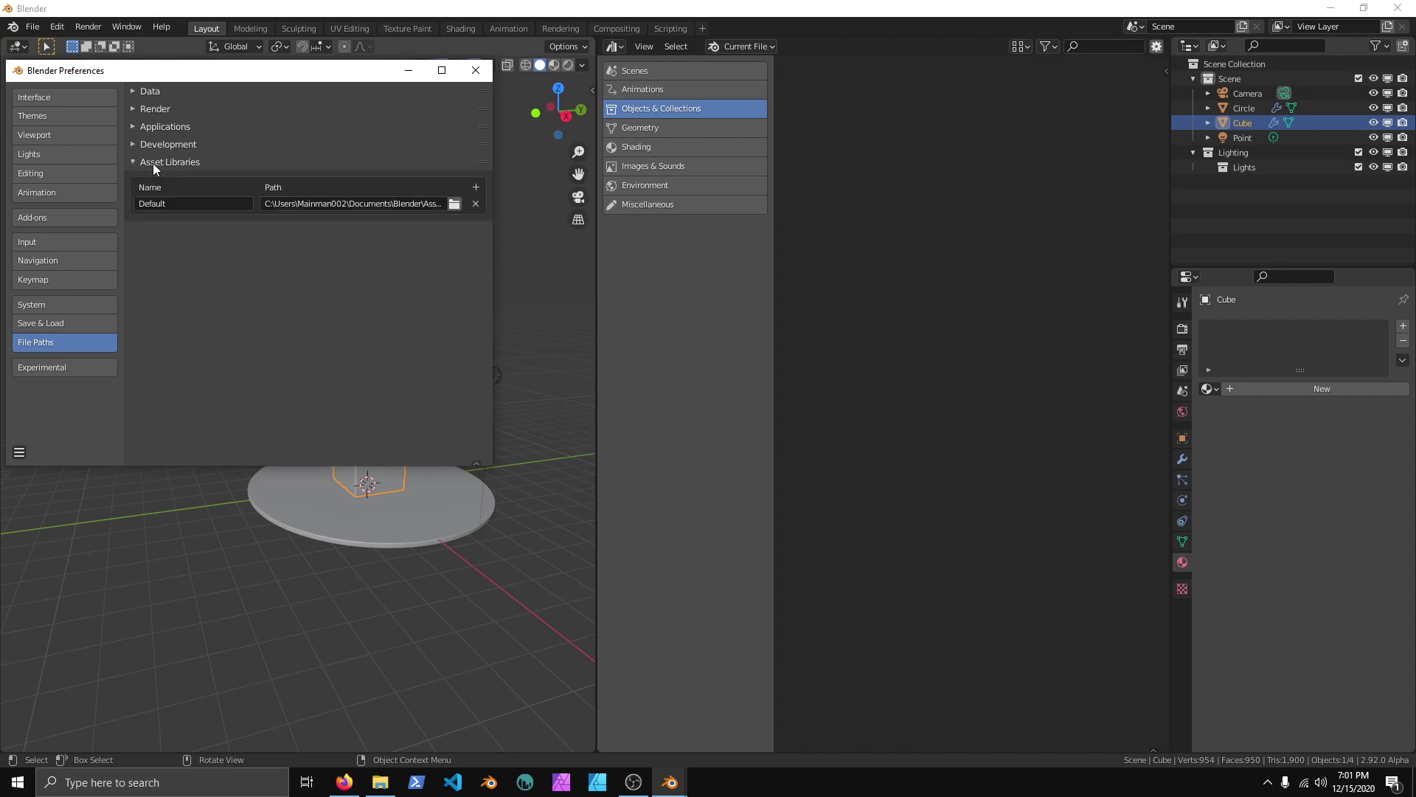
click(477, 189)
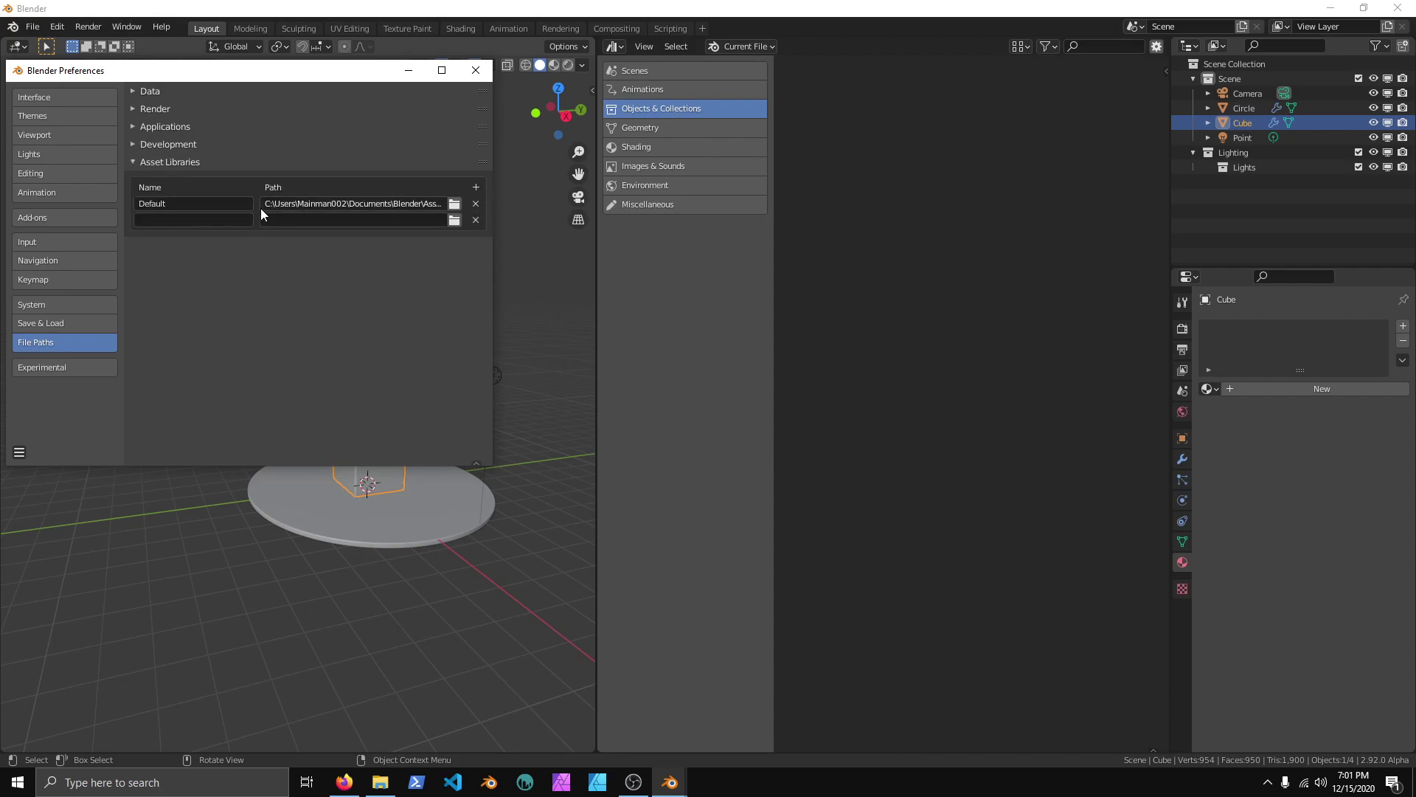
click(250, 220)
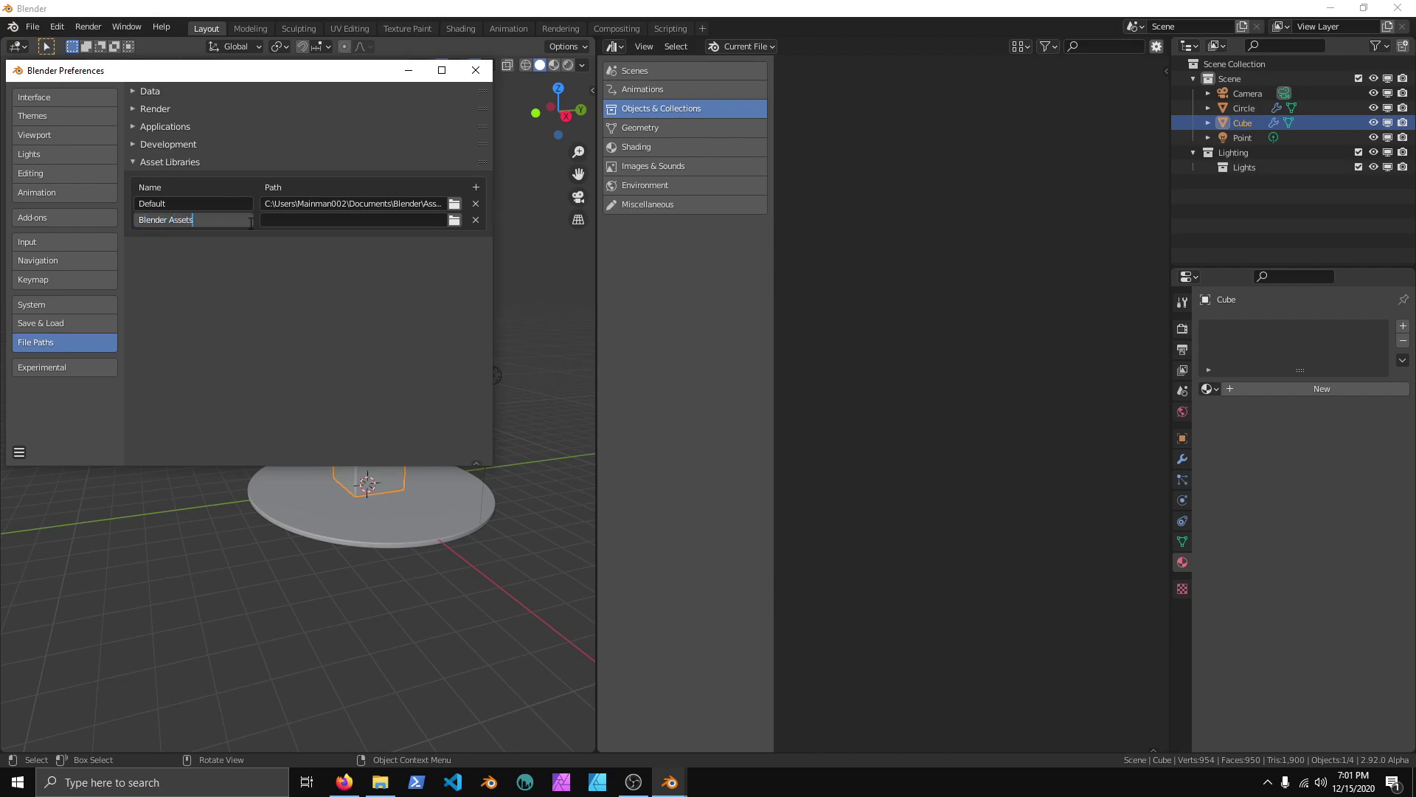
key(Return)
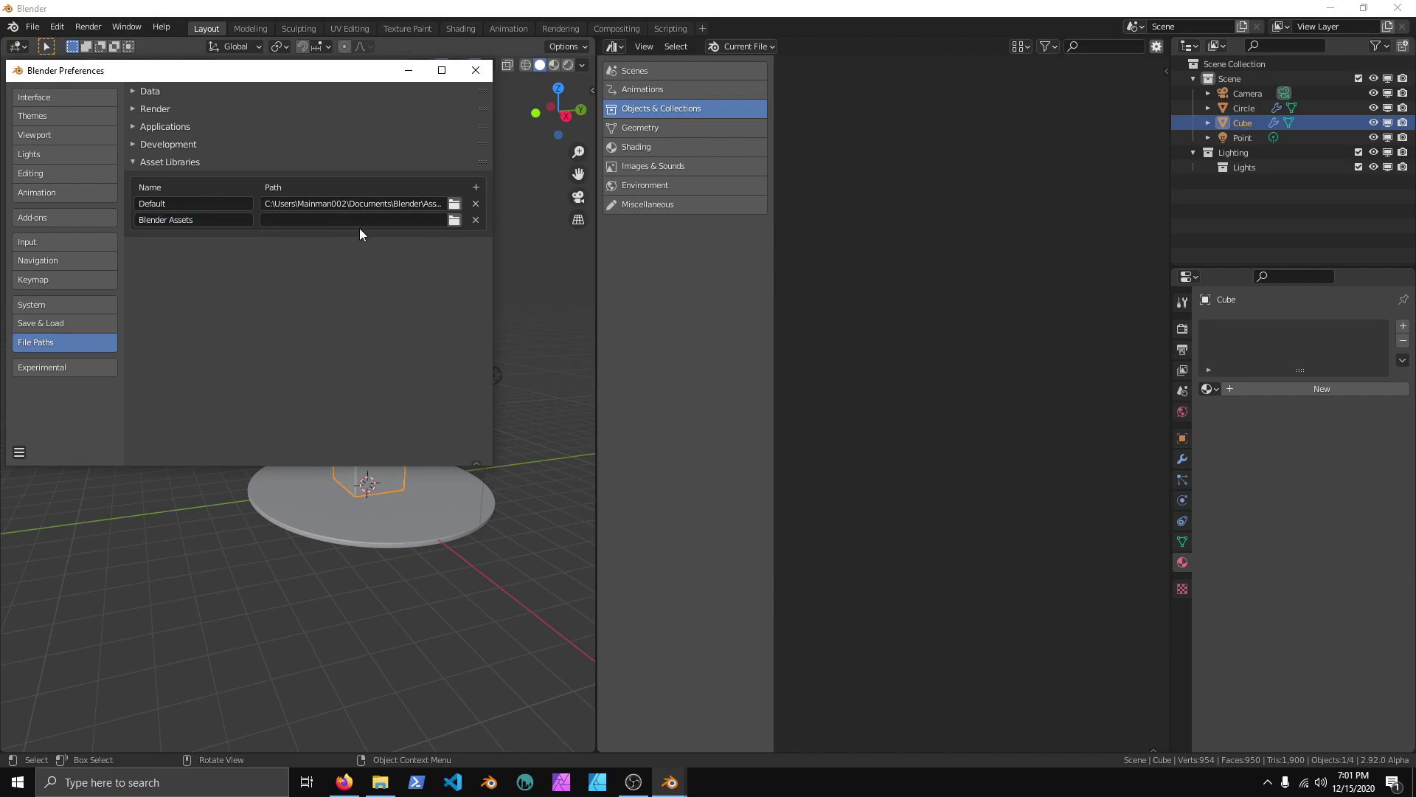
- Point the library's path to Desktop\Blender Assets Library and save the preferences
click(455, 220)
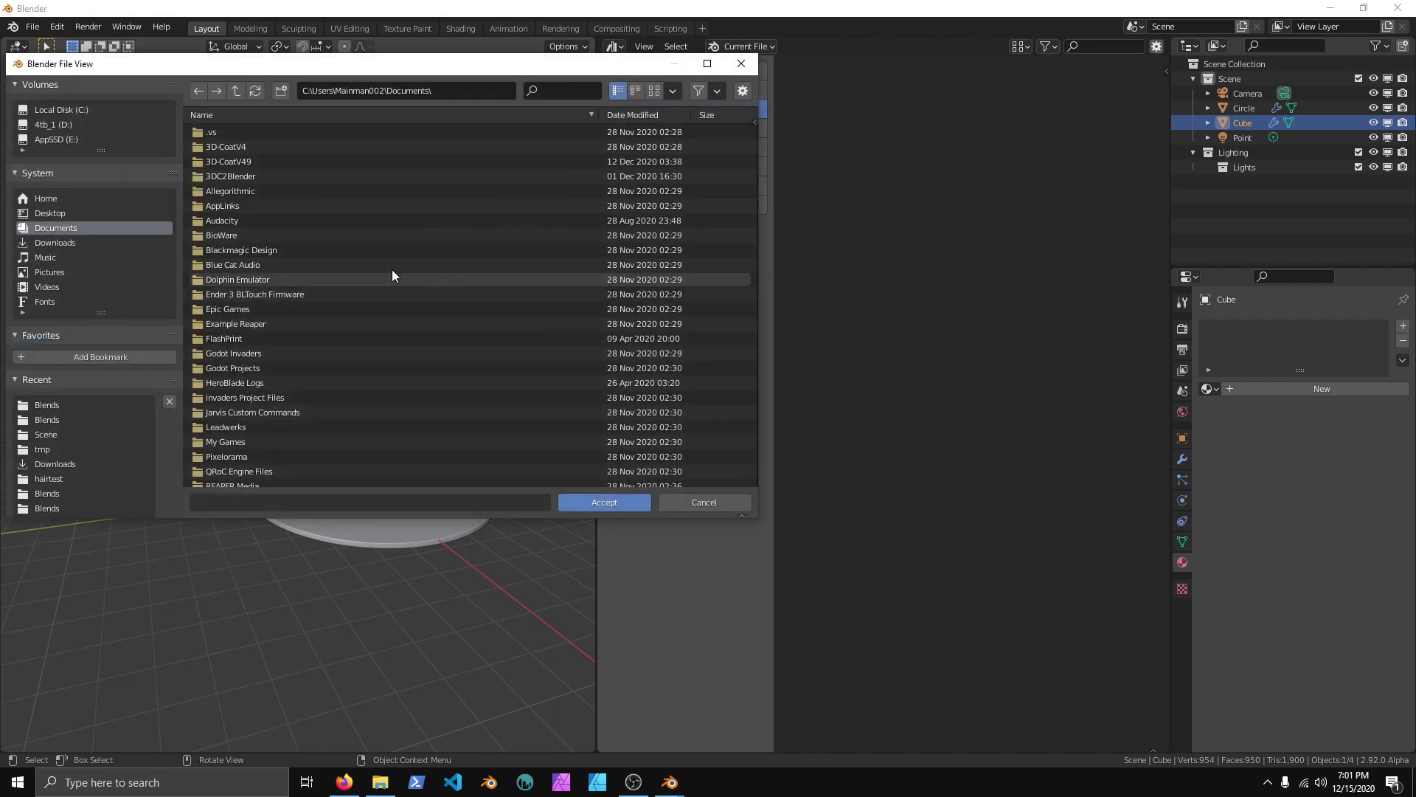
click(41, 213)
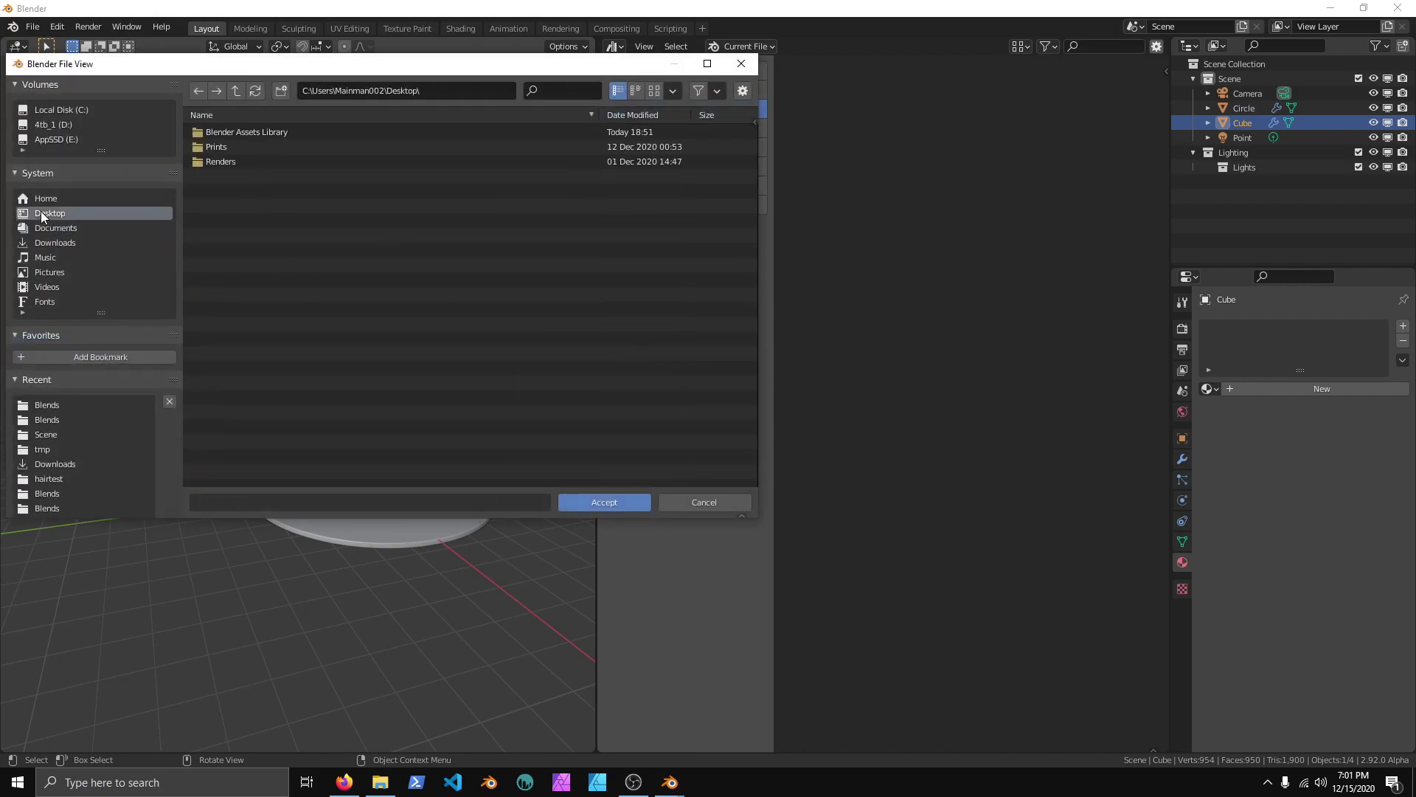
click(245, 133)
double_click(268, 131)
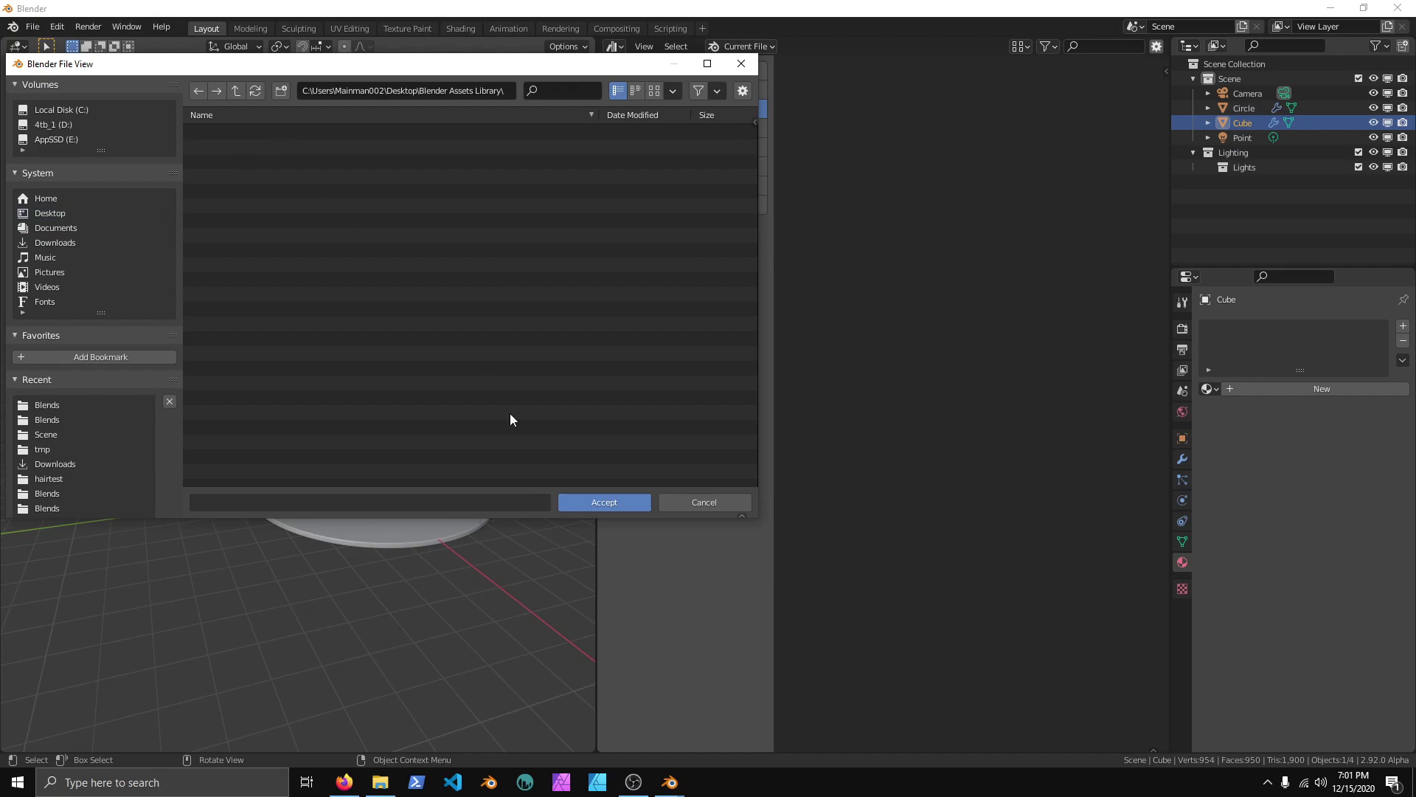
click(606, 504)
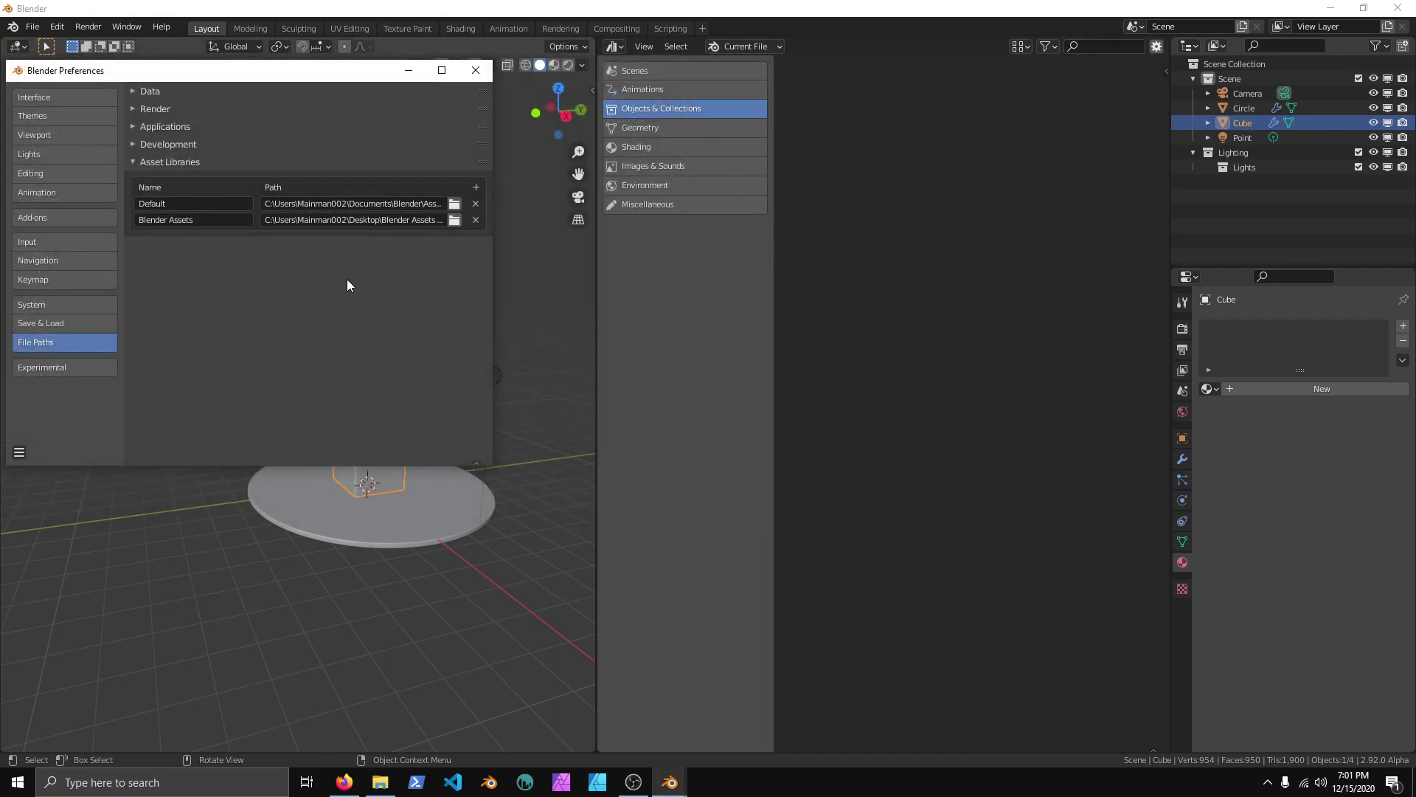
click(19, 452)
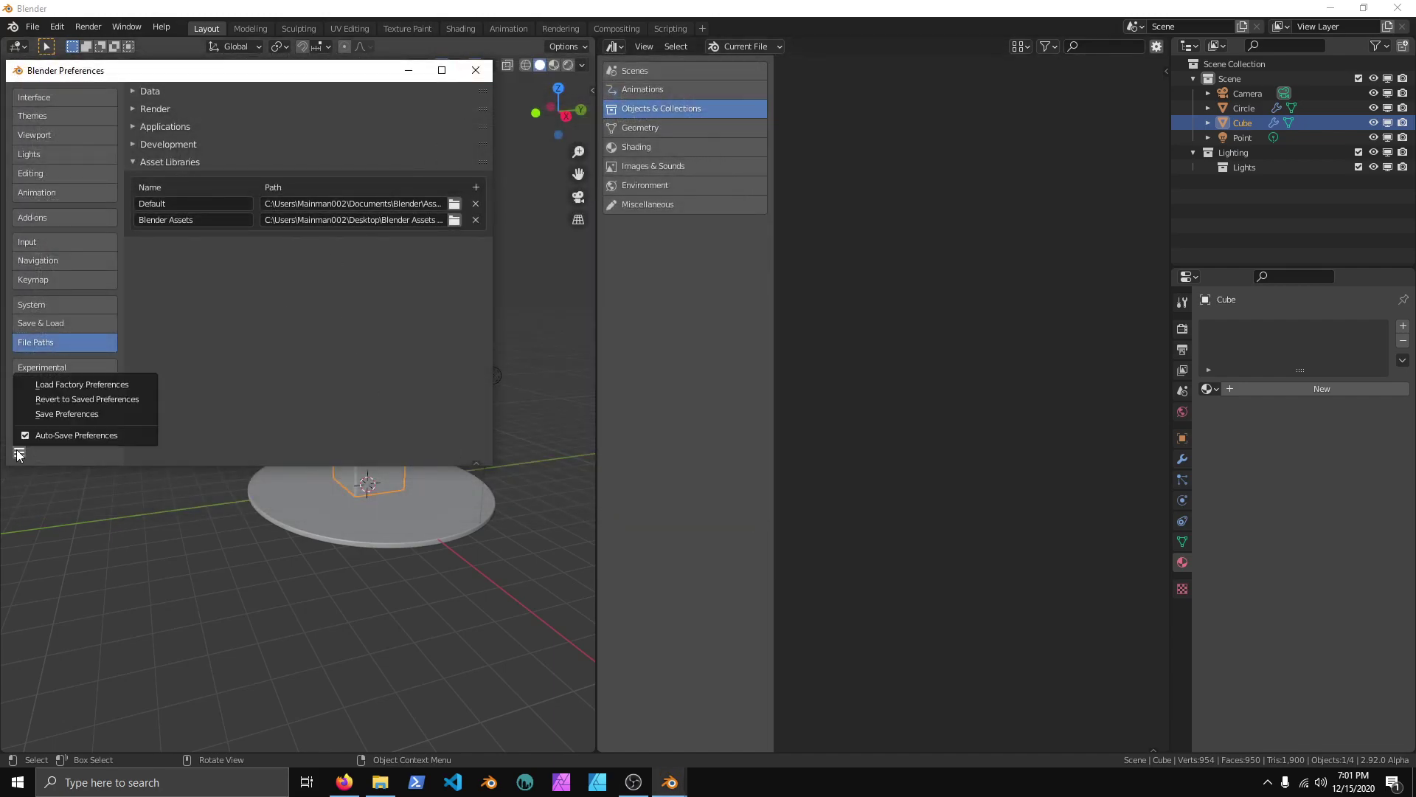
click(111, 414)
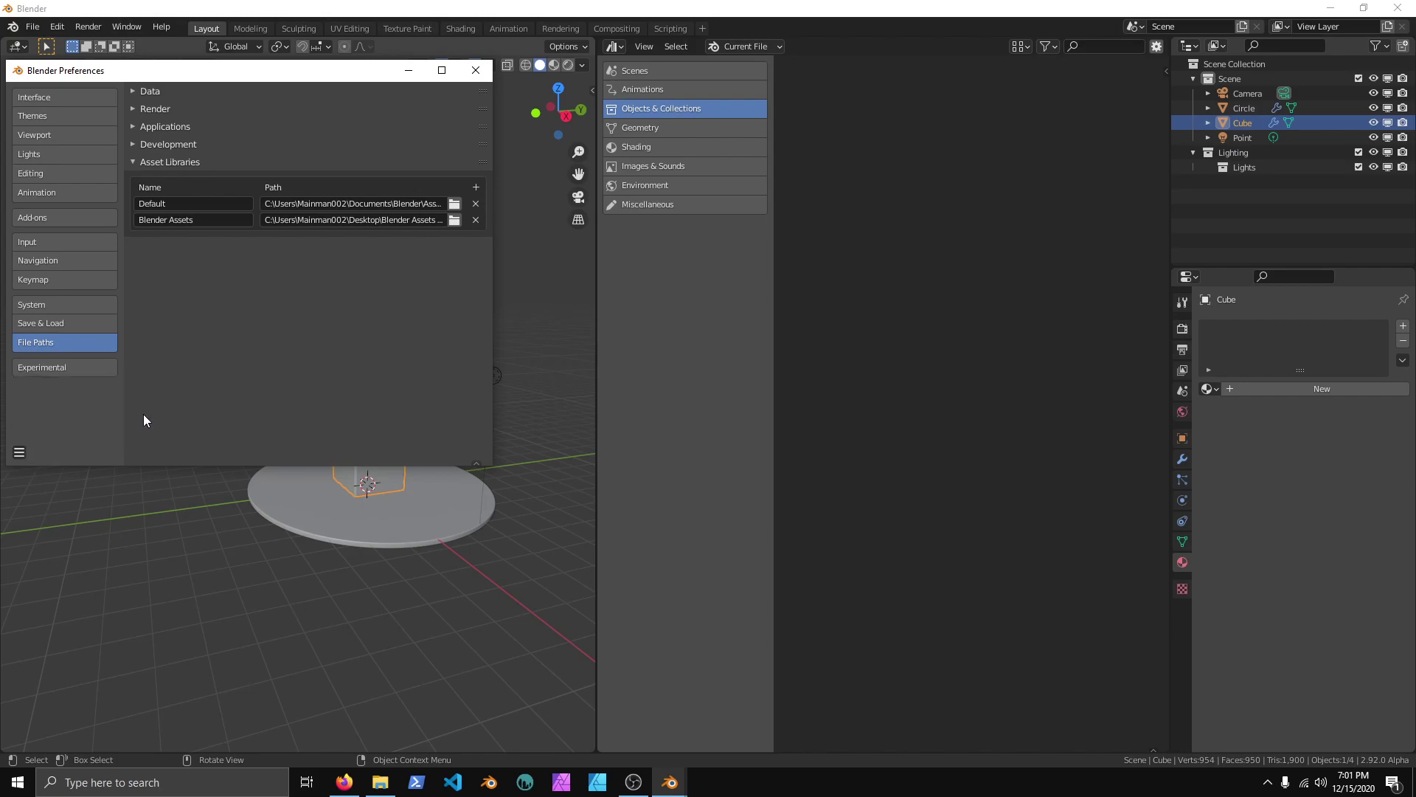
- Close Preferences and expand the Cube entry in the Outliner
click(475, 71)
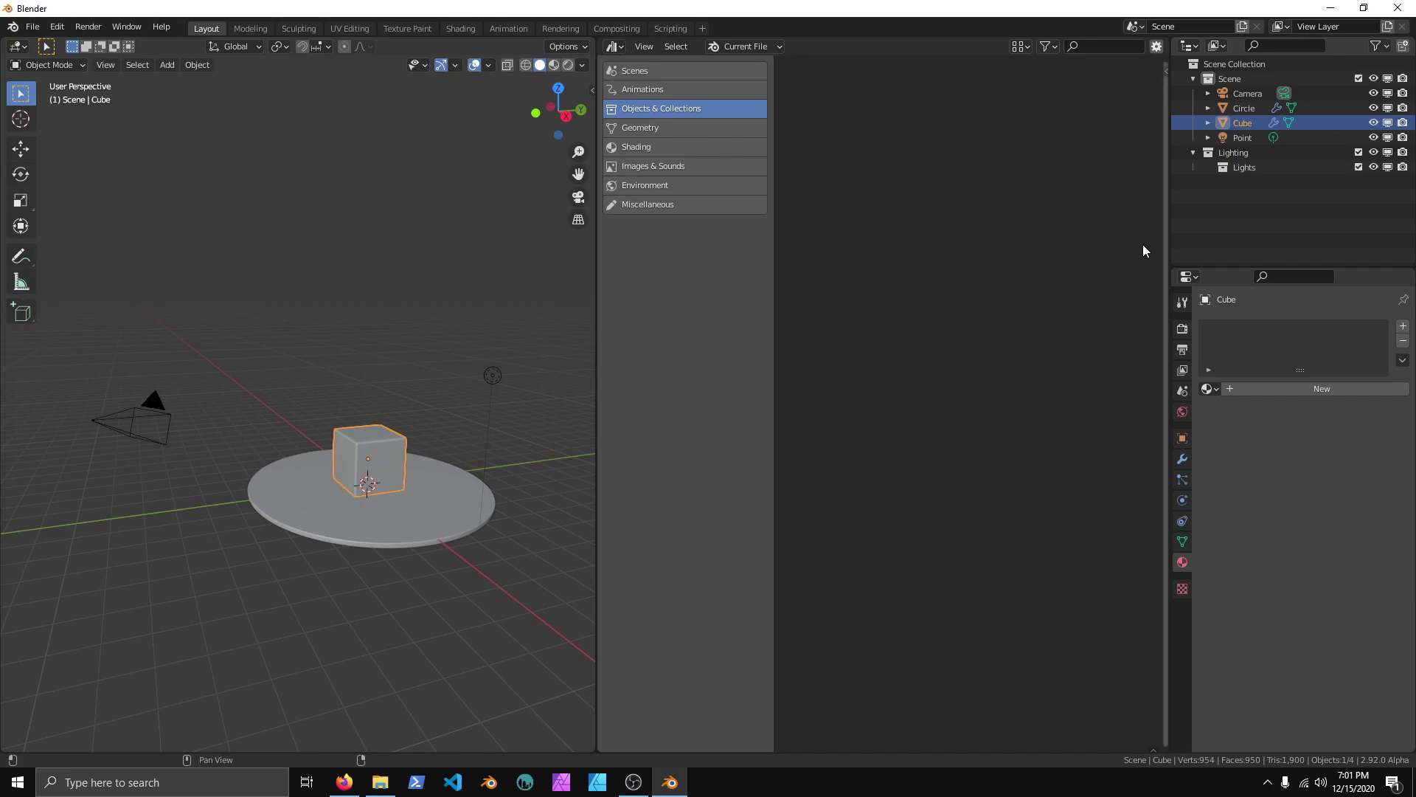
click(1208, 122)
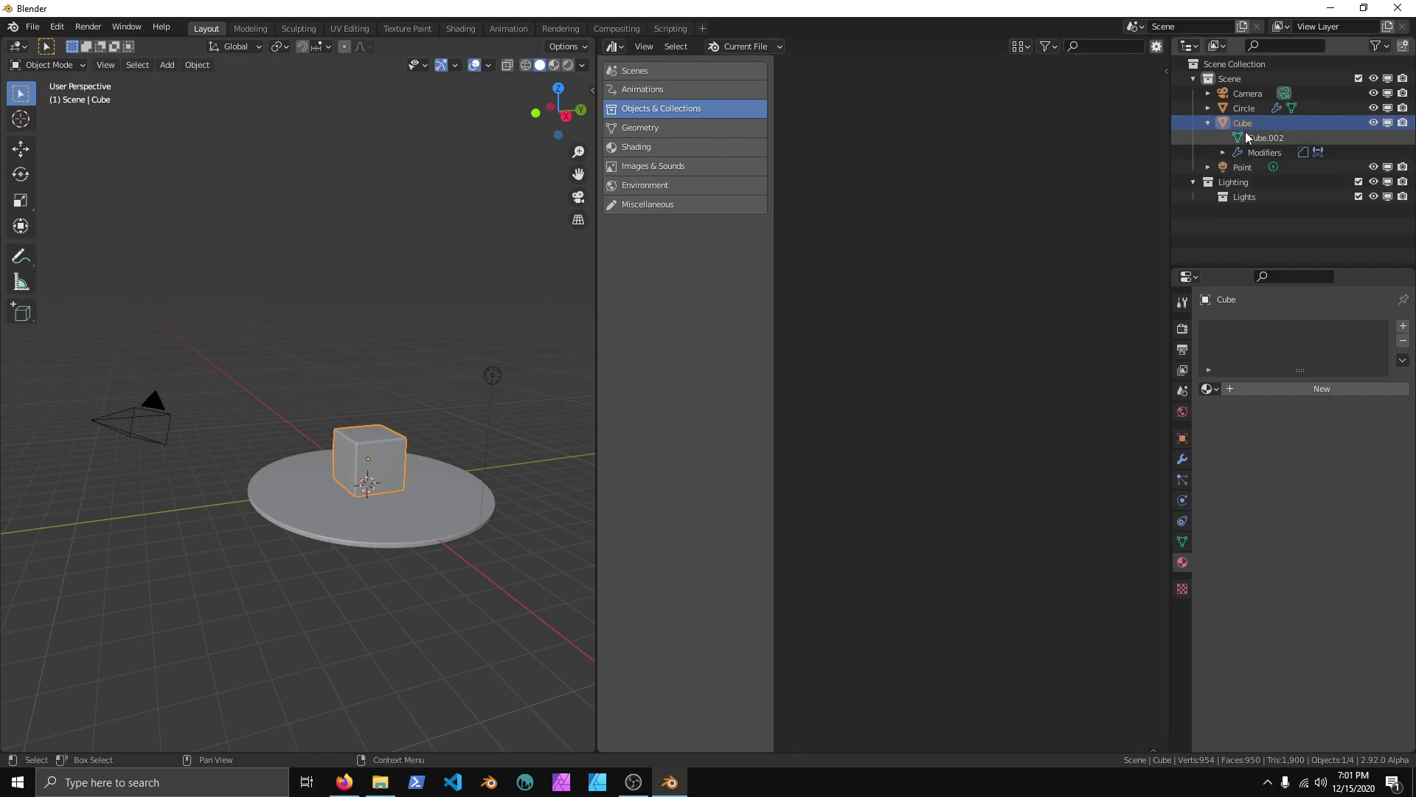
click(1190, 46)
click(1127, 87)
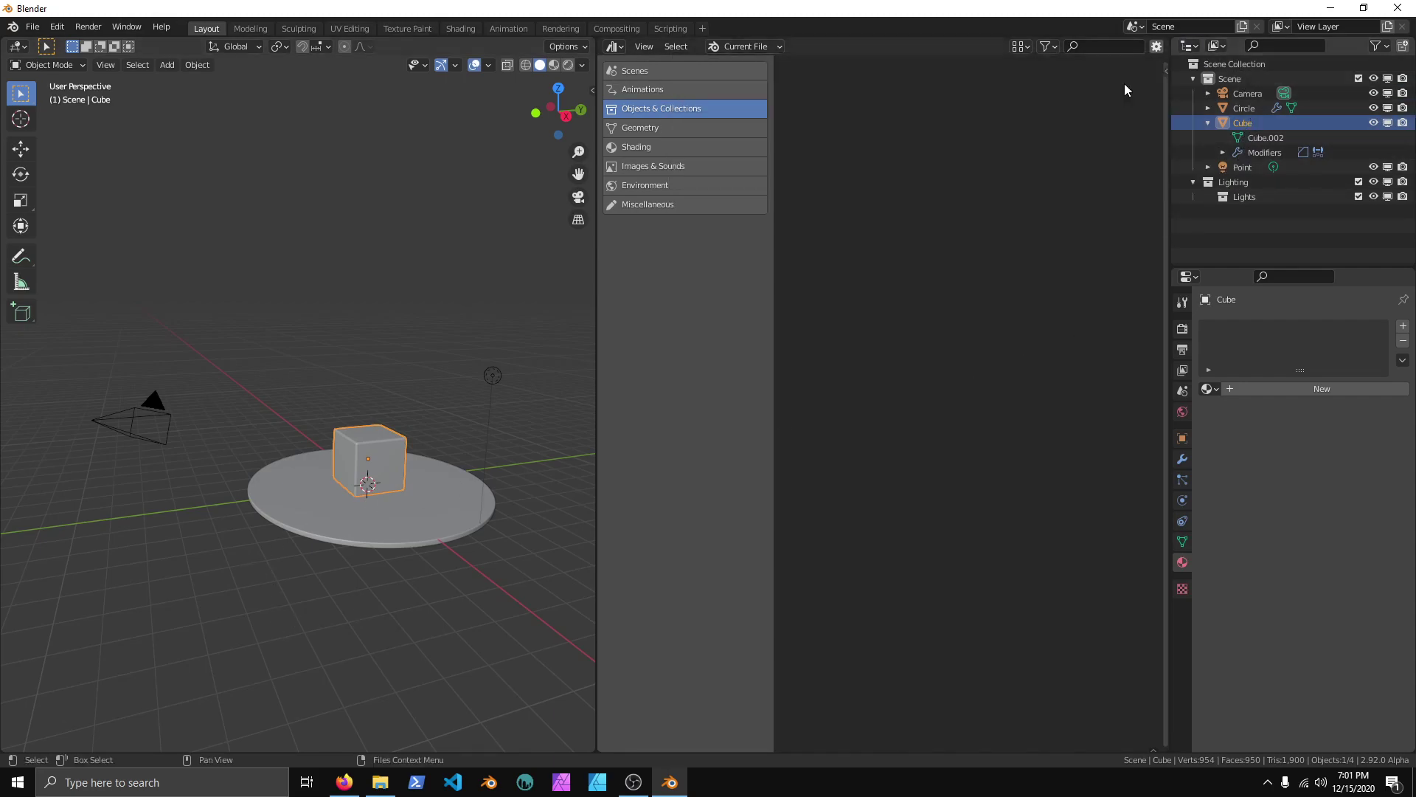
- Add the Cube's ID Data > Mark Asset command to Quick Favorites
right_click(1242, 124)
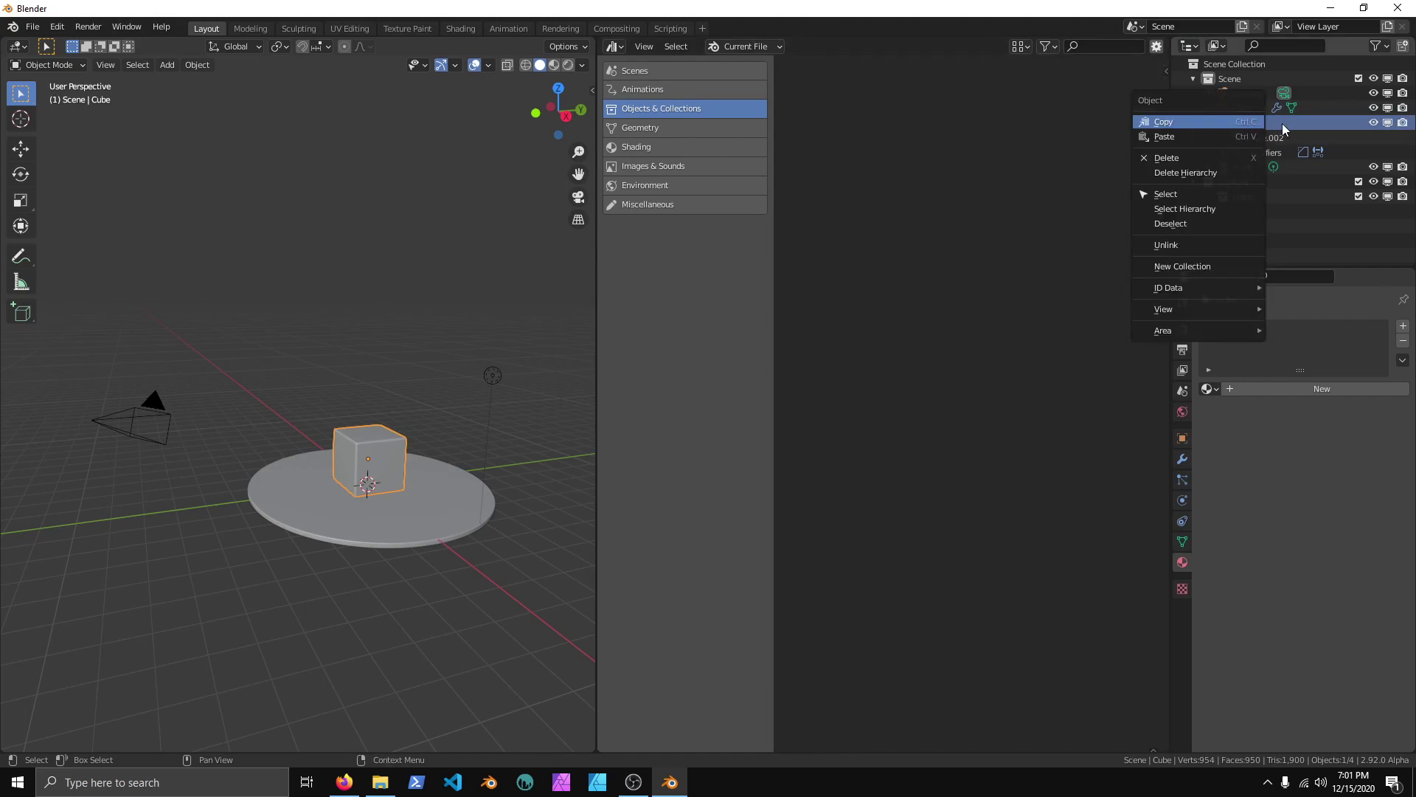
mouse_move(1180, 289)
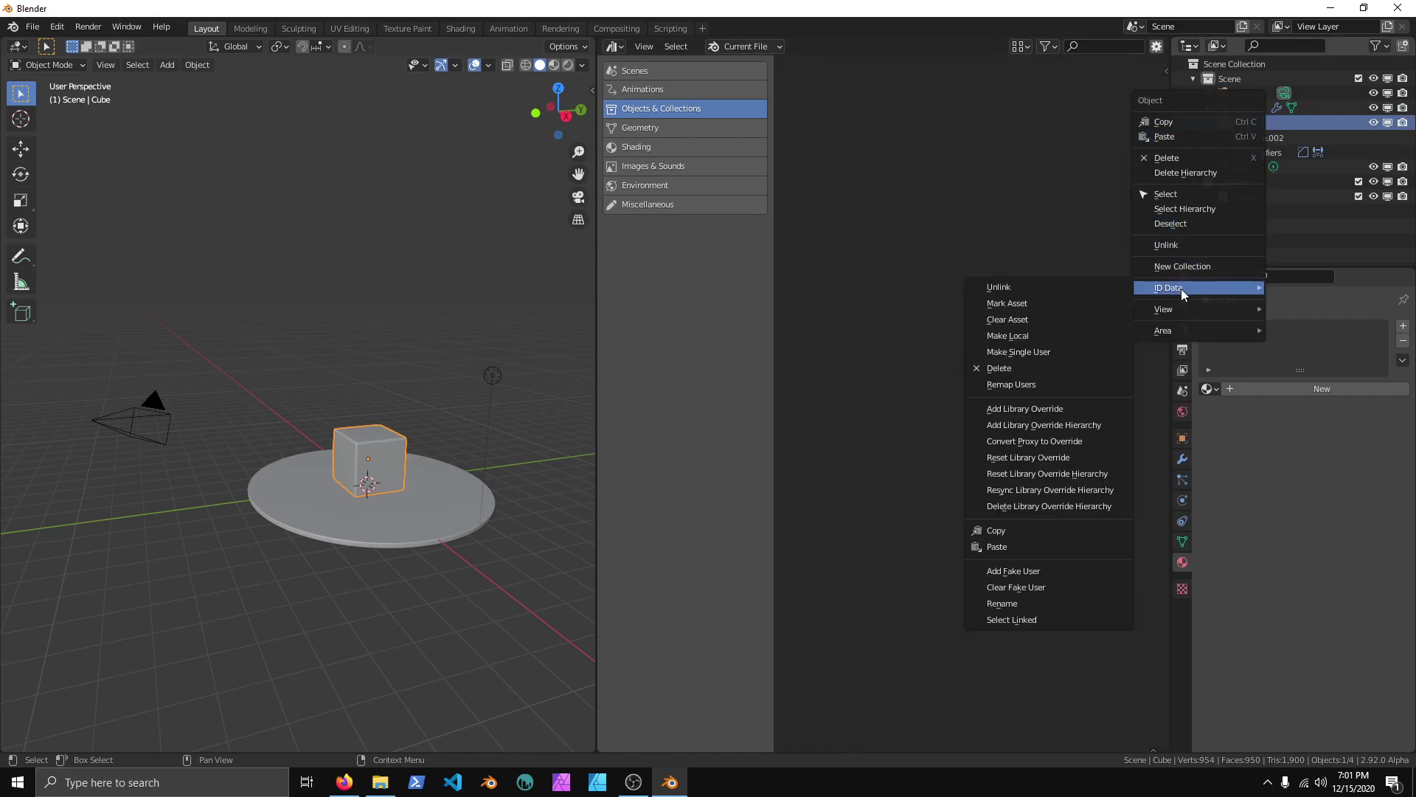
right_click(1037, 303)
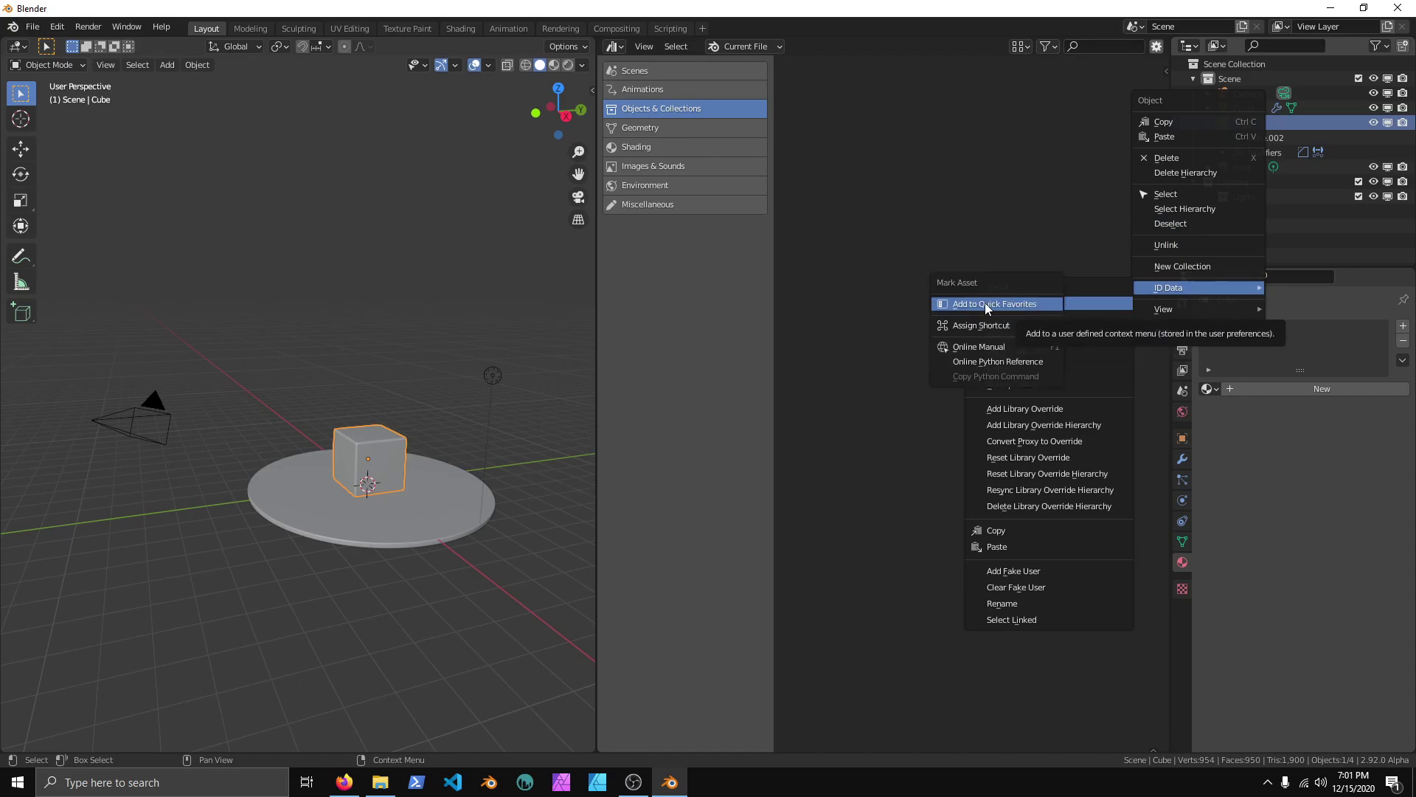
key(Escape)
key(Escape)
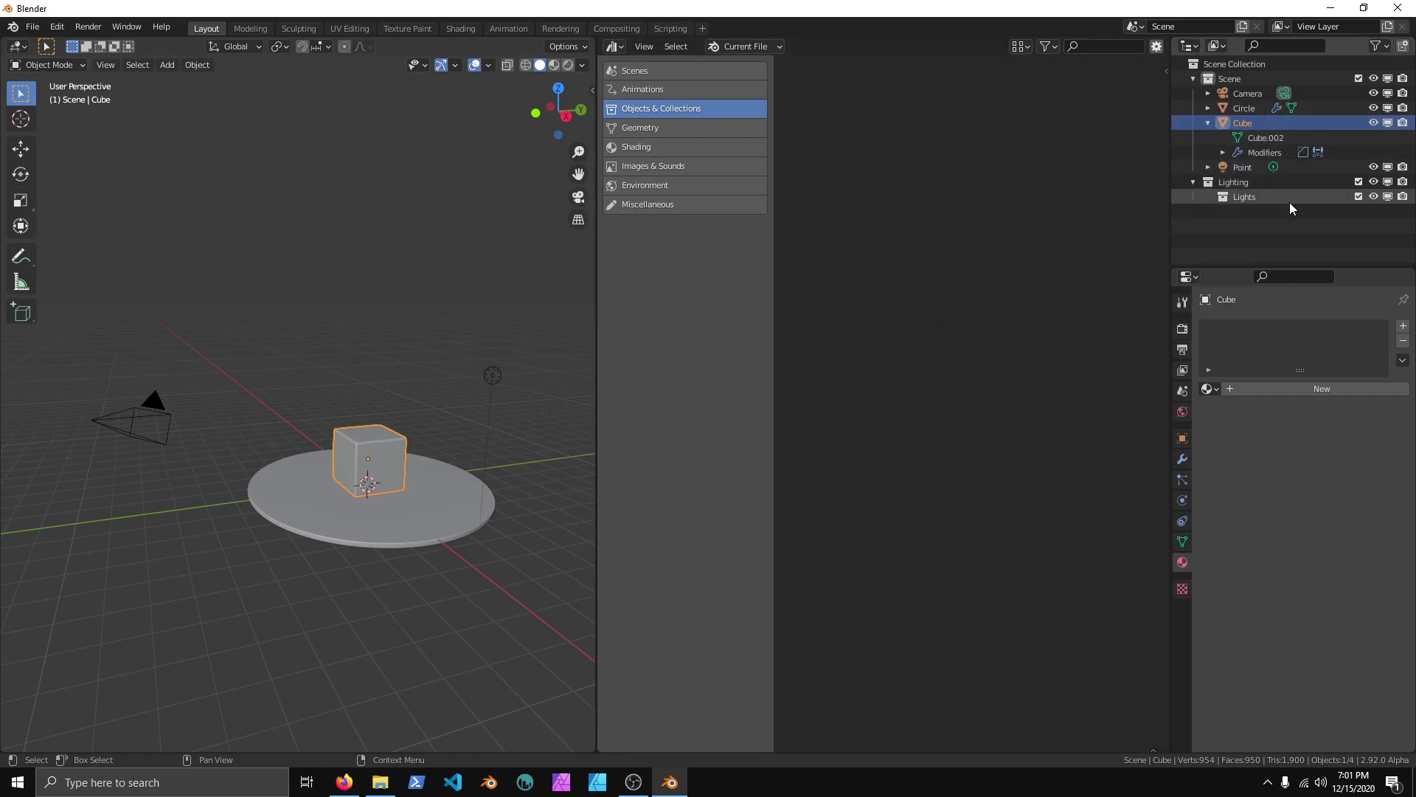
- Mark the Cube as an asset via Quick Favorites and drag two copies into the scene
key(q)
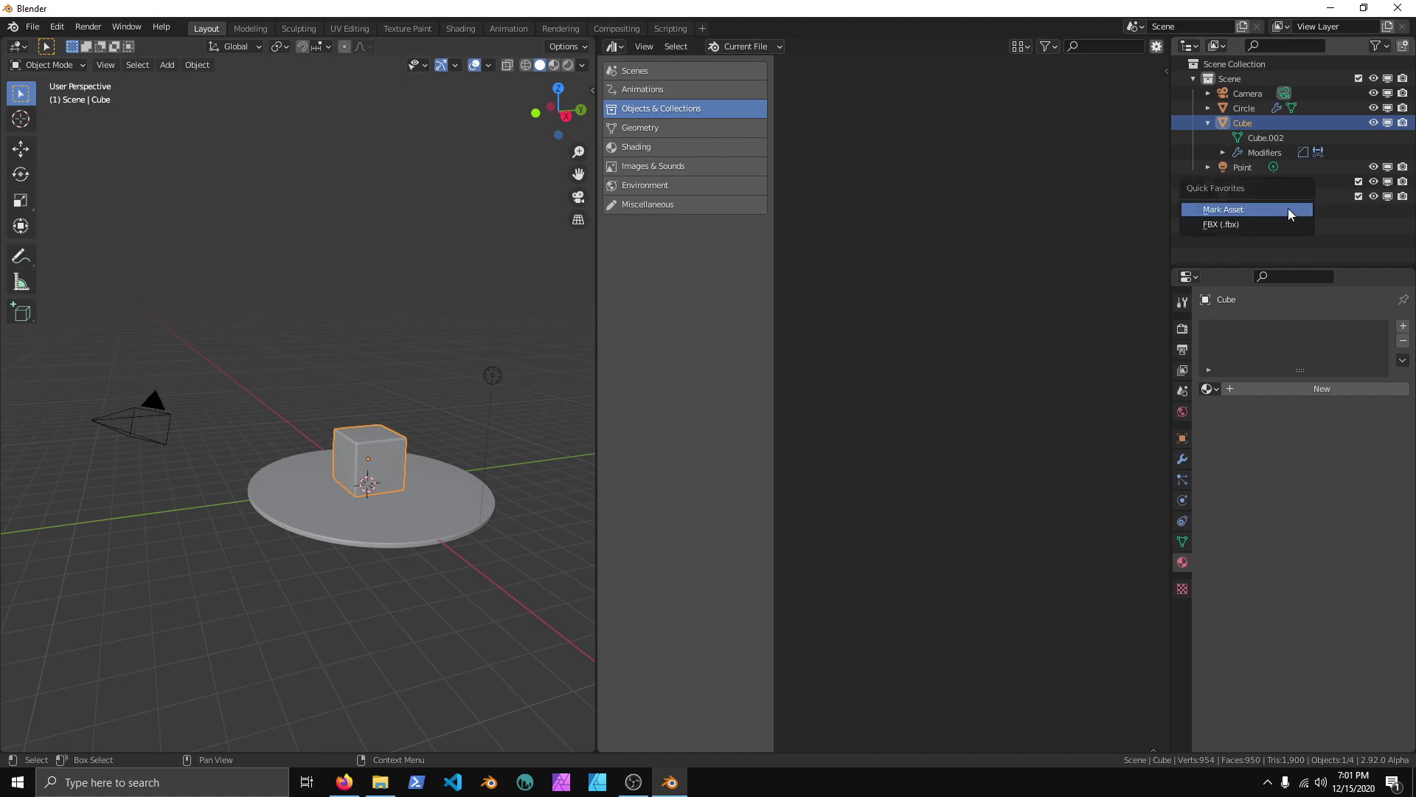
click(1246, 211)
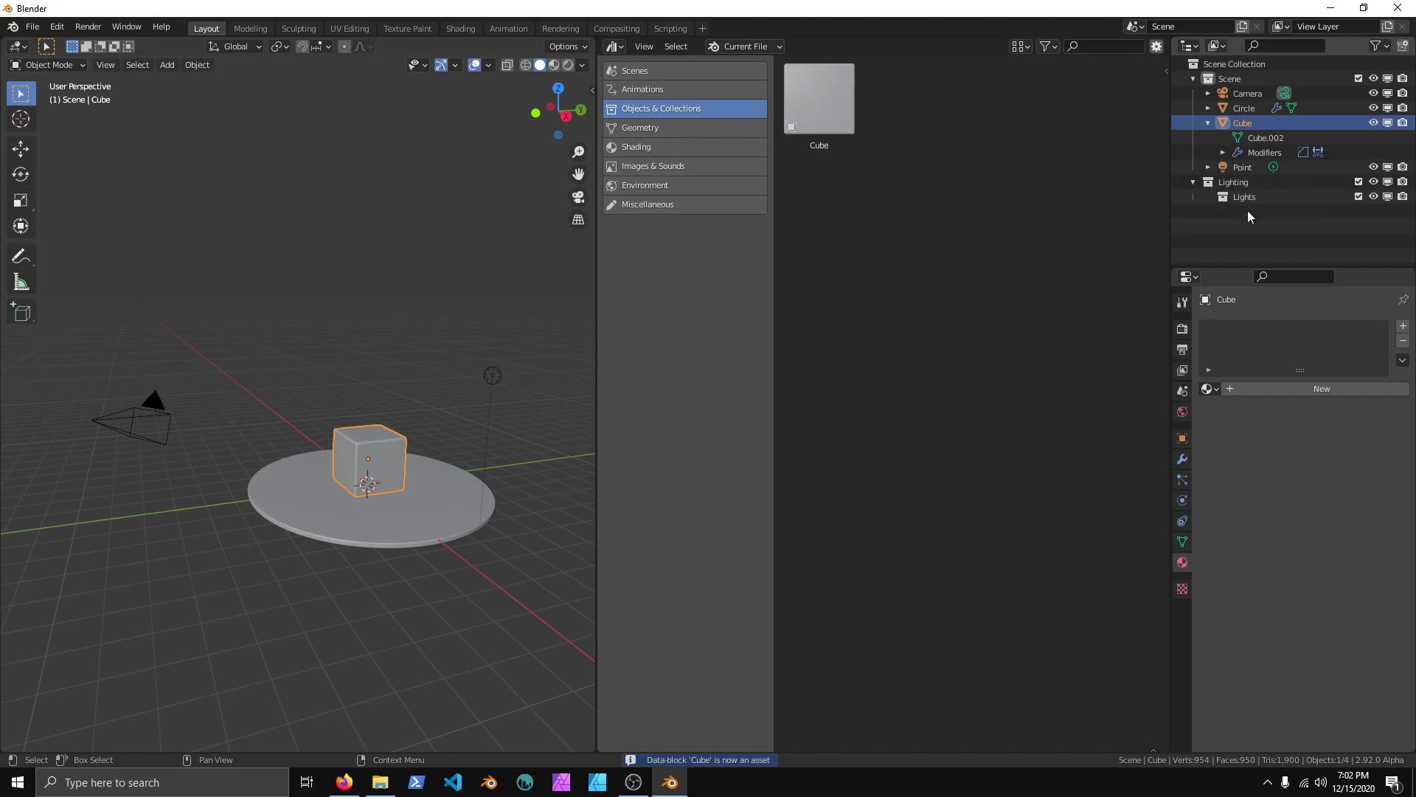
drag(814, 109, 500, 619)
drag(811, 95, 533, 622)
middle_drag(533, 622, 450, 525)
- Raise one vertex of the new cube into a spike, then deselect everything
key(Tab)
click(481, 516)
key(g)
click(498, 517)
key(Tab)
middle_drag(499, 516, 401, 443)
click(400, 443)
- Drag in another Cube asset and make it a linked copy
drag(819, 100, 518, 512)
click(58, 740)
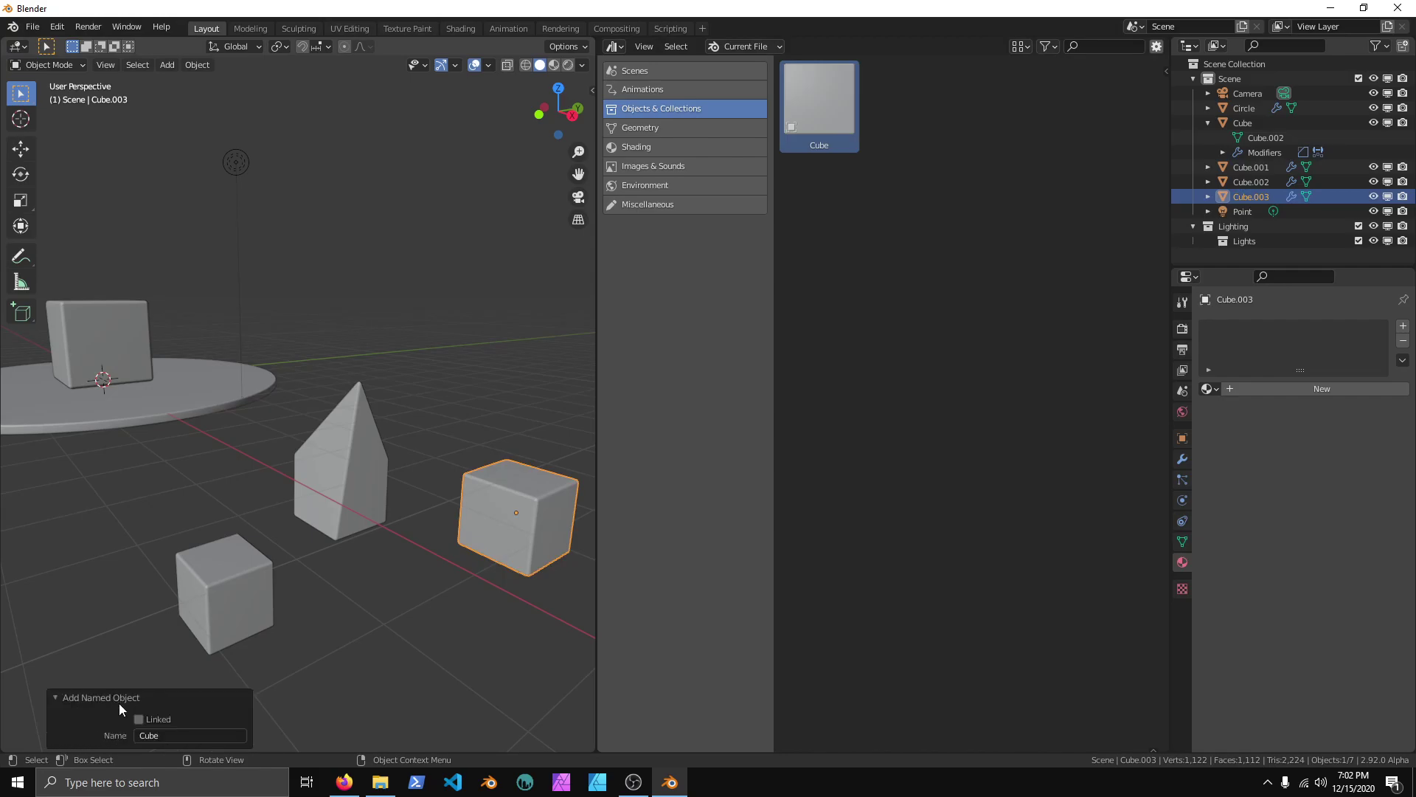
click(139, 719)
shift+middle_drag(482, 648, 297, 581)
- Enter Edit Mode on the small cube, start a vertex move, cancel it, and exit
key(Tab)
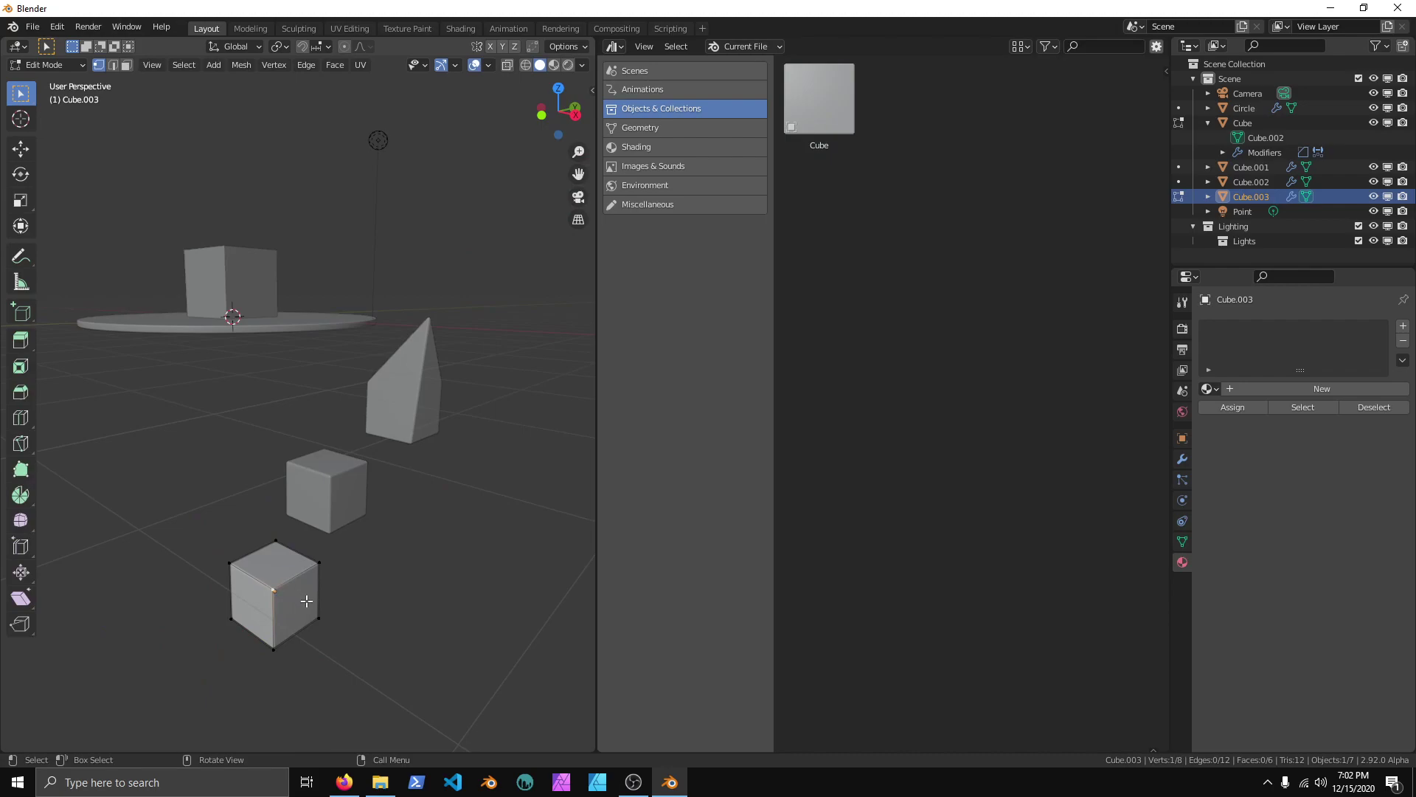
key(g)
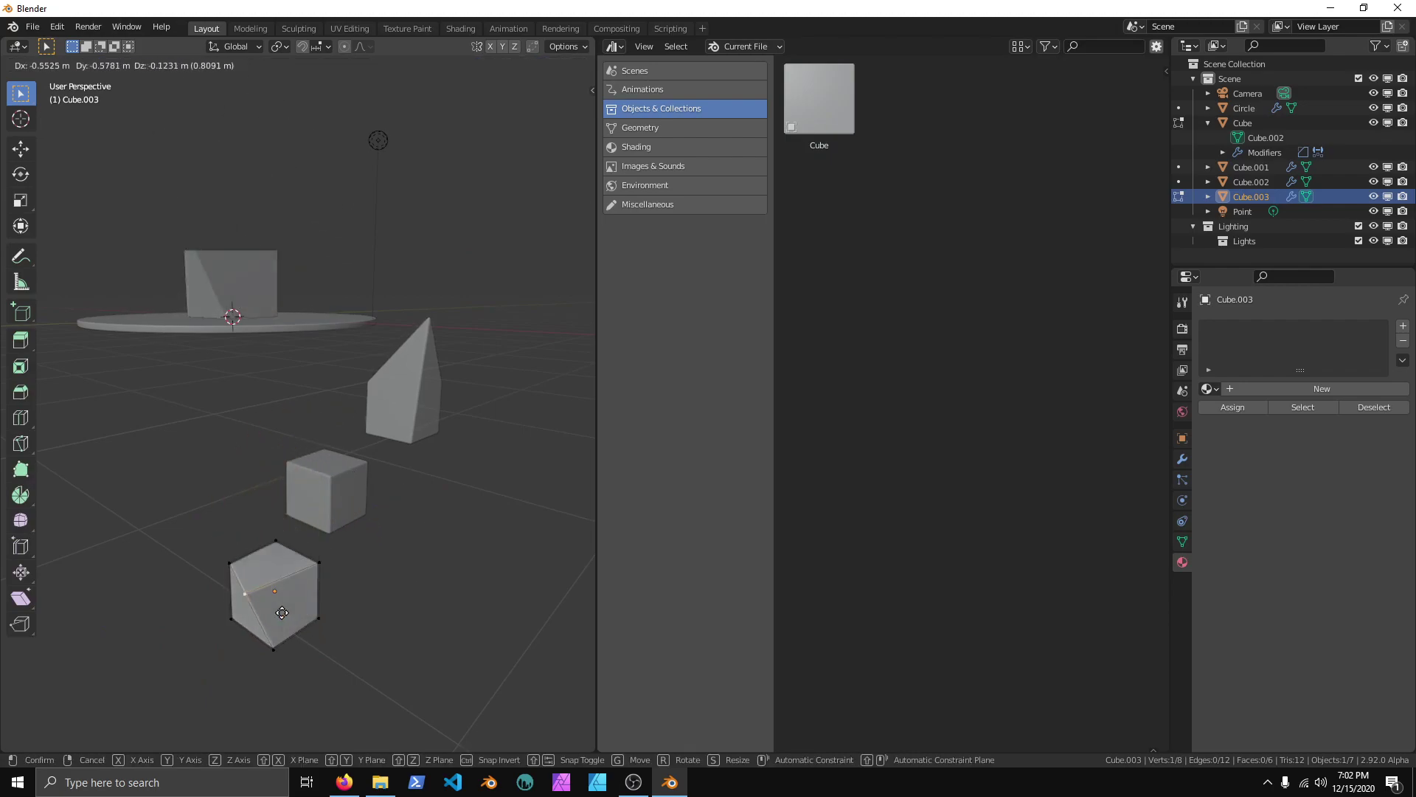
key(Escape)
key(Tab)
middle_drag(422, 604, 455, 449)
- Box-select the wedge and middle cube, nudge them, and delete both
drag(455, 446, 324, 577)
middle_drag(433, 564, 322, 559)
key(g)
click(436, 547)
key(Delete)
- Select the small cube Cube.003 and delete it
click(325, 560)
middle_drag(474, 497, 374, 500)
key(Delete)
- Give the cube on the disc a new material named 'Cube Mat'
click(288, 400)
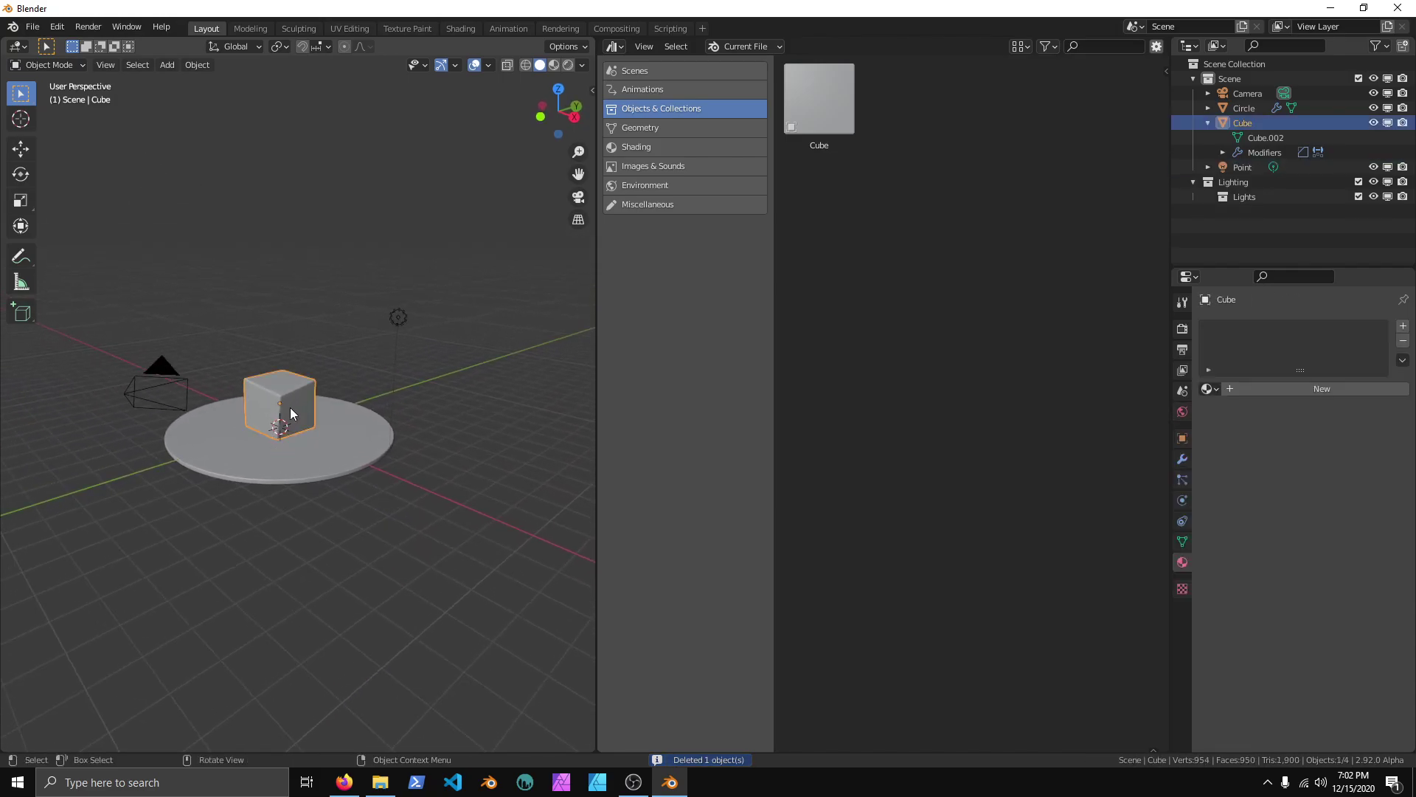
click(1256, 391)
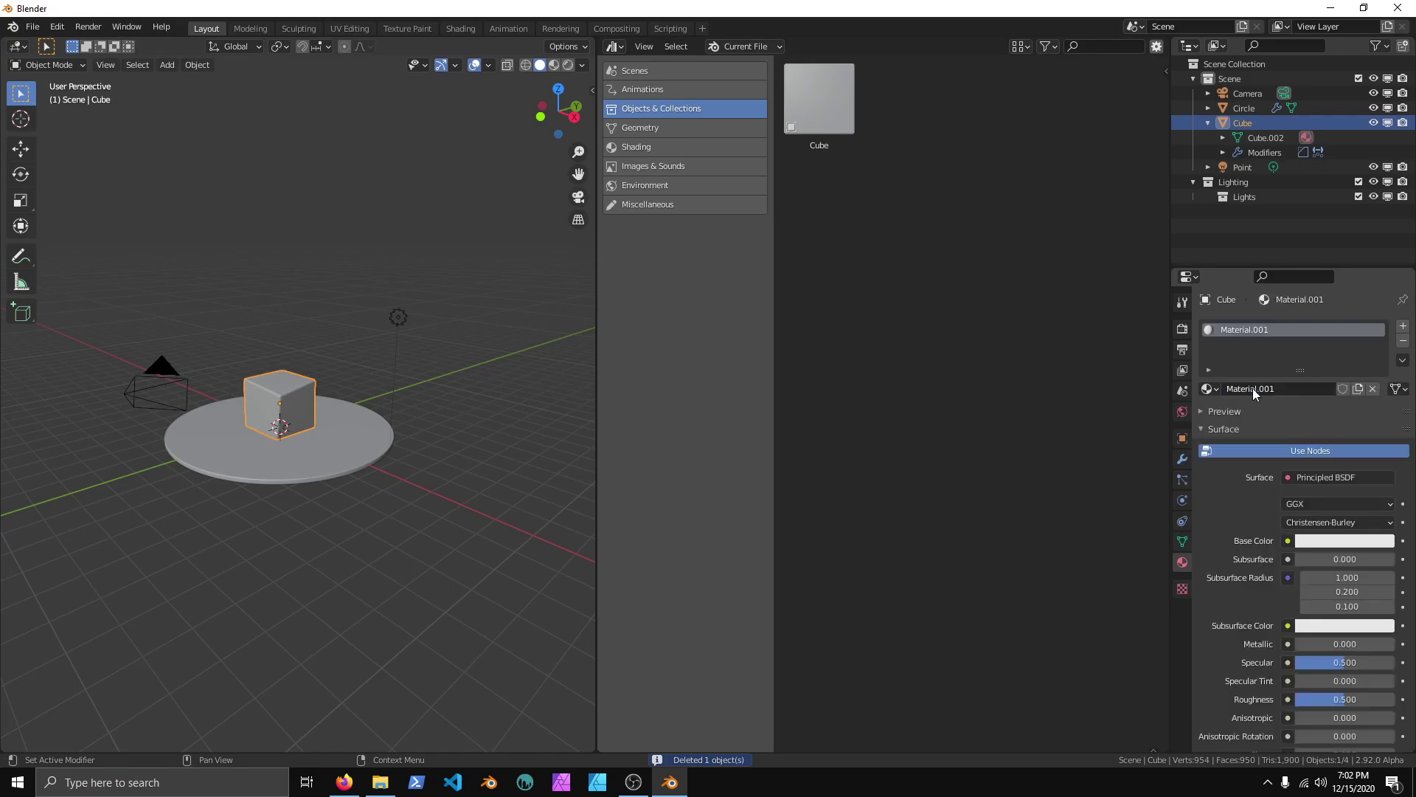
click(1271, 391)
text(Cube Mat)
key(Return)
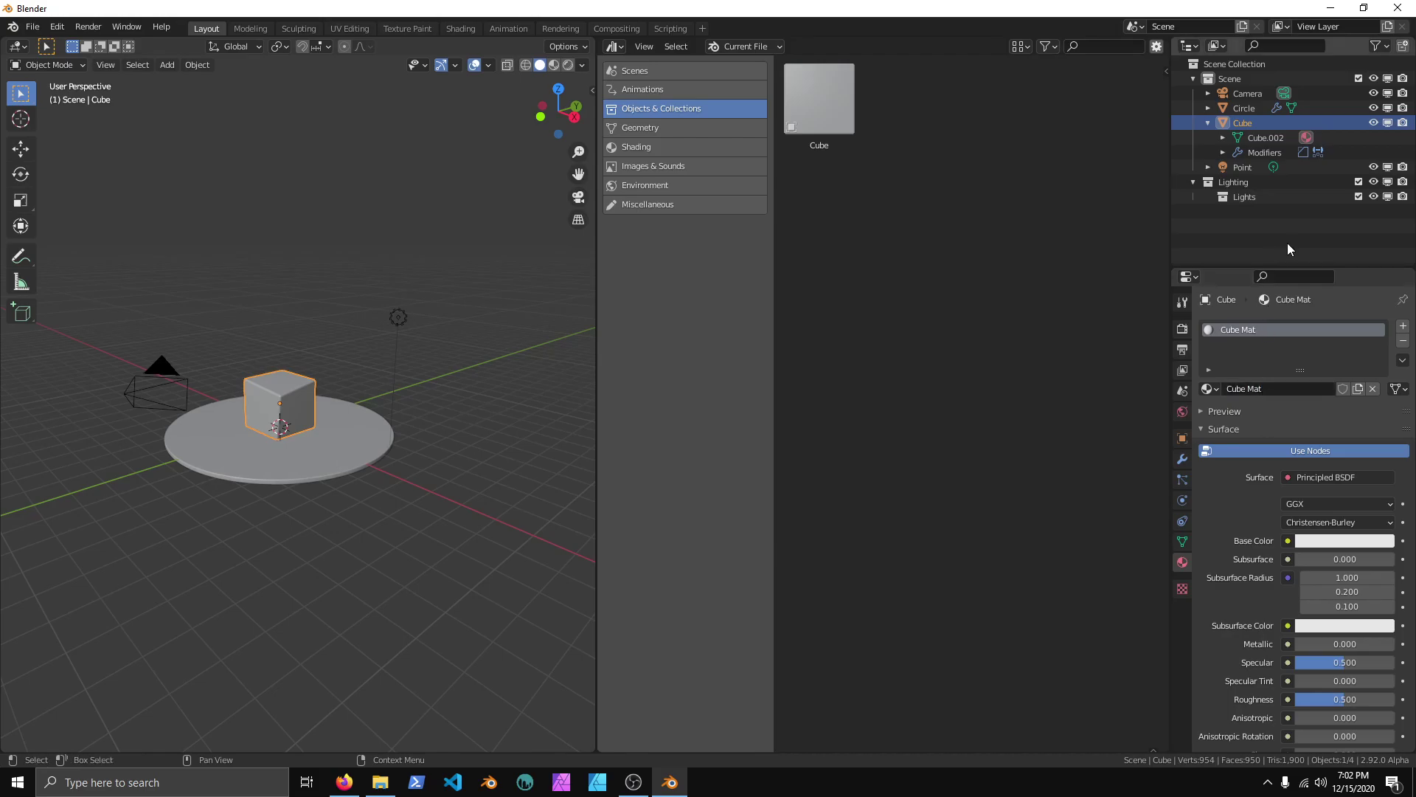
- Mark Cube Mat as an asset from the Outliner and show the Shading assets
click(1222, 138)
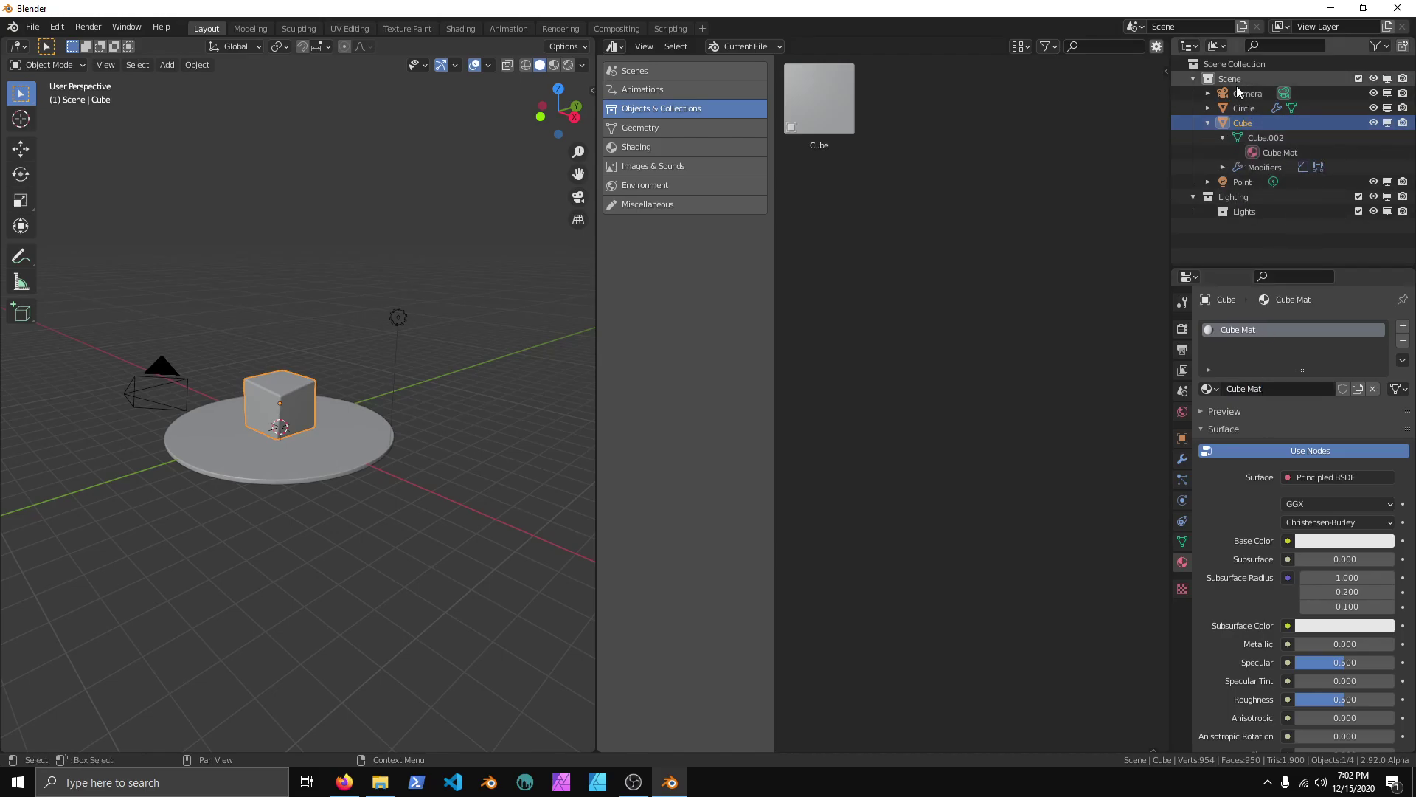
click(1273, 154)
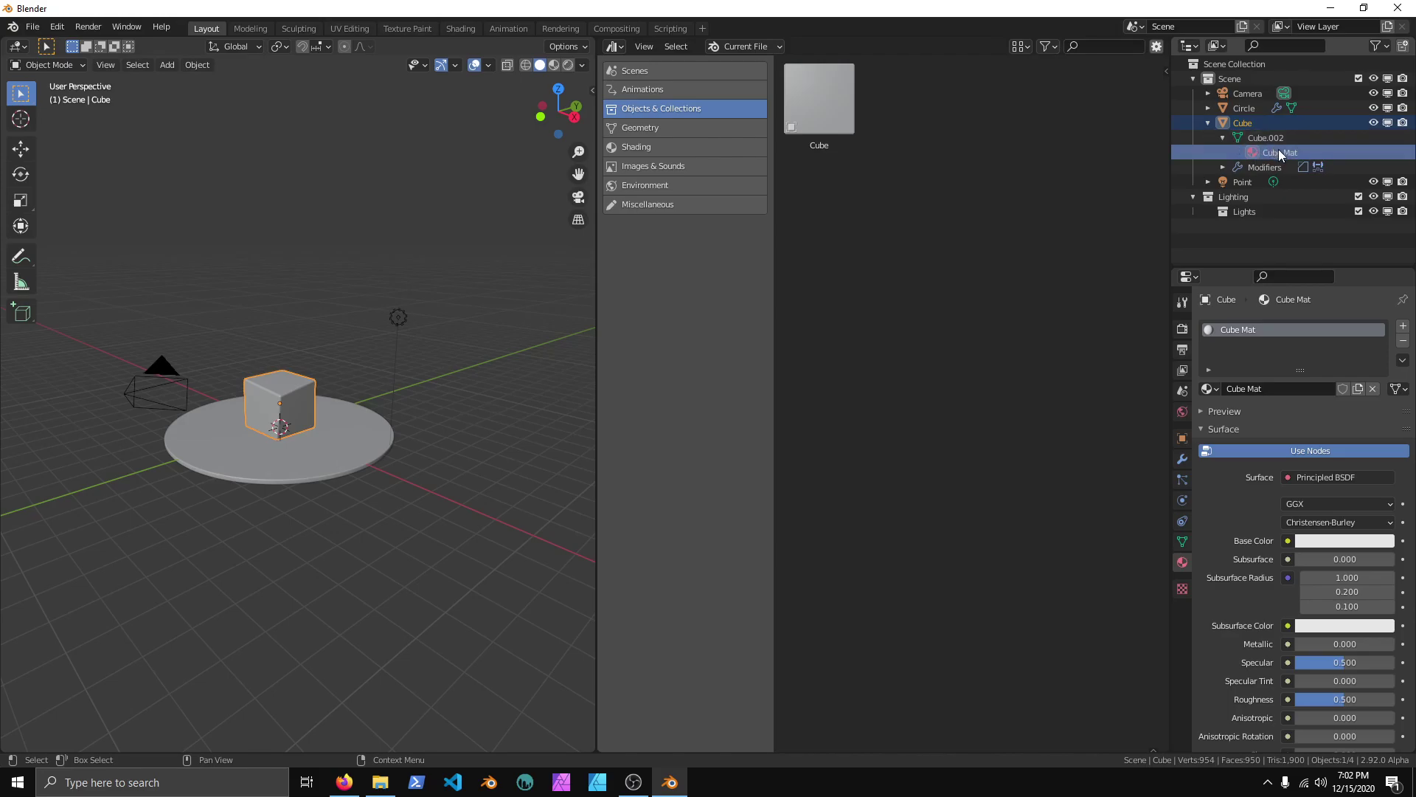
key(q)
click(1257, 149)
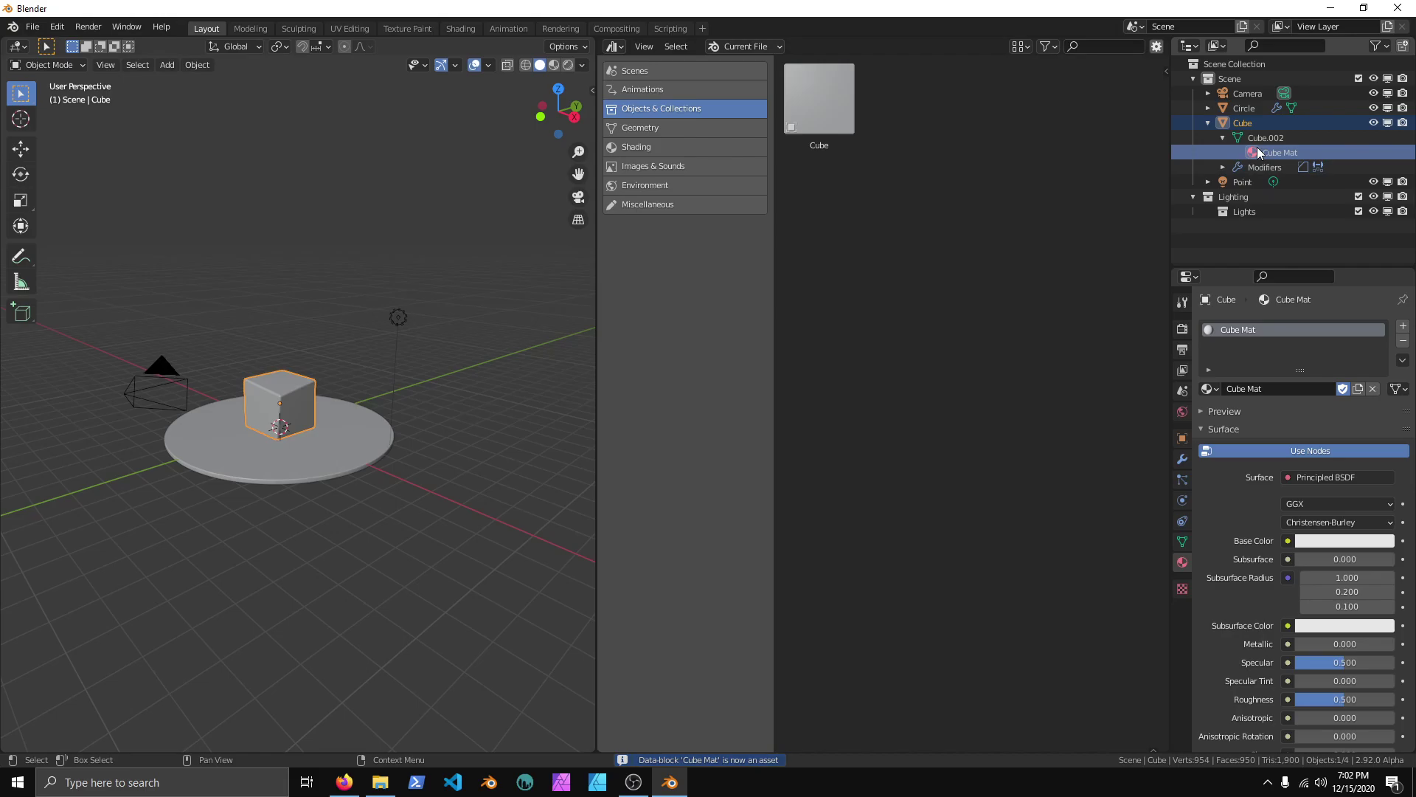
click(657, 147)
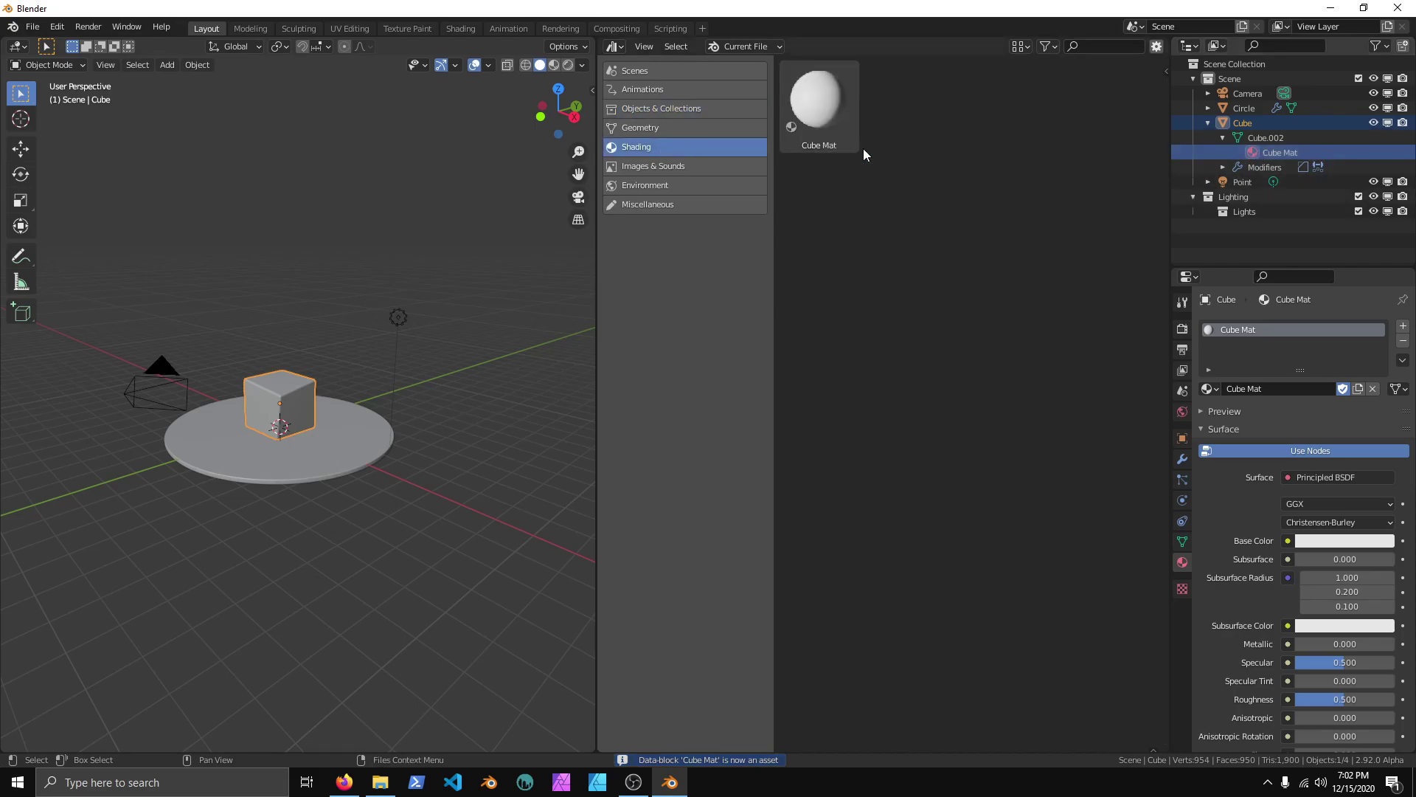
- Reselect the cube and duplicate its material as Cube Mat.001
middle_drag(338, 450, 414, 497)
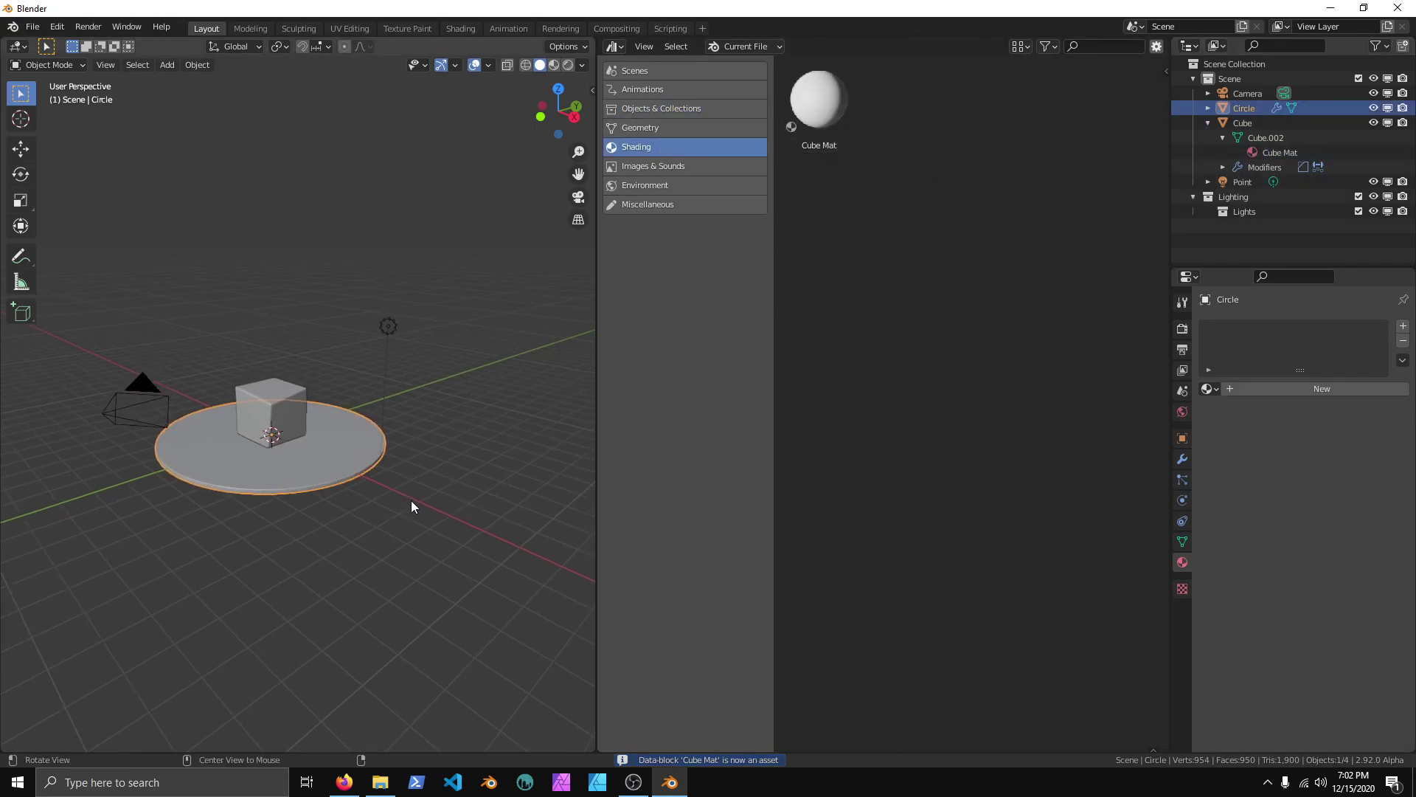
drag(821, 109, 338, 450)
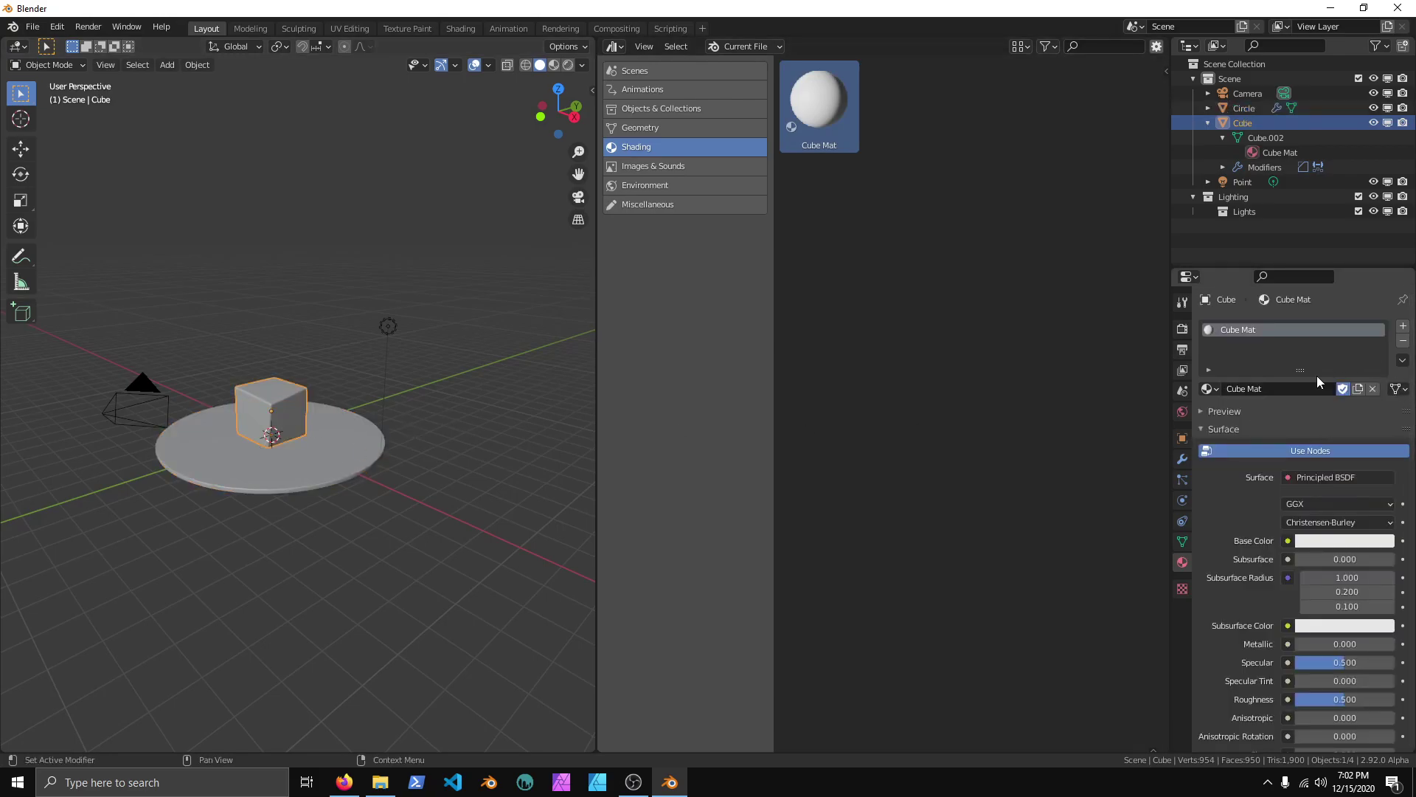
click(1359, 390)
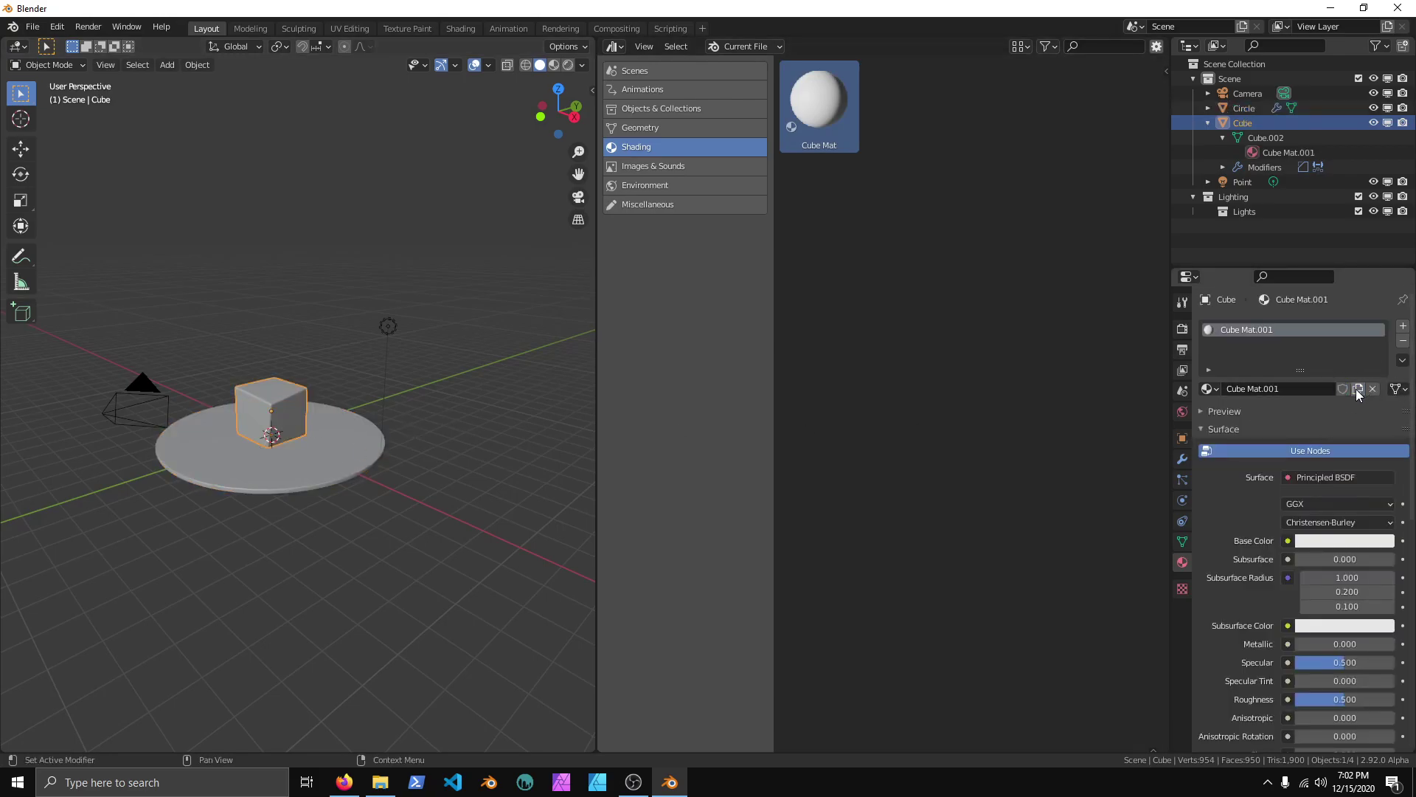
click(1298, 388)
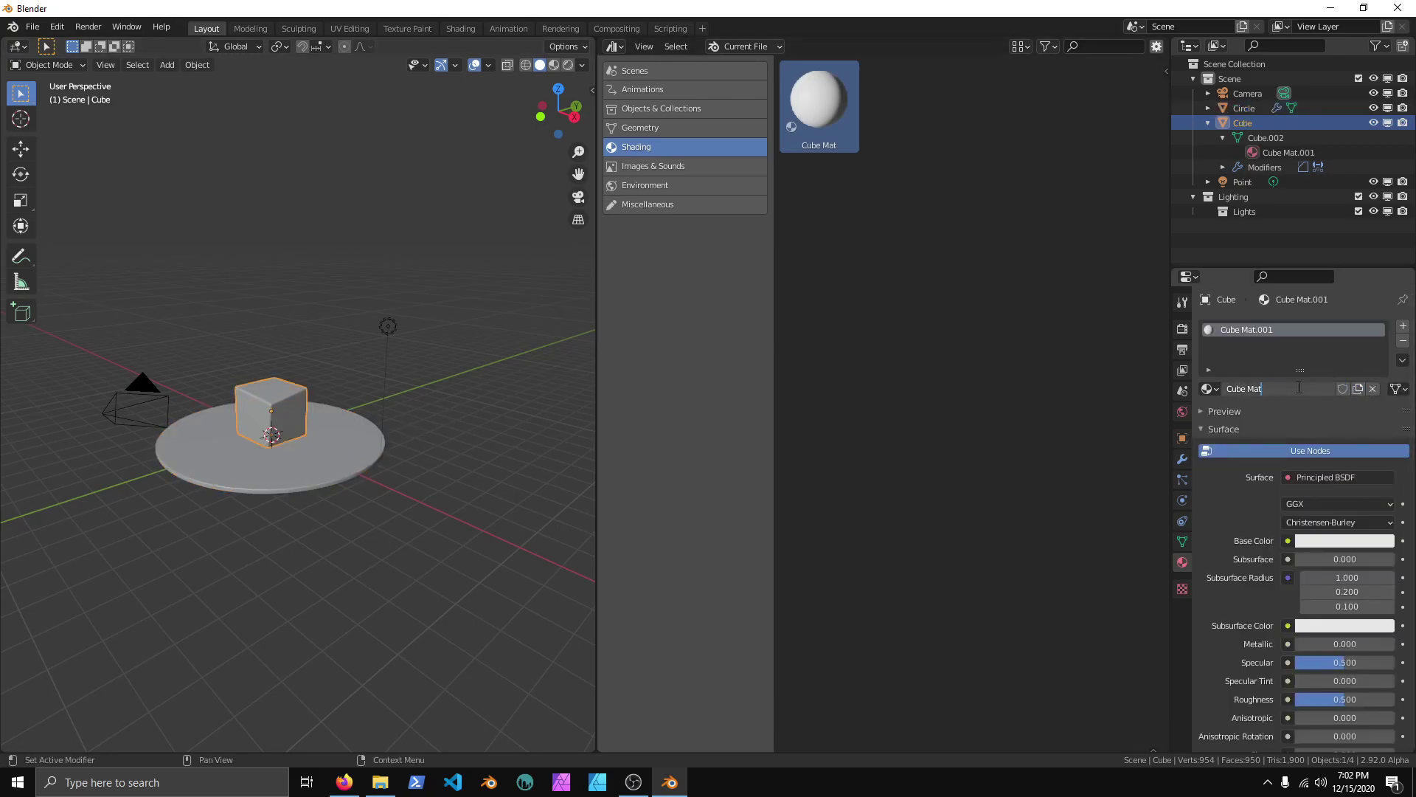
- Rename the copy to 'Cube Blue Mat' and set its Base Color to blue
text(Blue)
key(Return)
scroll(1292, 479, down, 1)
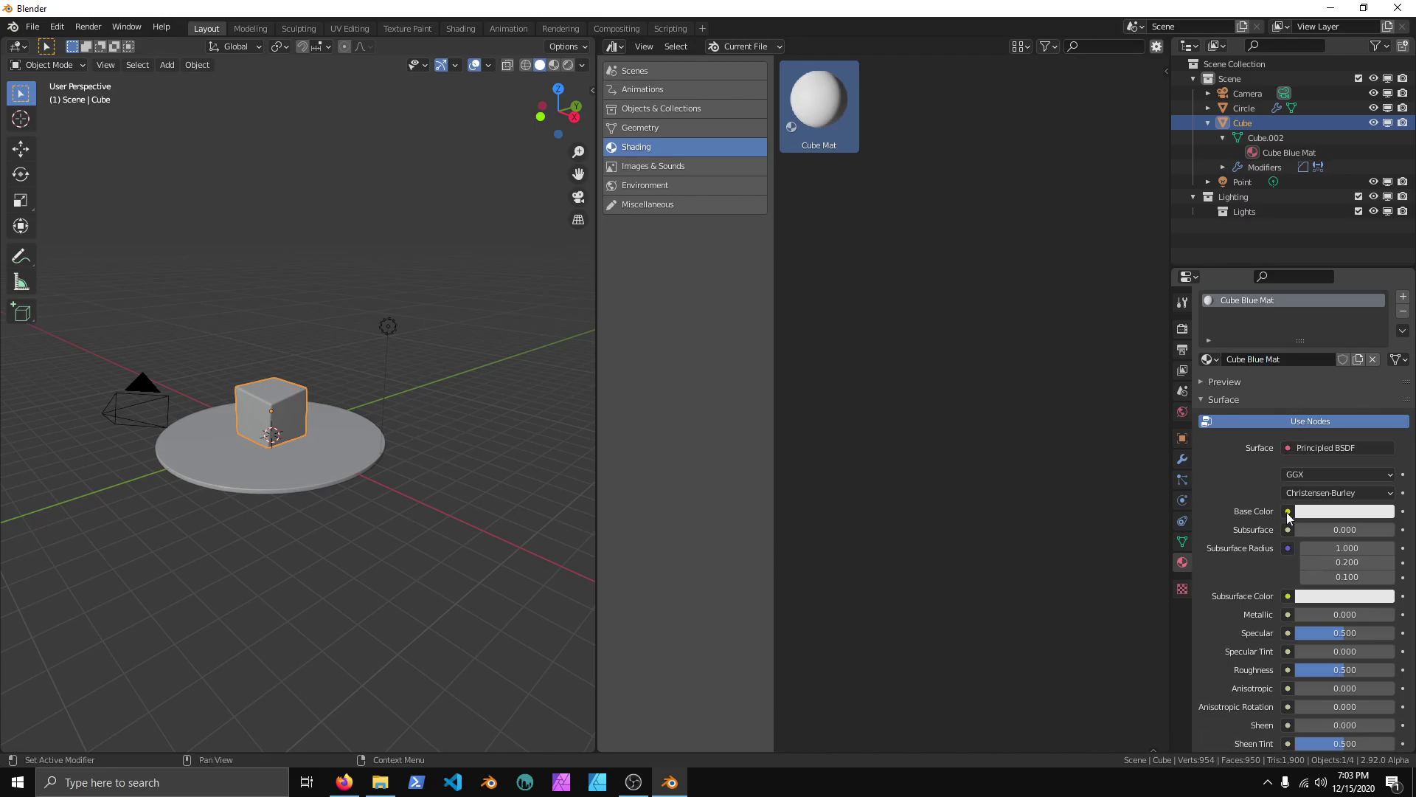
click(1318, 509)
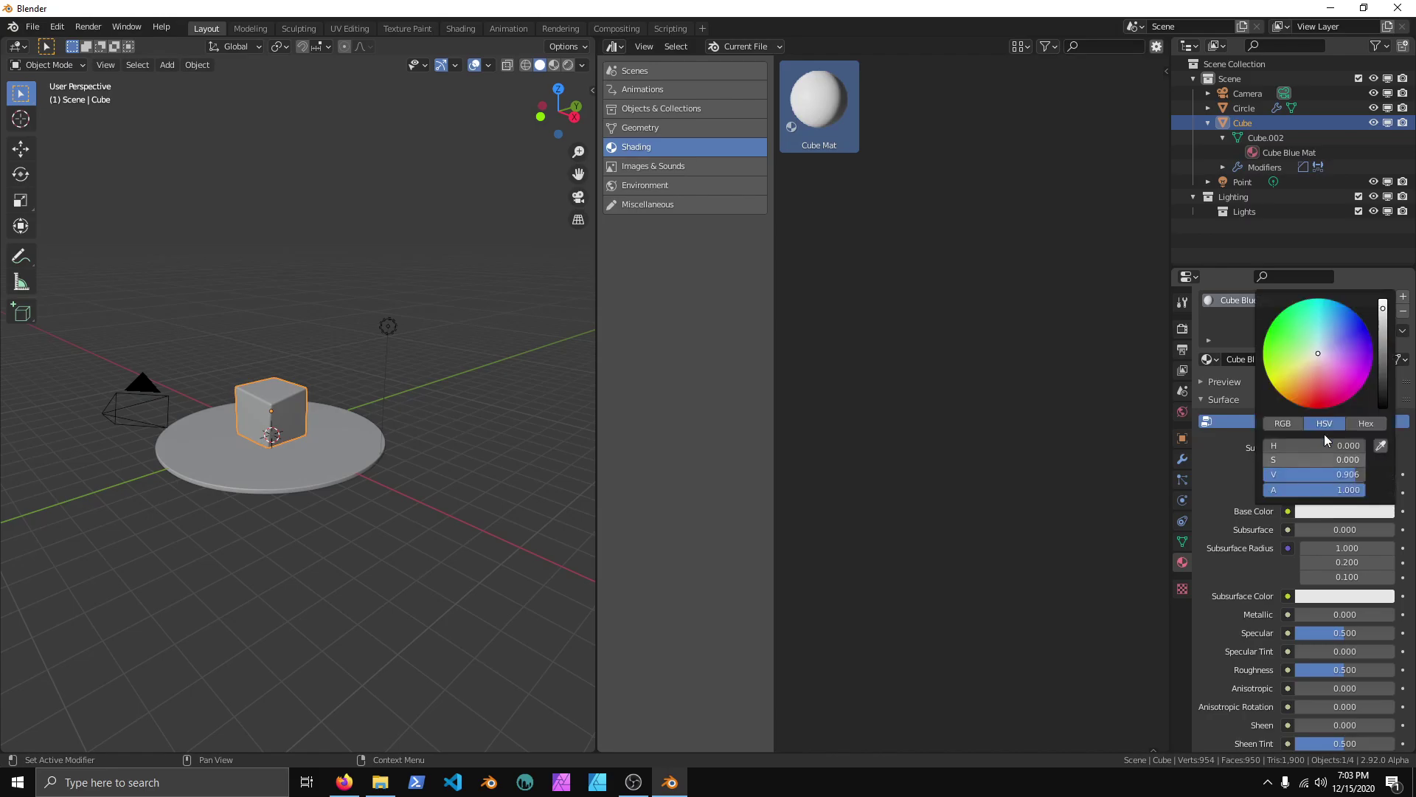
drag(1346, 346, 1363, 324)
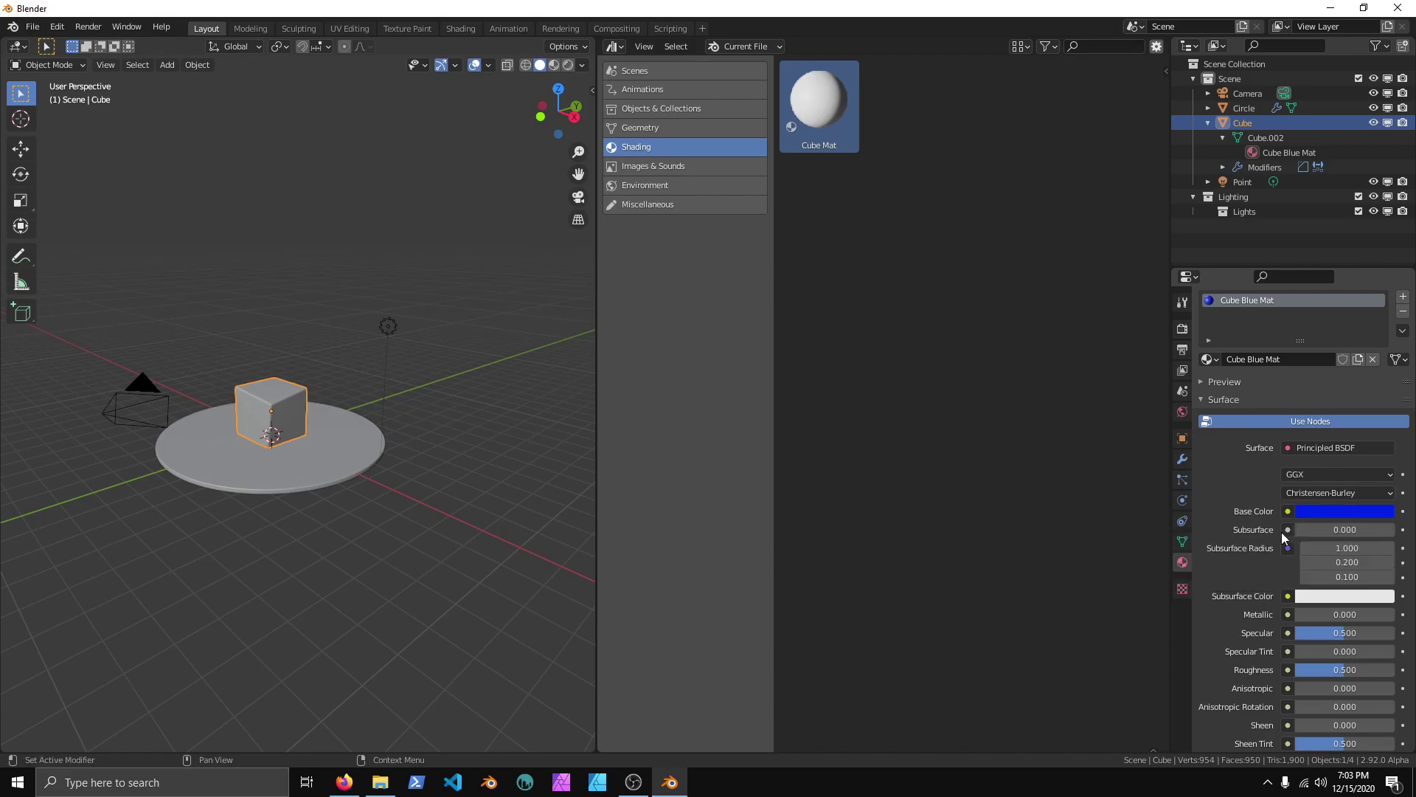
- Paste the blue into Viewport Display Color and mark Cube Blue Mat as an asset
scroll(1254, 550, down, 15)
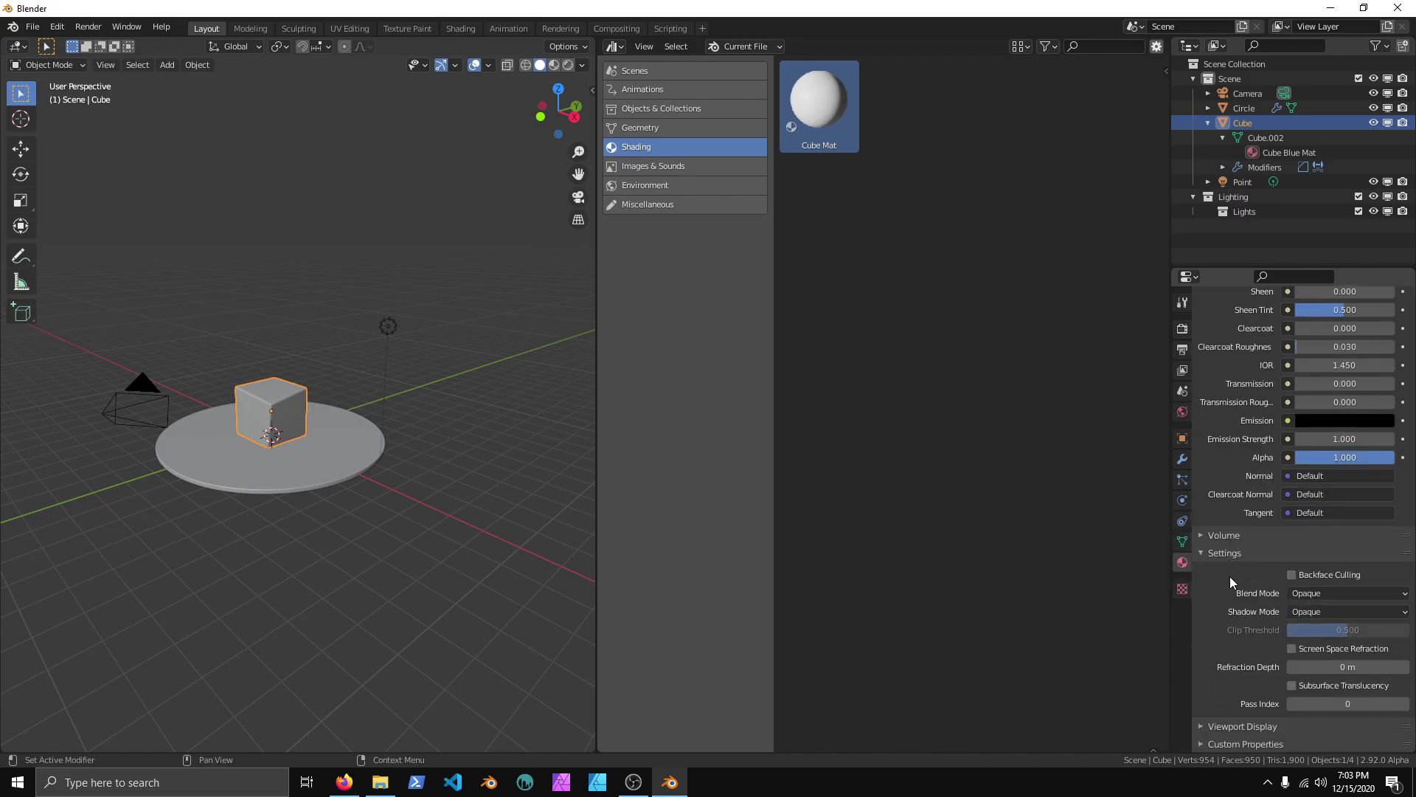
click(1237, 726)
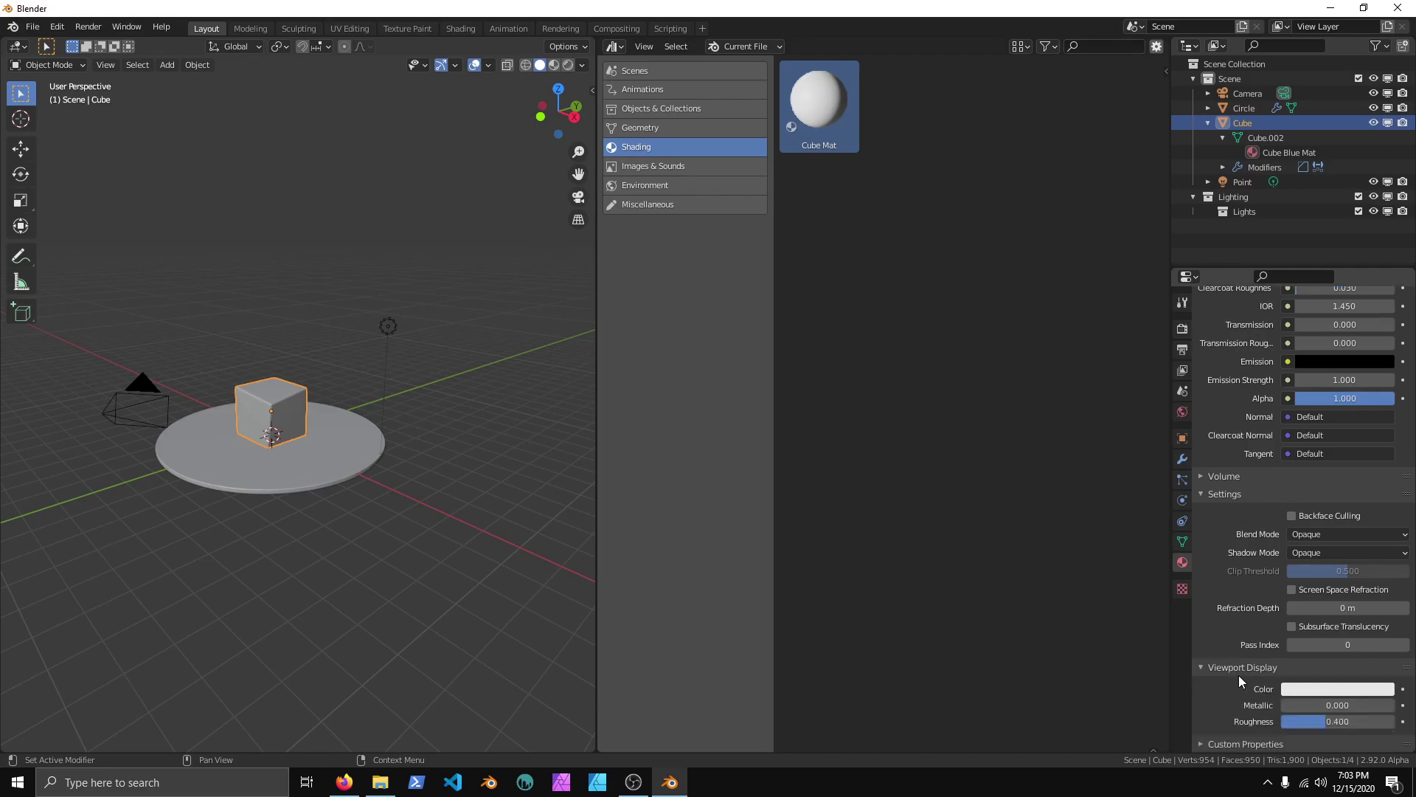
key(ctrl+v)
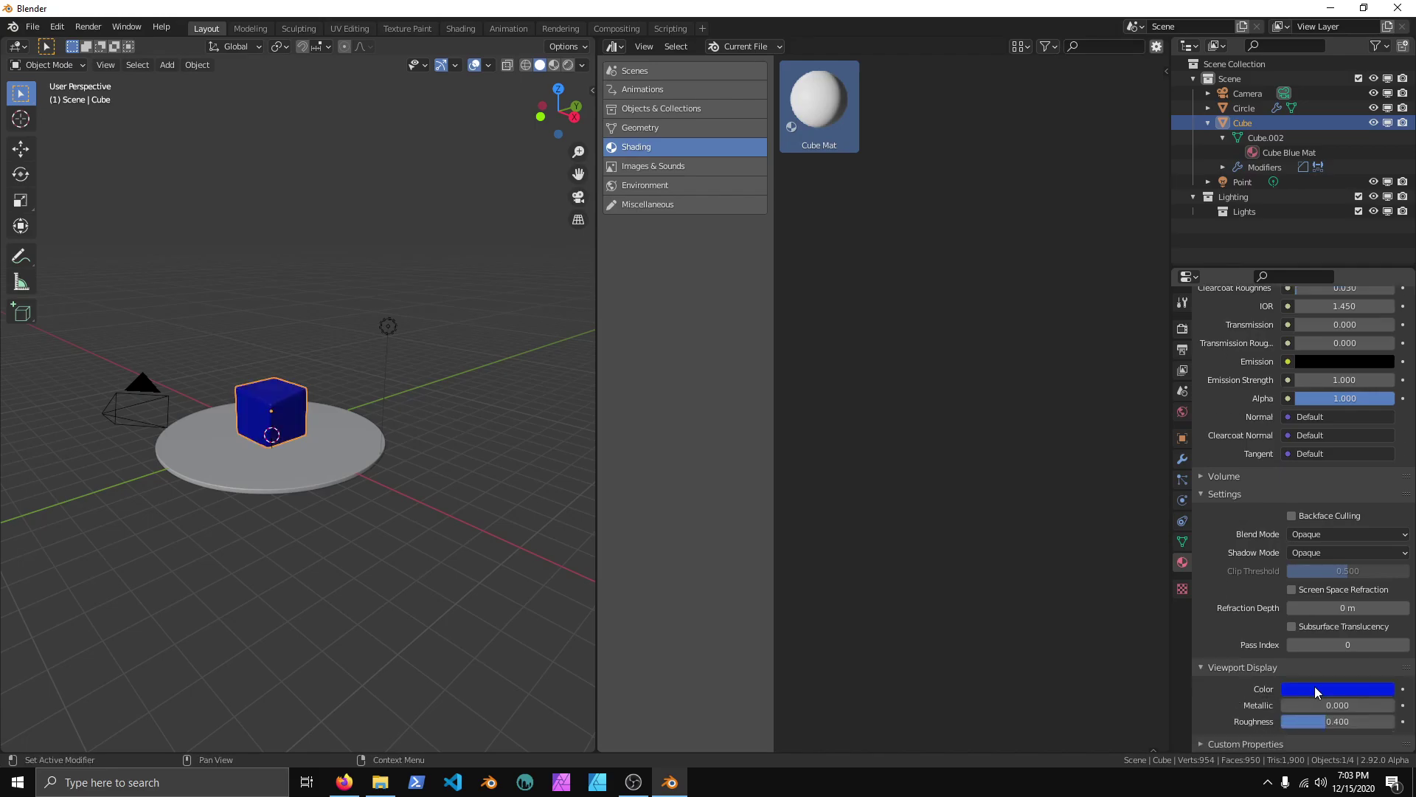
scroll(1263, 518, up, 15)
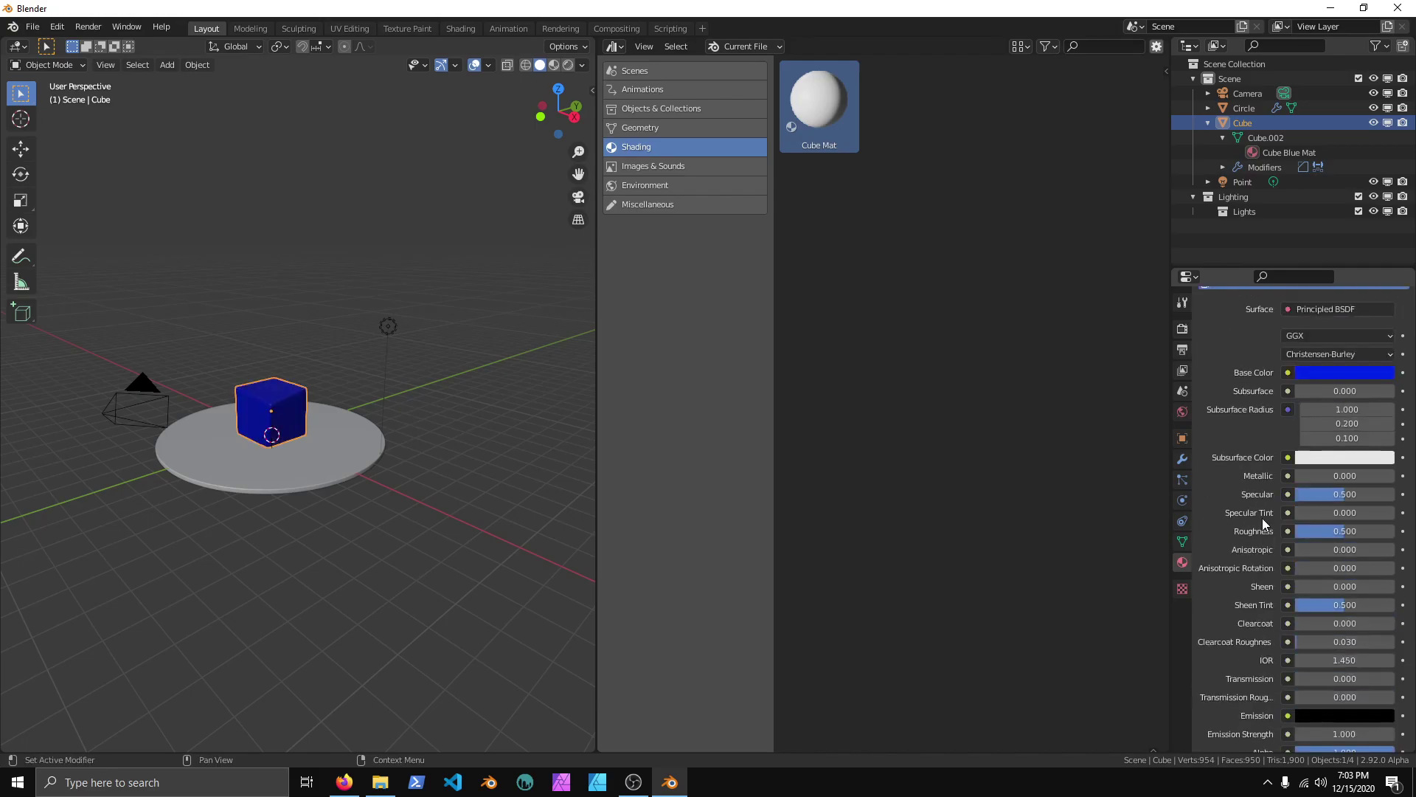
click(1294, 153)
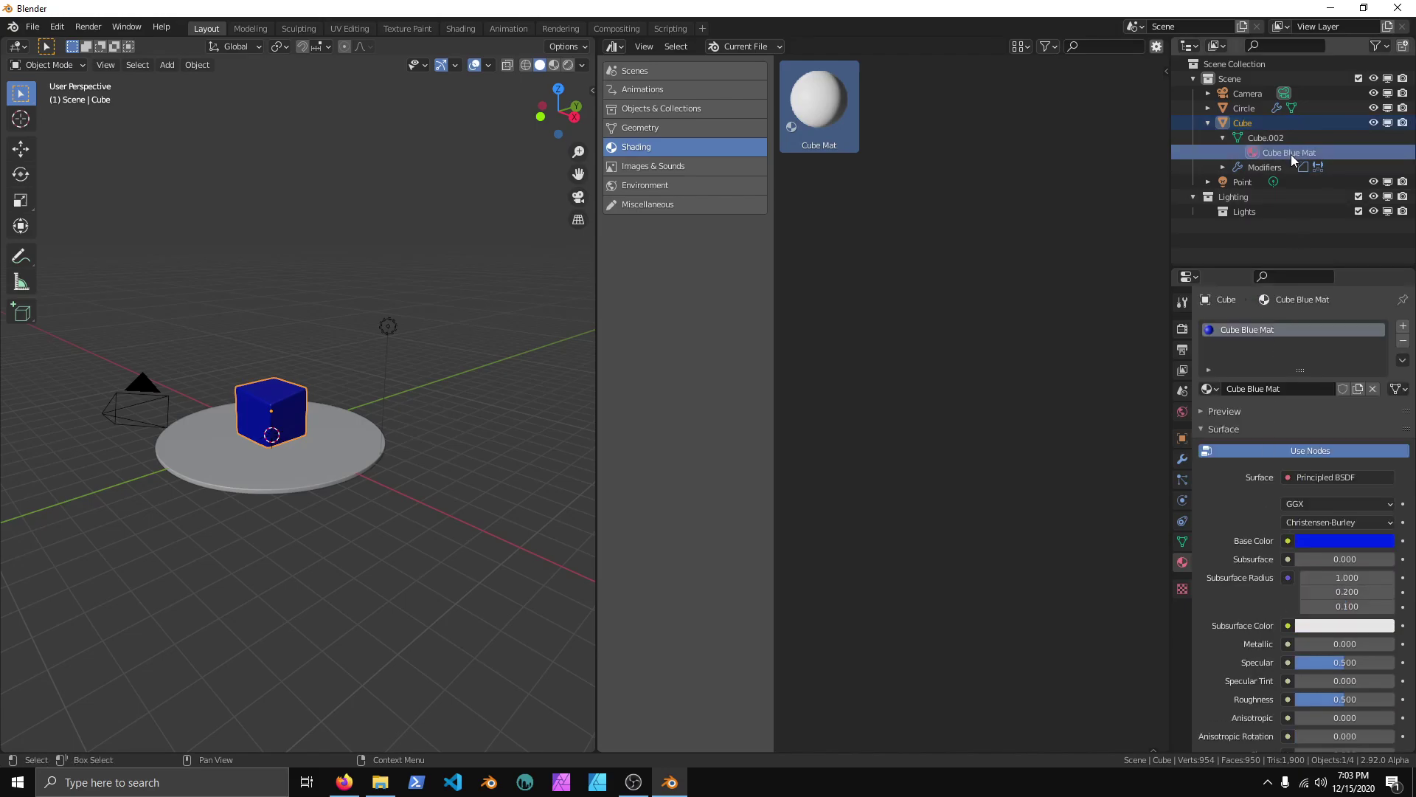
key(q)
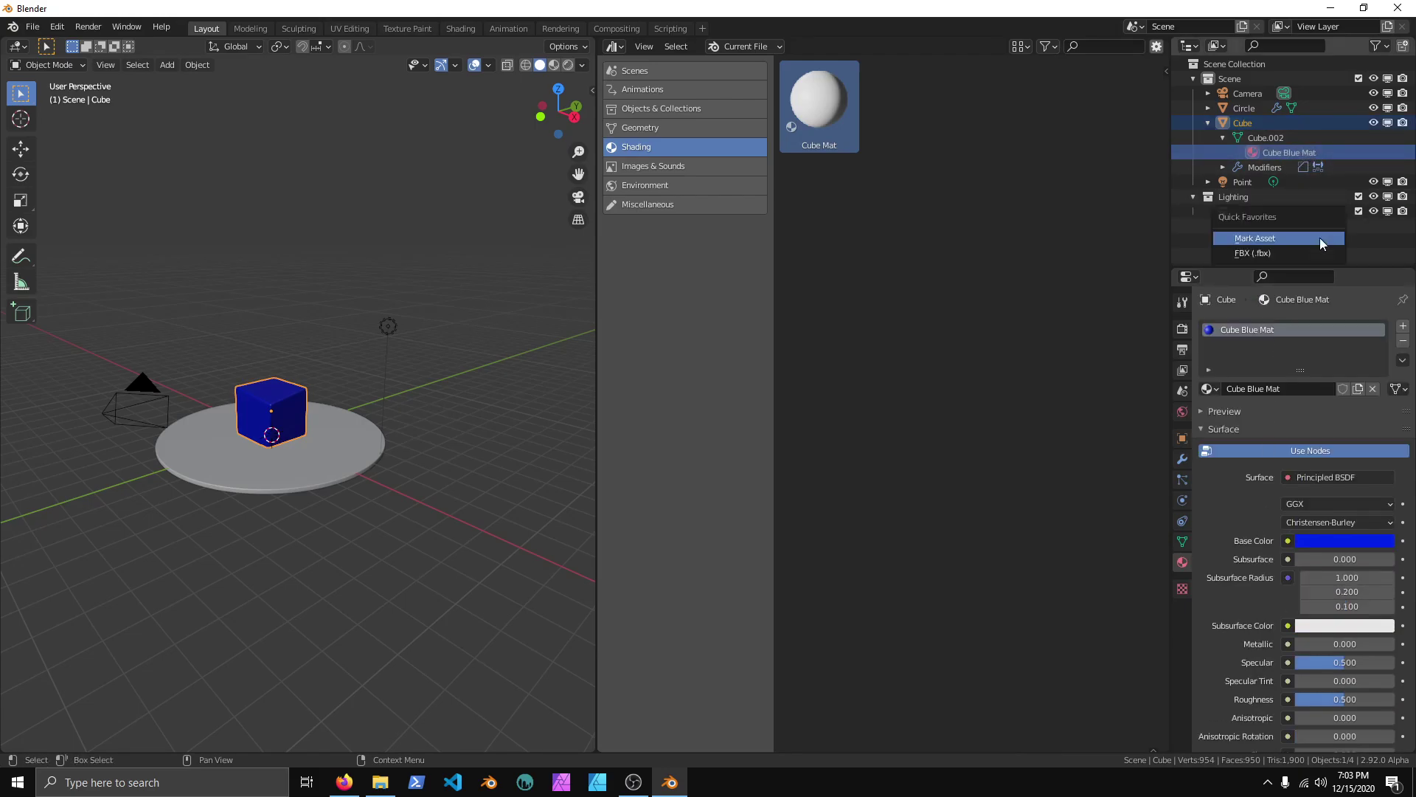
click(1313, 238)
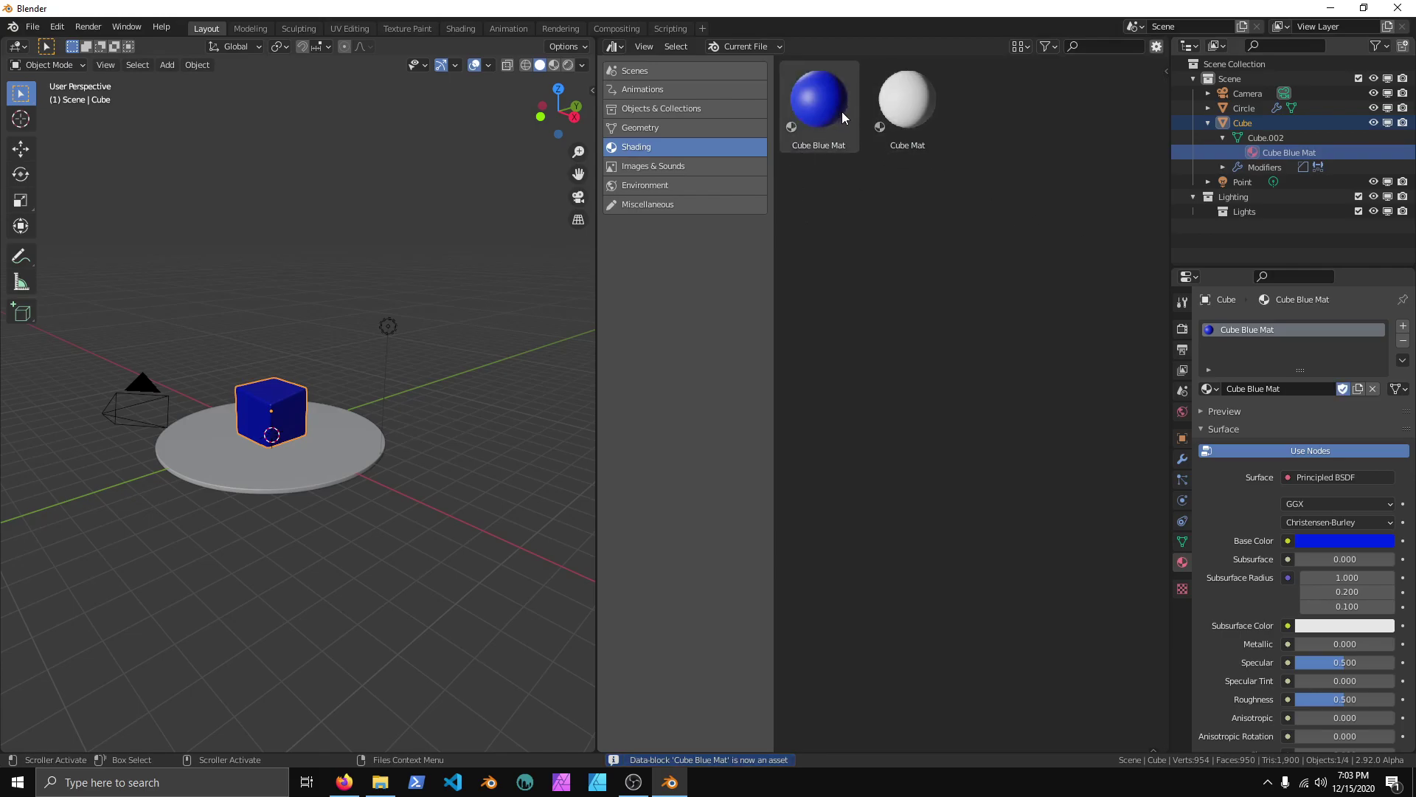
- Drag Cube Blue Mat from the asset browser onto the disc
drag(810, 109, 329, 441)
click(329, 443)
middle_drag(353, 496, 401, 496)
- Add a cube mesh and duplicate it twice, placing three cubes around the scene
key(shift+a)
mouse_move(411, 412)
click(475, 427)
key(g)
click(373, 320)
key(shift+d)
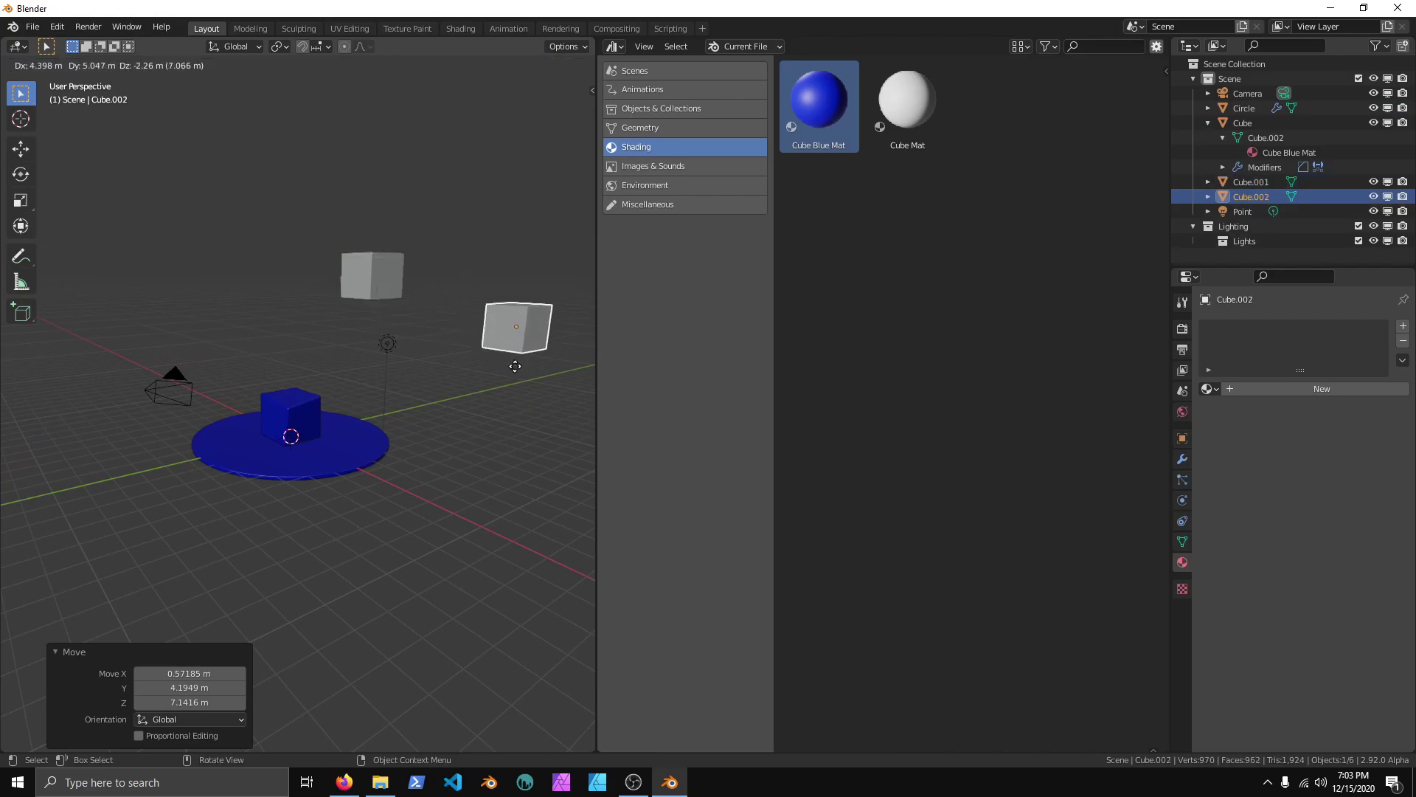
click(513, 380)
key(shift+d)
click(493, 233)
- Add a cone mesh and move it up and to the left
key(shift+a)
mouse_move(455, 319)
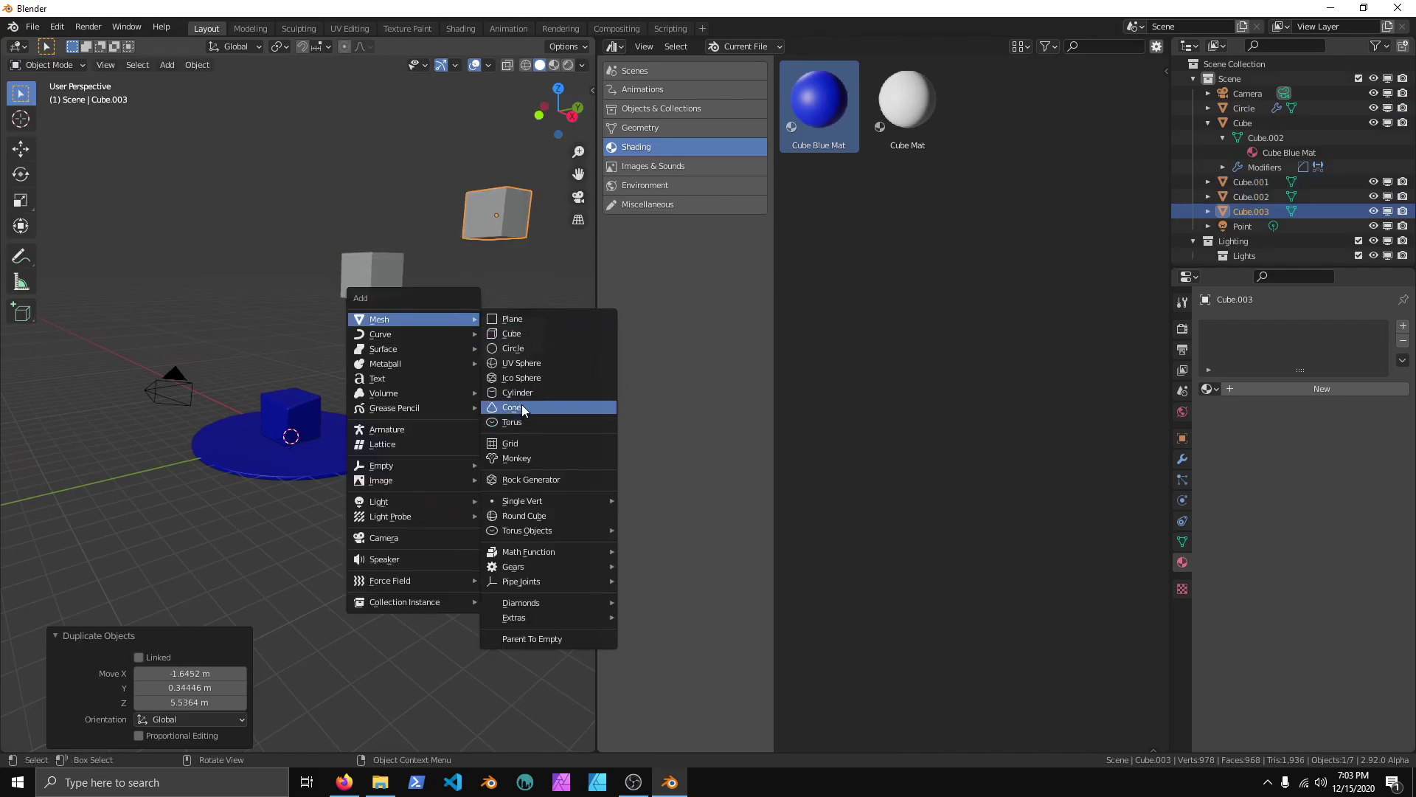
click(521, 409)
key(g)
click(481, 278)
middle_drag(481, 277, 405, 441)
- Apply Cube Blue Mat to the front cube Cube.002 and the cone
click(405, 441)
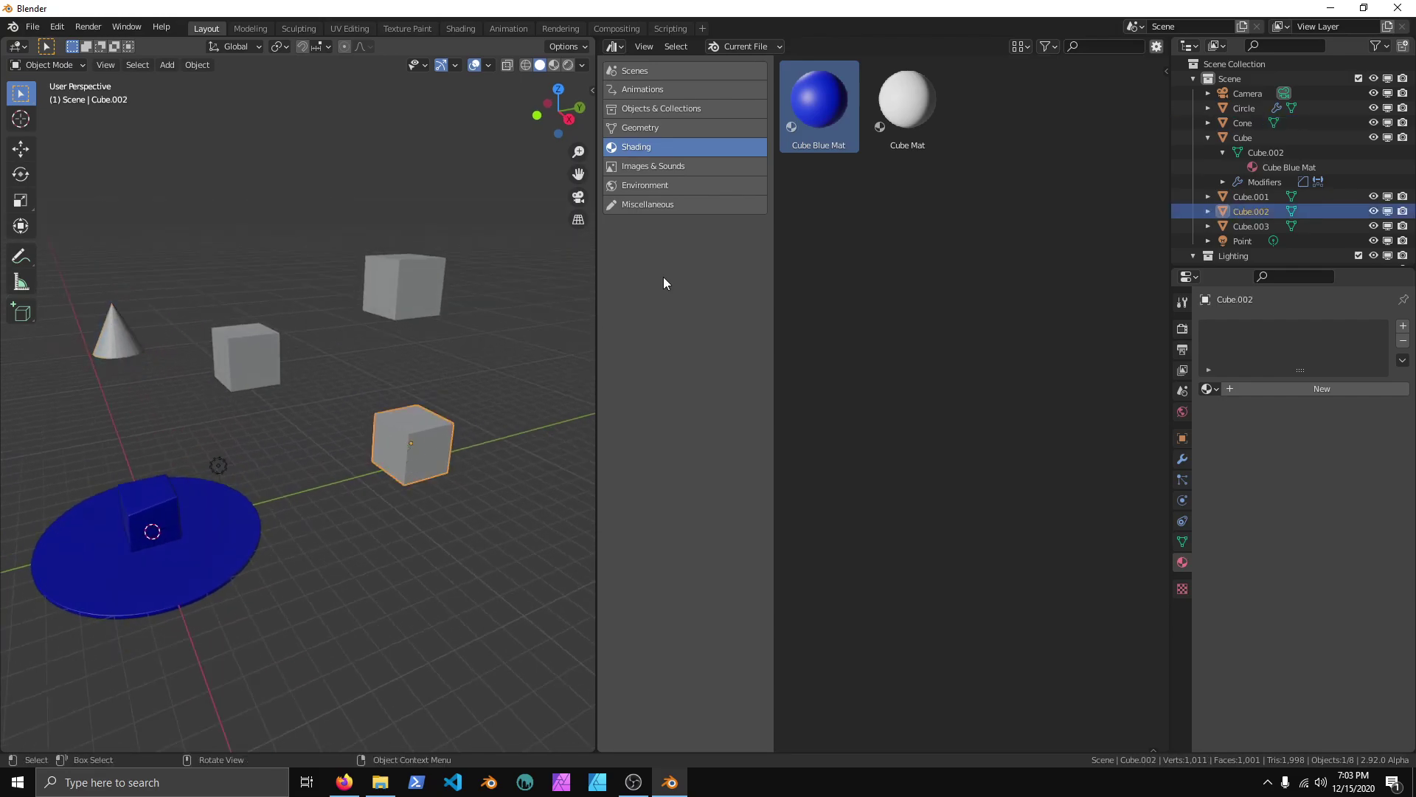
drag(823, 92, 446, 463)
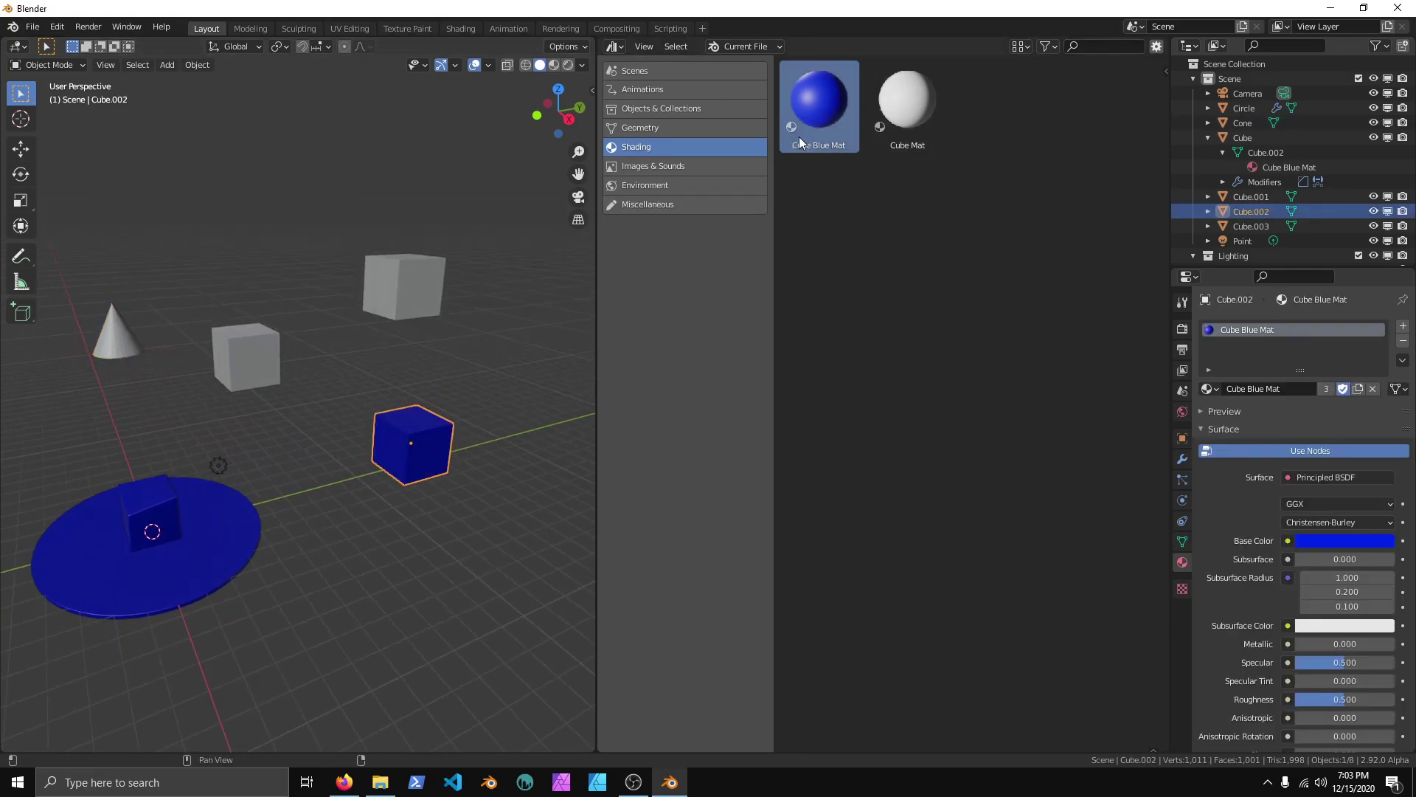
drag(803, 131, 121, 354)
middle_drag(308, 475, 484, 509)
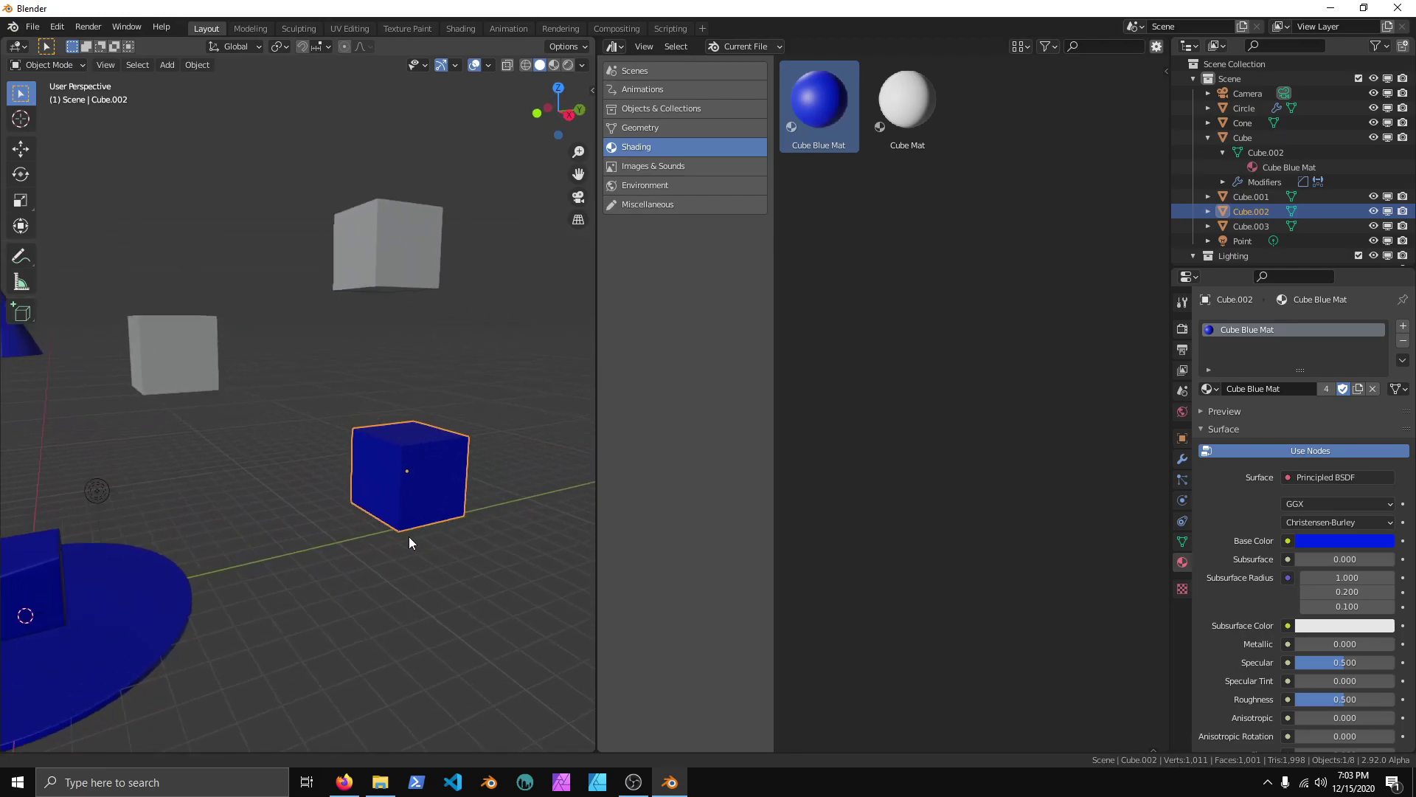
- Add a second material slot to Cube.002 holding Cube Mat
middle_drag(410, 537, 435, 527)
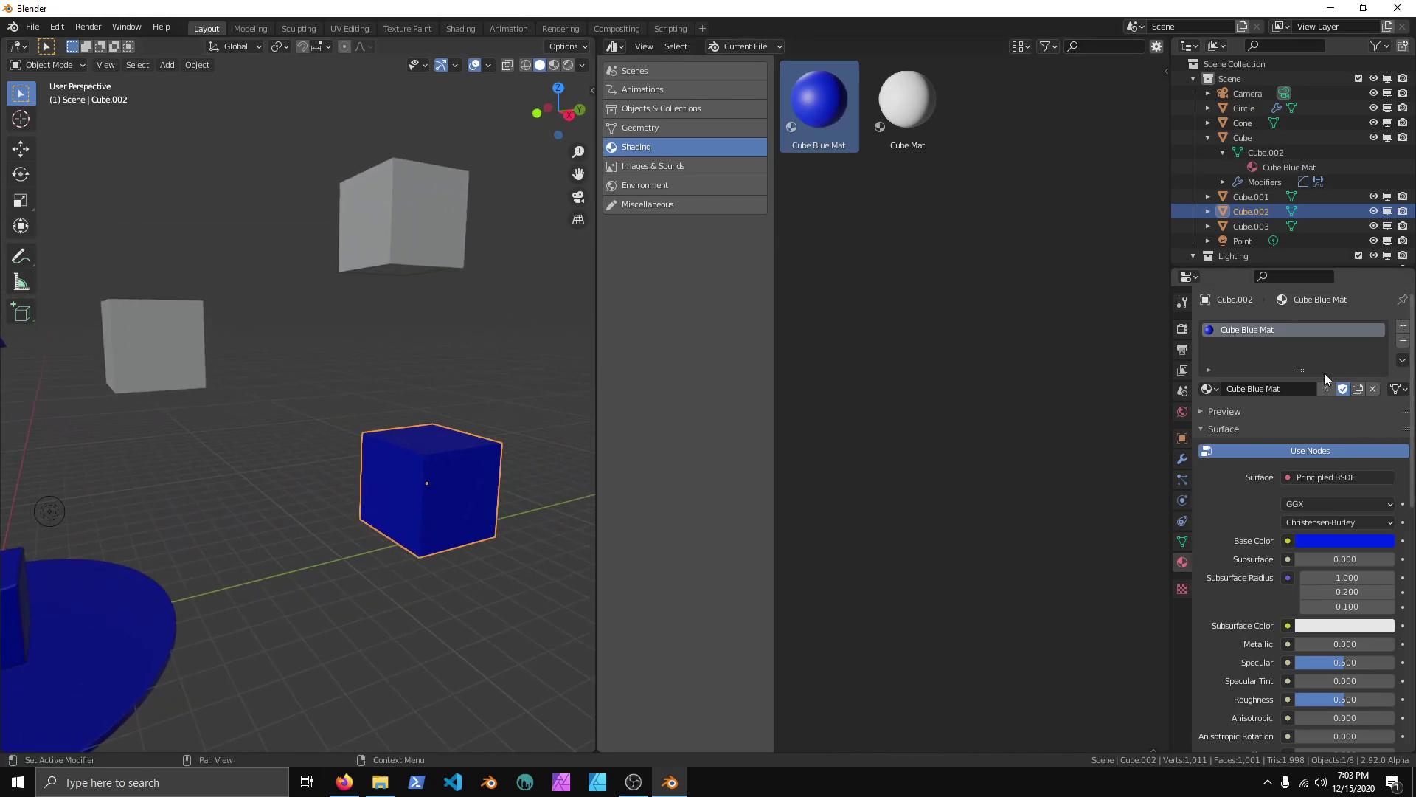
click(1403, 327)
click(1210, 418)
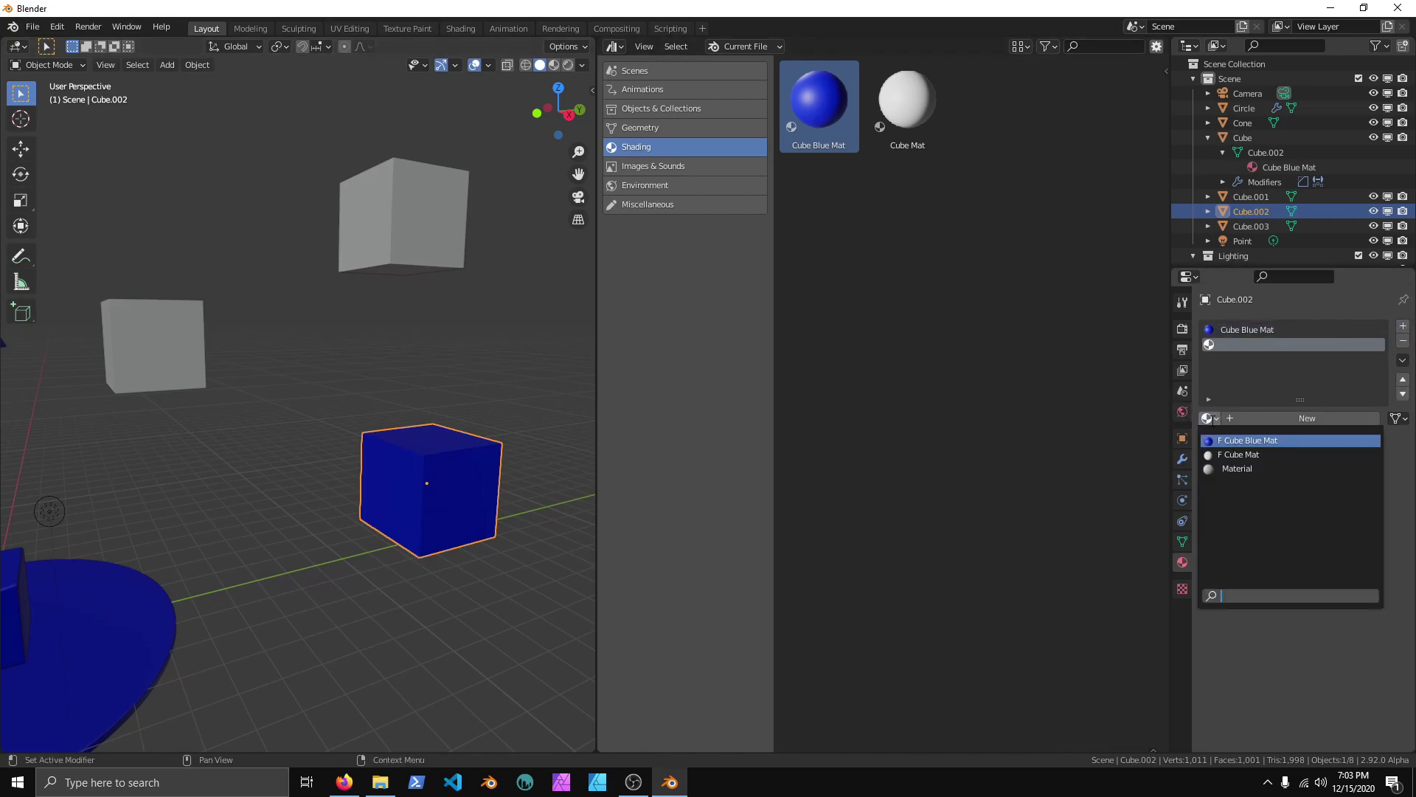
click(1239, 454)
- Assign Cube Mat to the cube's side faces in face select mode, then return to Object Mode
key(Tab)
middle_drag(428, 576, 401, 549)
scroll(391, 538, up, 3)
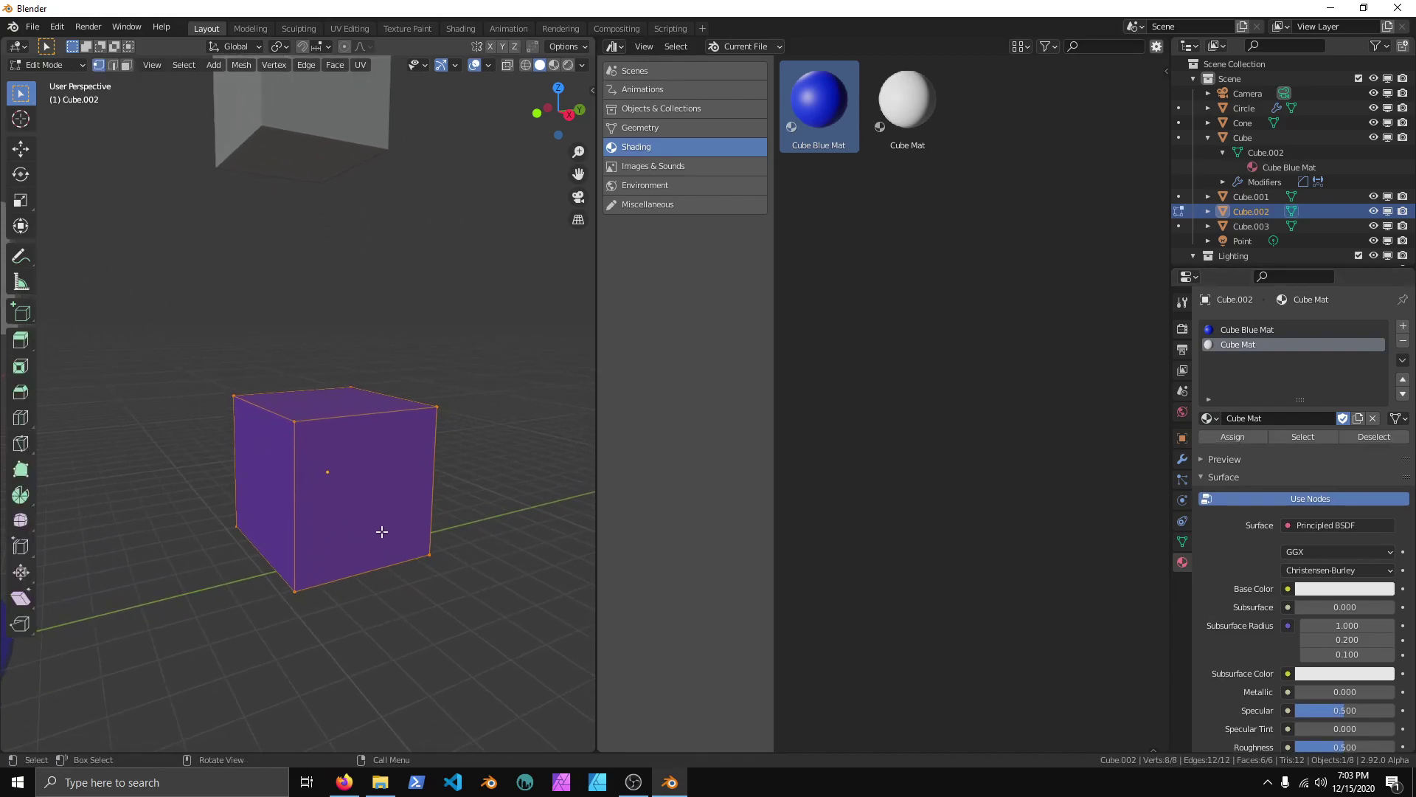
key(3)
click(385, 492)
middle_drag(303, 460, 395, 516)
shift+click(320, 477)
click(1247, 344)
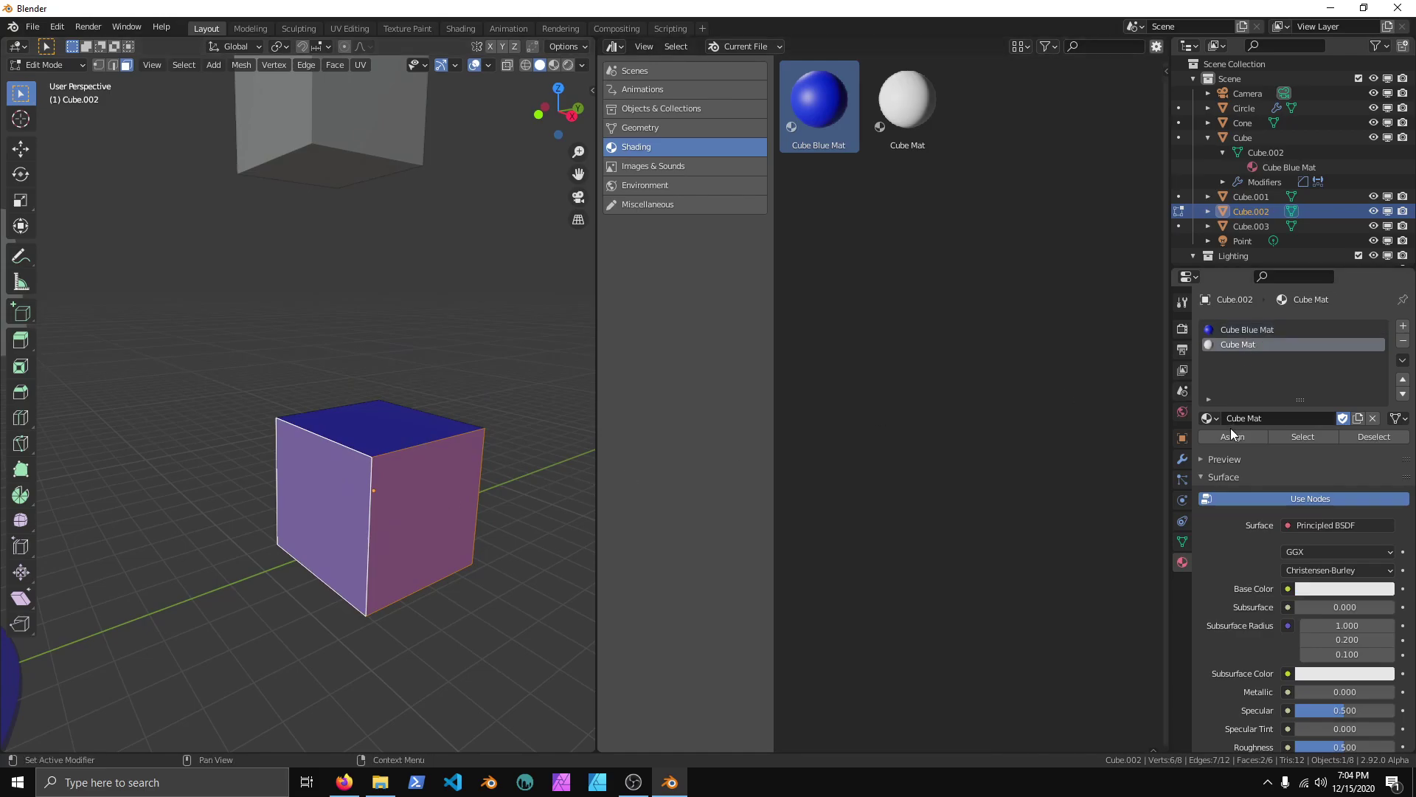
click(1232, 436)
key(Tab)
scroll(369, 450, down, 5)
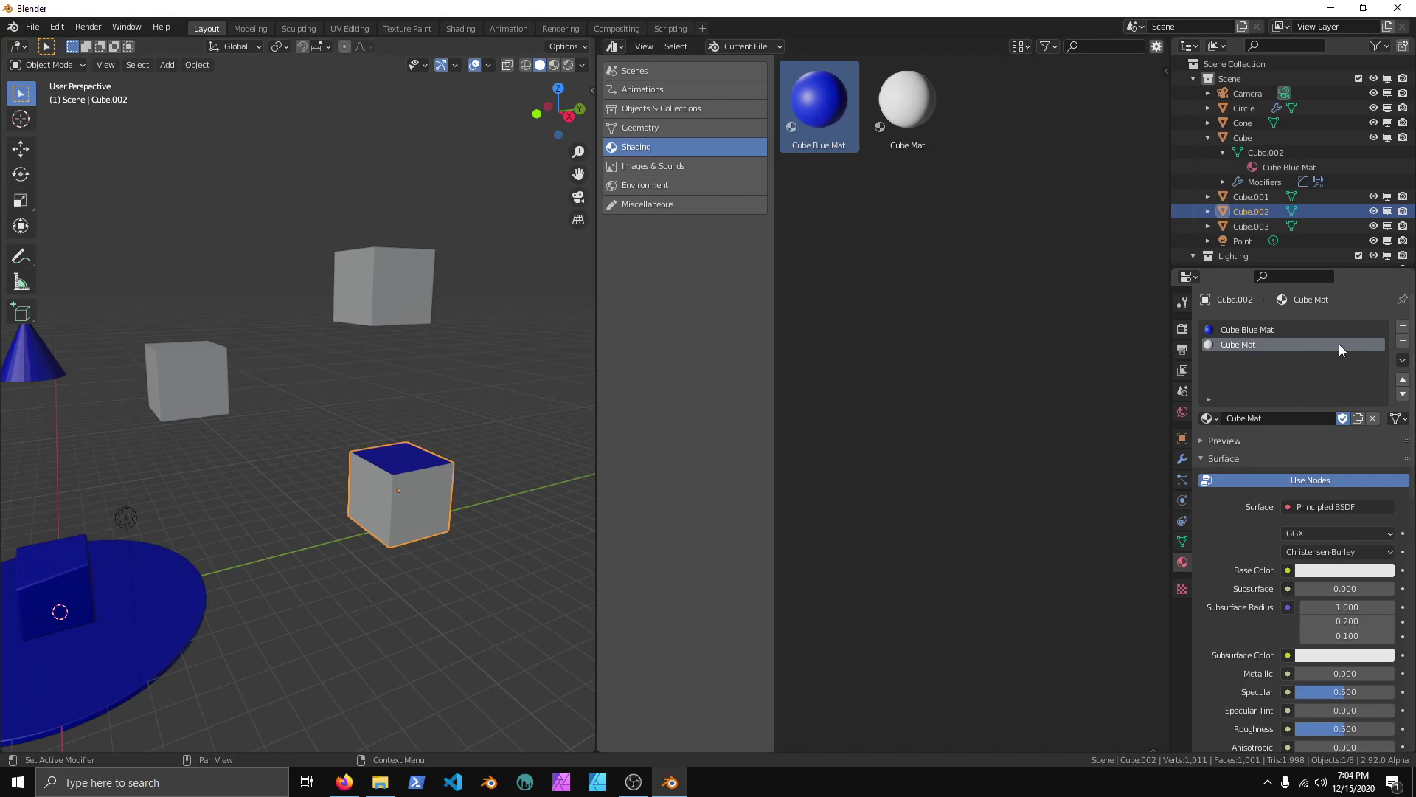
- Give the cone a single-user copy of its material, named Cube Red Mat
middle_drag(350, 347, 157, 348)
click(159, 316)
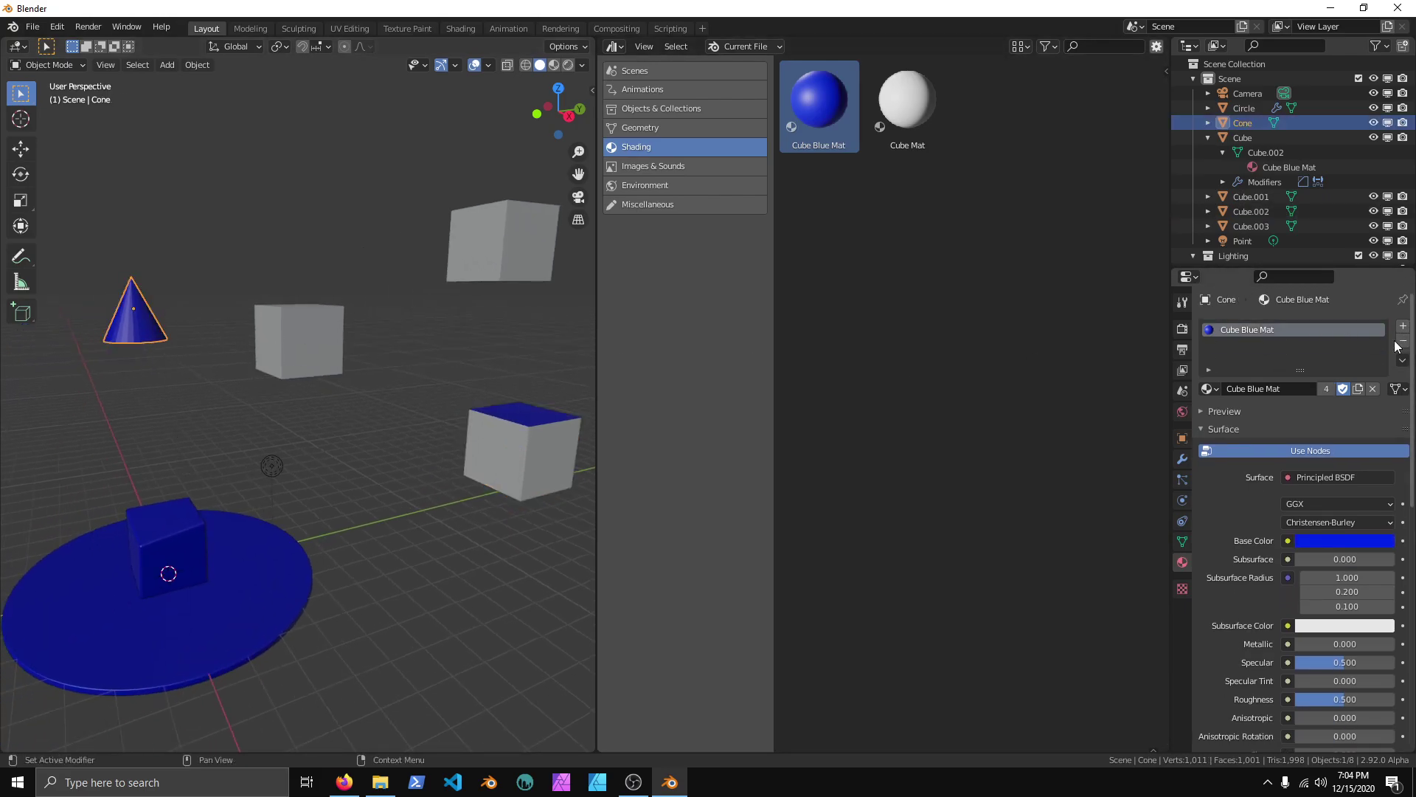
click(1357, 389)
double_click(1304, 388)
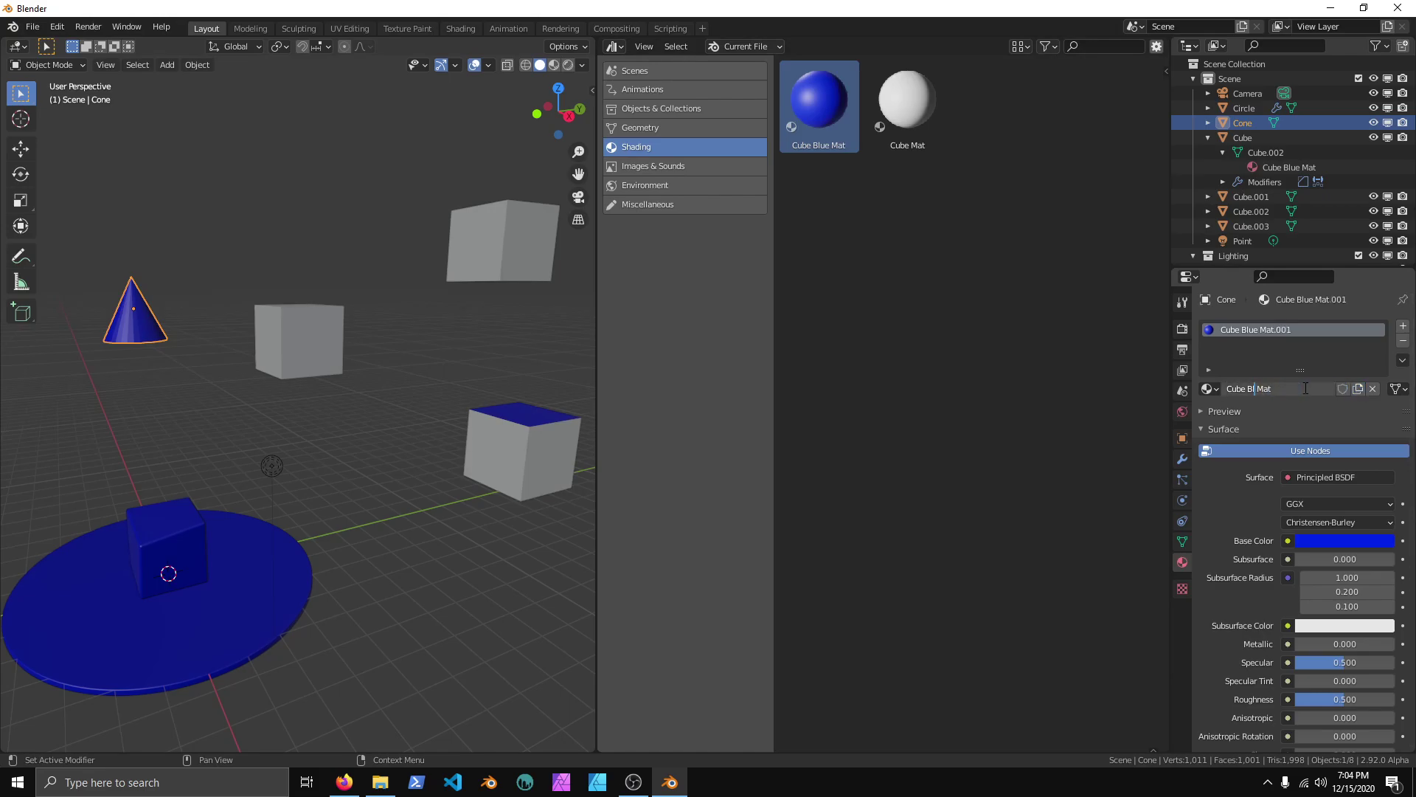
text(Red)
key(Return)
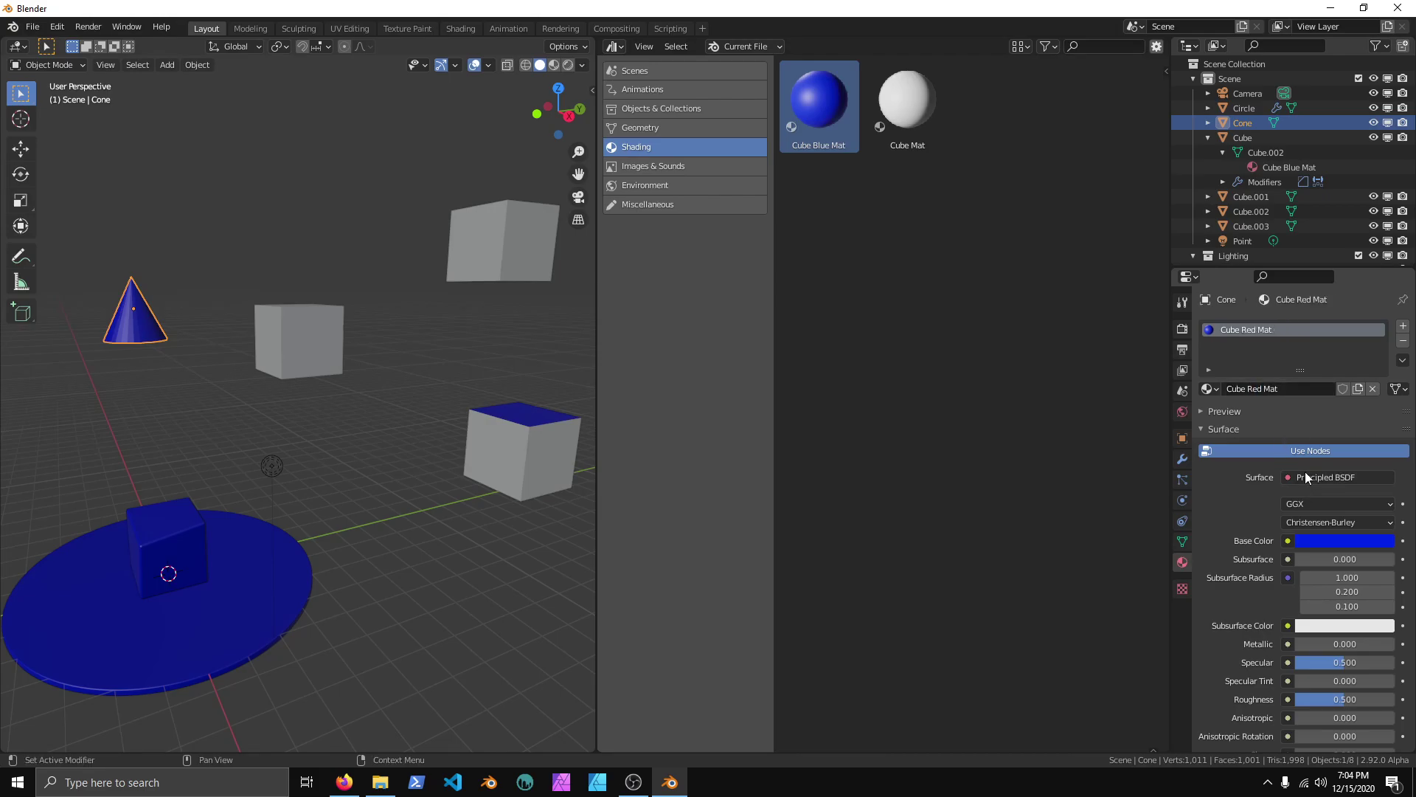
- Set Cube Red Mat's Base Color and Viewport Display Color to red
click(1321, 541)
click(1325, 540)
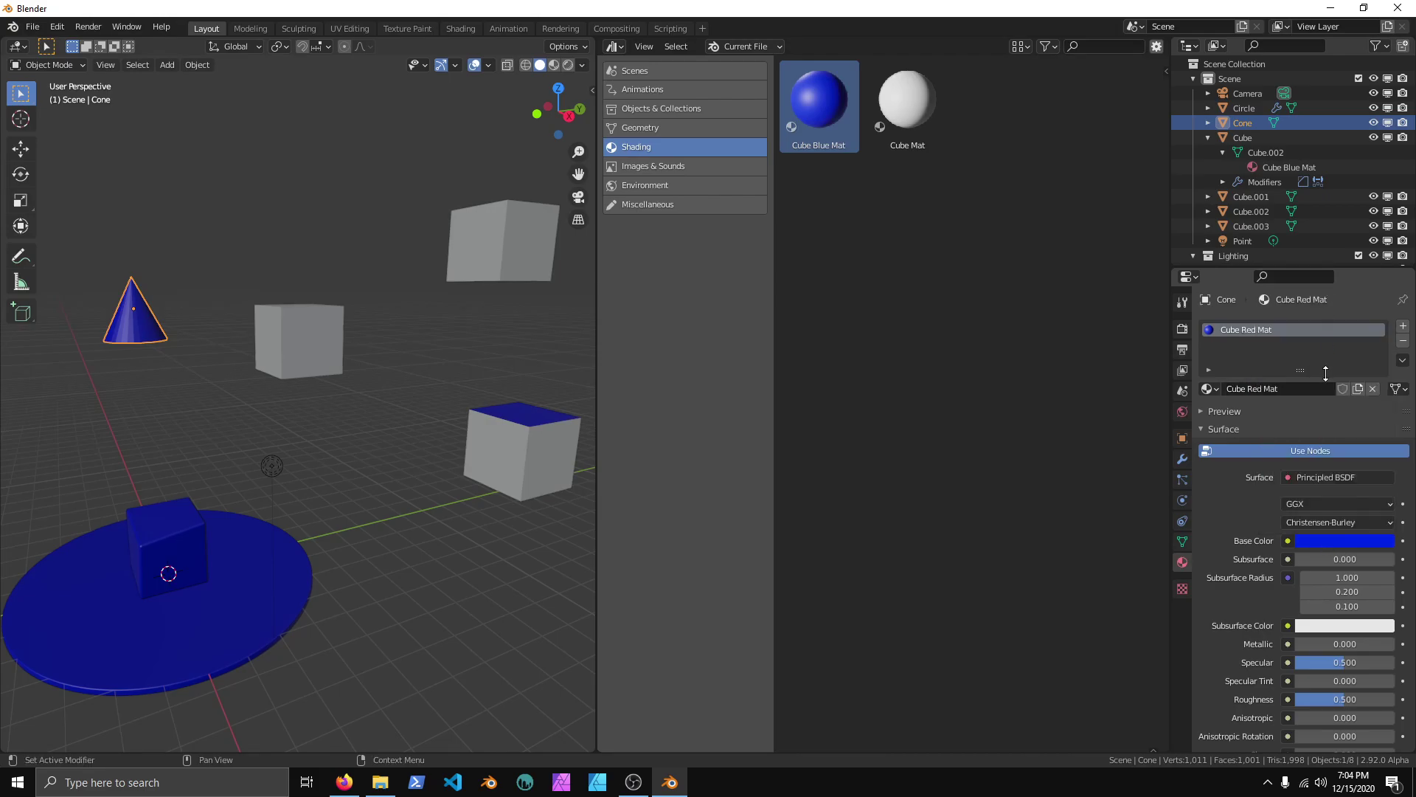
click(1316, 543)
click(1320, 421)
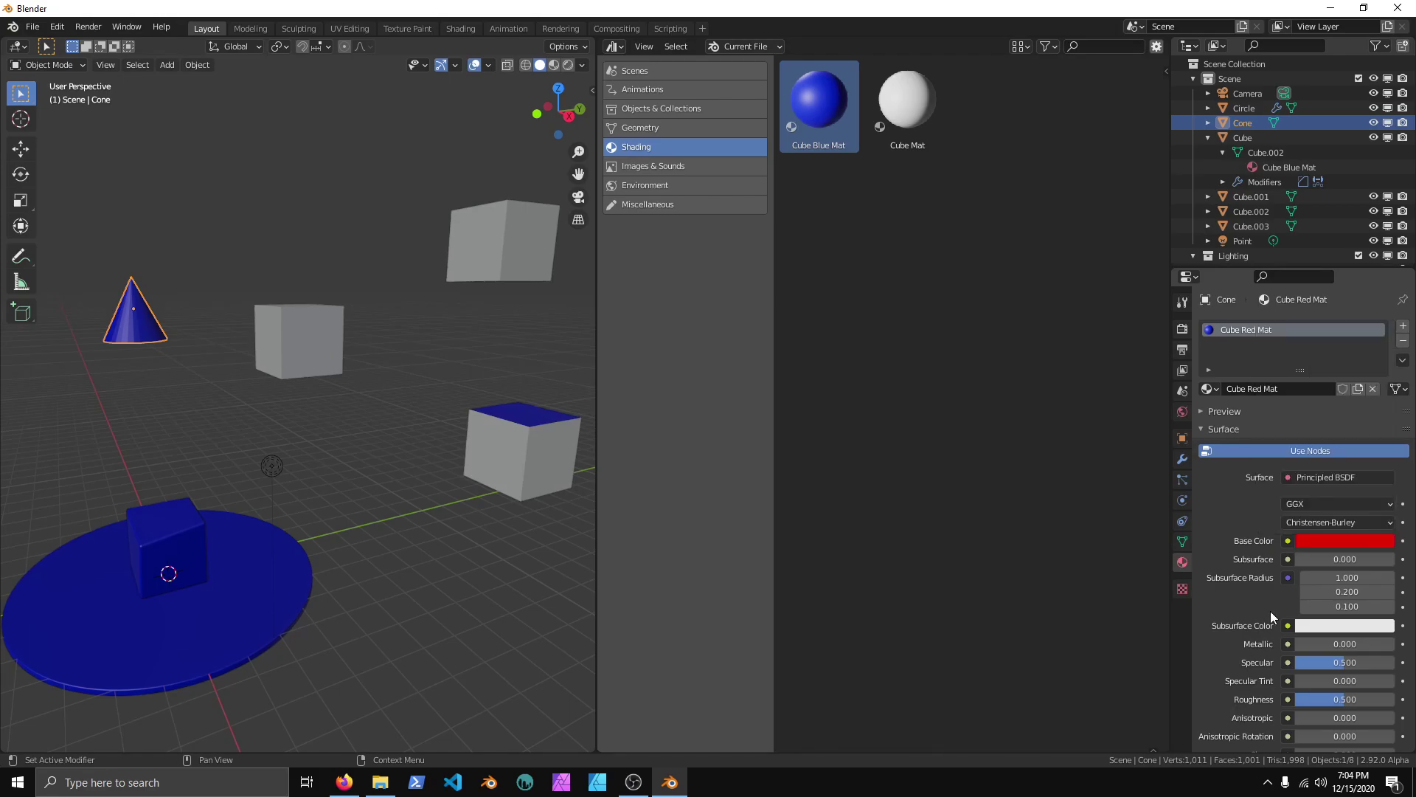
scroll(1269, 601, down, 15)
scroll(1260, 618, down, 1)
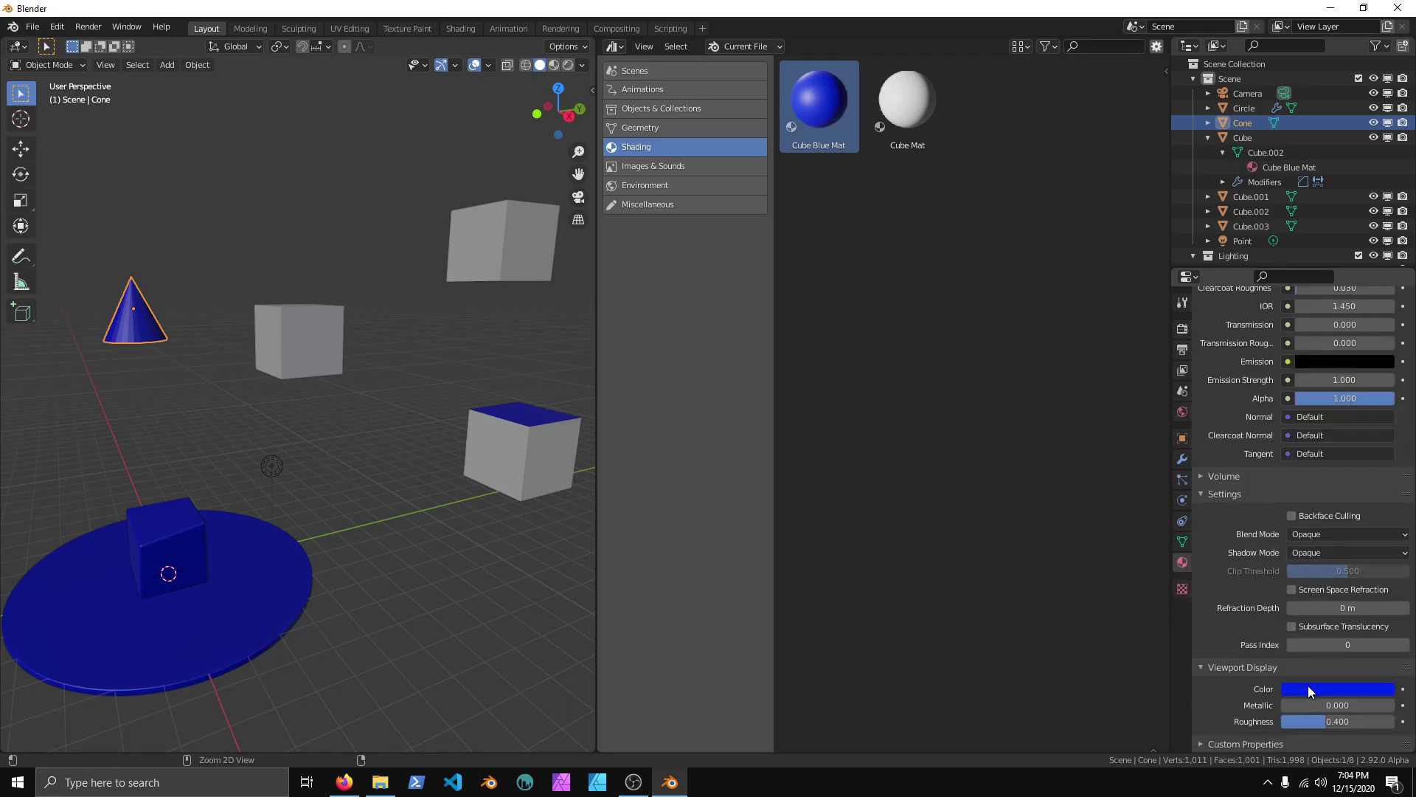
key(ctrl+v)
scroll(1272, 442, up, 7)
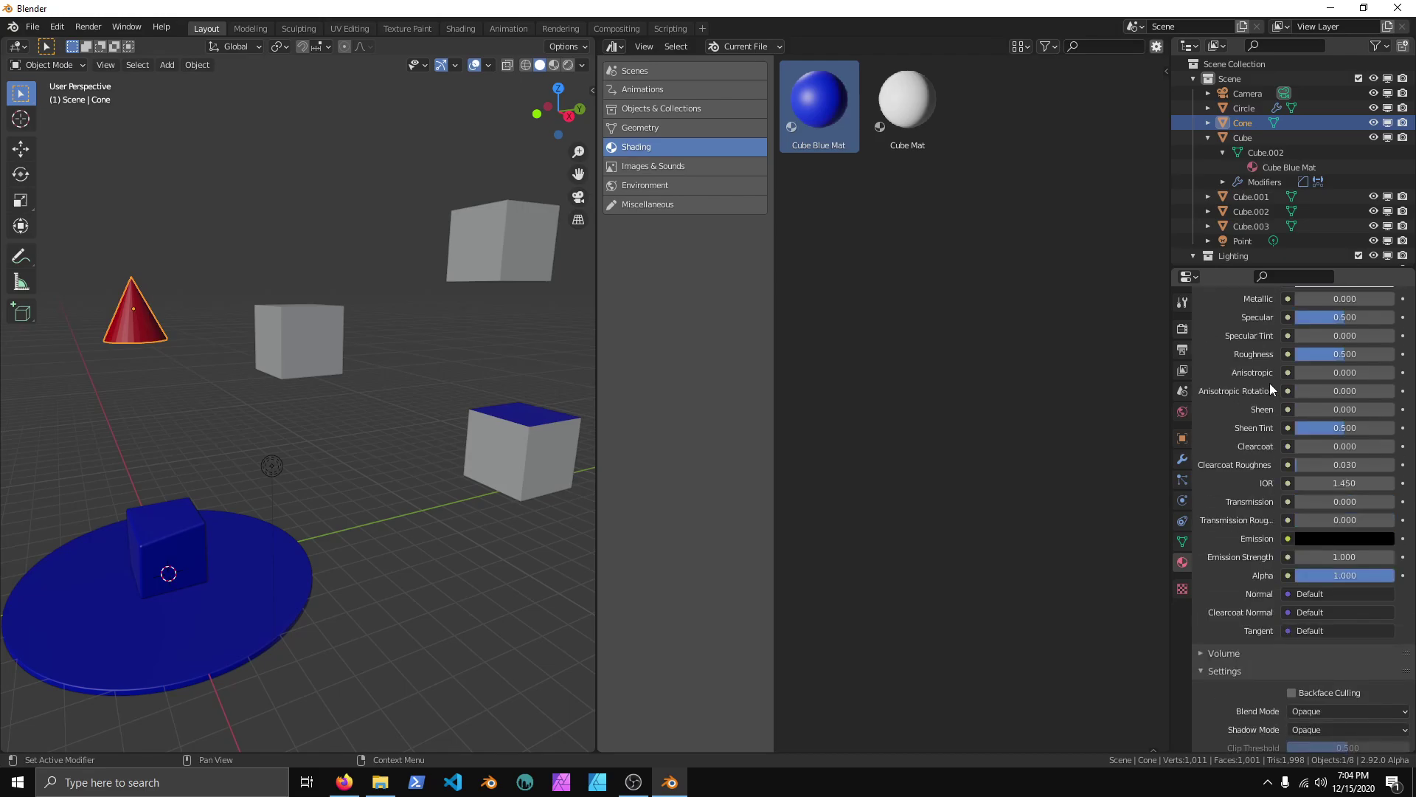
- Rename the Cube's blue material to Cube Red Mat.001
click(1278, 165)
scroll(1257, 371, up, 8)
scroll(1257, 368, up, 1)
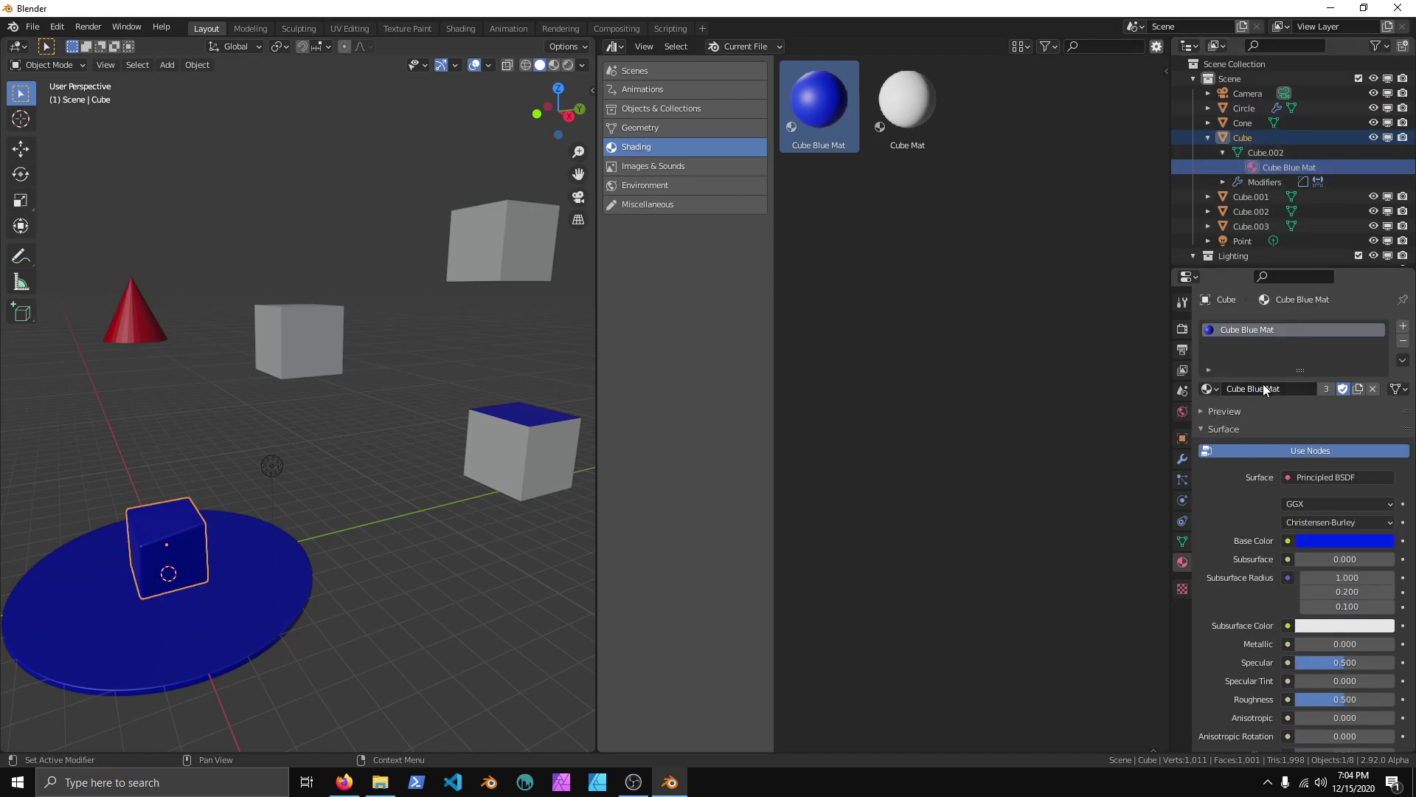
click(1260, 388)
text(Red)
key(Return)
- Trim the Cube's material name from Cube Red Mat.001 to Cube Red Mat
click(1296, 388)
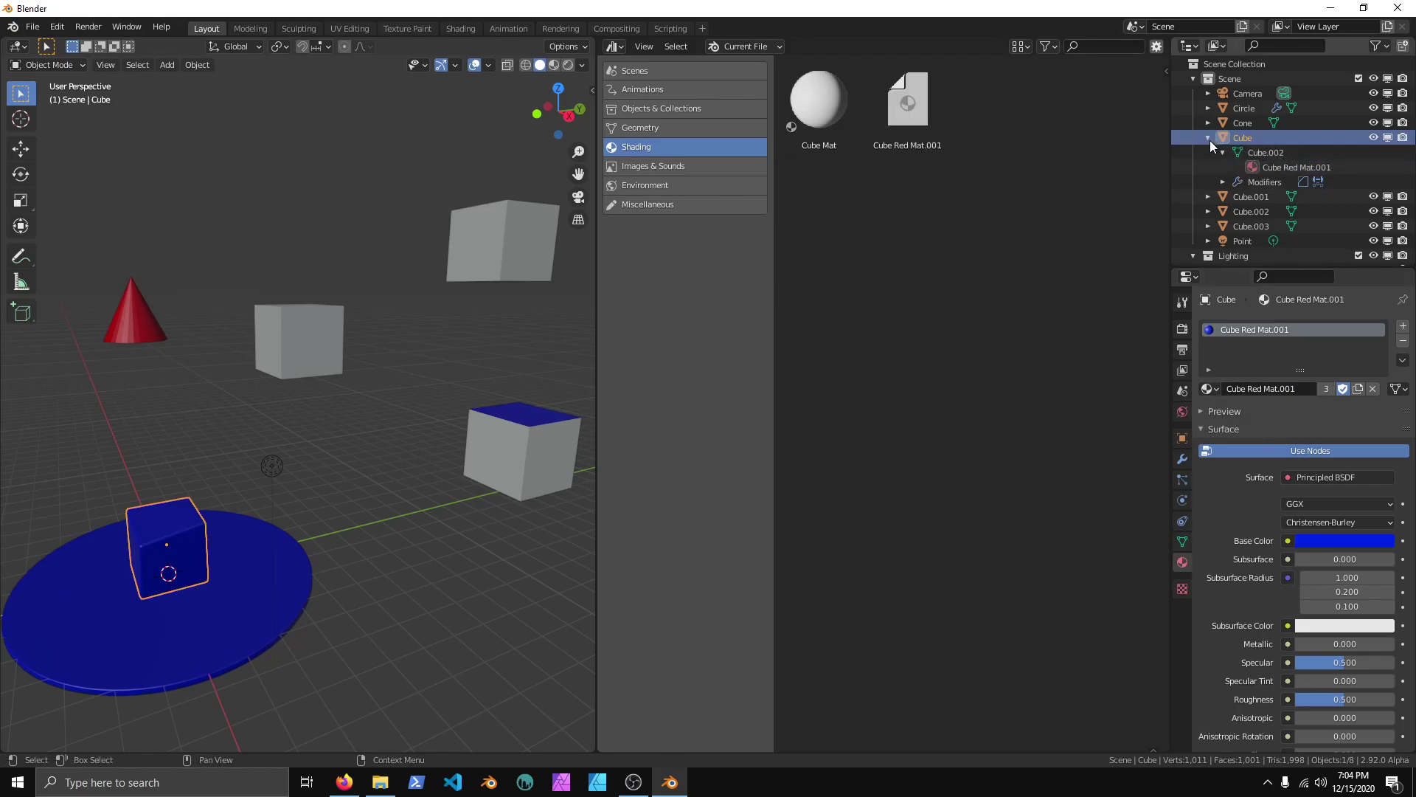
click(912, 146)
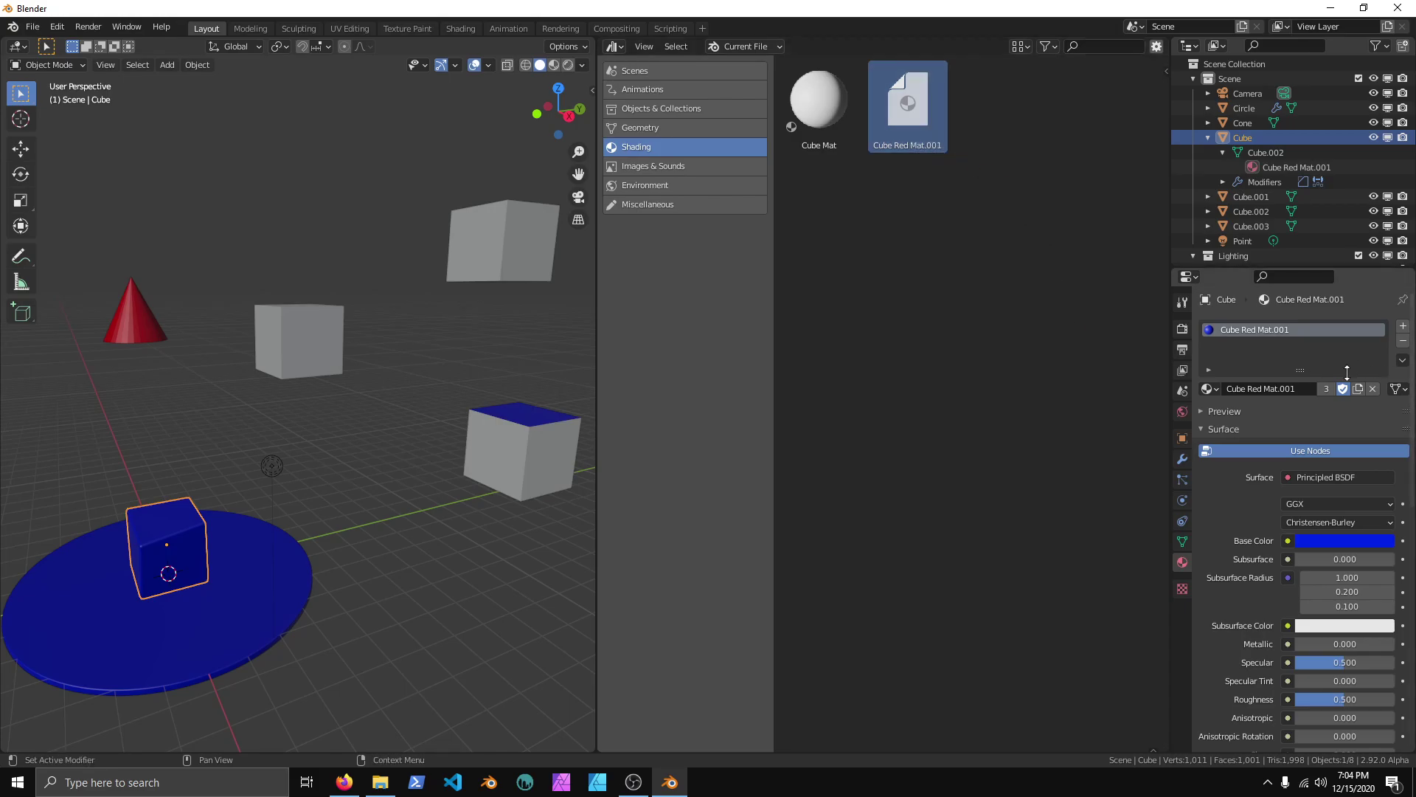
double_click(1312, 389)
key(BackSpace)
key(Return)
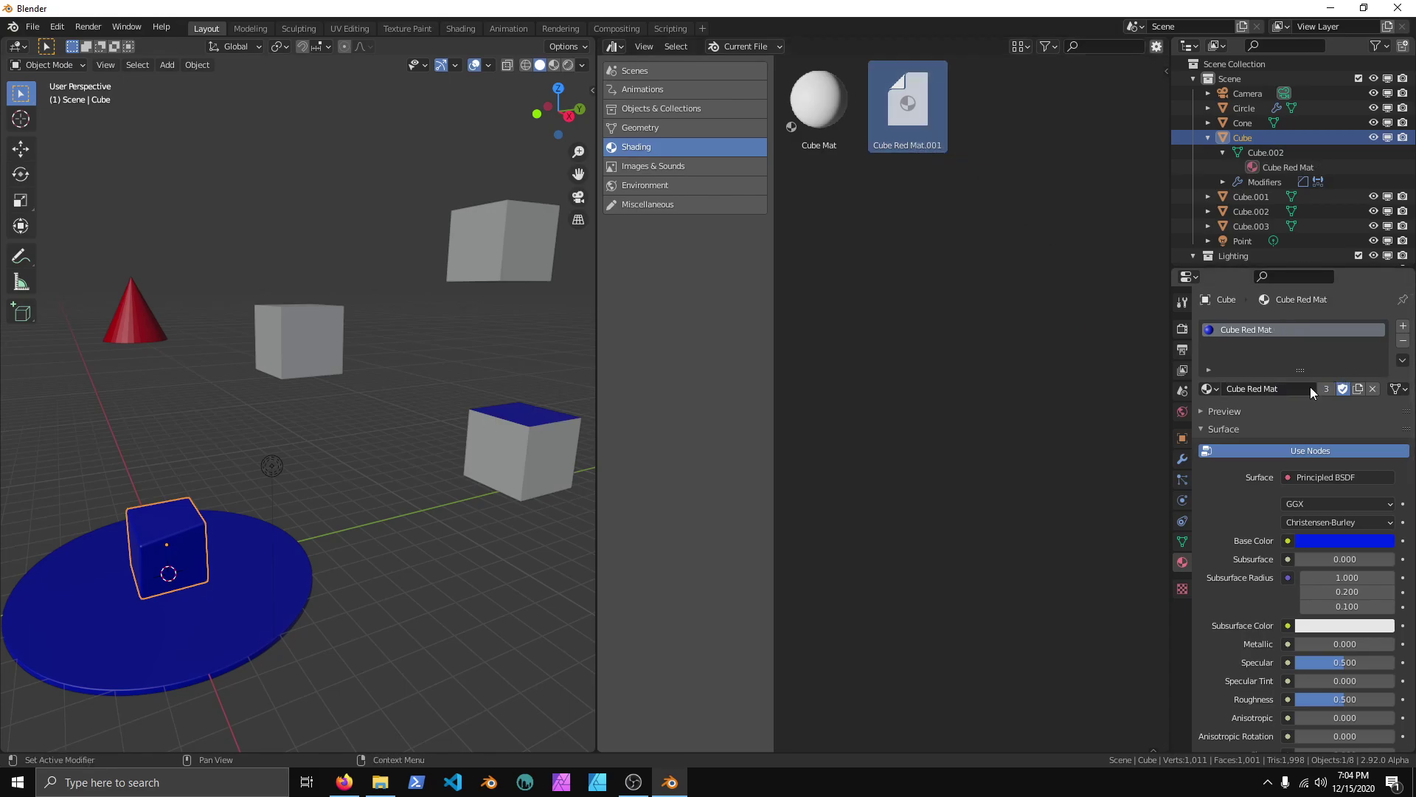
- Change the material name to Cube Blue Mat, then undo and redo the rename
click(1265, 390)
click(1262, 389)
text(Blue)
key(Return)
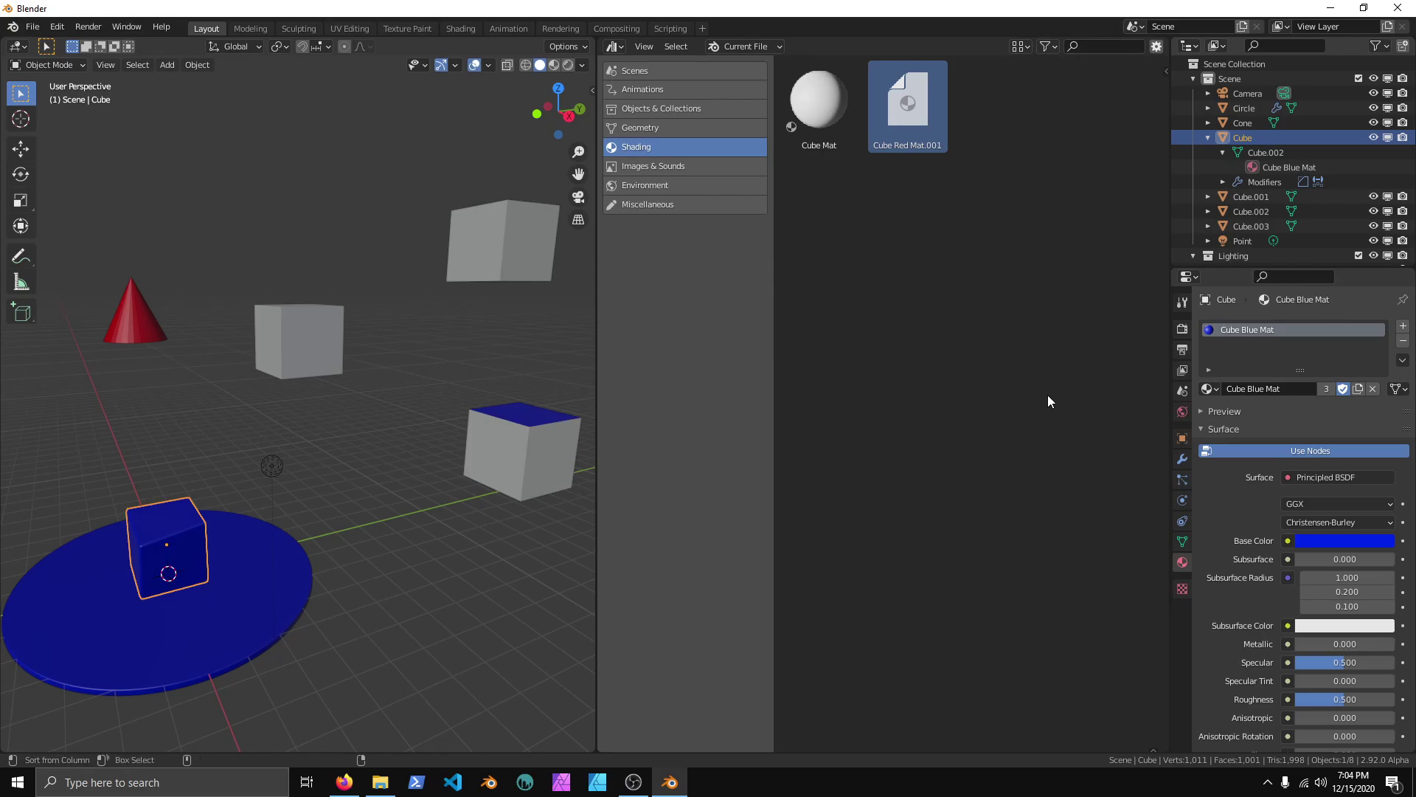
key(ctrl+z)
key(ctrl+shift+z)
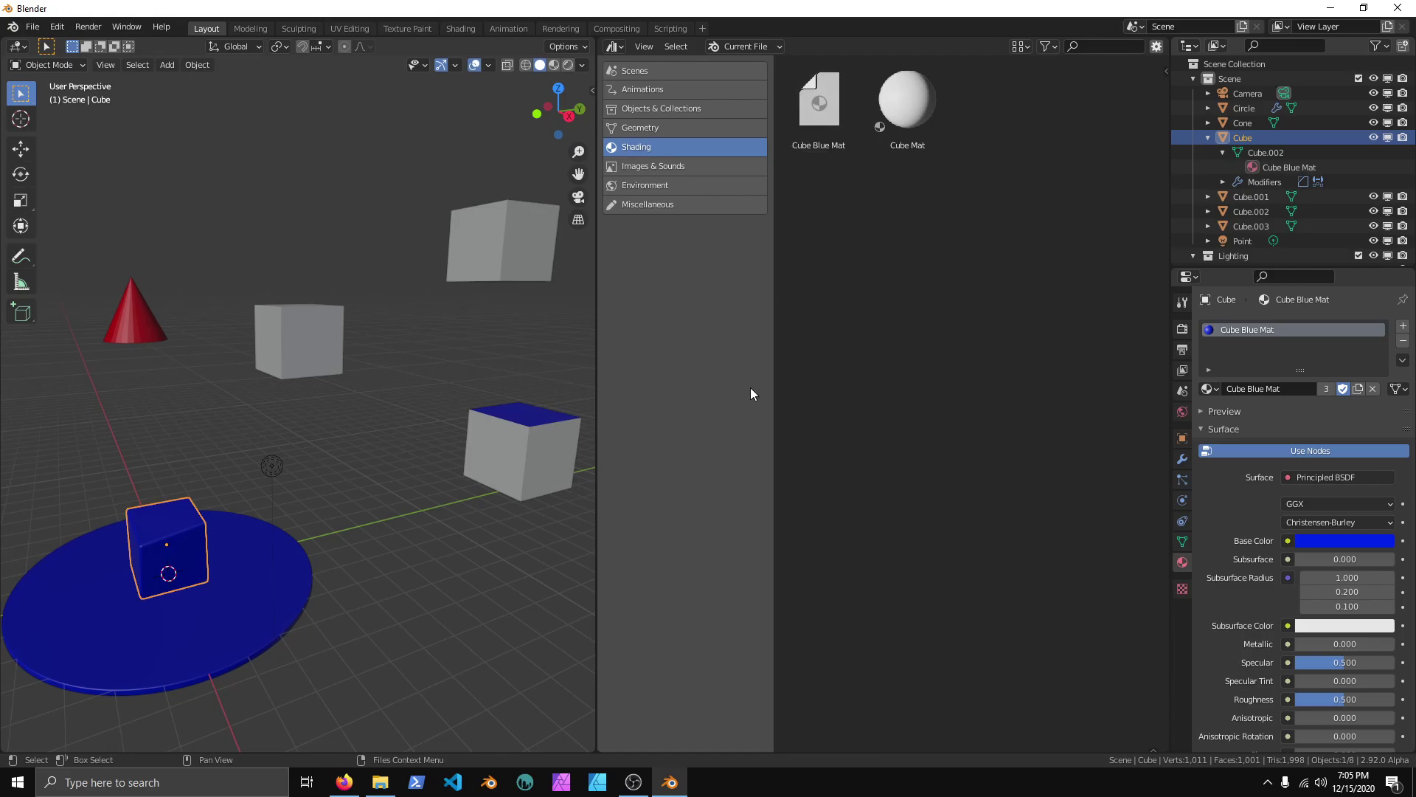
- Rename the cone's material to Cube Red Mat
click(118, 322)
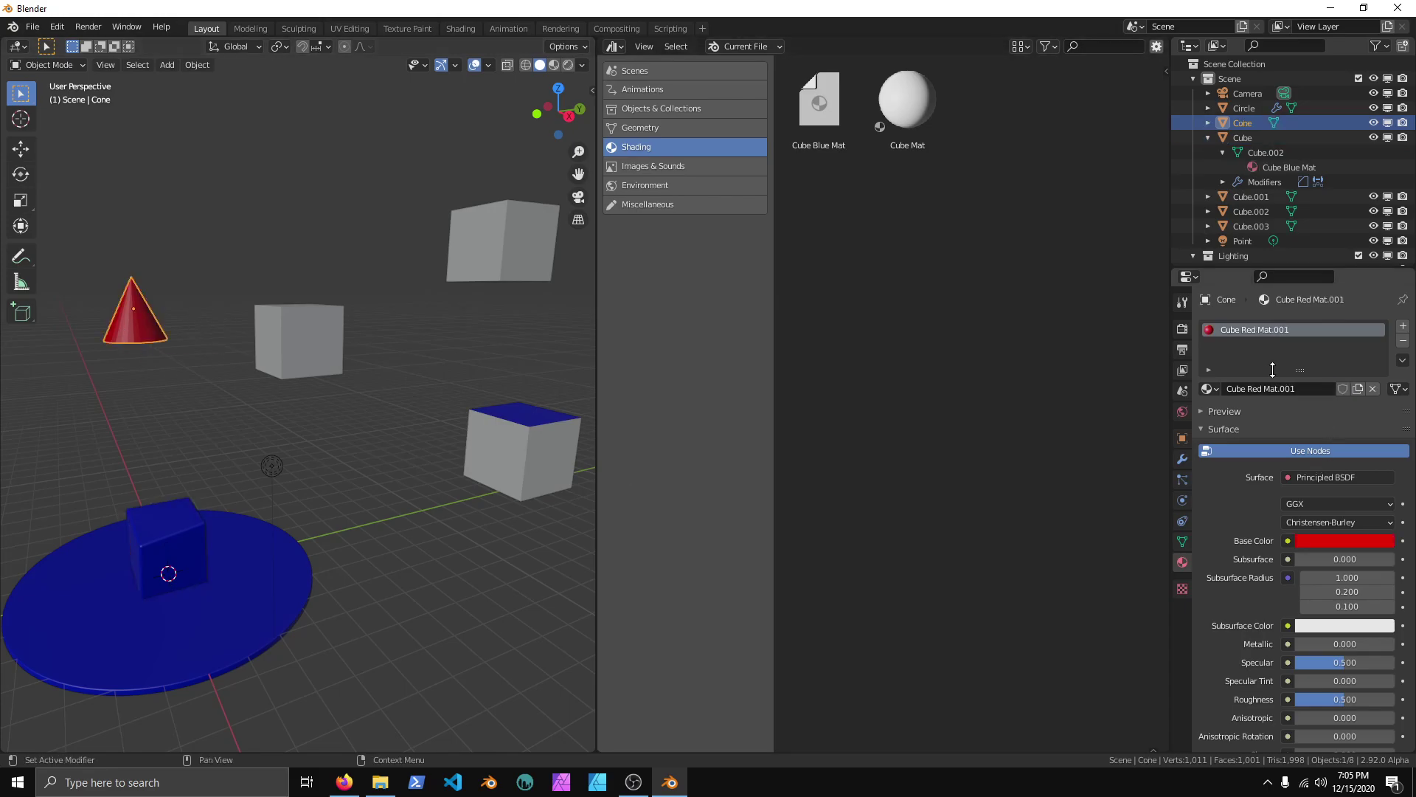
click(1303, 393)
key(BackSpace)
key(Return)
- Mark Cube Red Mat as an asset from the Outliner's quick favourites menu
click(1210, 122)
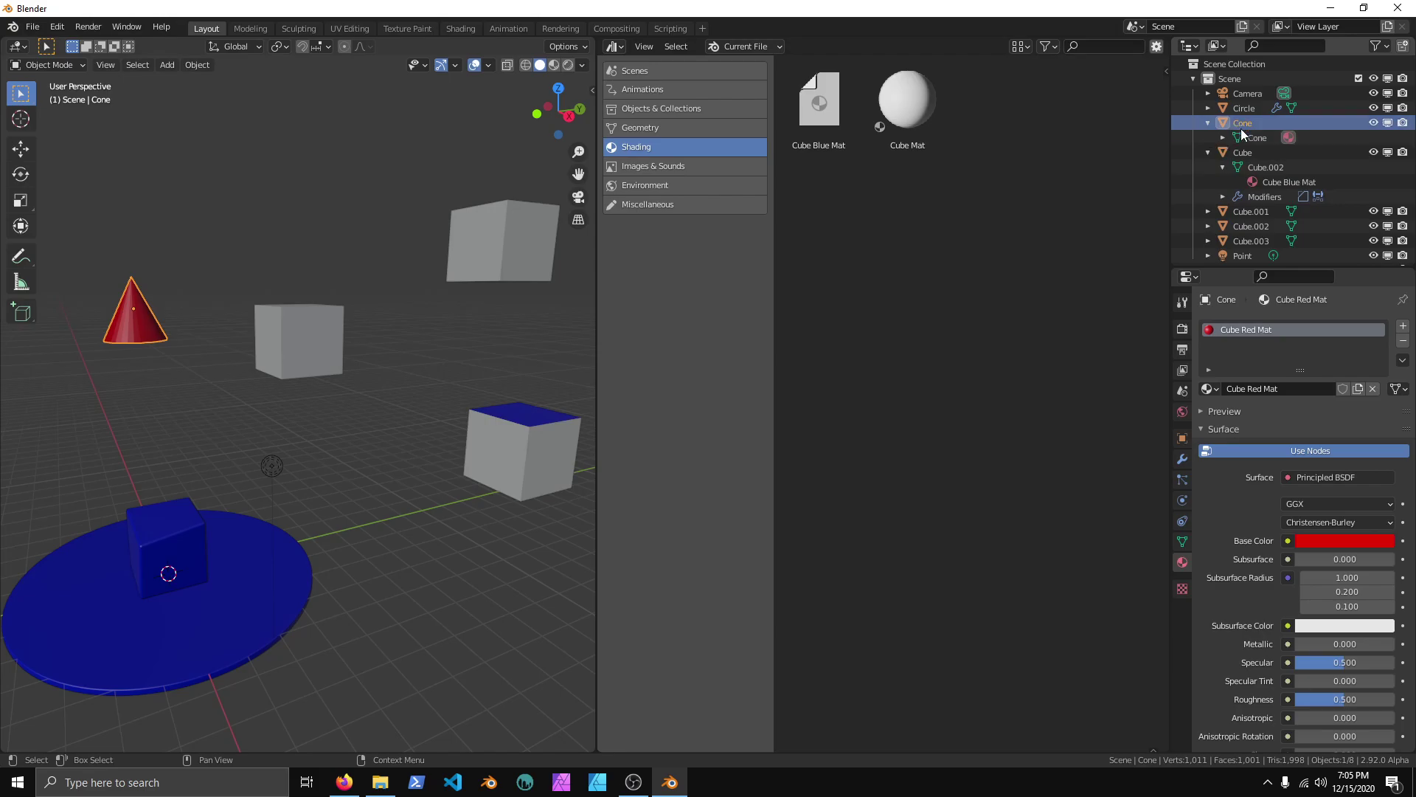
click(1224, 138)
click(1298, 152)
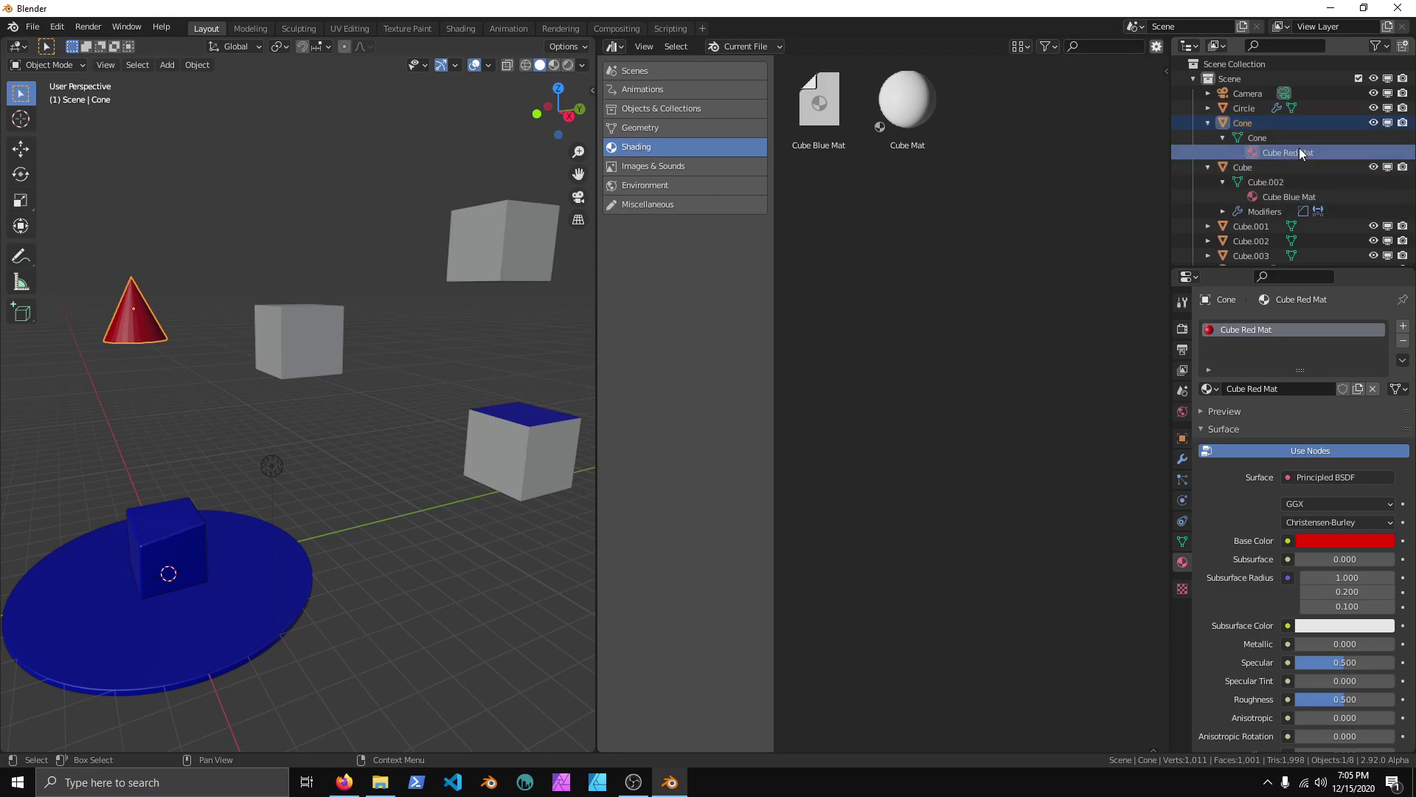
key(q)
click(1266, 147)
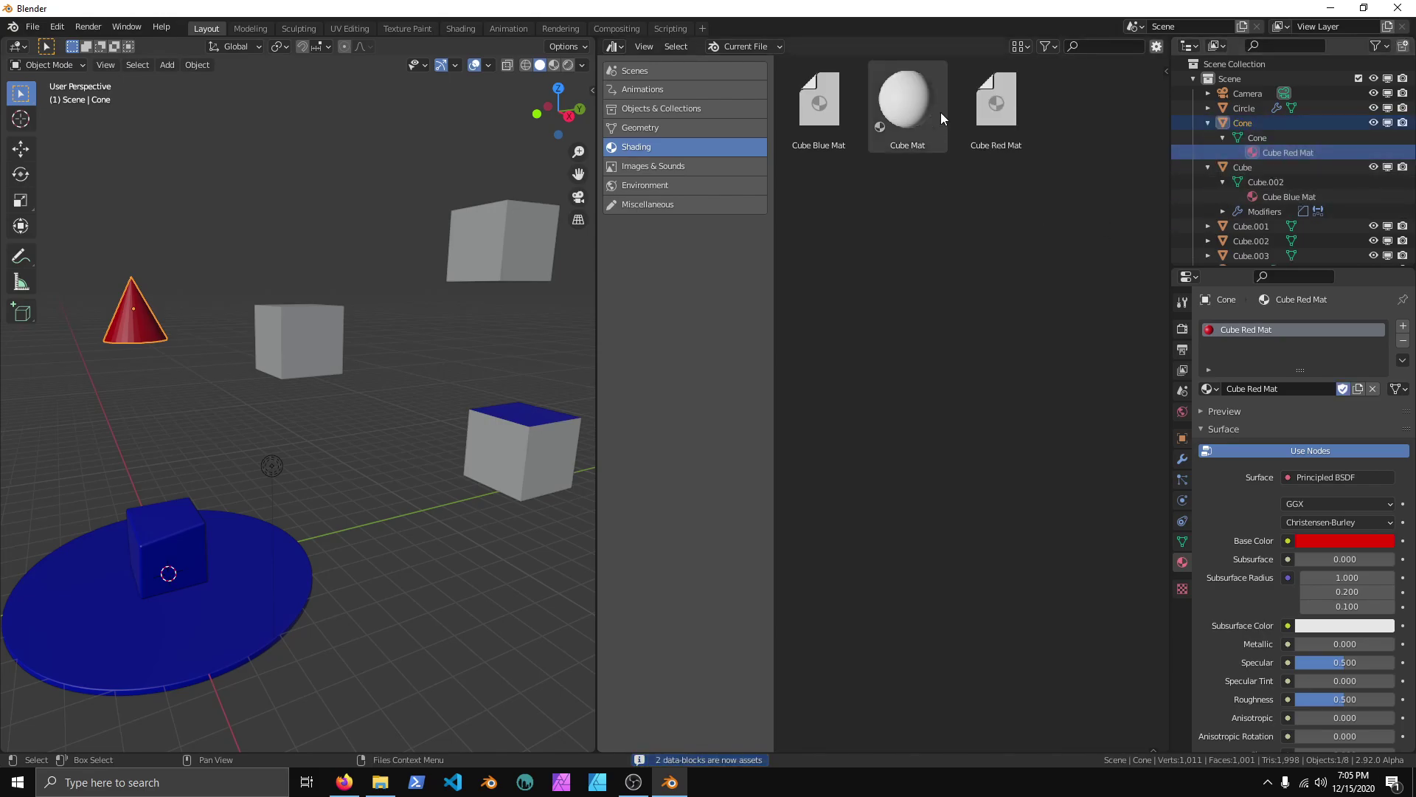
- Drag Cube Red Mat onto the cube Cube.002 and make that slot active
shift+middle_drag(300, 546, 282, 509)
click(295, 483)
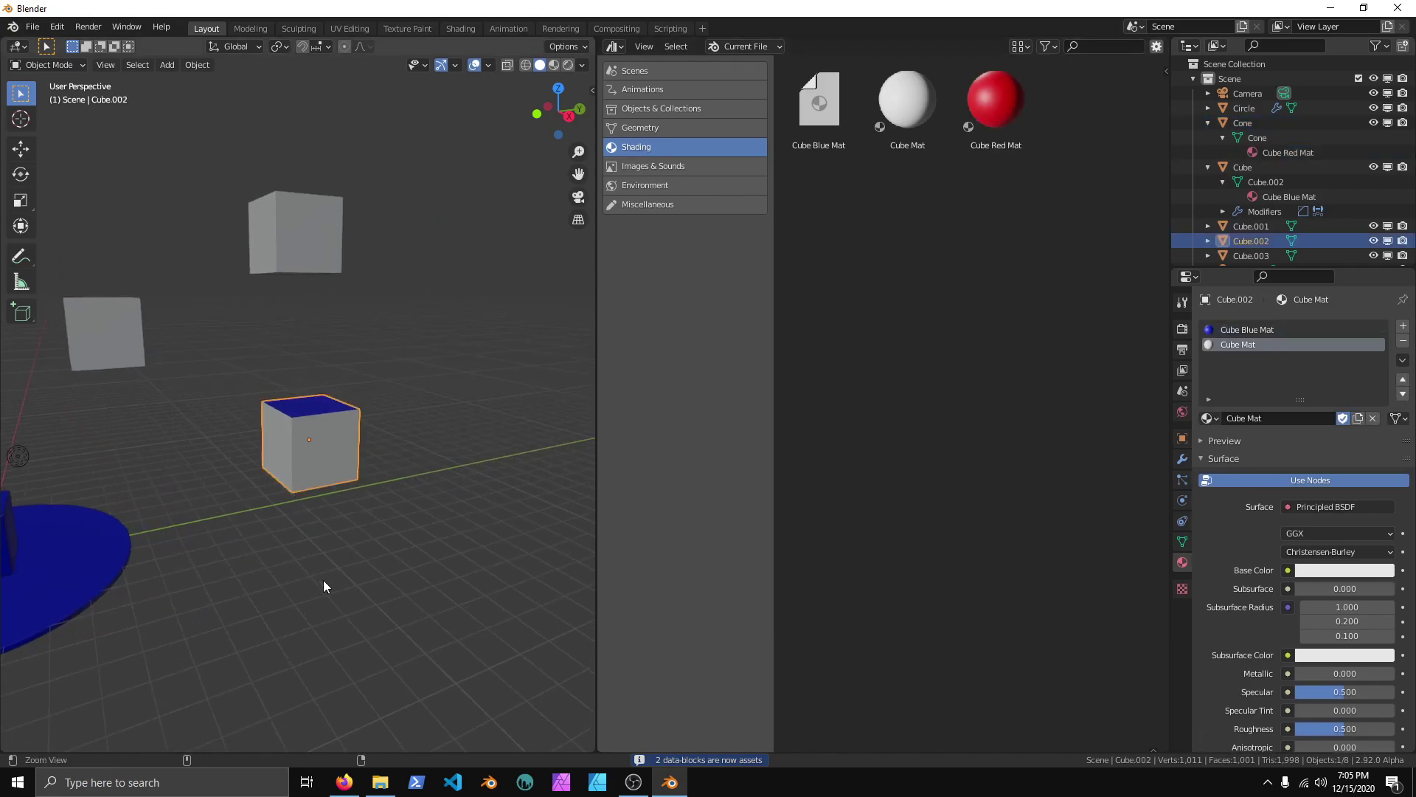
scroll(323, 578, up, 3)
middle_drag(406, 521, 411, 503)
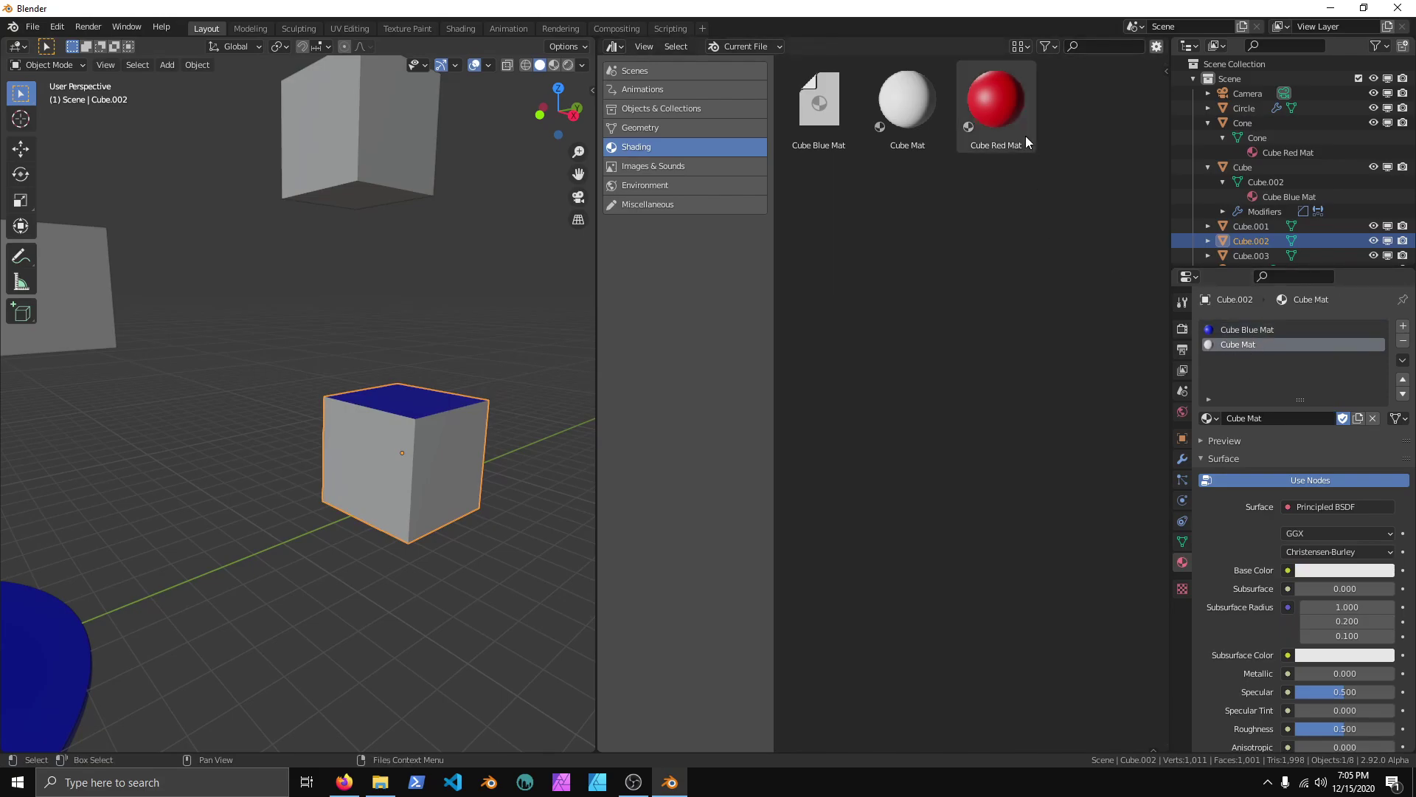
drag(1021, 131, 437, 487)
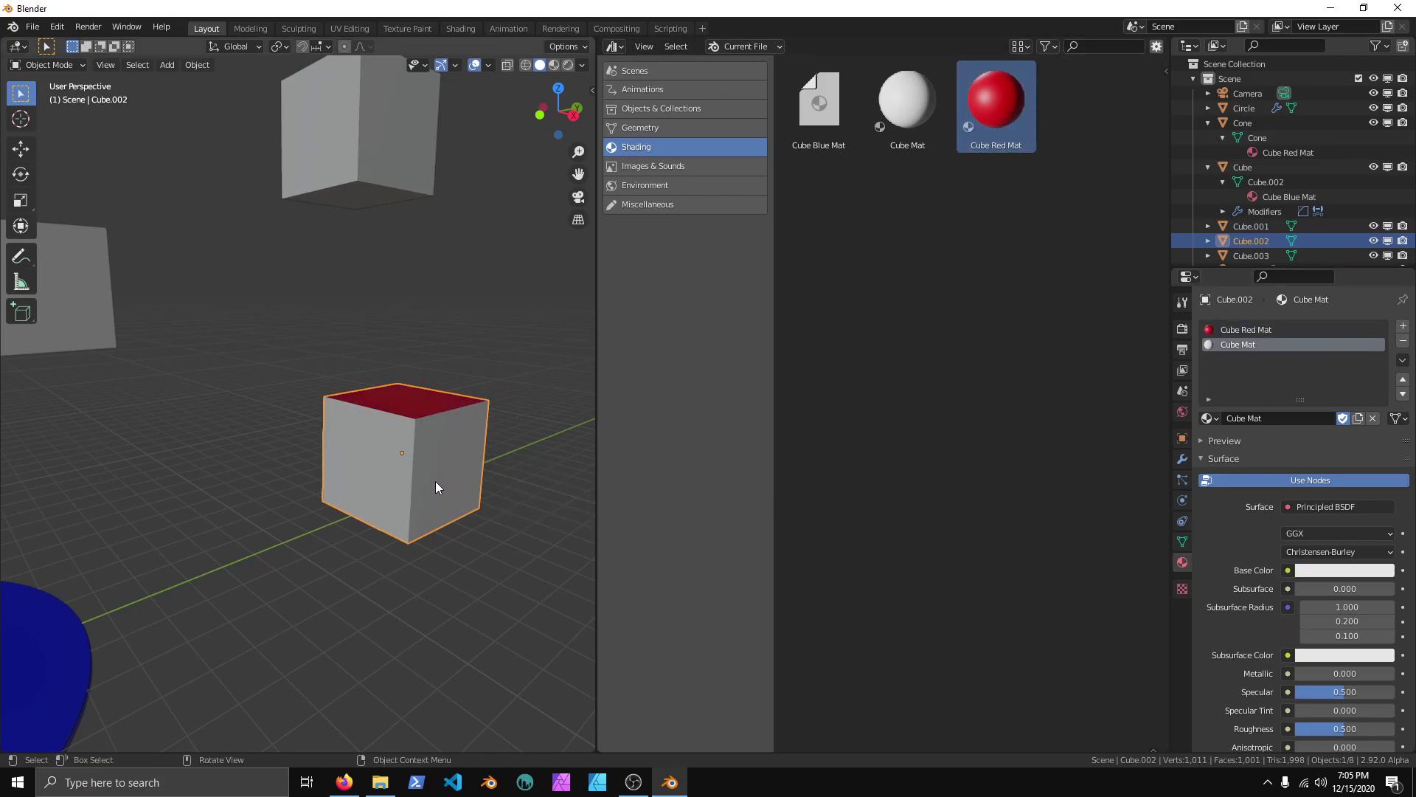
click(1258, 332)
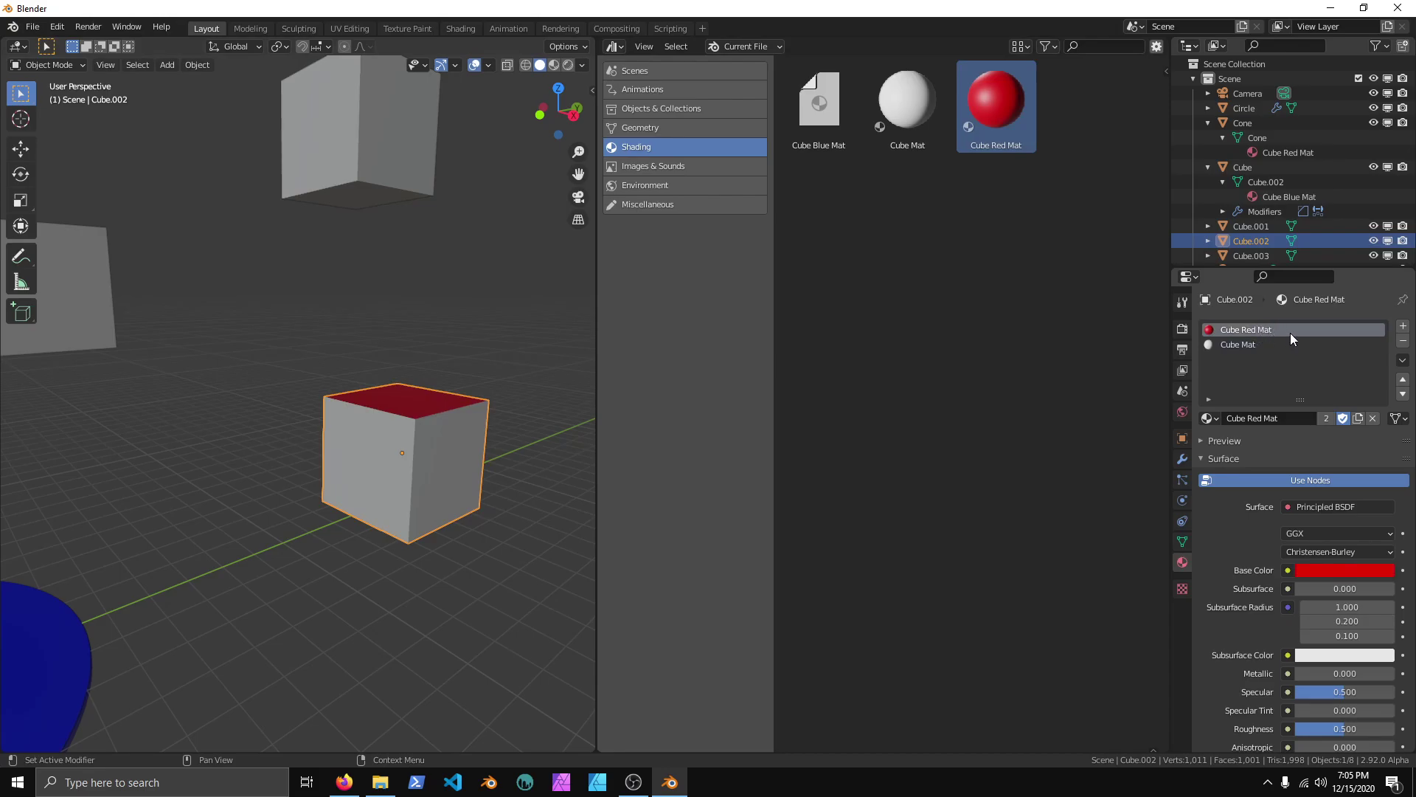
- Remove the Cube Mat slot and apply Cube Blue Mat to the whole cube
middle_drag(561, 472, 458, 461)
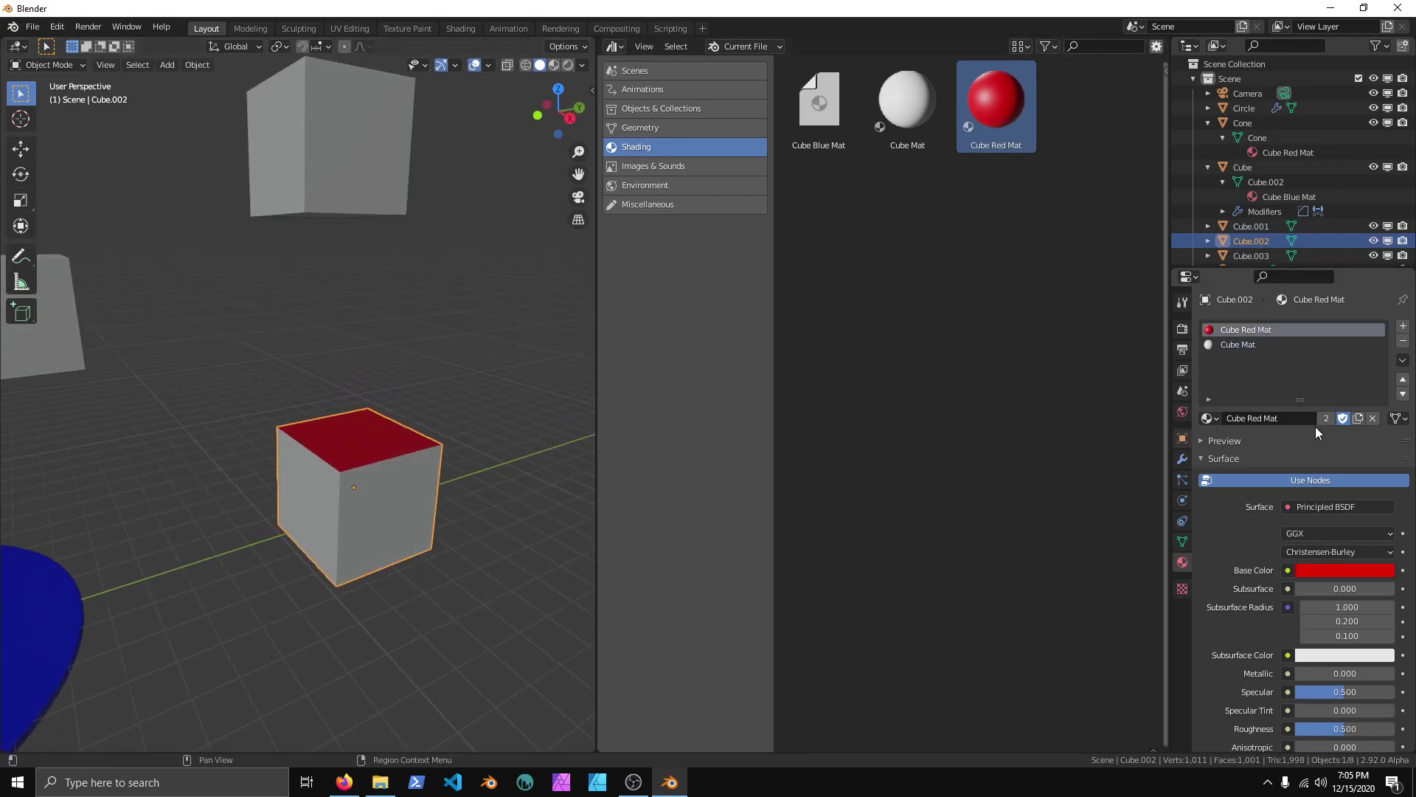
click(1312, 345)
click(1403, 341)
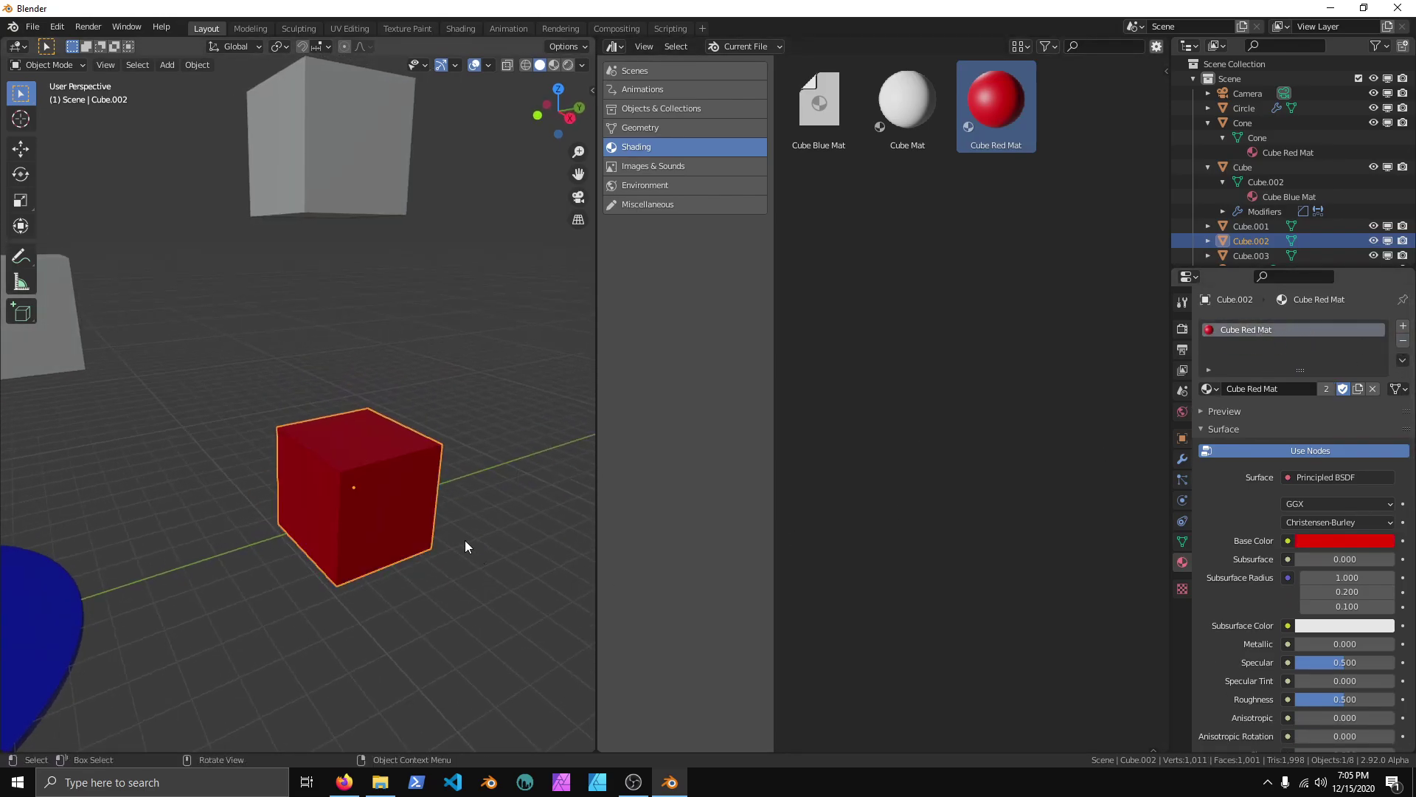
scroll(458, 529, down, 4)
drag(819, 103, 397, 503)
mouse_move(397, 503)
middle_down()
mouse_move(437, 450)
mouse_move(357, 481)
mouse_move(421, 516)
middle_up()
click(974, 228)
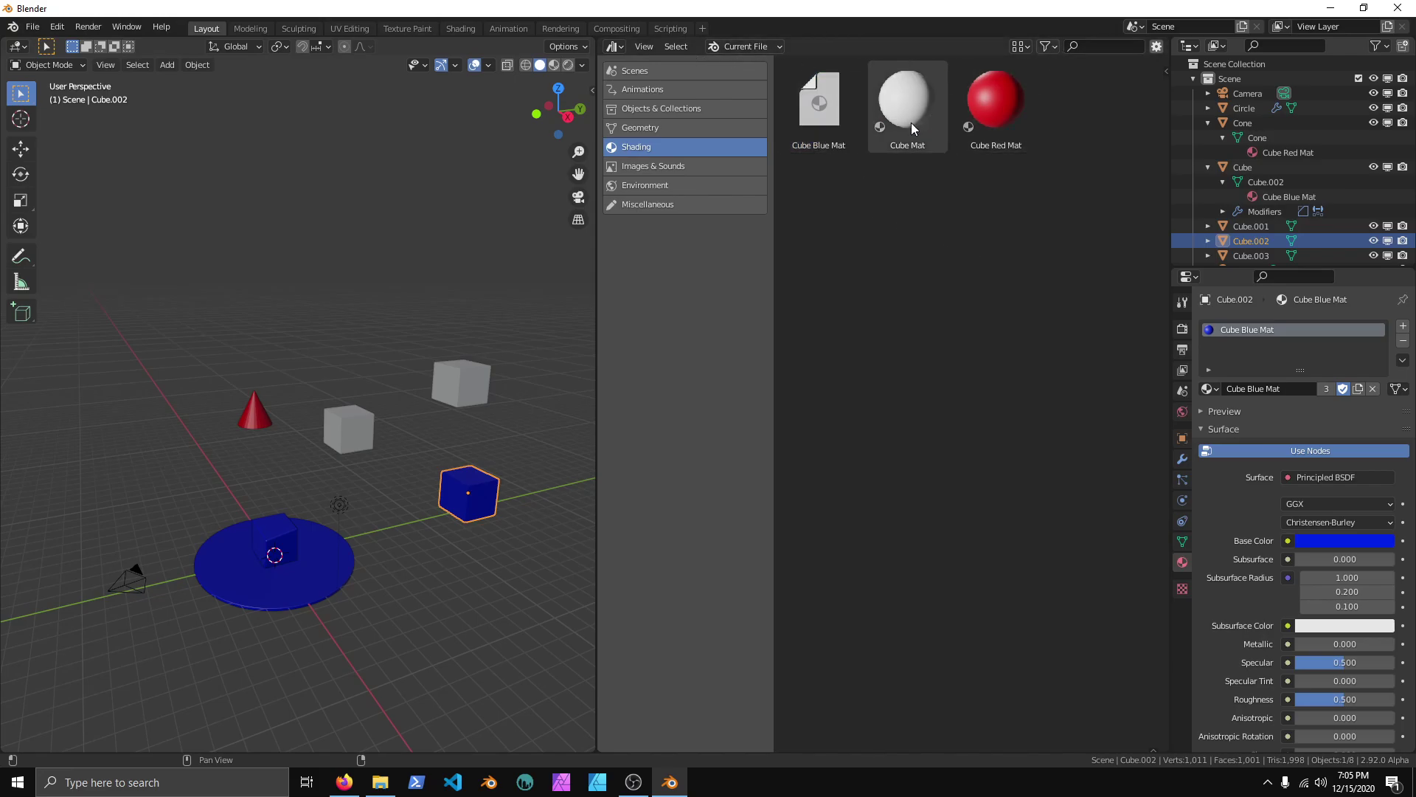
click(829, 121)
click(1057, 46)
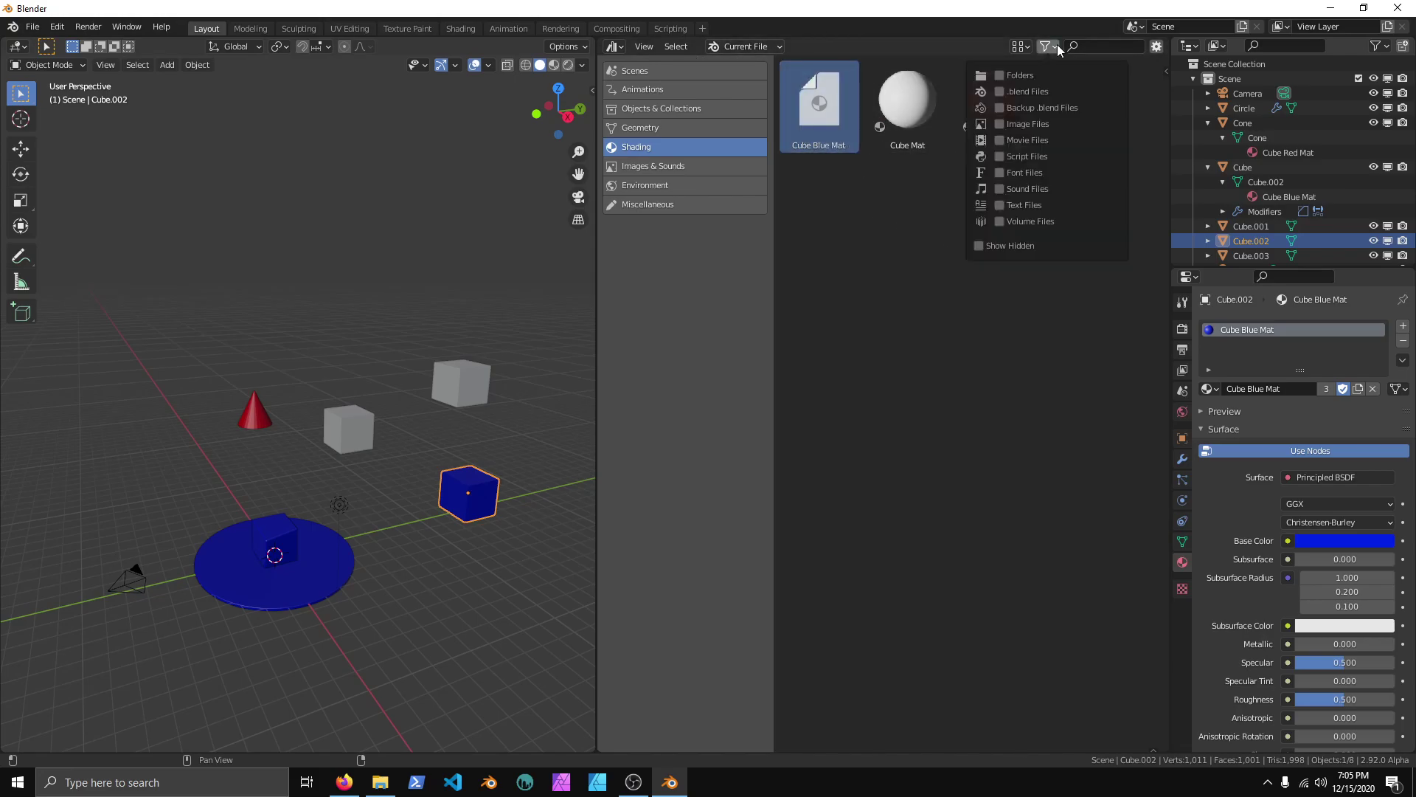
click(1018, 47)
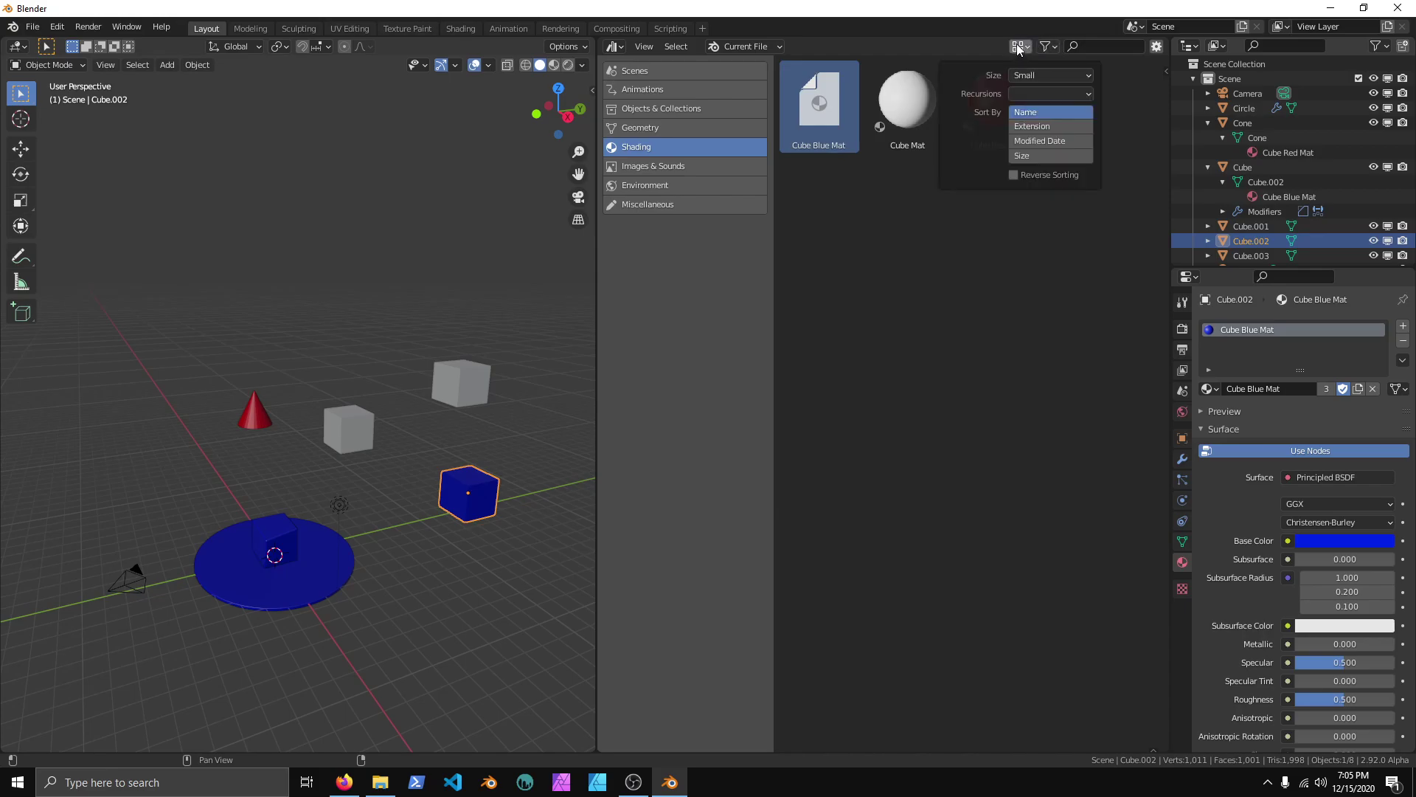
click(773, 42)
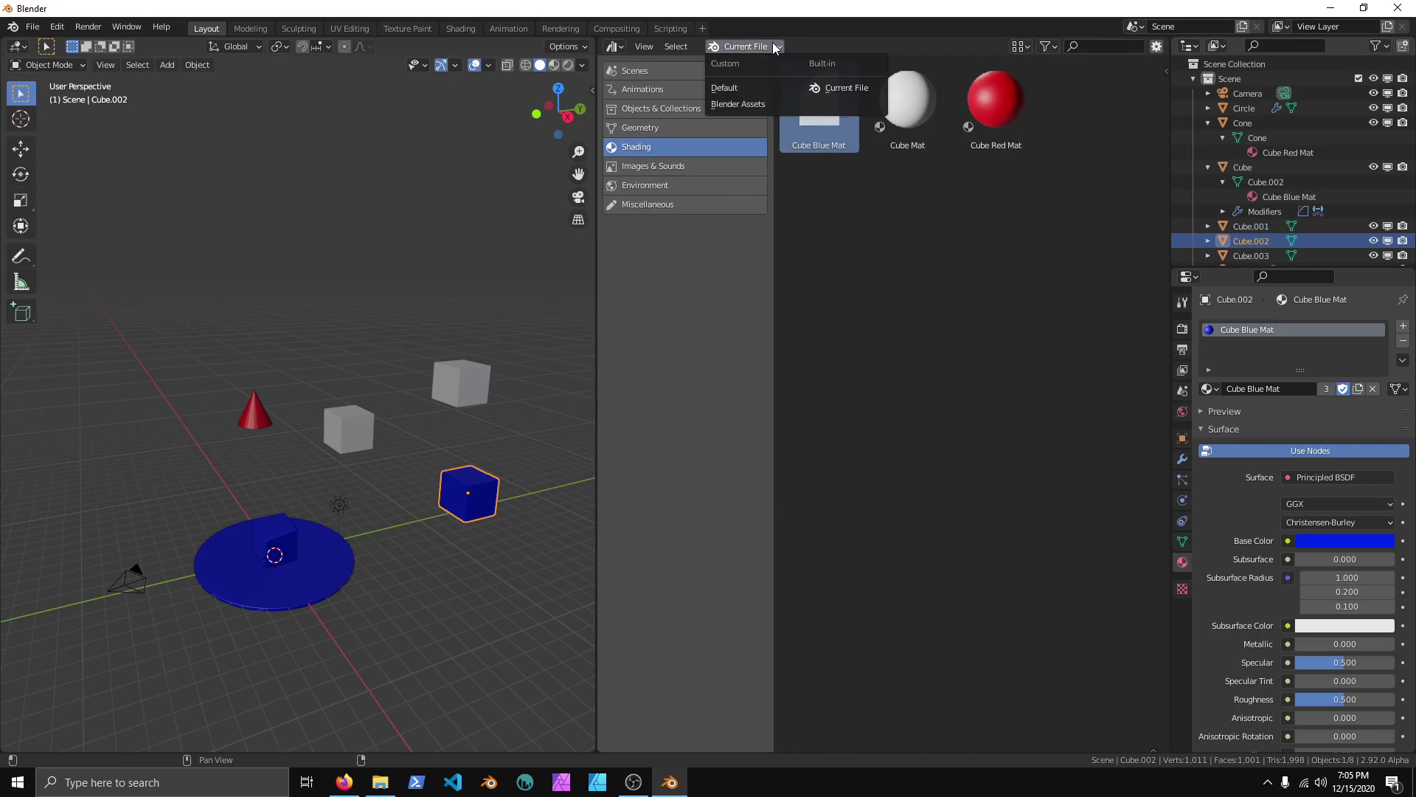
click(772, 42)
click(677, 46)
mouse_move(650, 51)
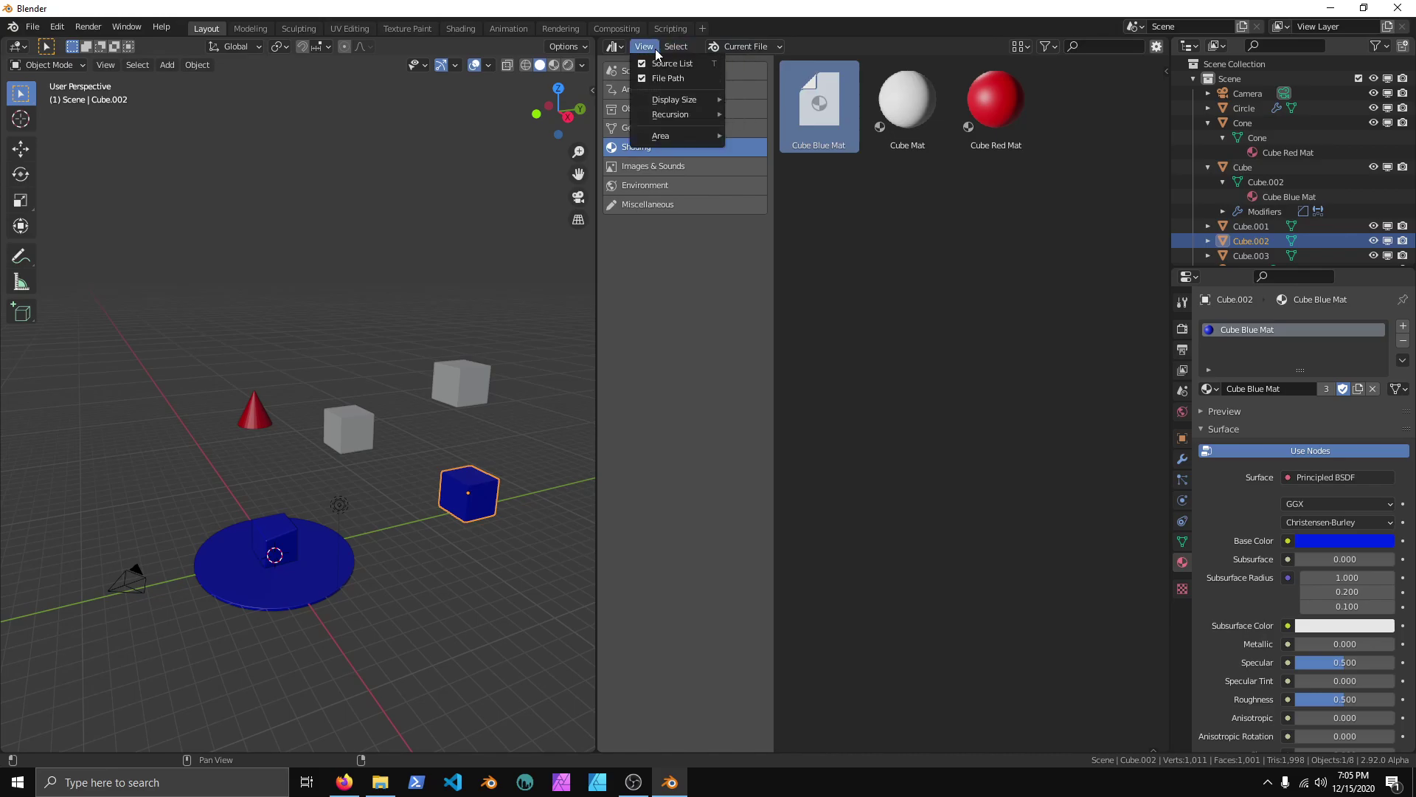
click(1156, 47)
click(907, 107)
click(819, 107)
click(839, 192)
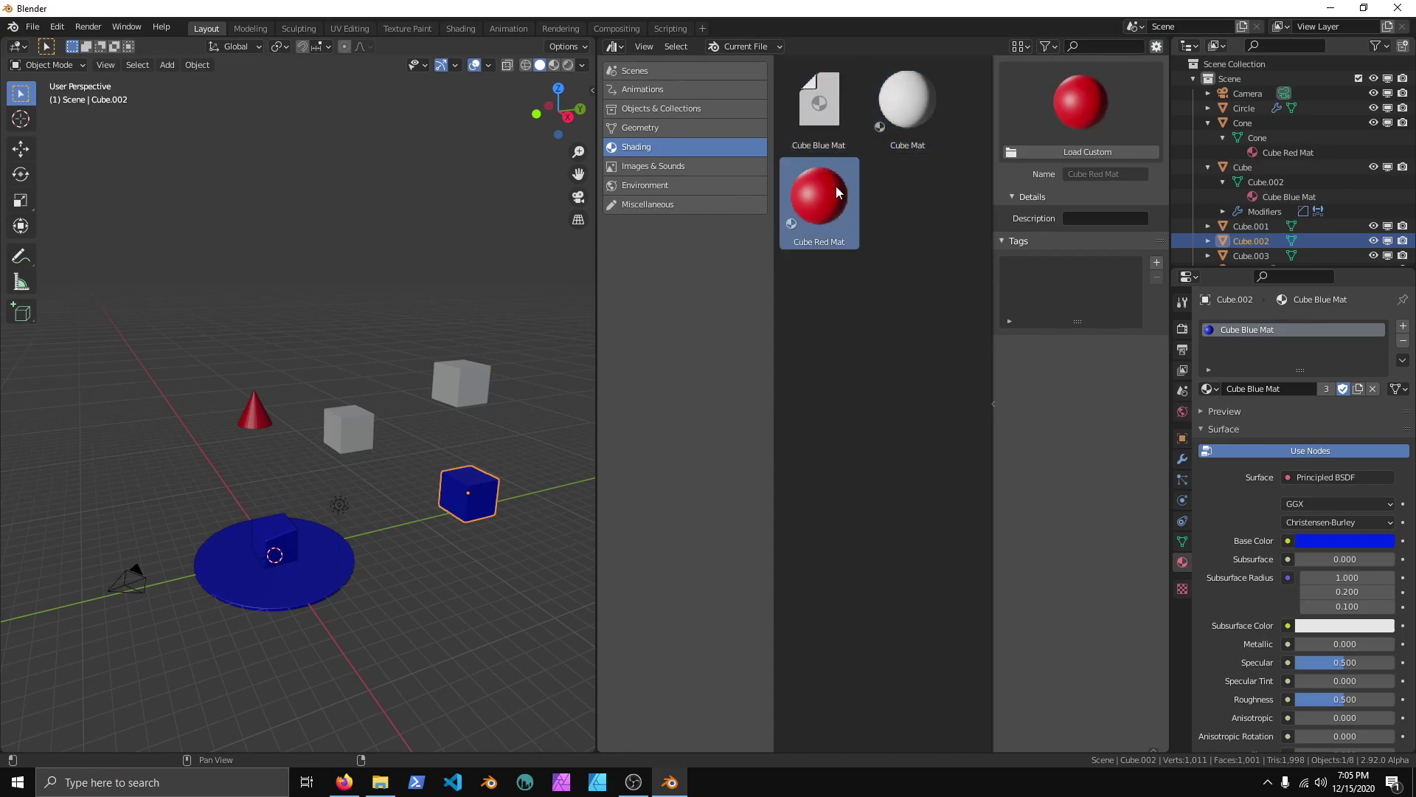
click(1155, 47)
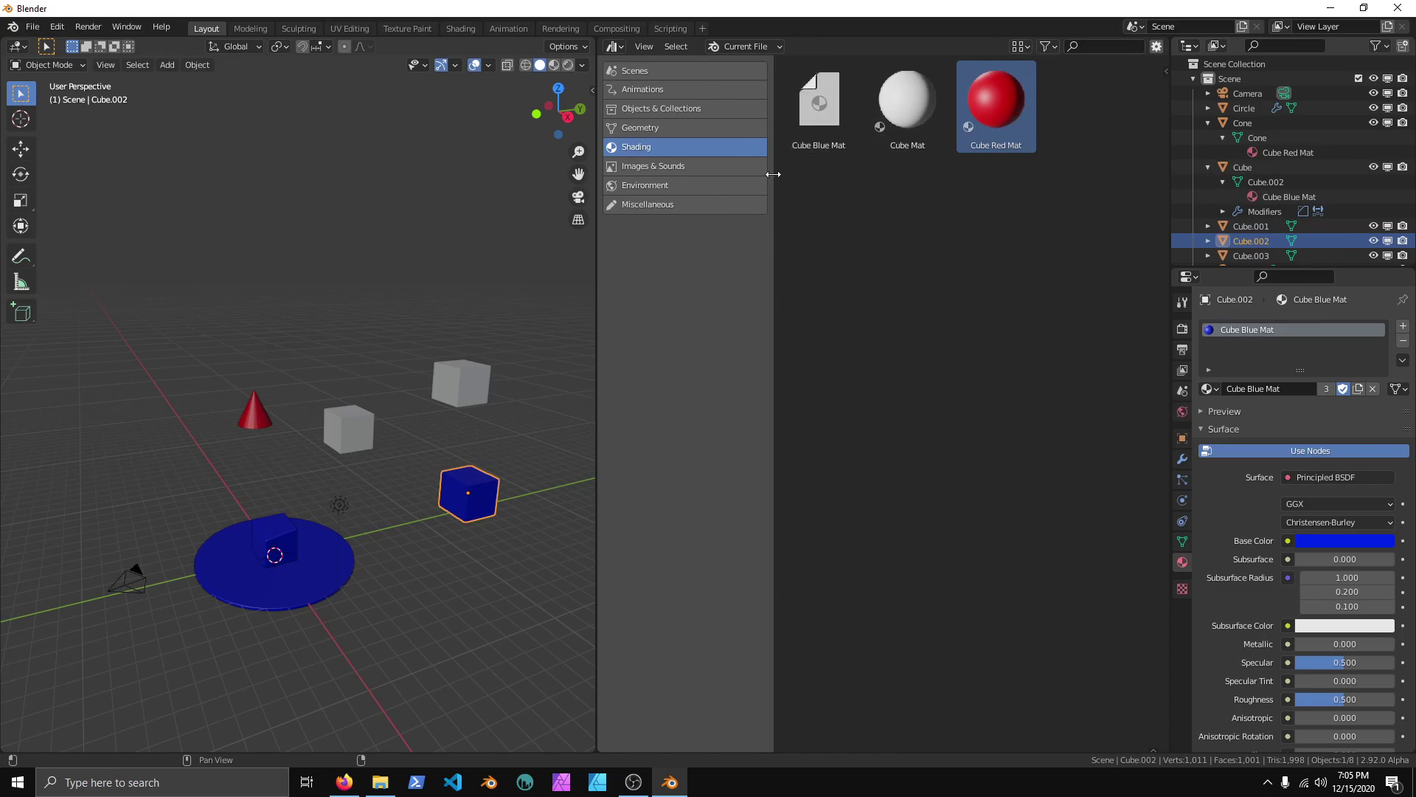
right_click(838, 212)
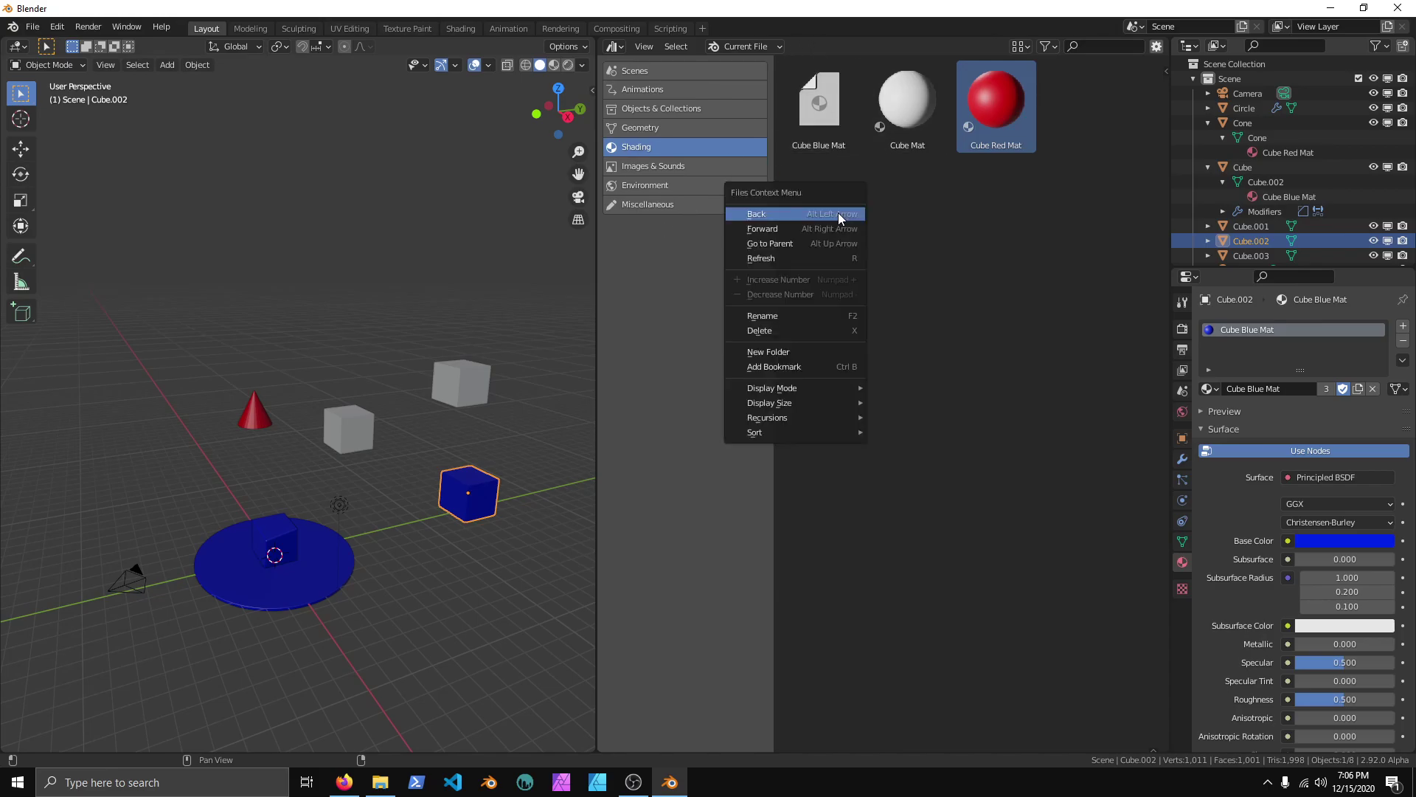
click(783, 258)
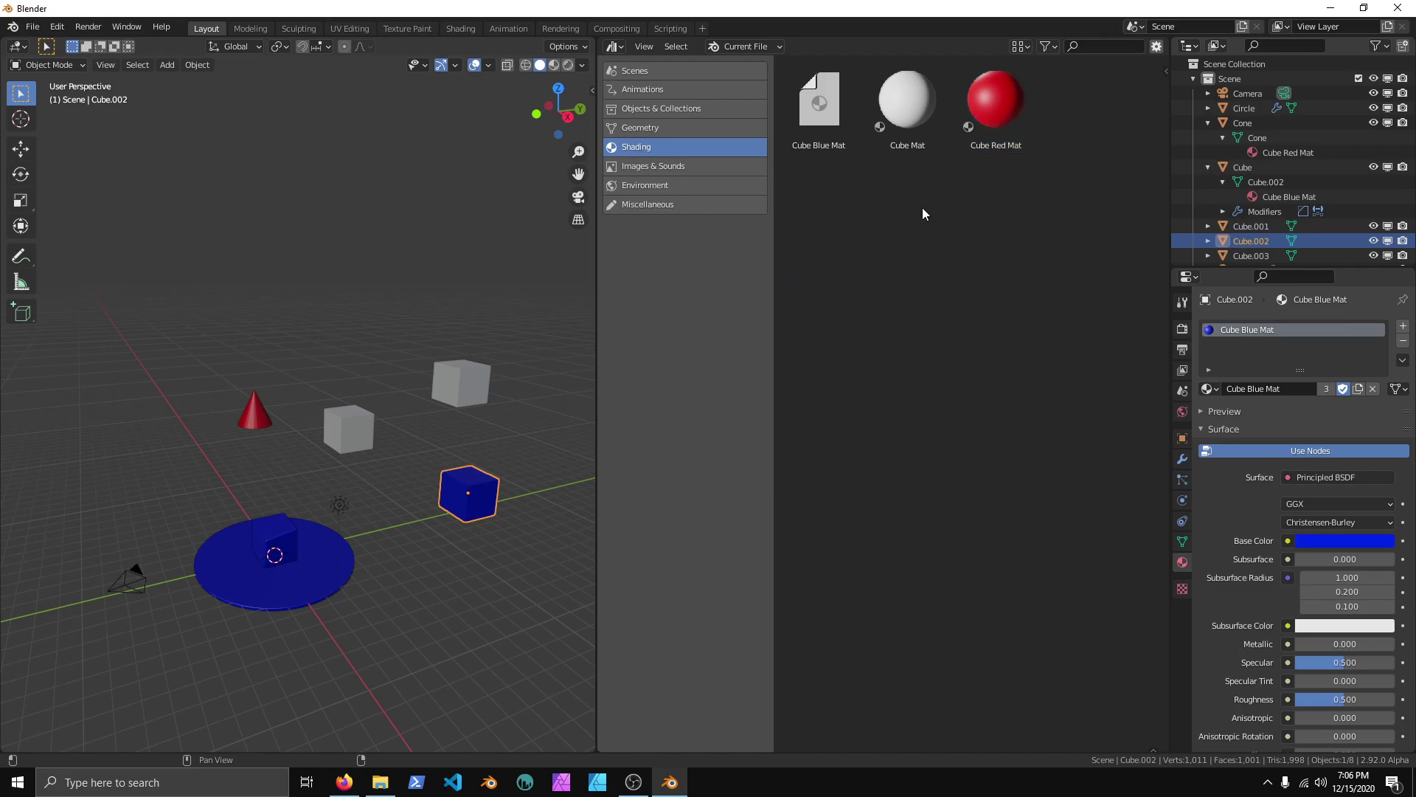
- Save the file as Default Test.blend in Desktop > Blender Assets Library
click(34, 27)
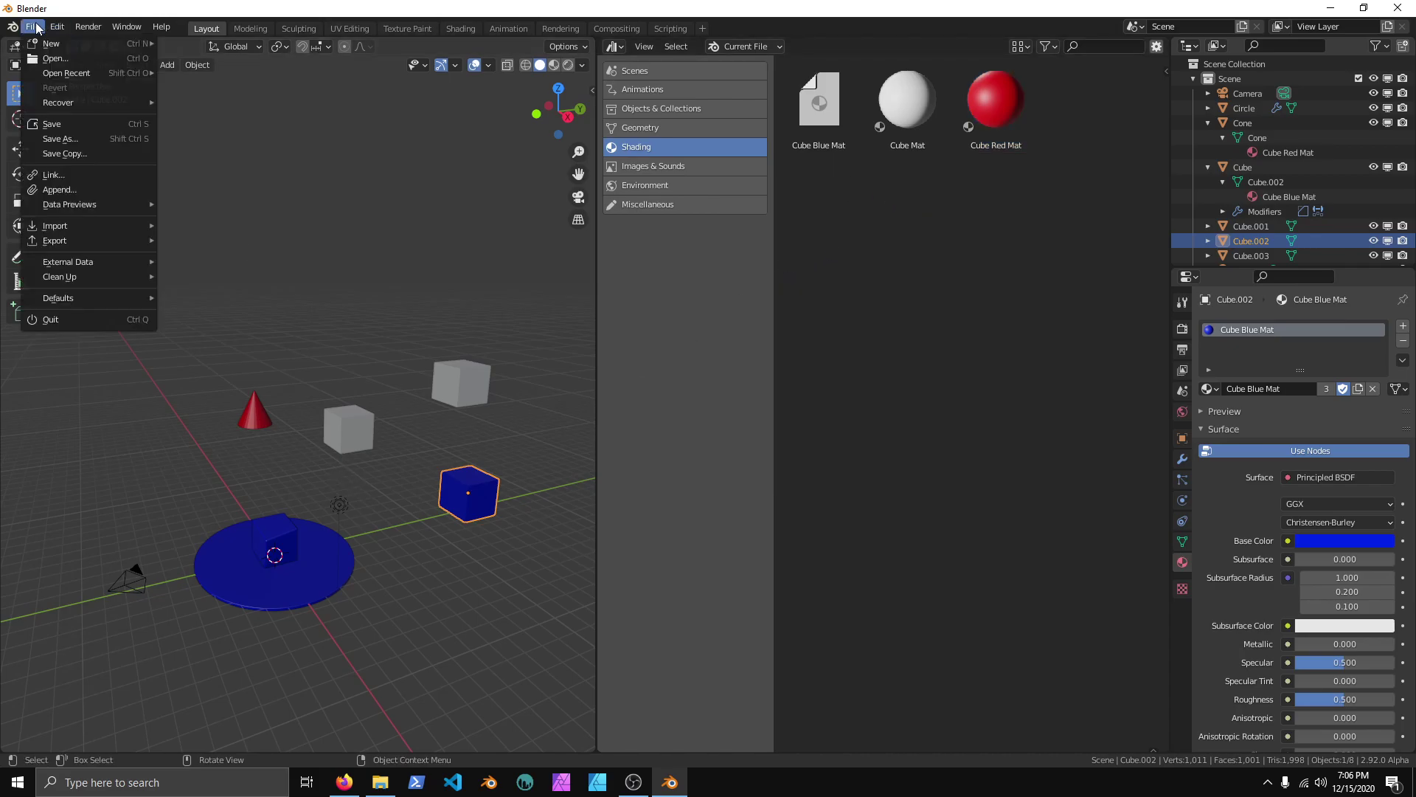
click(78, 140)
click(389, 329)
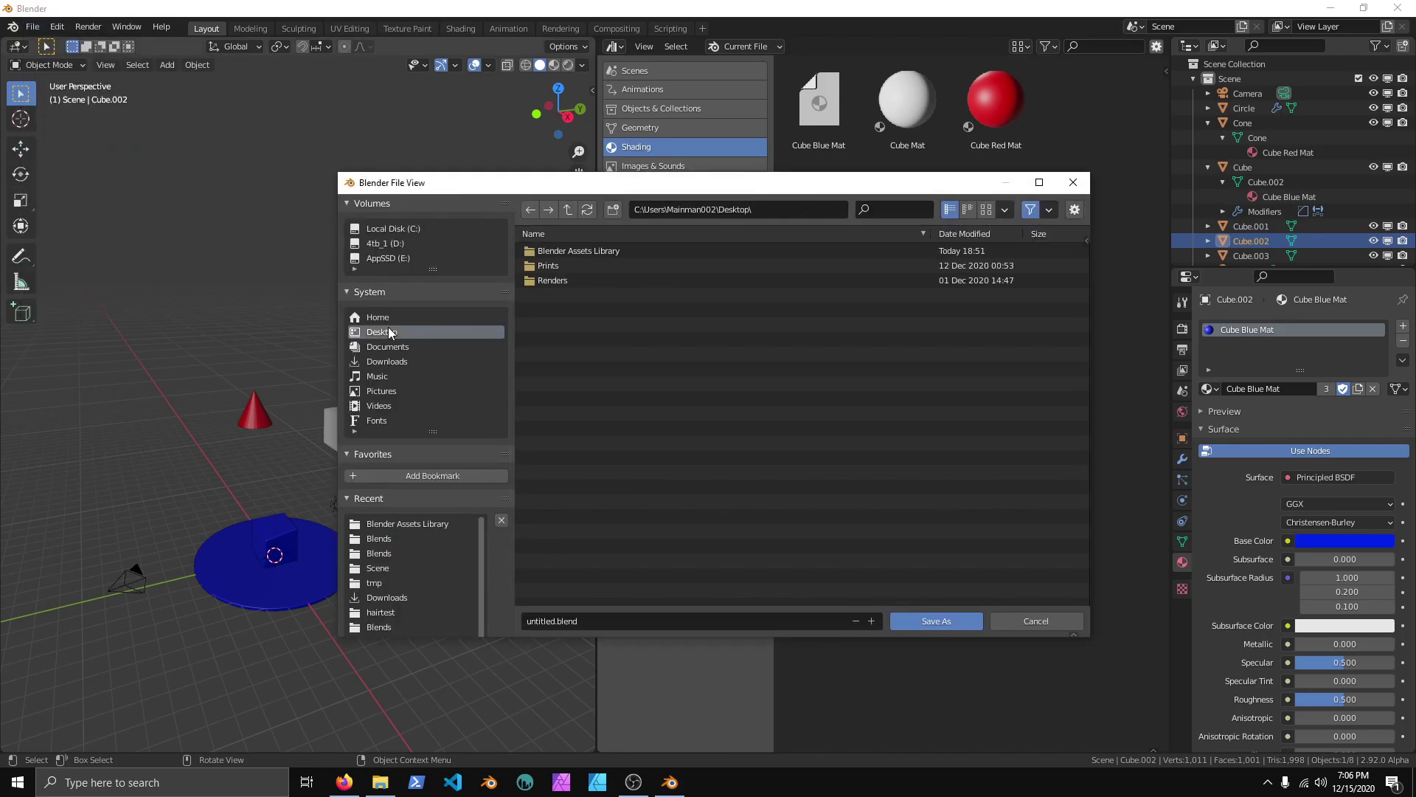
double_click(561, 251)
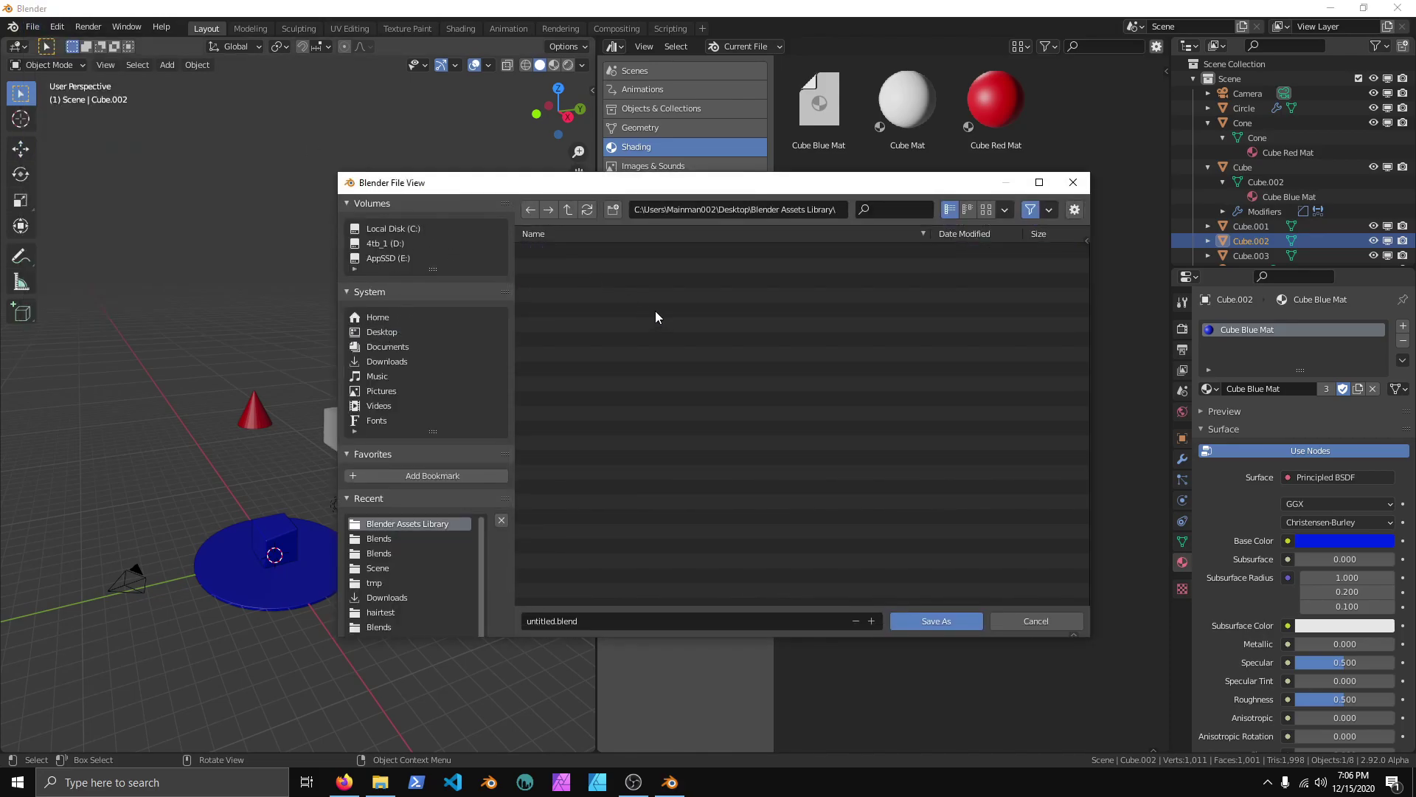
click(582, 627)
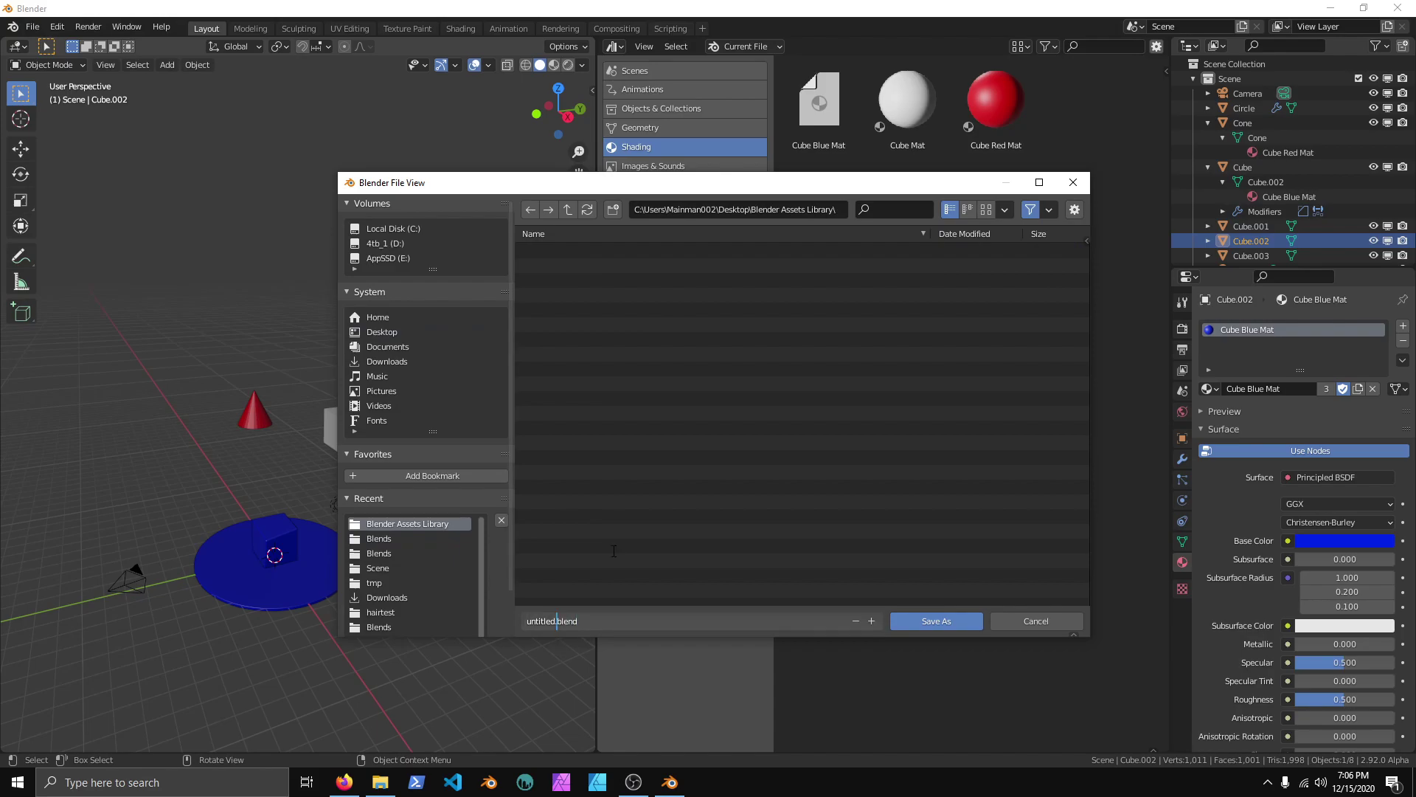
key(BackSpace)
key(BackSpace)
key(BackSpace)
key(BackSpace)
key(BackSpace)
key(BackSpace)
key(BackSpace)
click(613, 554)
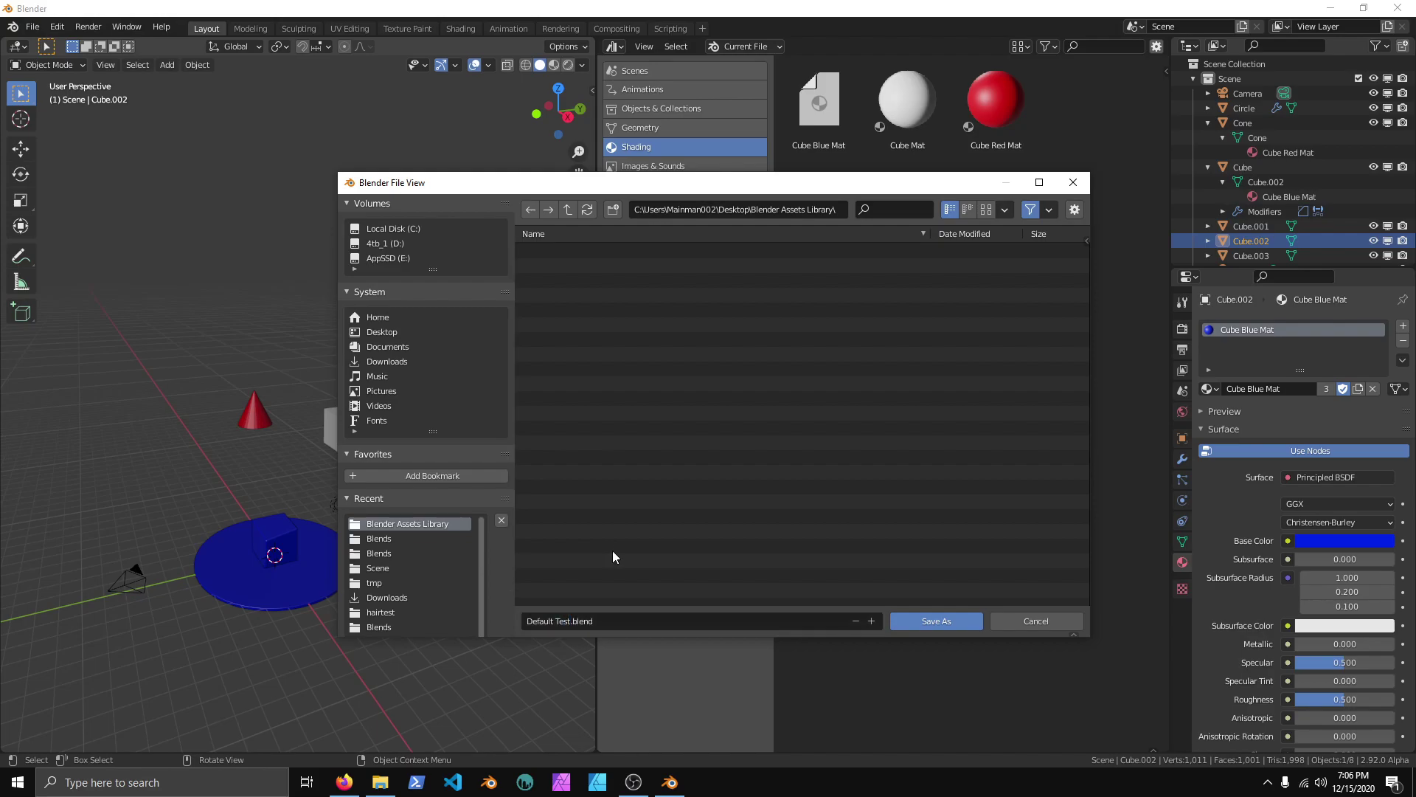
click(928, 622)
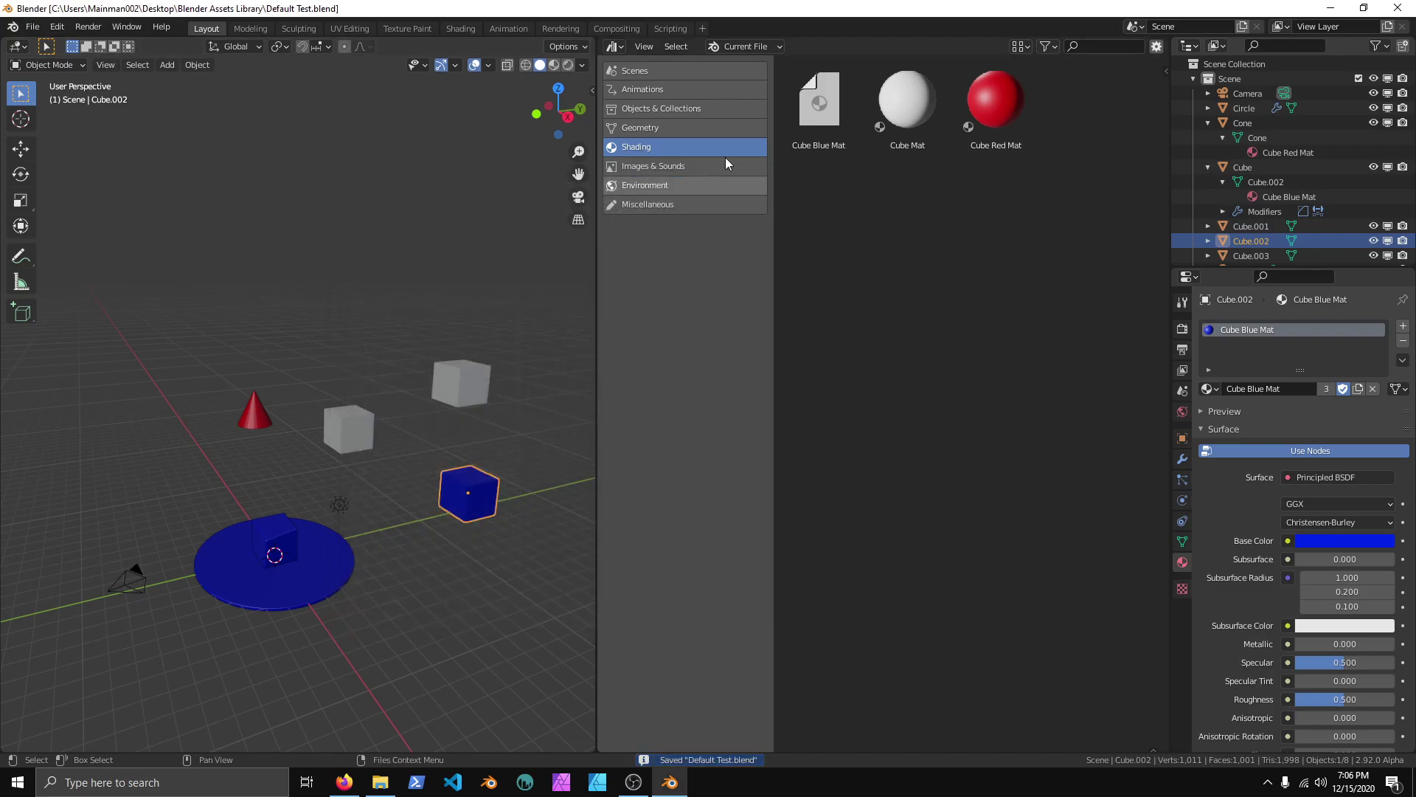
- Switch the asset browser to the Blender Assets library and view its Objects & Collections
click(643, 47)
click(744, 47)
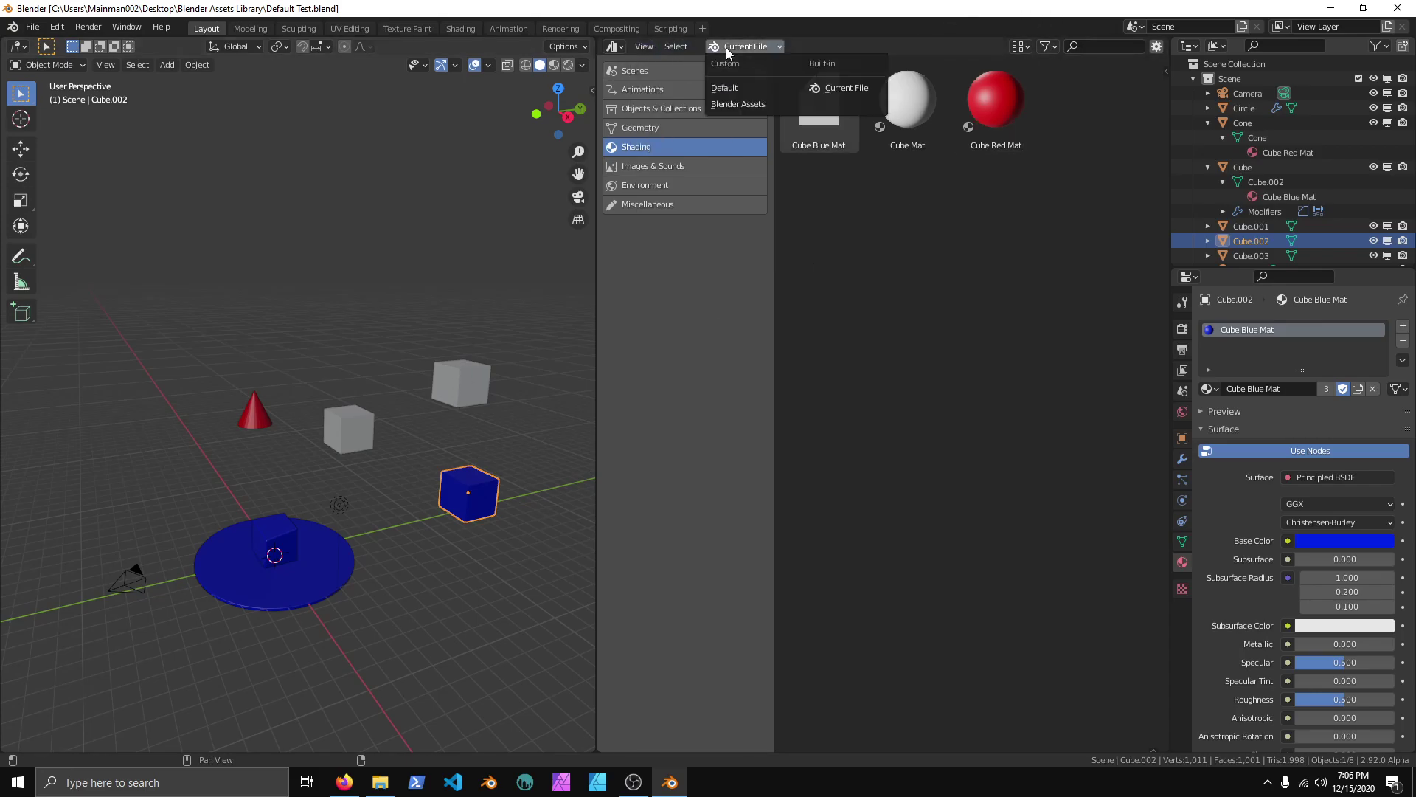
click(742, 106)
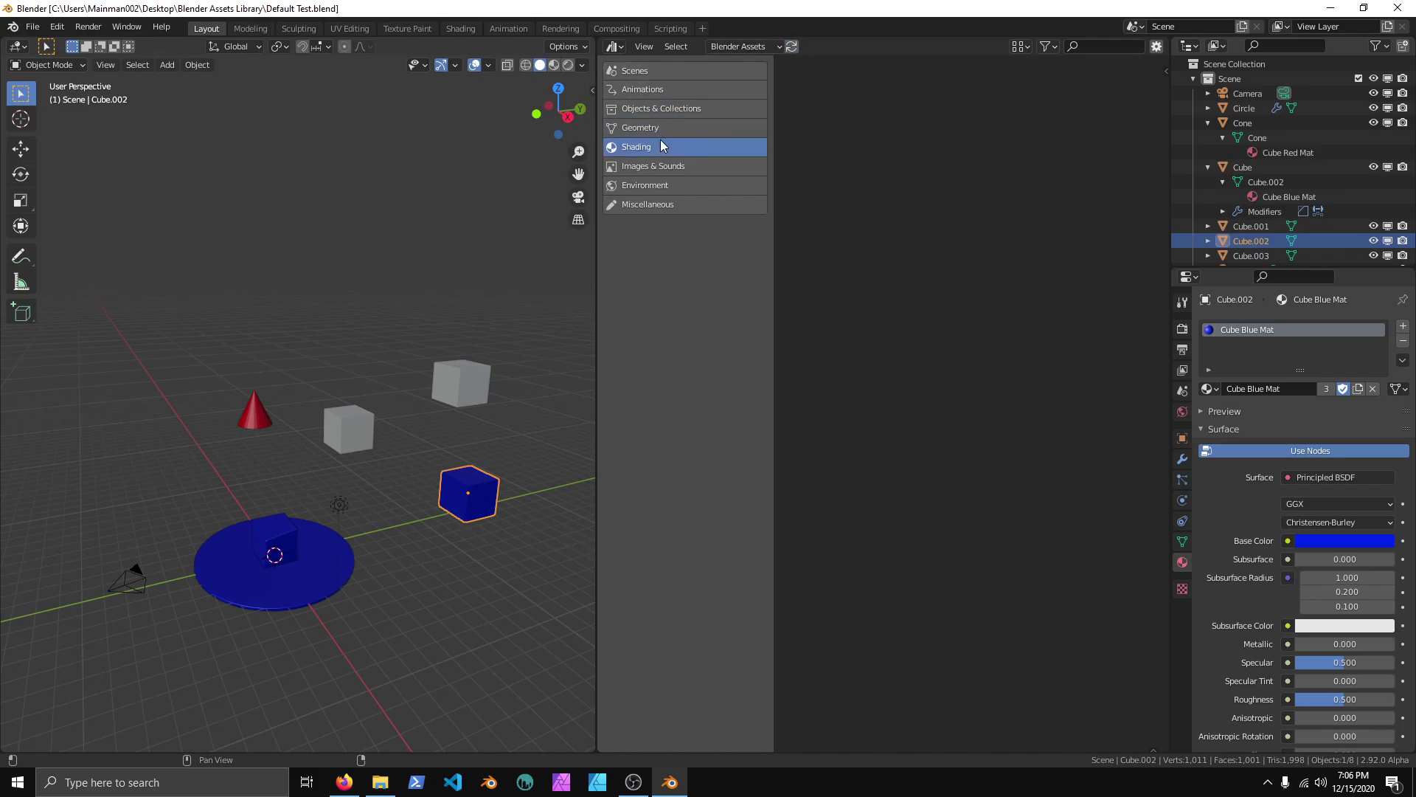
click(667, 110)
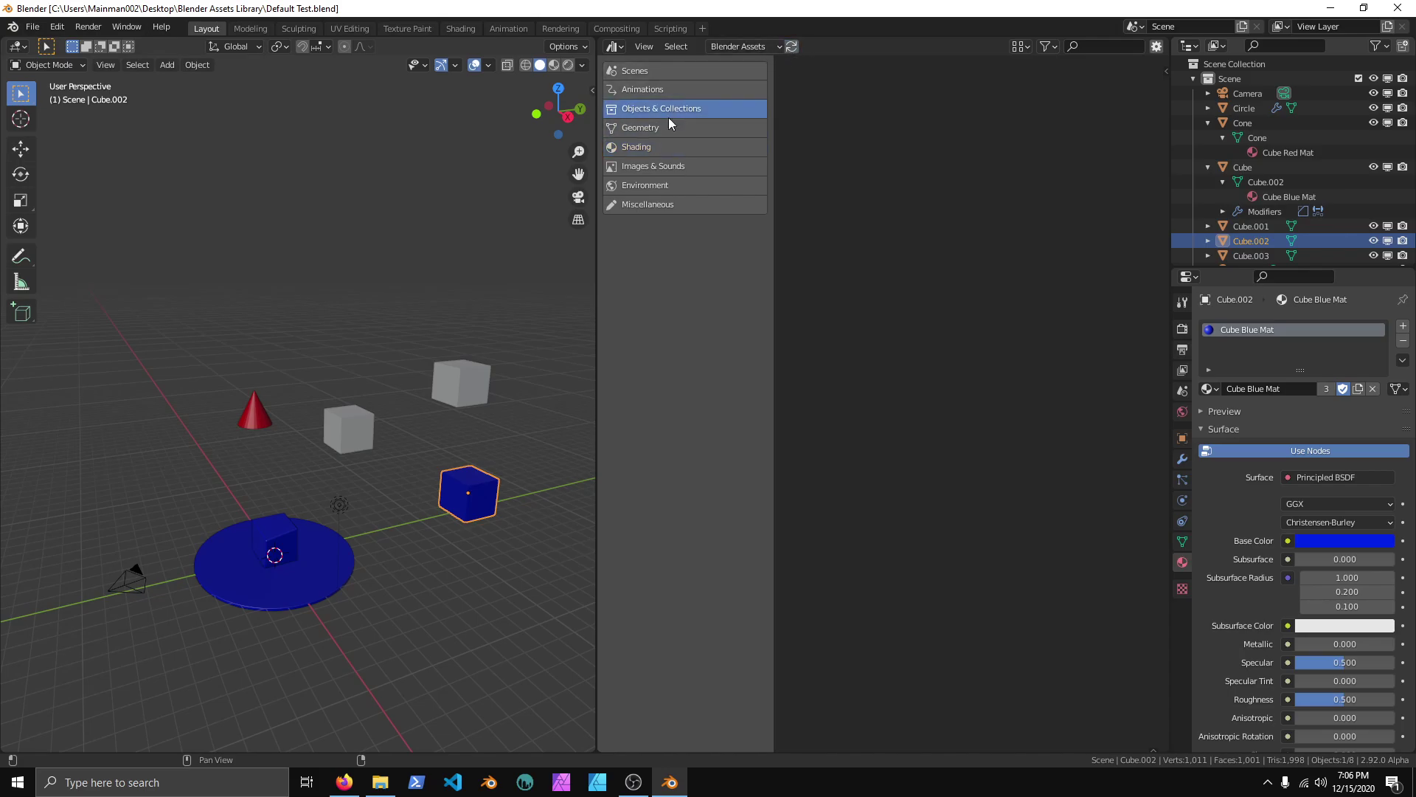
- Try the Default library, then return to Current File showing its object assets
click(769, 46)
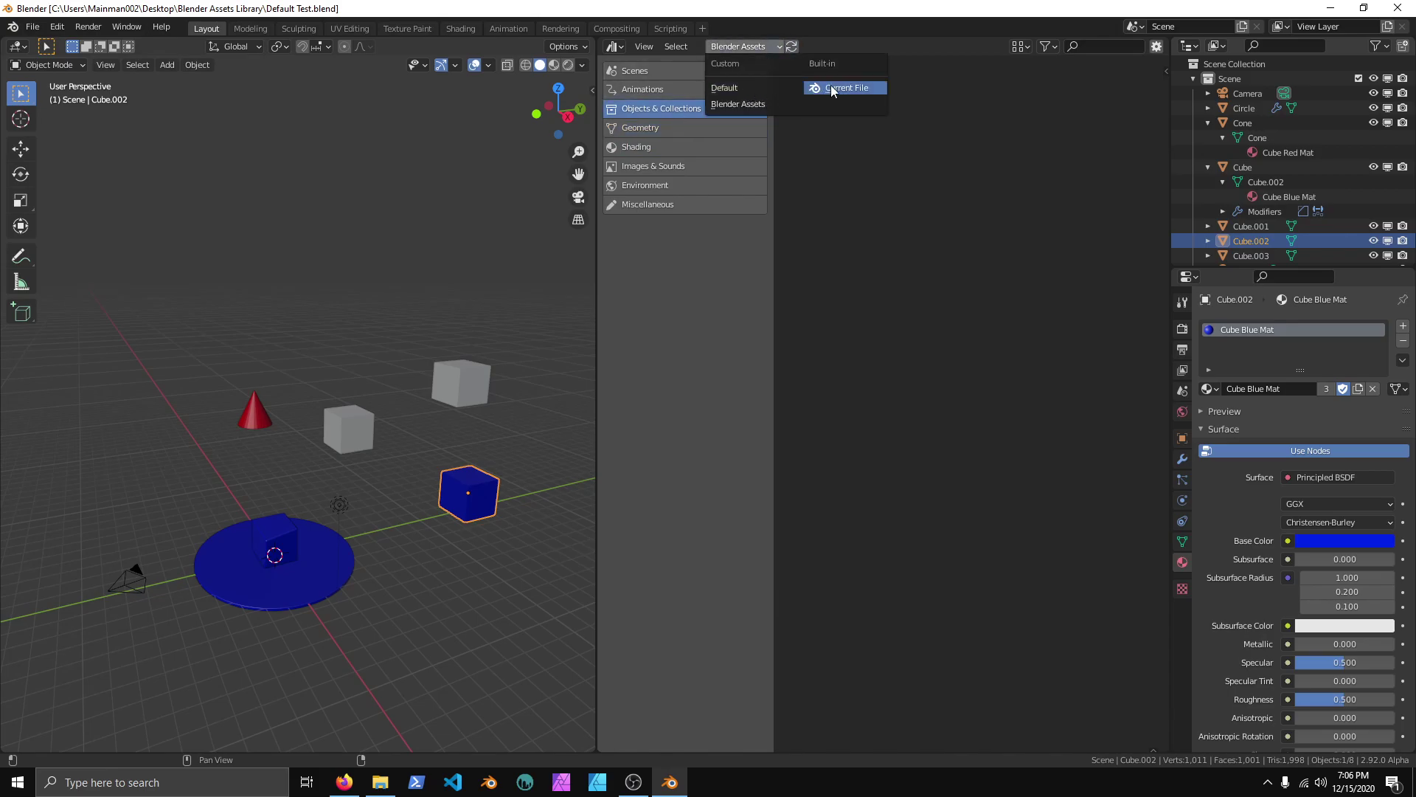
click(766, 87)
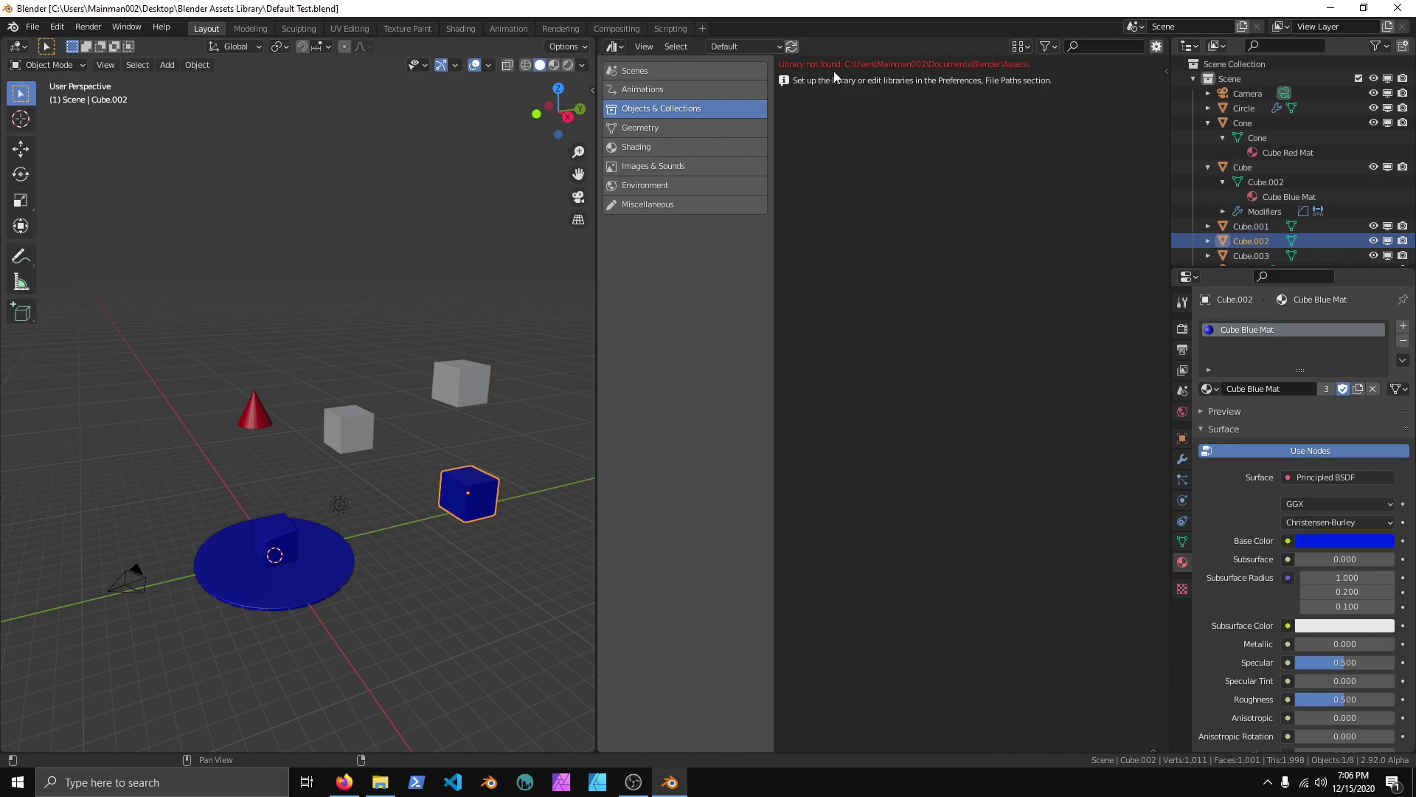
click(767, 47)
click(771, 98)
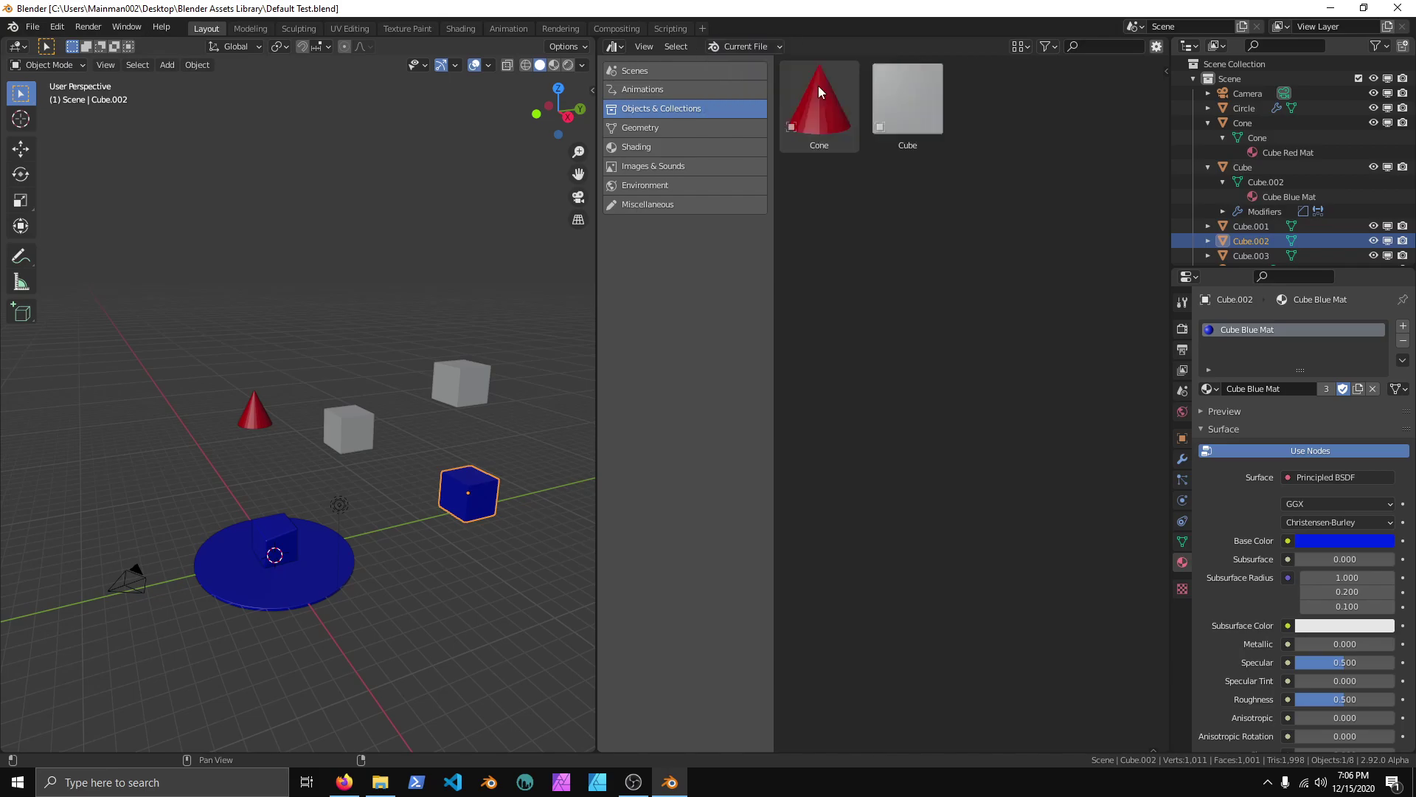
click(658, 147)
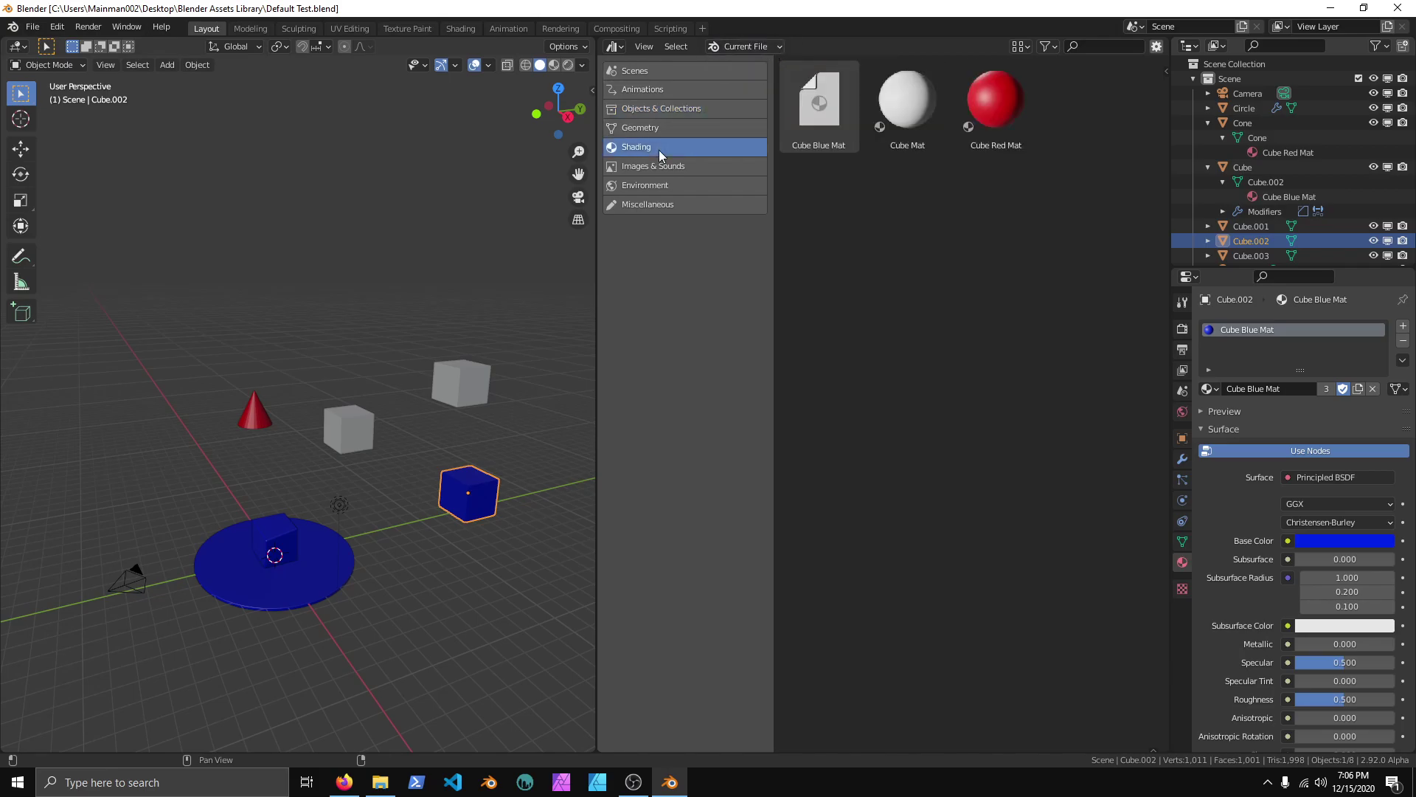
click(671, 111)
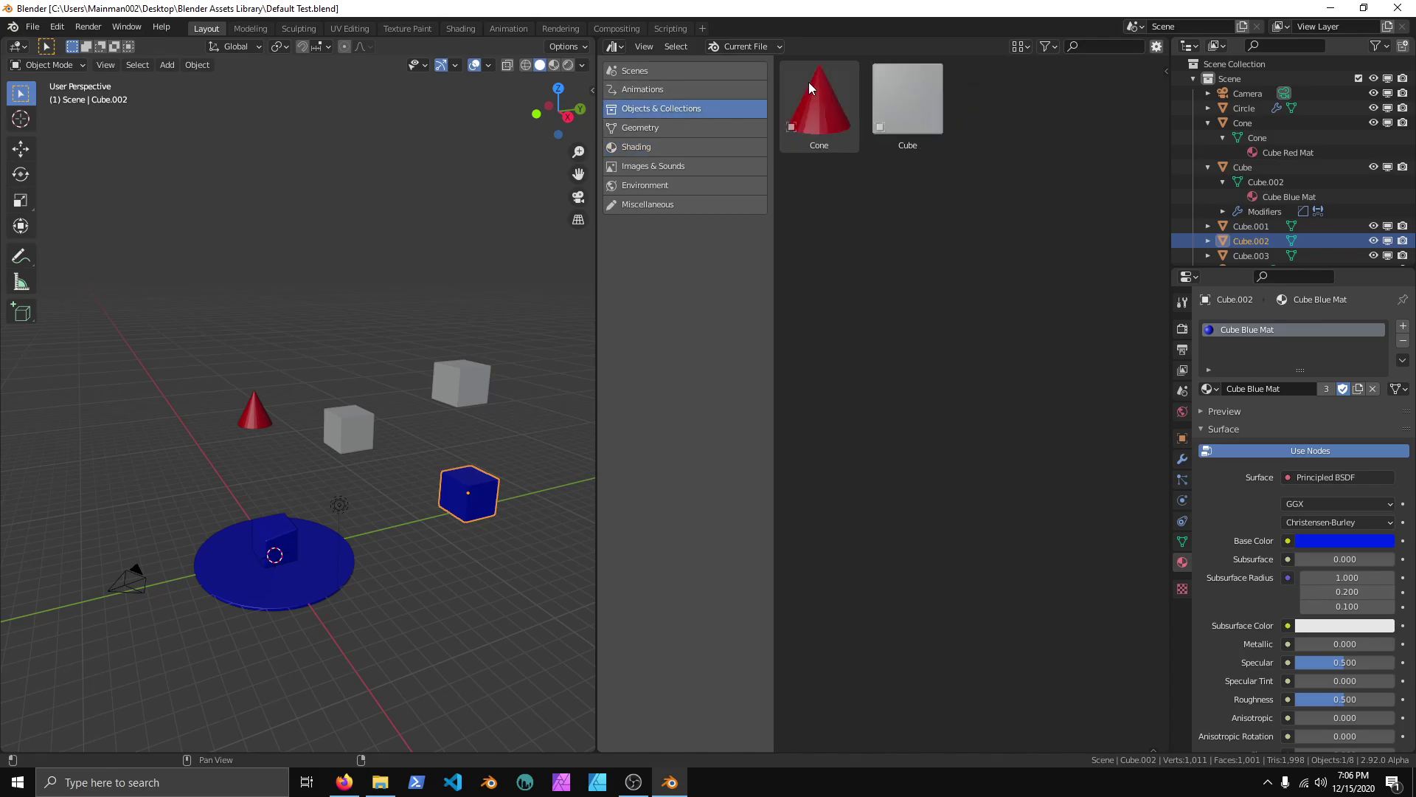
- Start a new General scene from the File menu
click(34, 31)
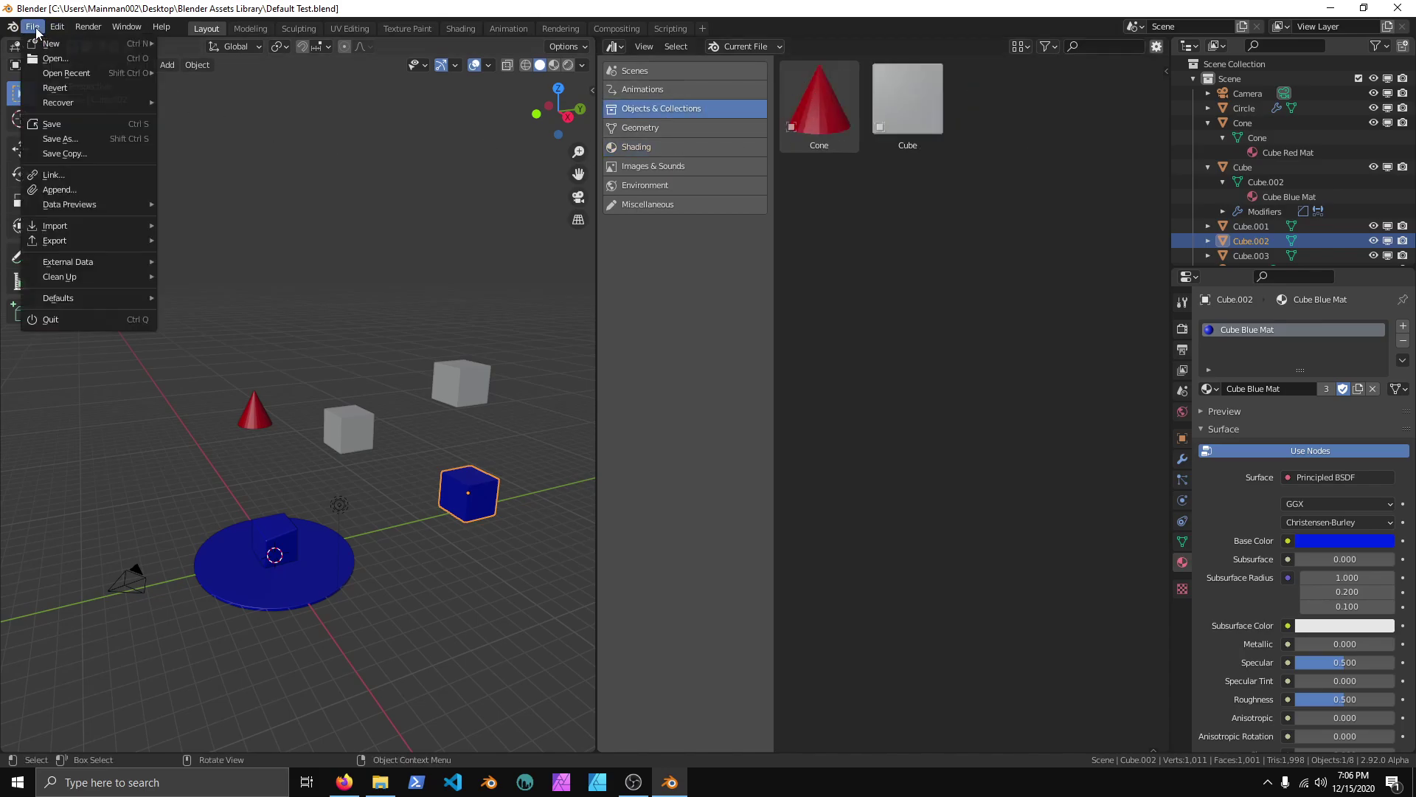
mouse_move(61, 43)
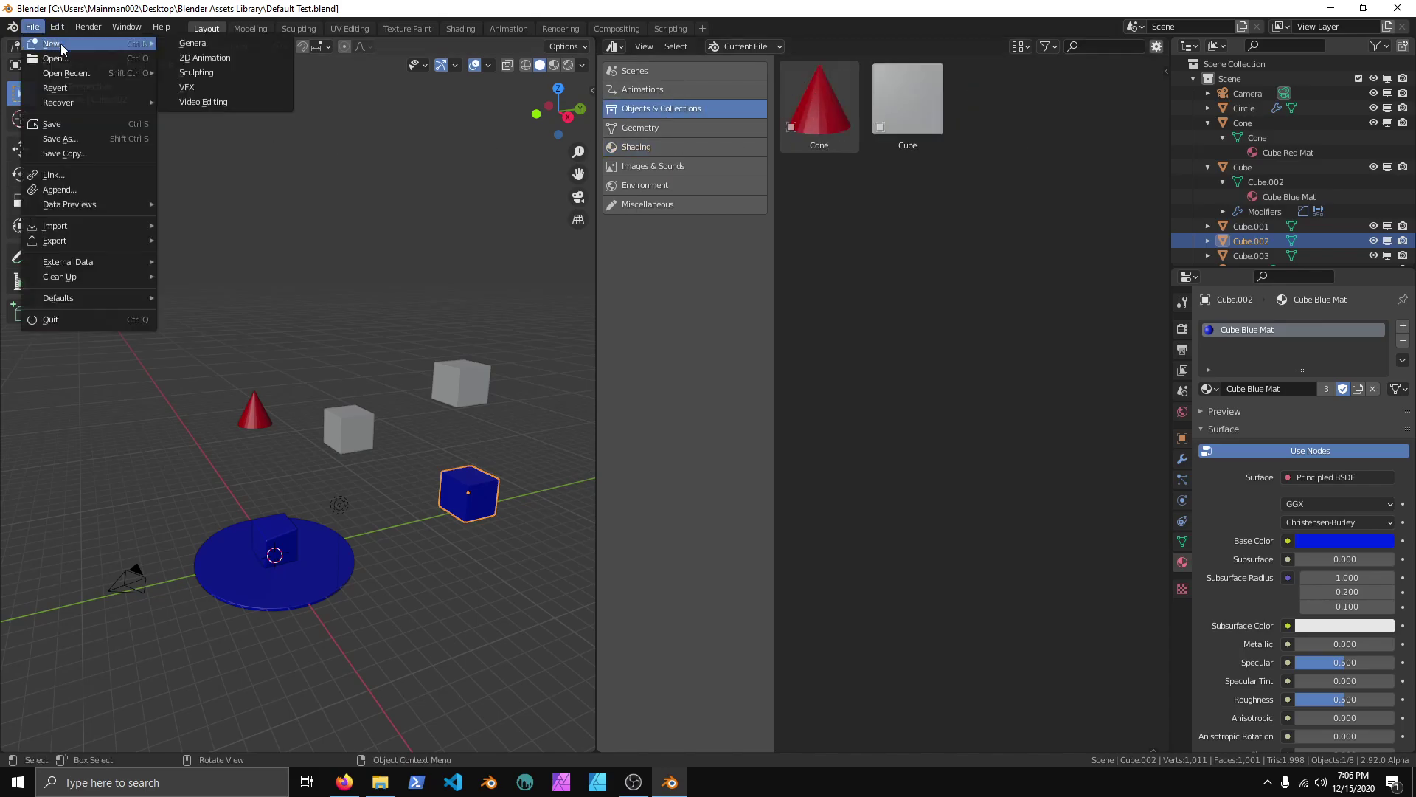
click(190, 43)
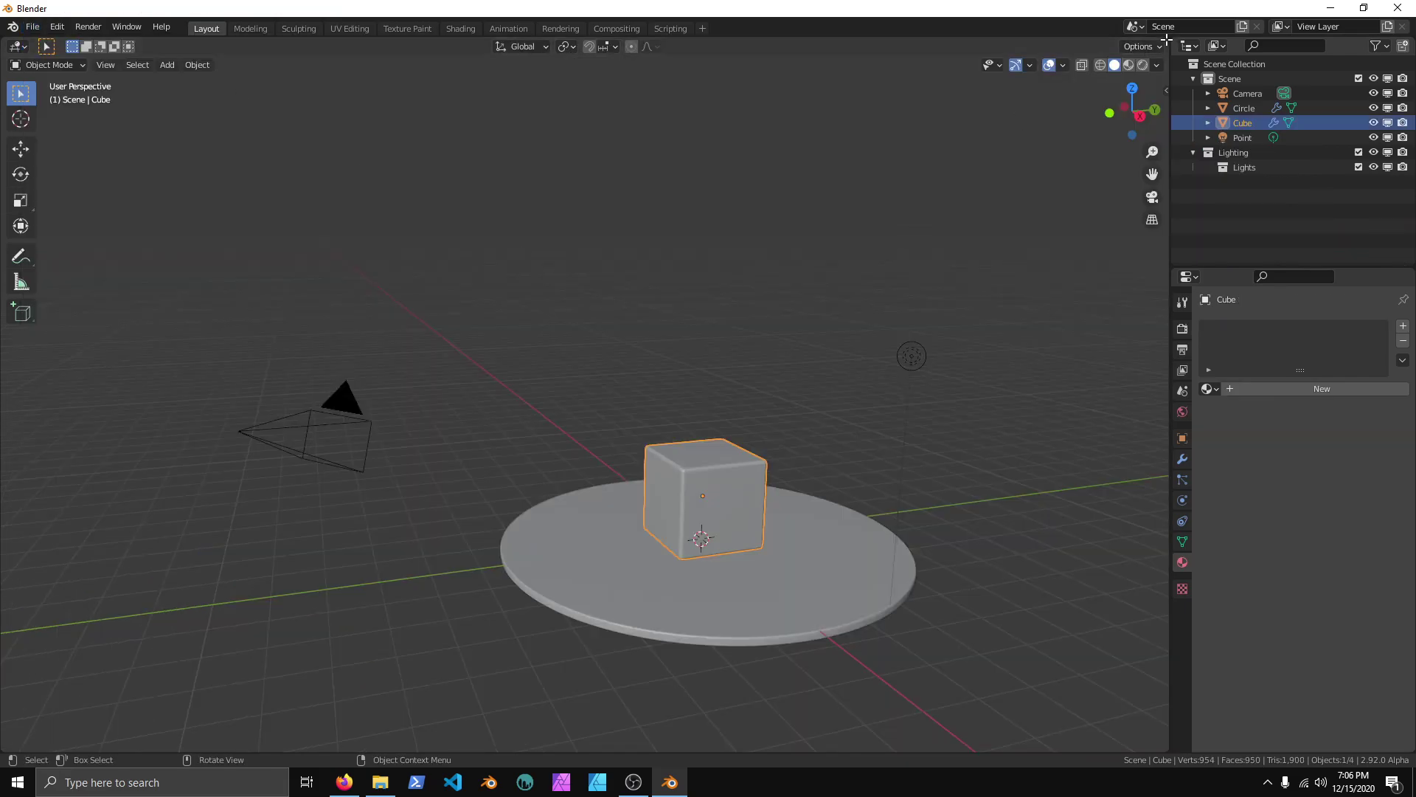
- Split the viewport, make the widened right area an Asset Browser set to Blender Assets
drag(1165, 41, 779, 53)
click(795, 46)
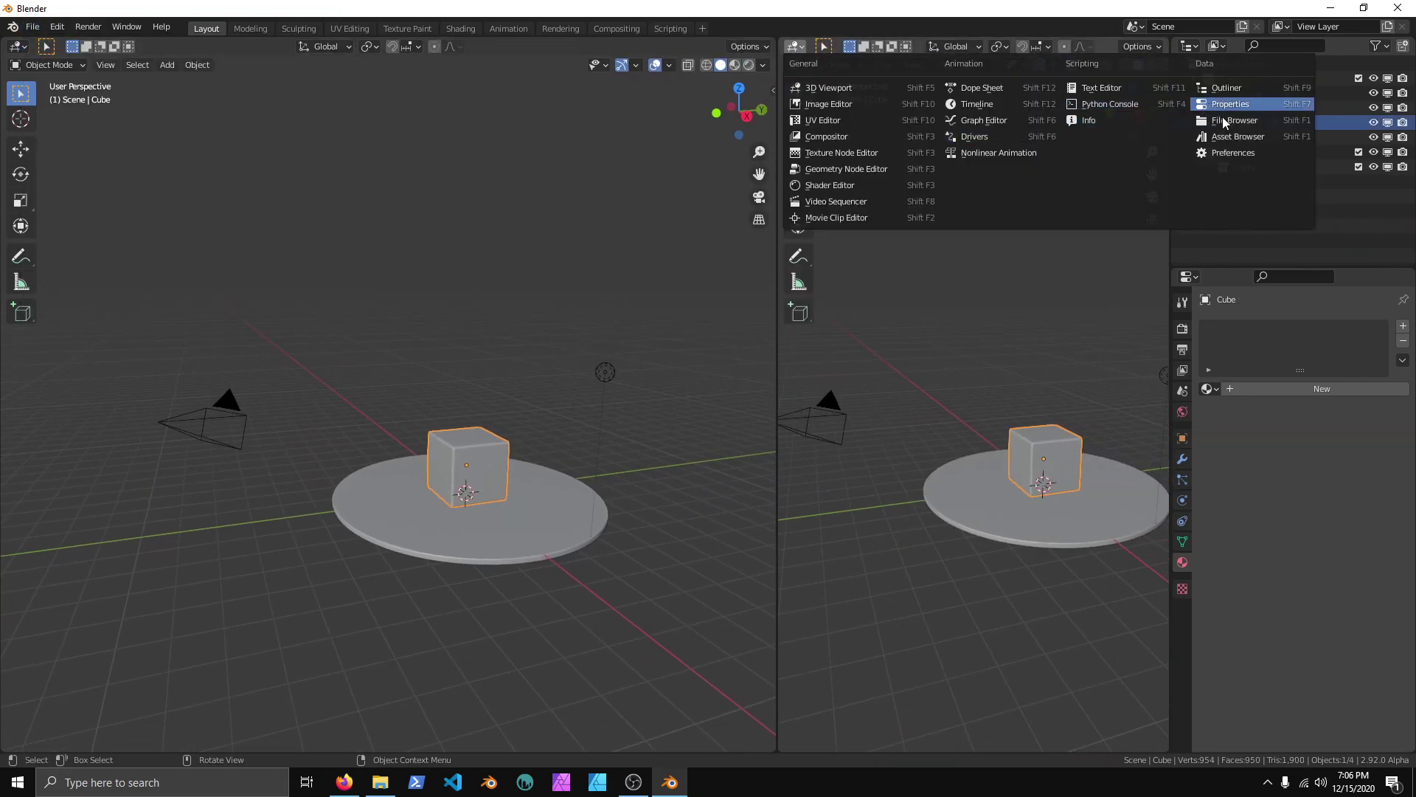
click(1233, 138)
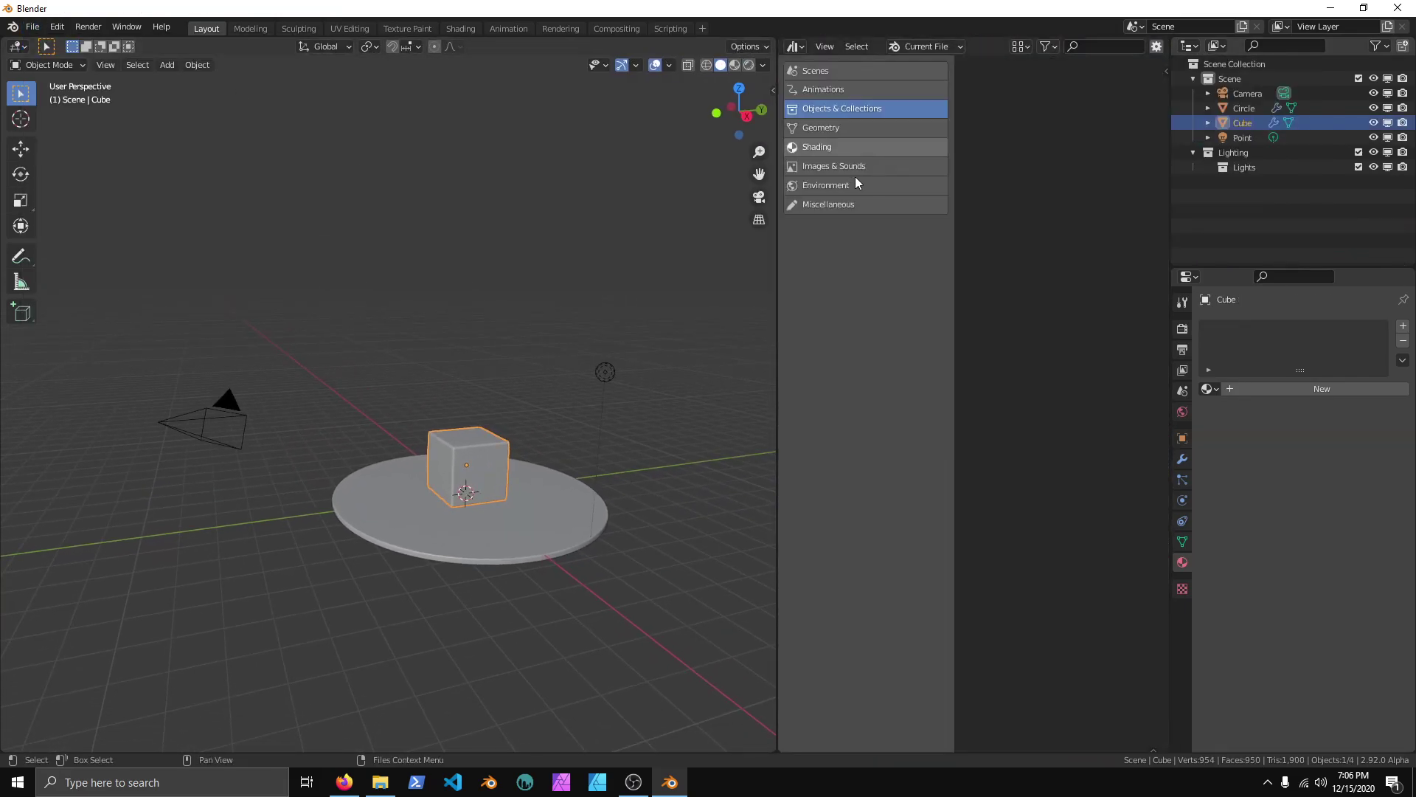
click(774, 275)
drag(778, 268, 623, 273)
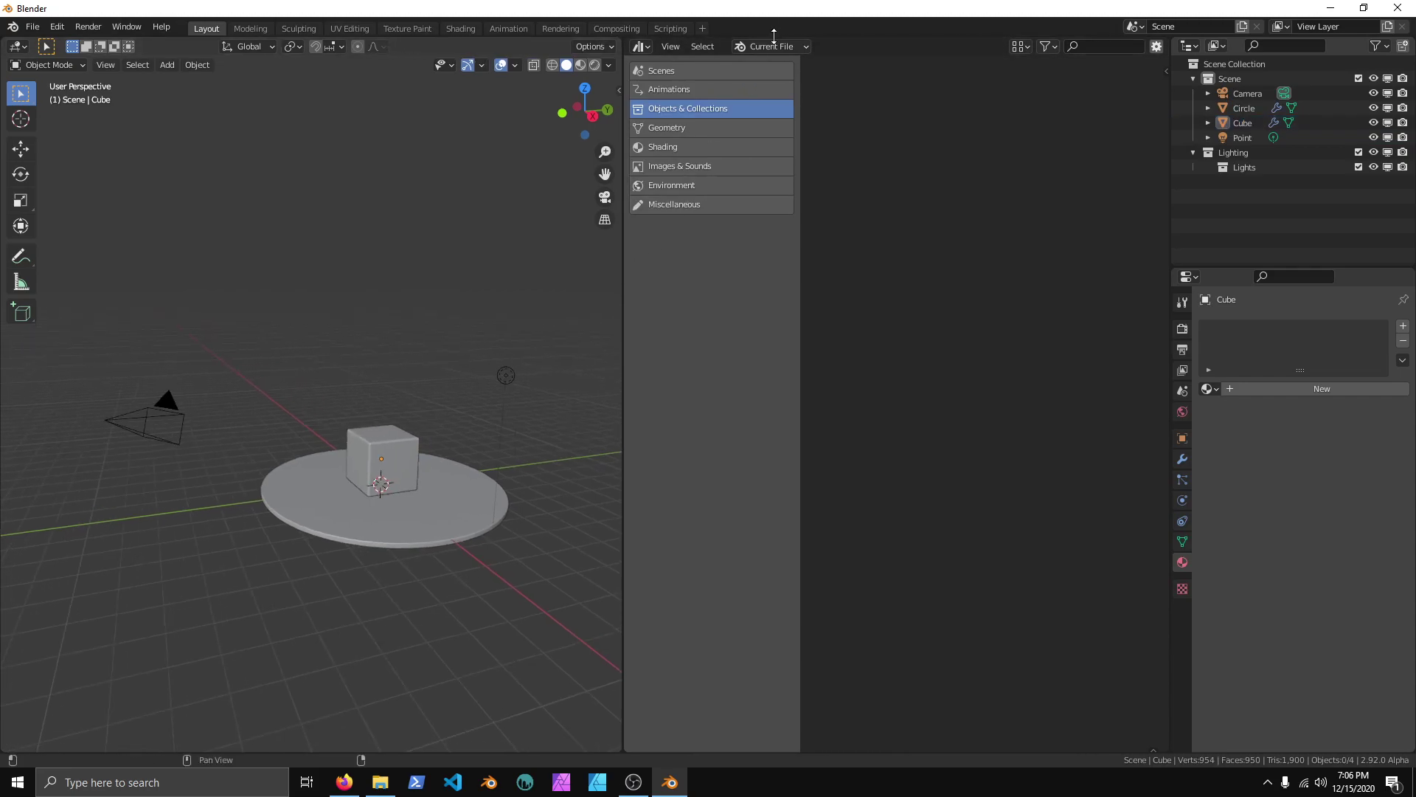
click(776, 45)
click(768, 102)
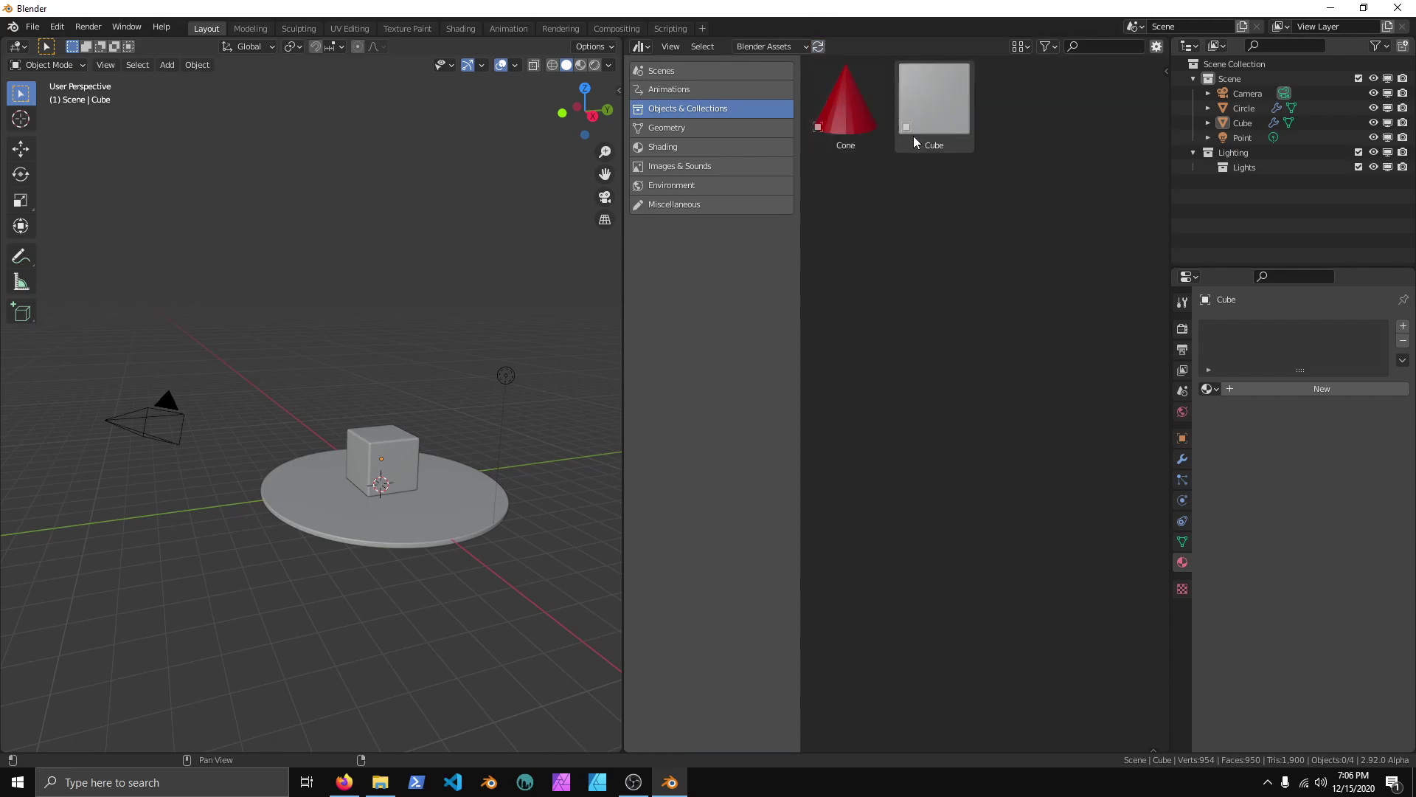
drag(860, 118, 331, 362)
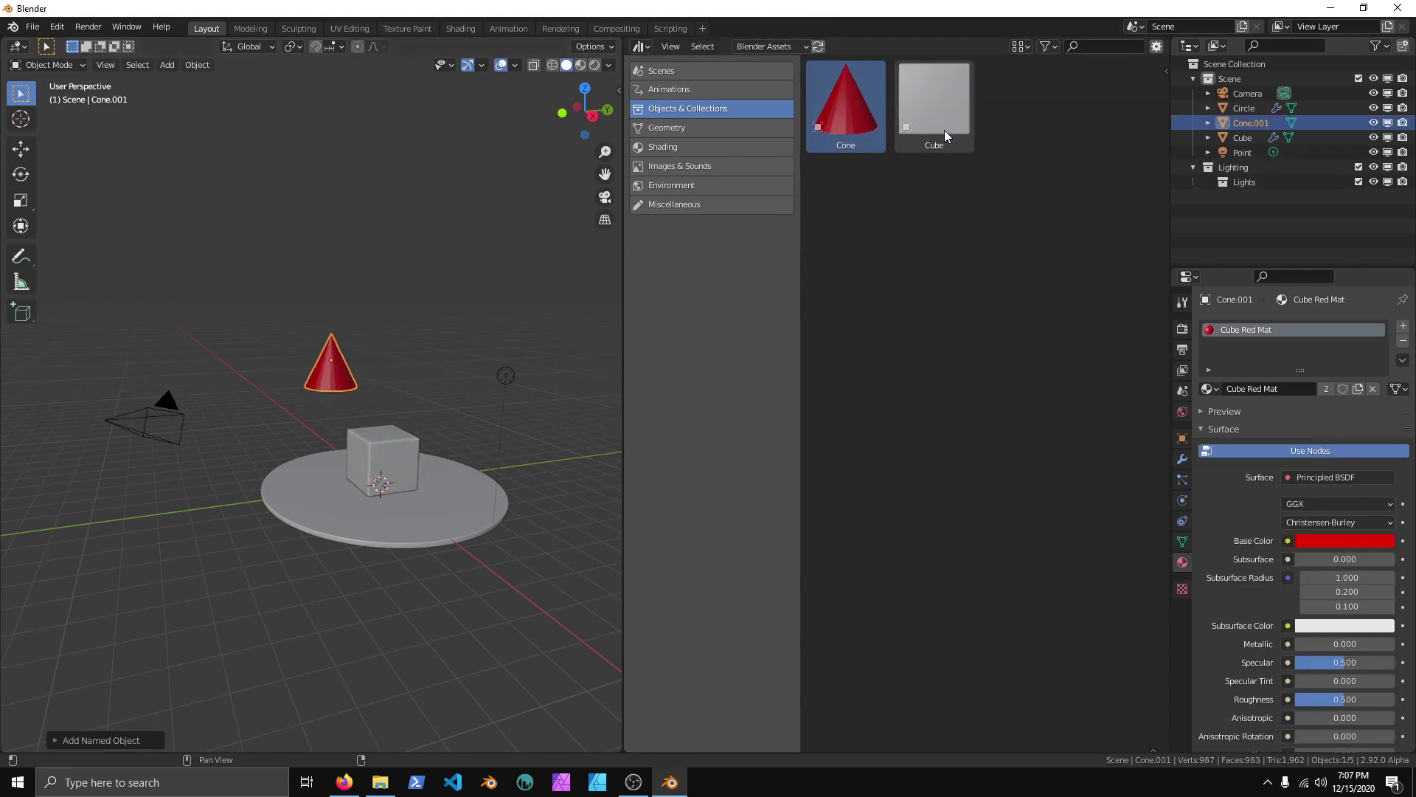
drag(934, 98, 408, 367)
mouse_move(456, 503)
middle_down()
mouse_move(369, 512)
mouse_move(400, 479)
mouse_move(360, 497)
mouse_move(380, 490)
middle_up()
click(687, 141)
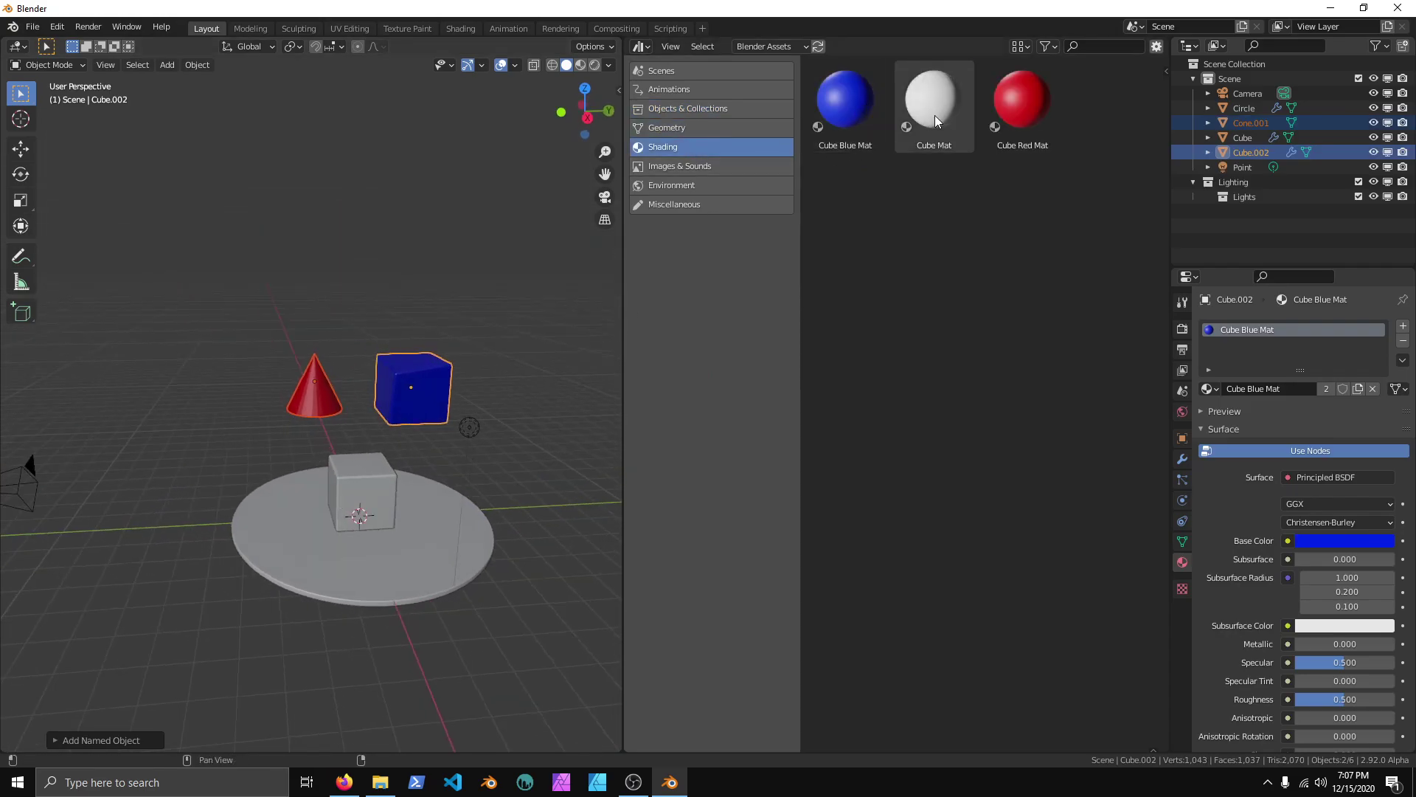
drag(935, 115, 413, 391)
drag(845, 102, 391, 391)
drag(1008, 114, 443, 404)
middle_drag(501, 449, 430, 460)
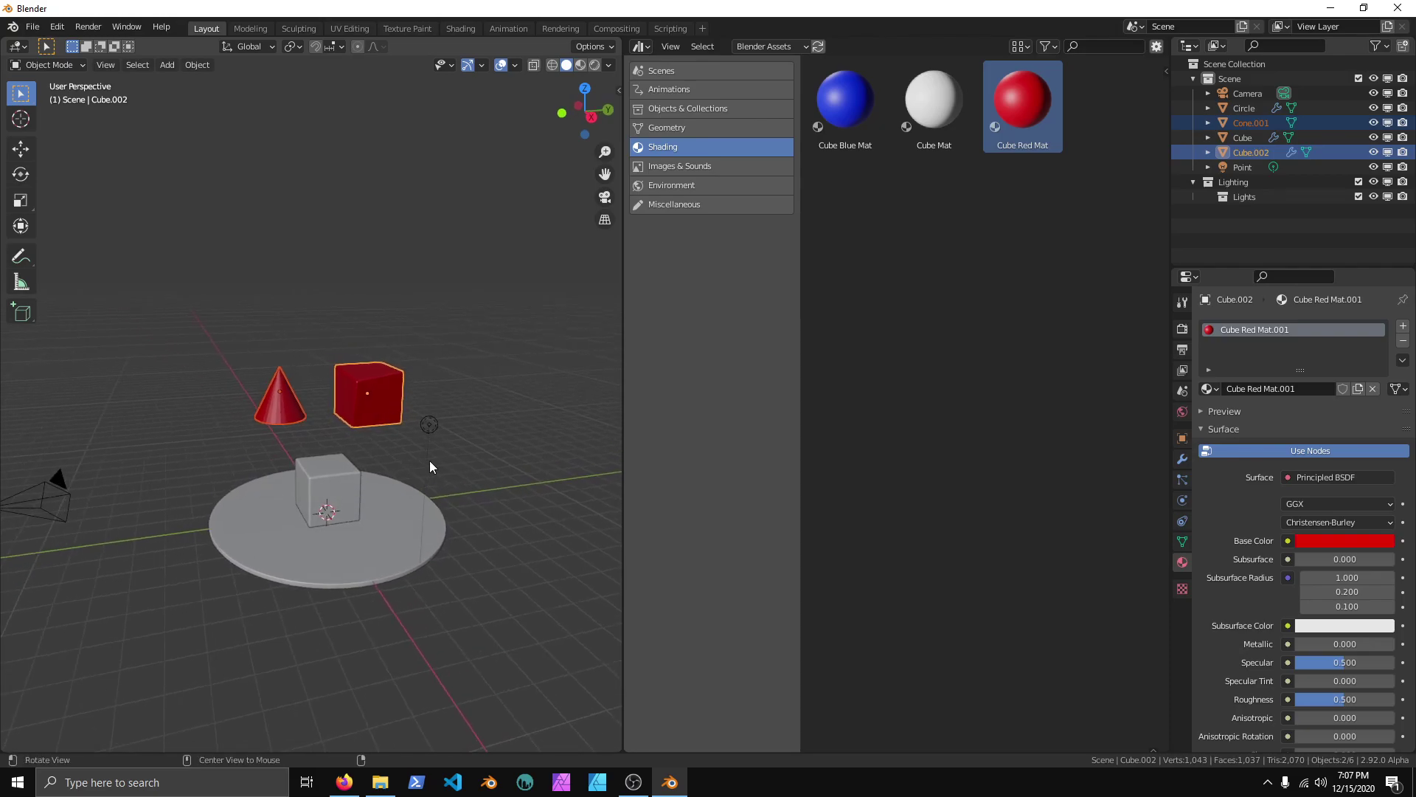
click(1210, 388)
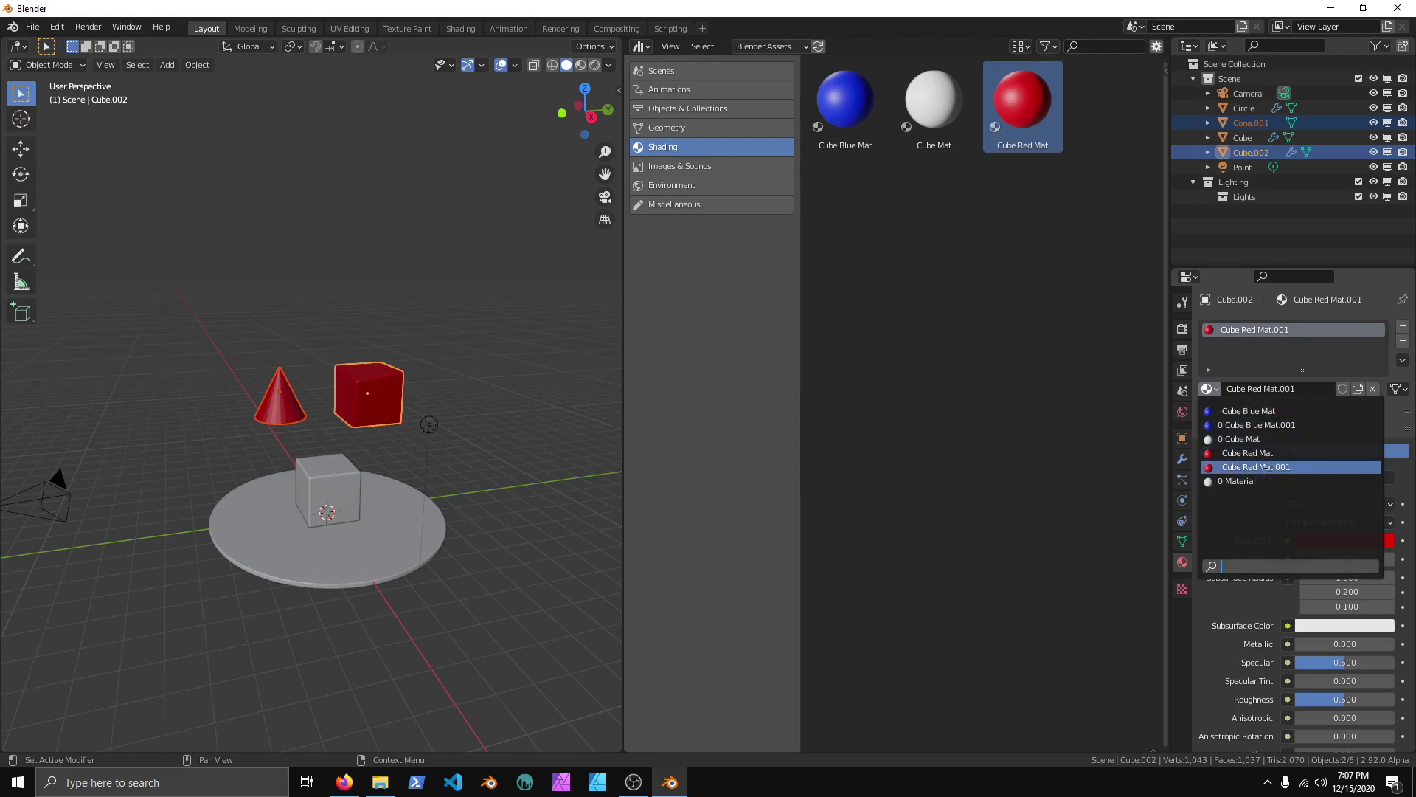
middle_drag(370, 313, 298, 279)
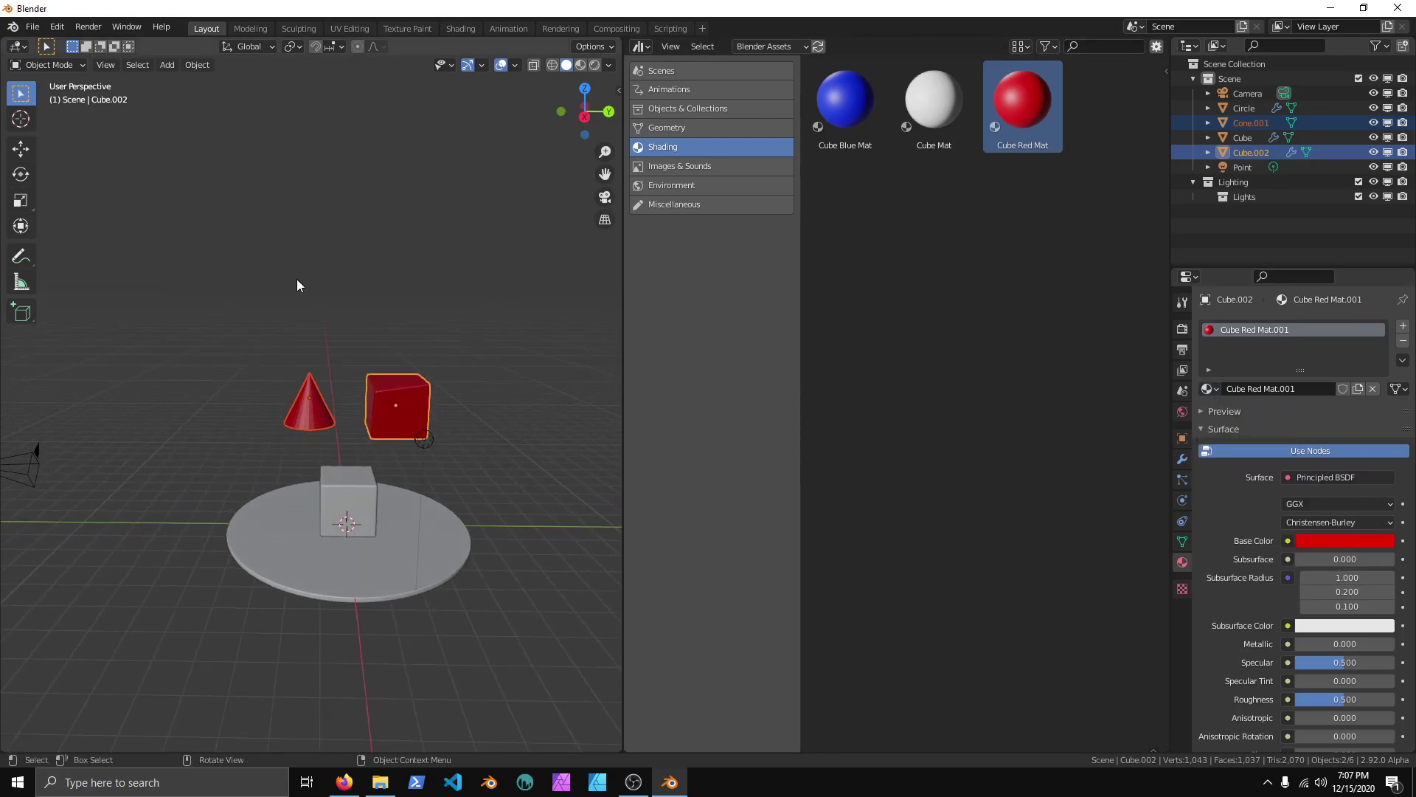
- Start a new General scene, discarding the unsaved changes
click(34, 30)
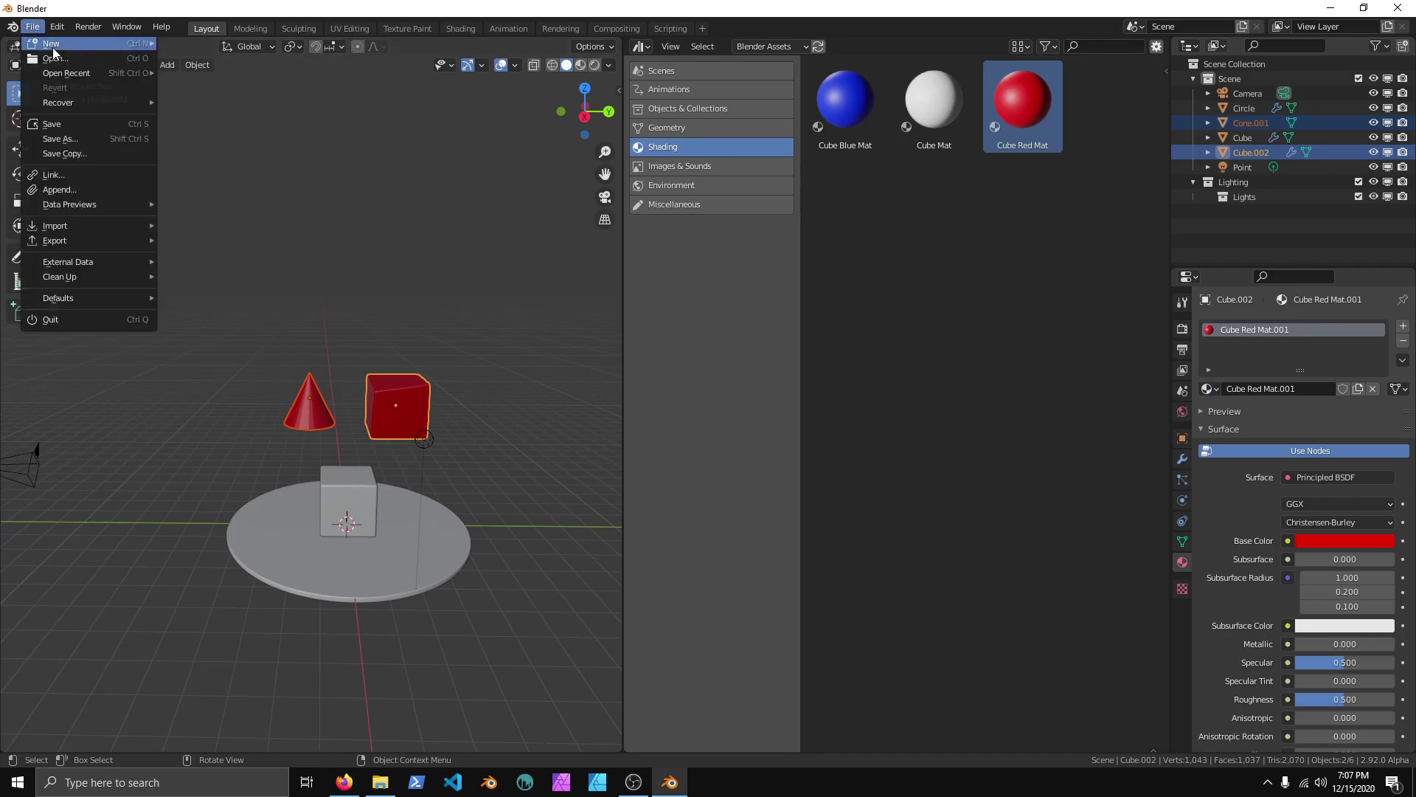
mouse_move(52, 47)
click(192, 47)
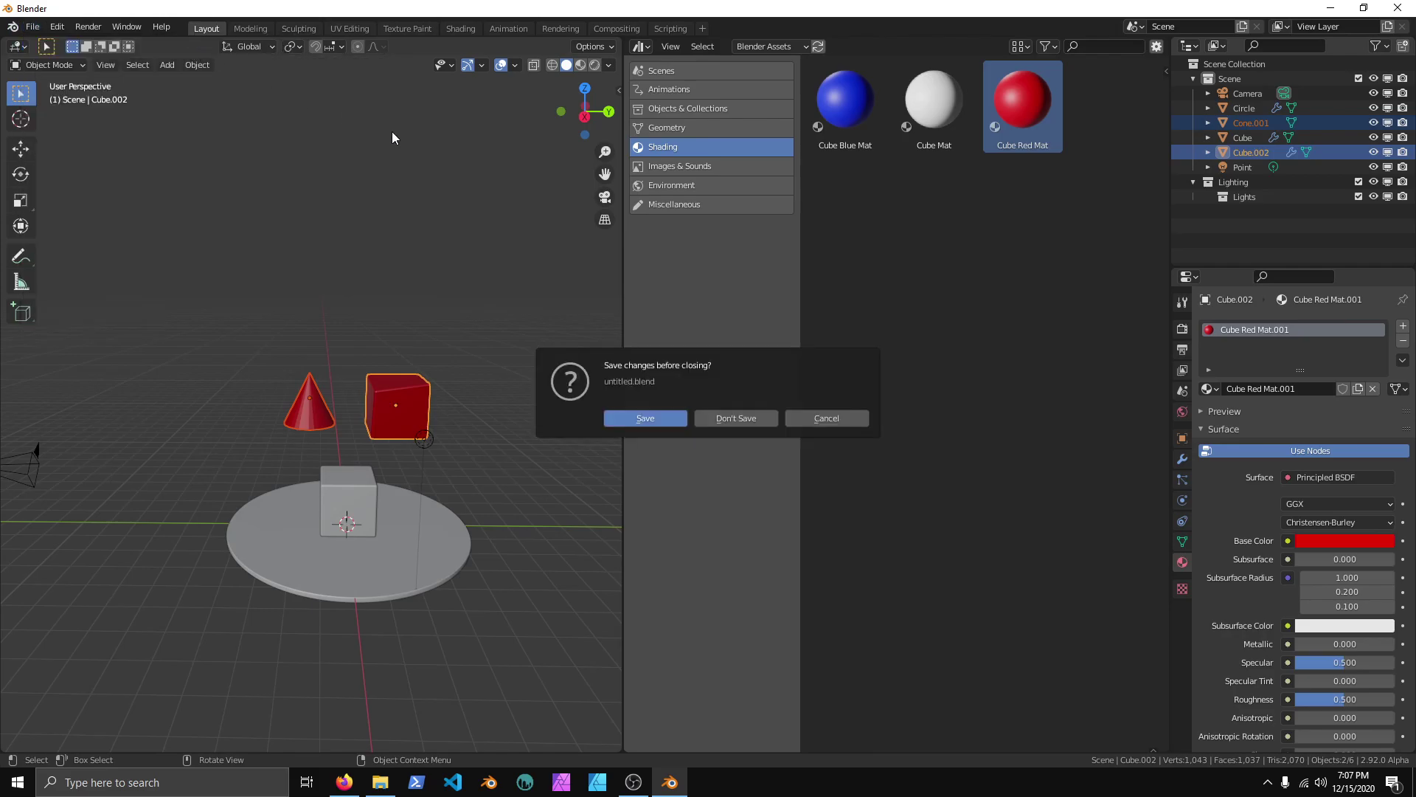
click(723, 419)
- Delete the default cube, leaving the disc in the scene
middle_drag(621, 400, 670, 422)
key(Delete)
click(620, 454)
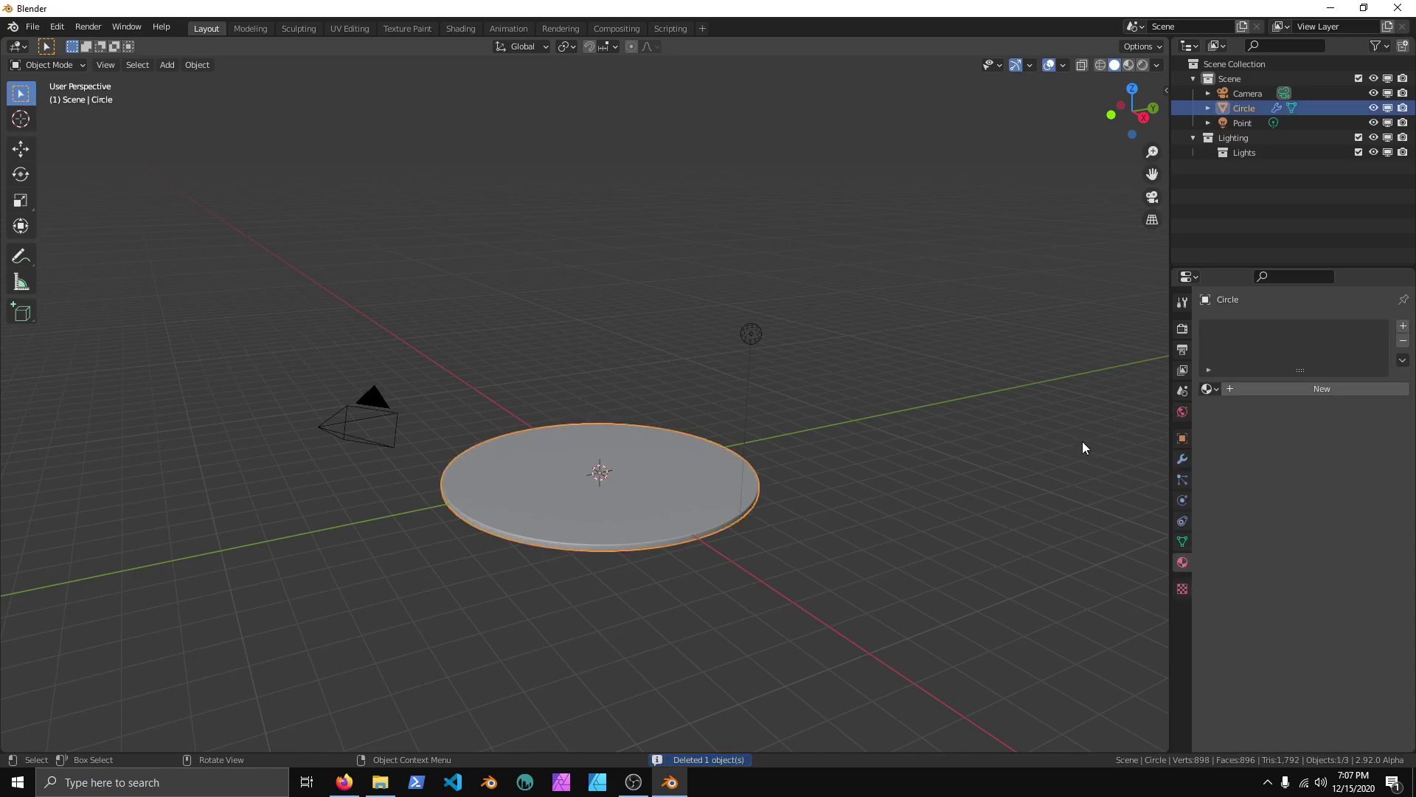
- Split the 3D view into two side-by-side viewports
middle_drag(1070, 413, 656, 400)
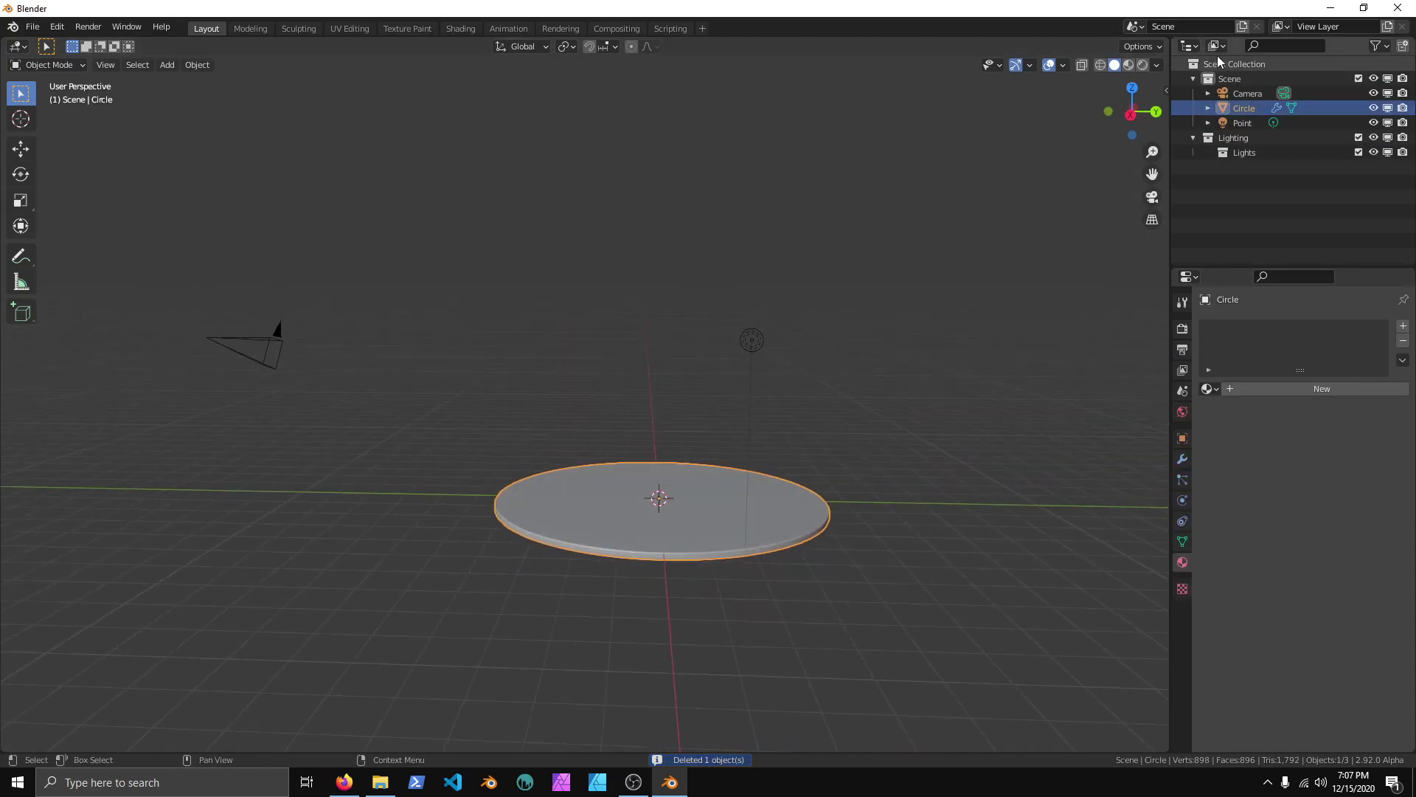
drag(1166, 40, 680, 65)
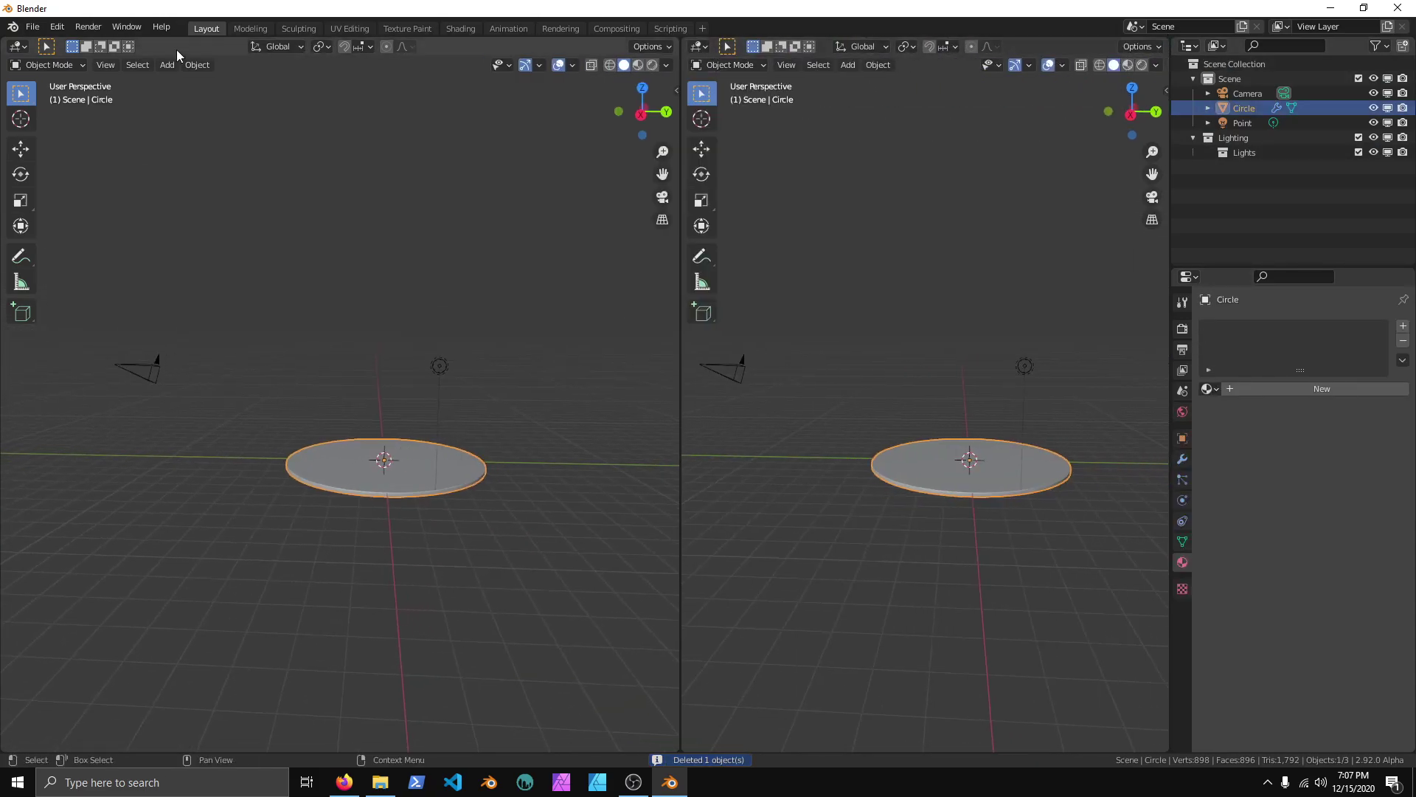
click(698, 46)
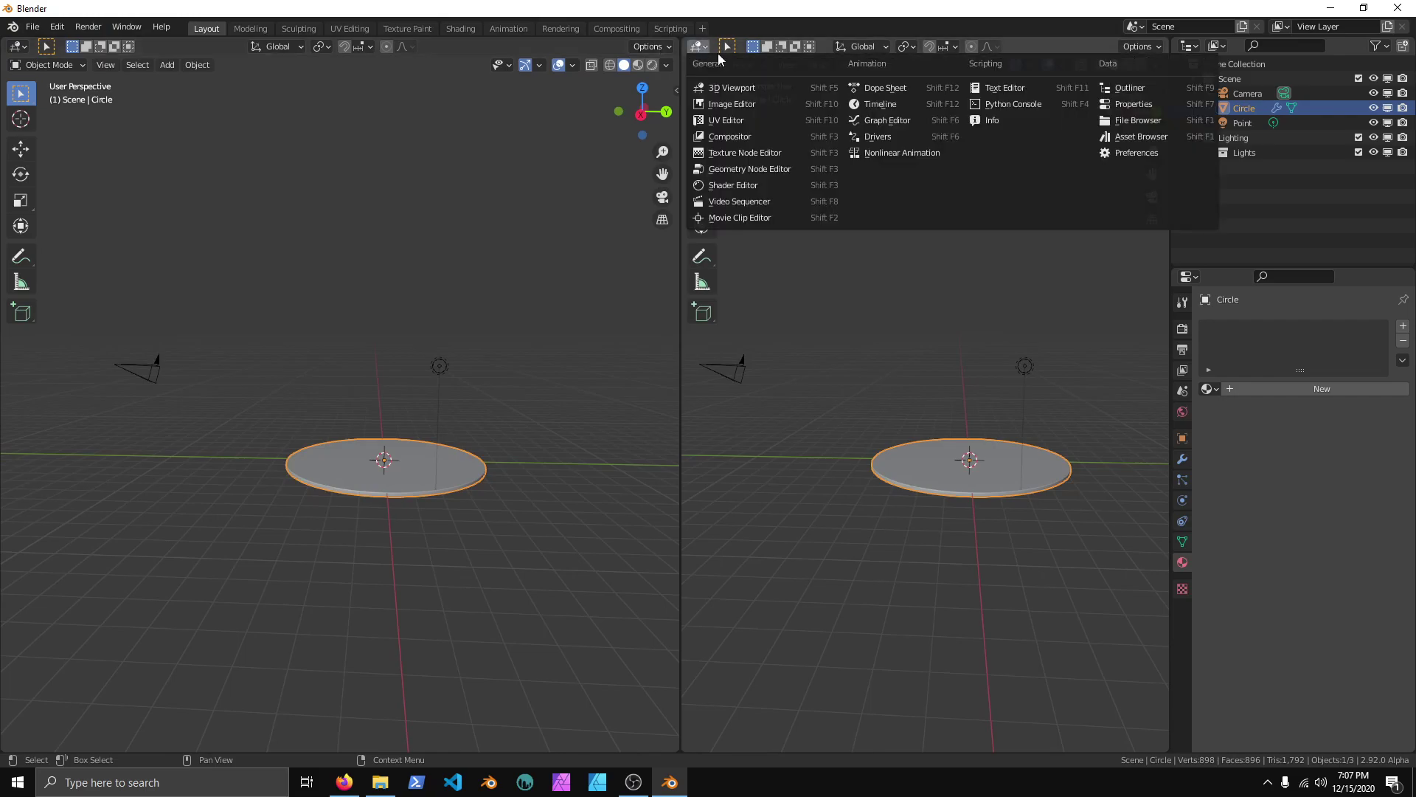
click(34, 28)
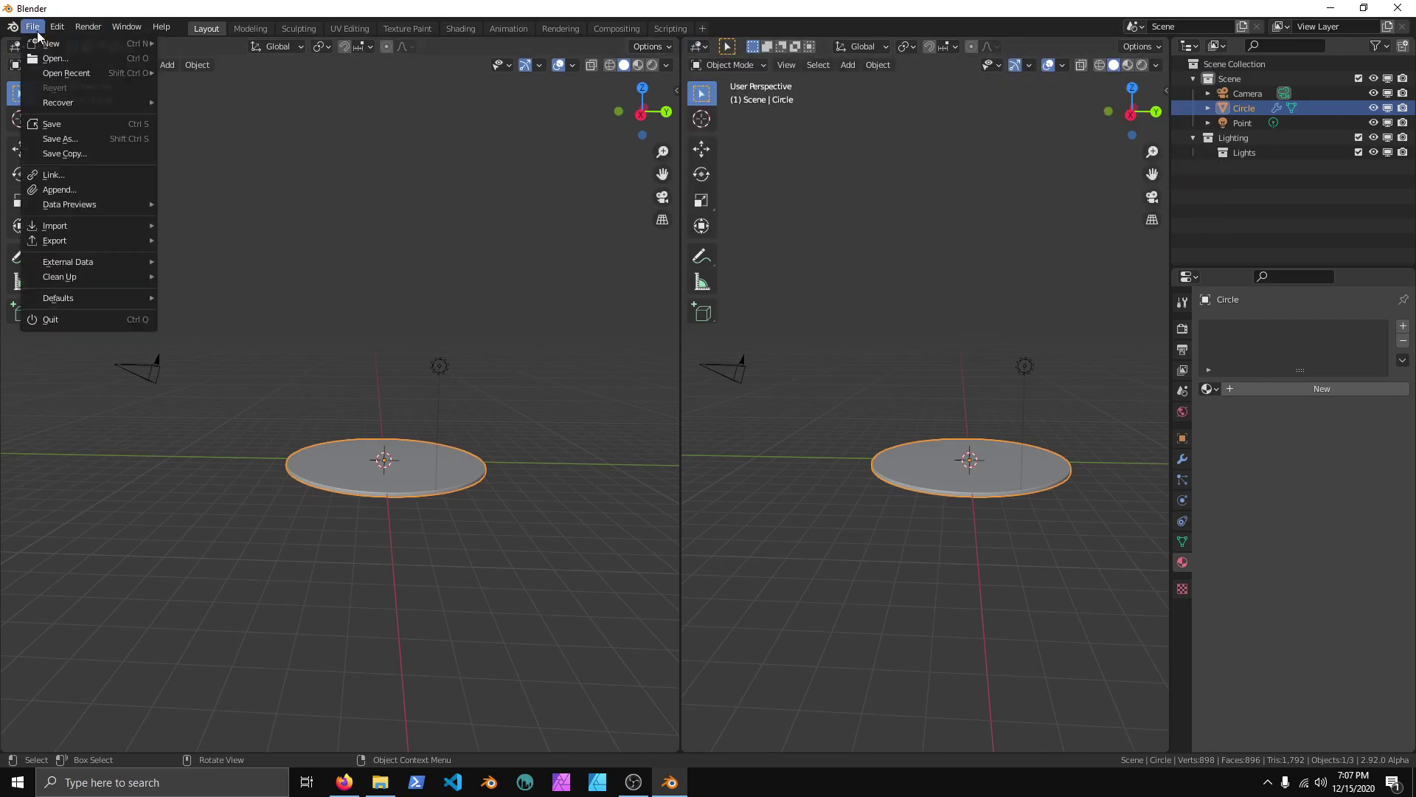
- In Save As, create and open a new Models folder inside Blender Assets Library
click(59, 138)
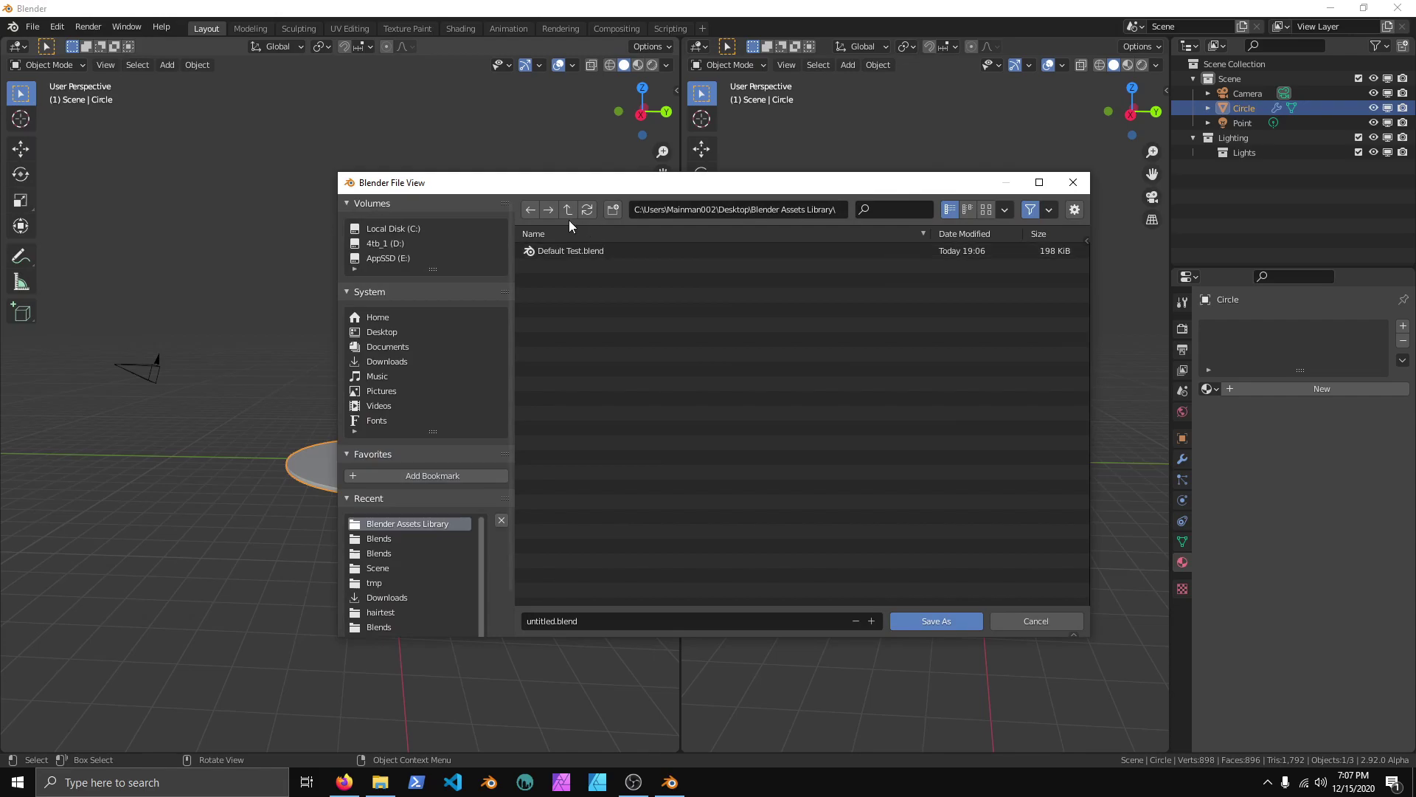
click(566, 215)
click(566, 253)
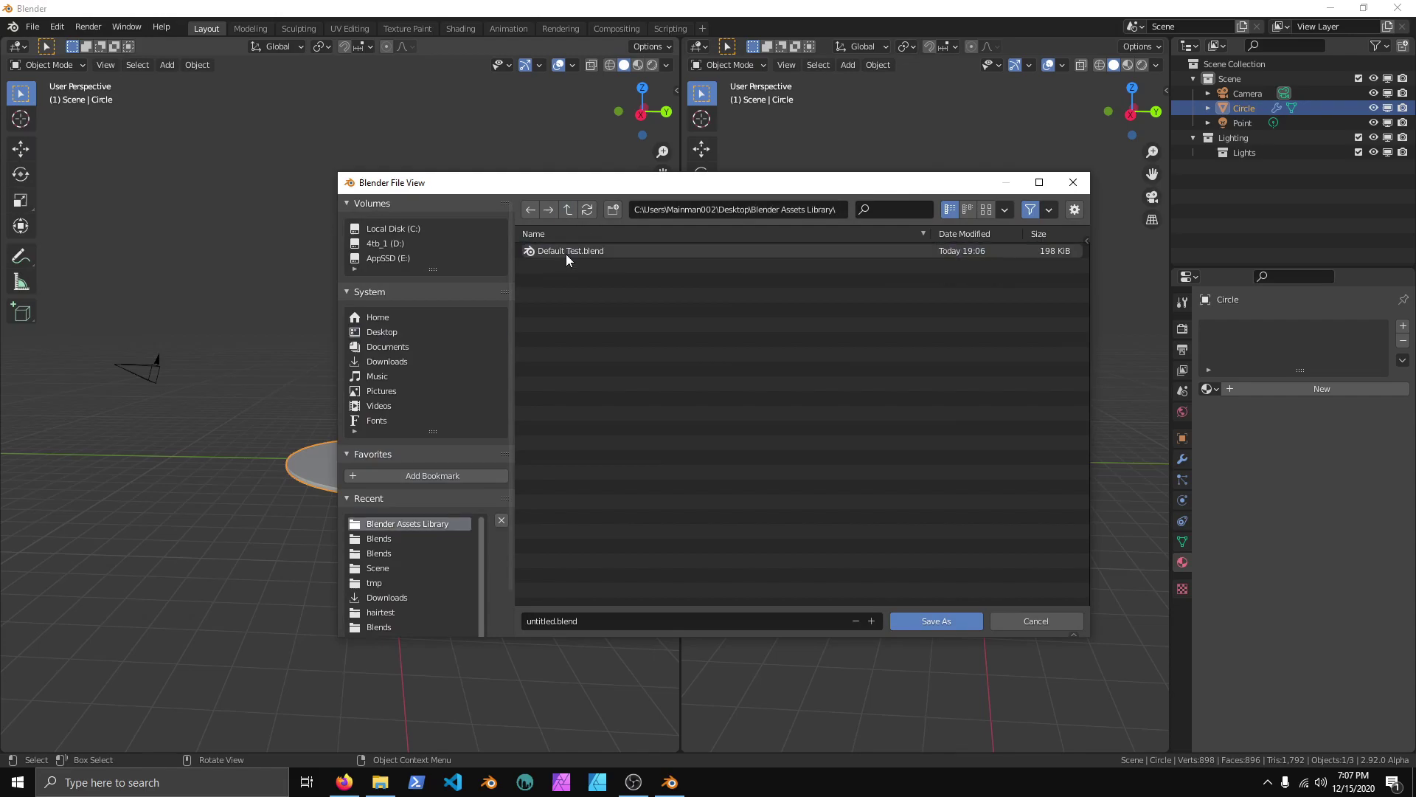
click(613, 209)
key(BackSpace)
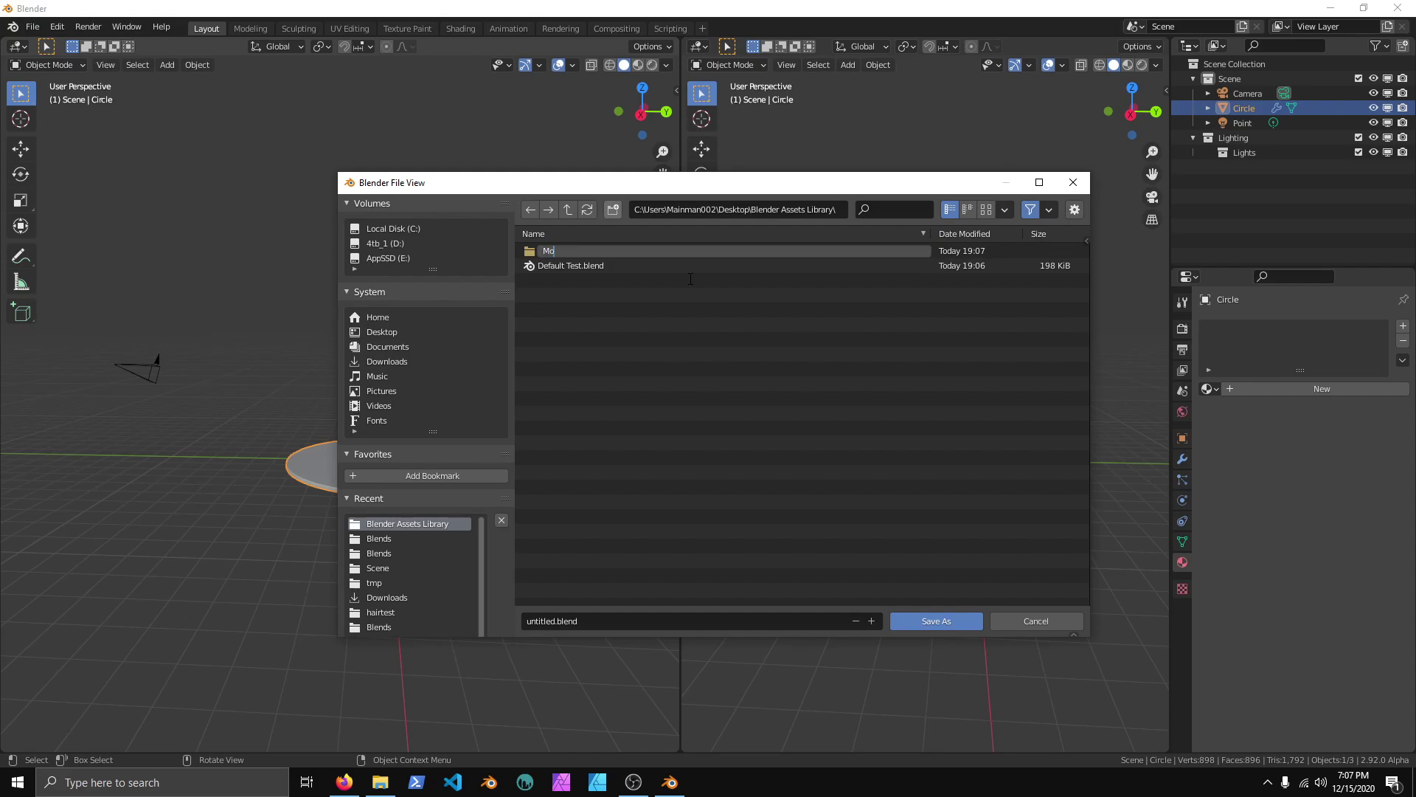
key(Return)
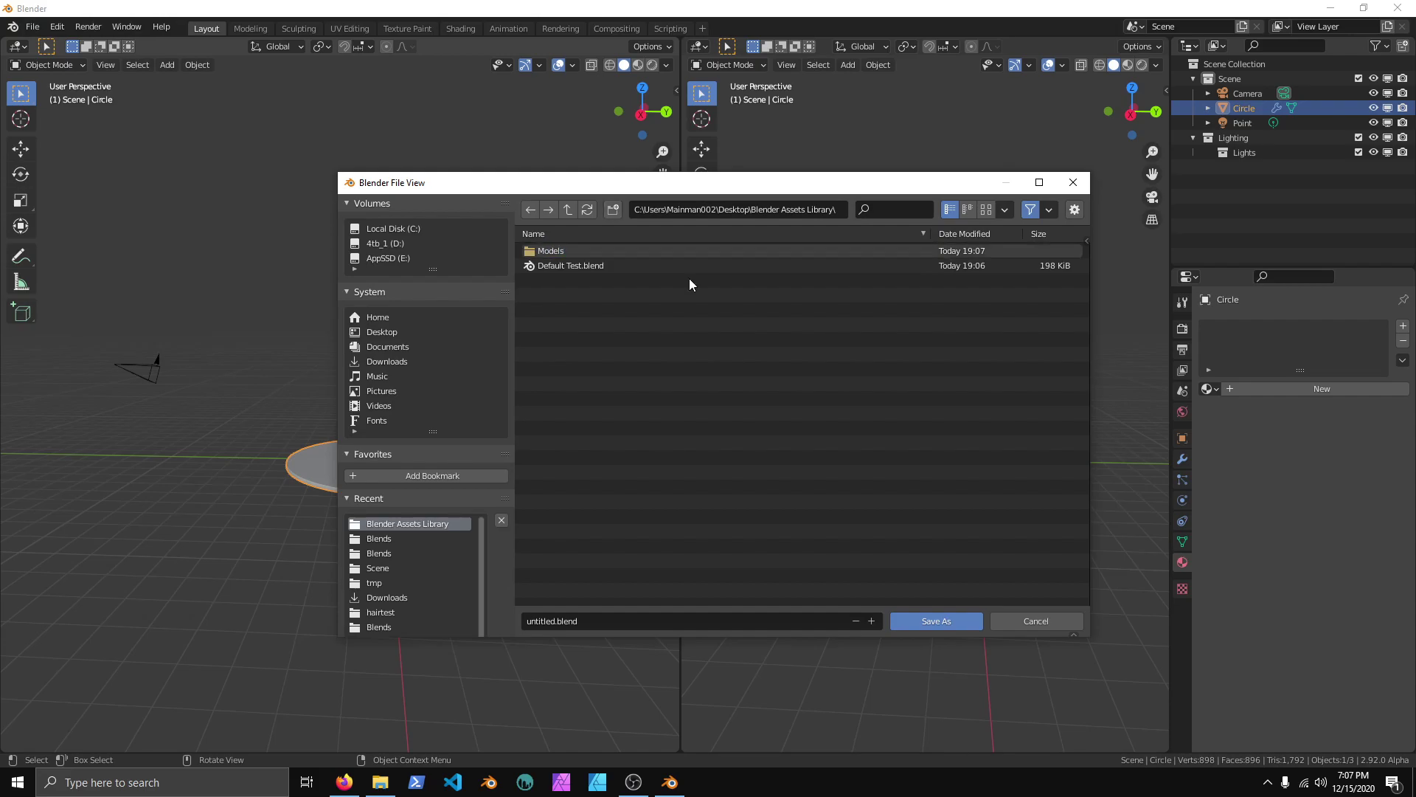
click(644, 251)
- Name the file Mesh Test.blend and save it there
click(587, 622)
click(557, 621)
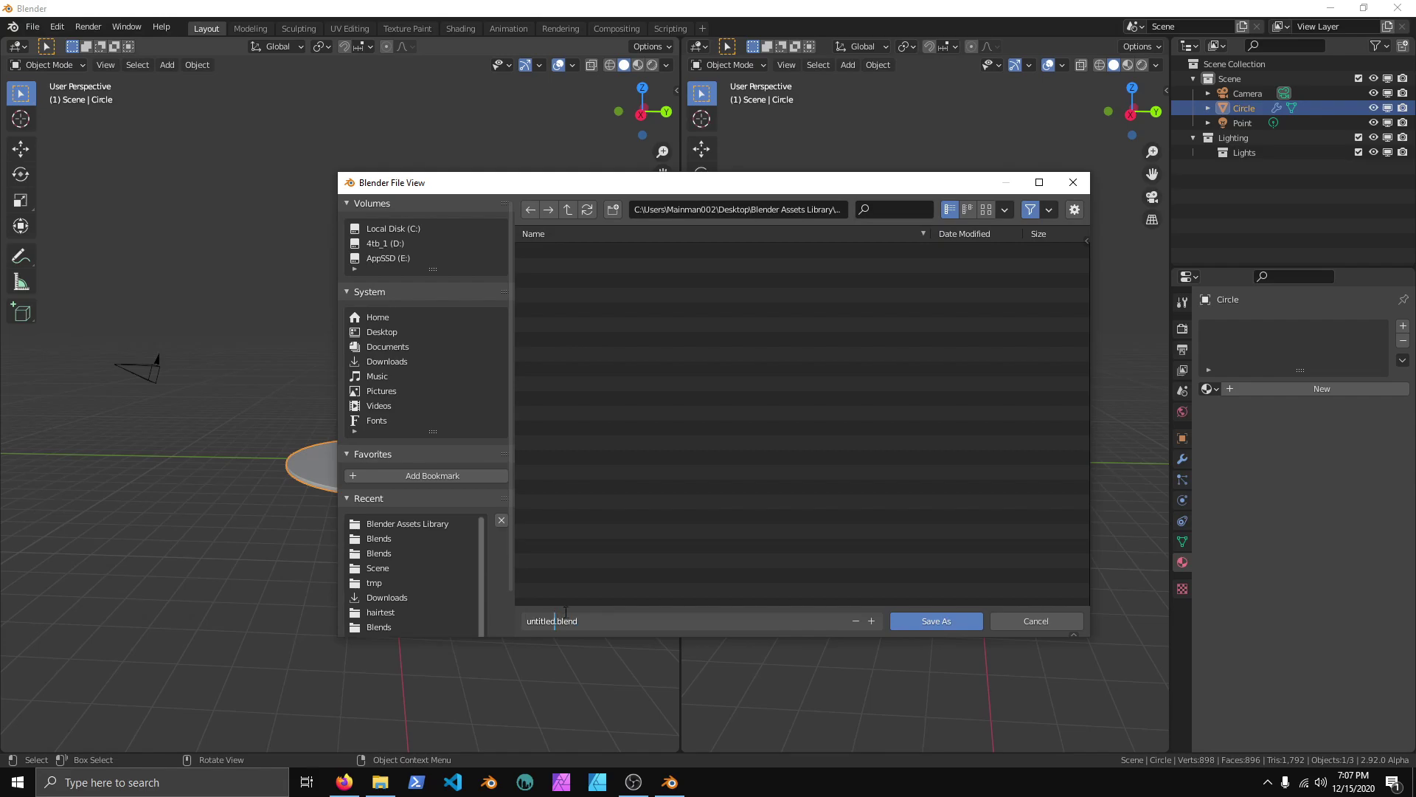
key(BackSpace)
key(BackSpace)
key(BackSpace)
key(BackSpace)
key(BackSpace)
key(BackSpace)
key(BackSpace)
text(Mesh Test)
key(Return)
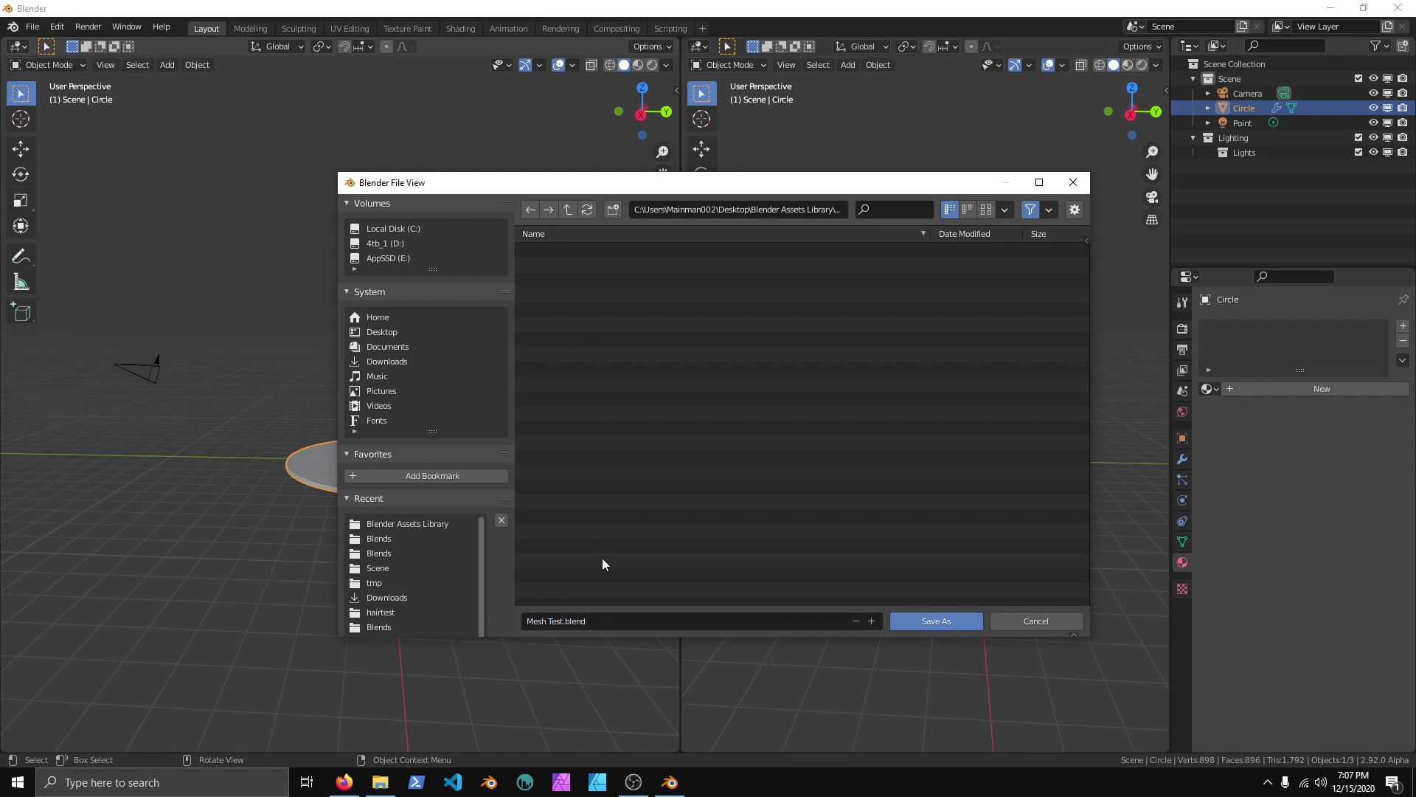
click(925, 617)
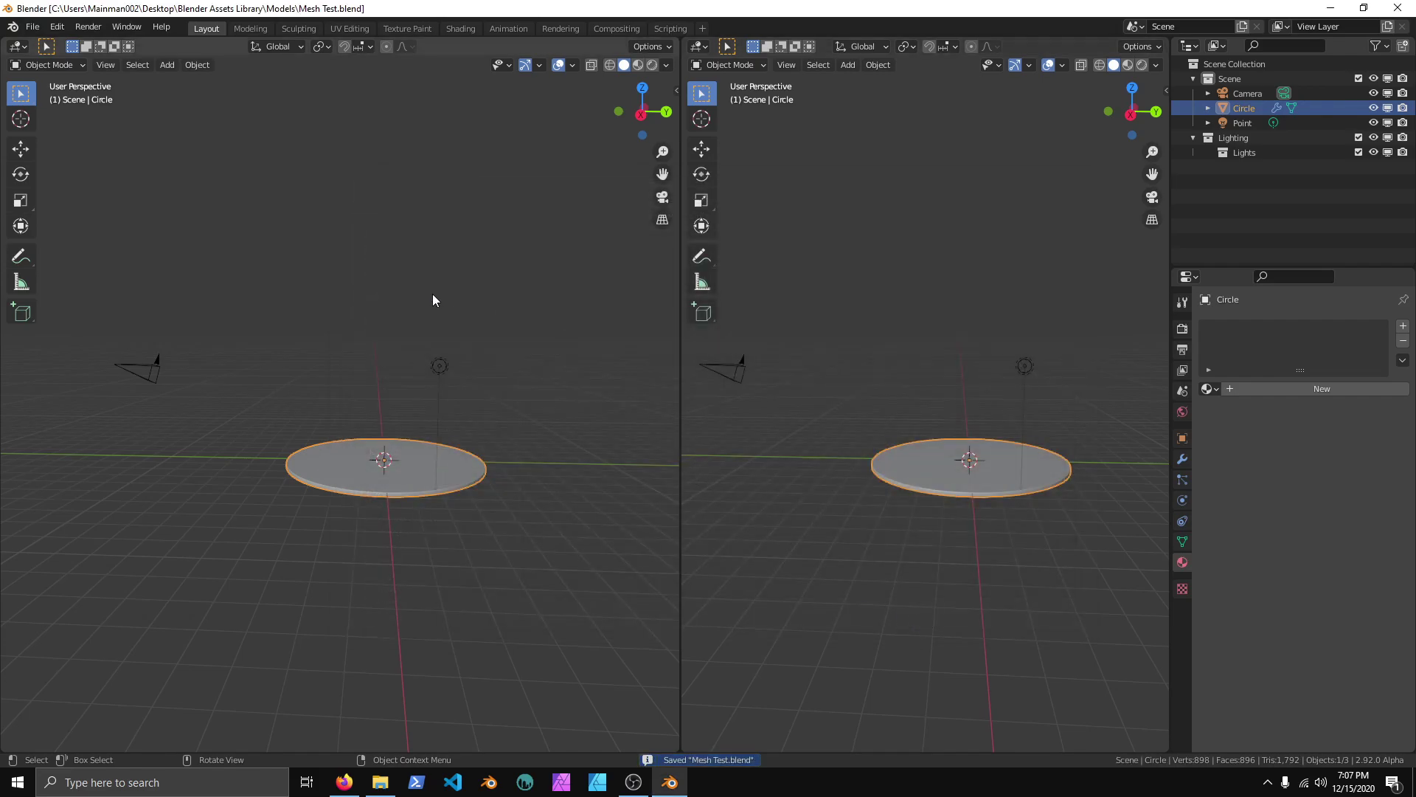
- Start a new General scene from the File menu
mouse_move(492, 354)
middle_down()
mouse_move(503, 373)
mouse_move(477, 387)
mouse_move(504, 373)
middle_up()
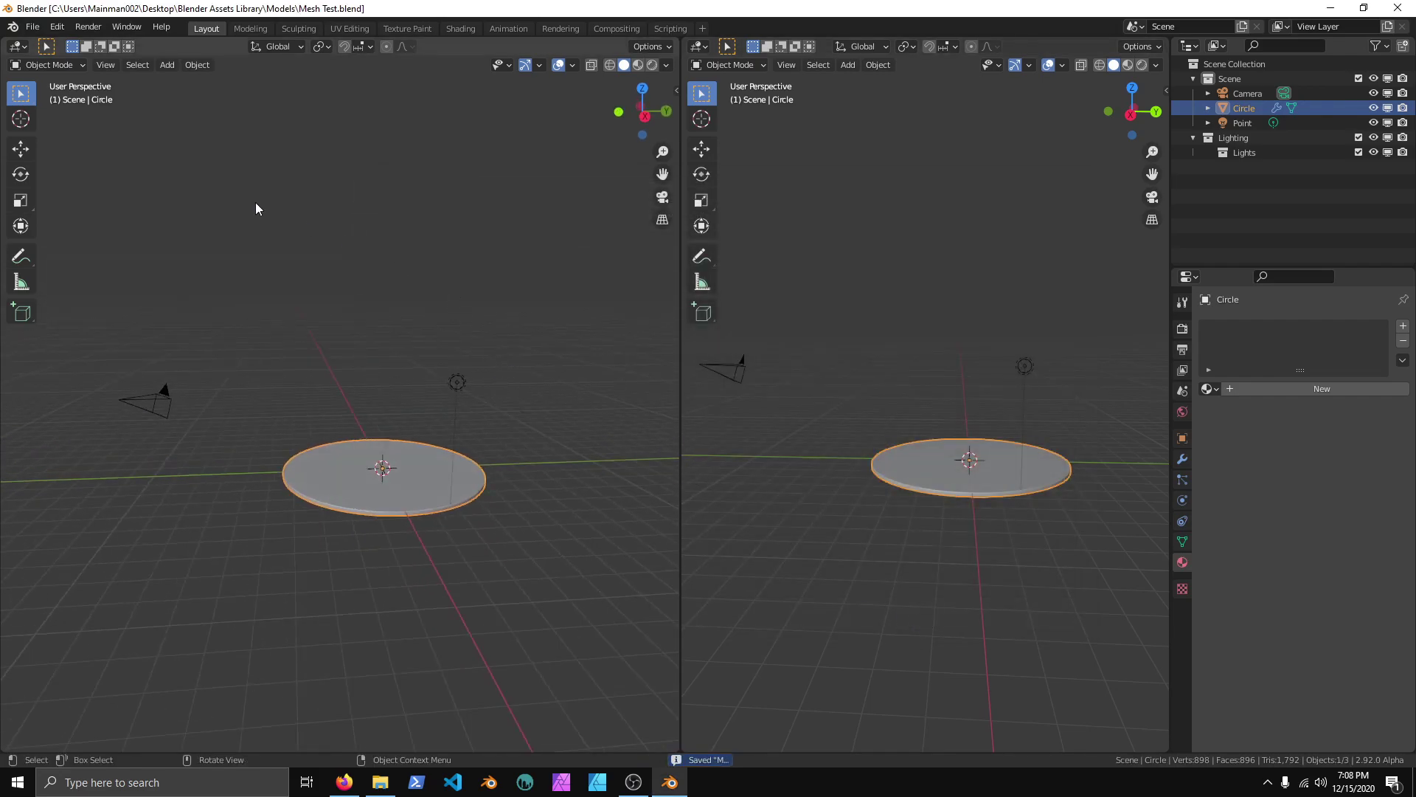
click(33, 26)
mouse_move(63, 48)
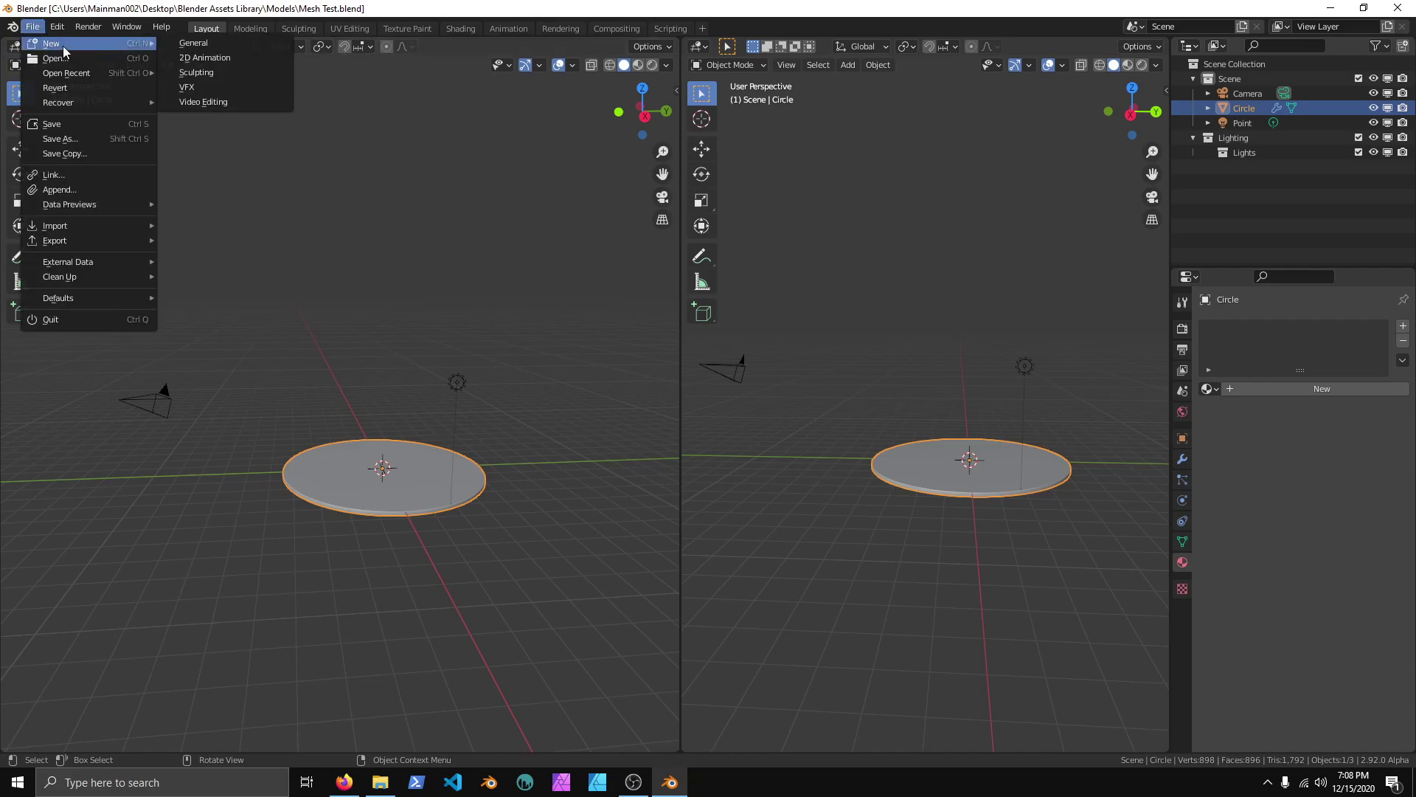
click(180, 43)
- Split the 3D view and make the right area an Asset Browser on Blender Assets
drag(1167, 40, 599, 73)
click(614, 45)
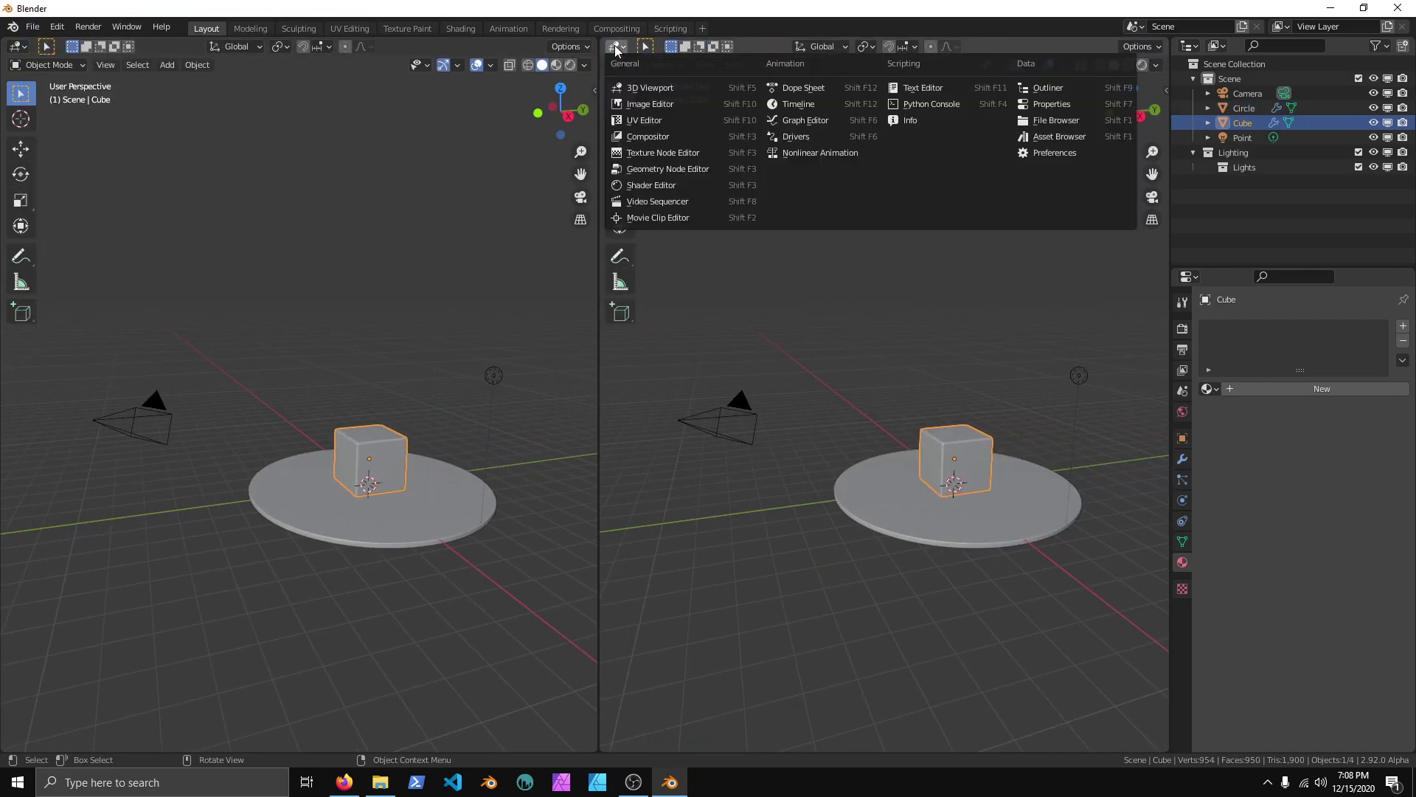
click(1074, 138)
click(748, 44)
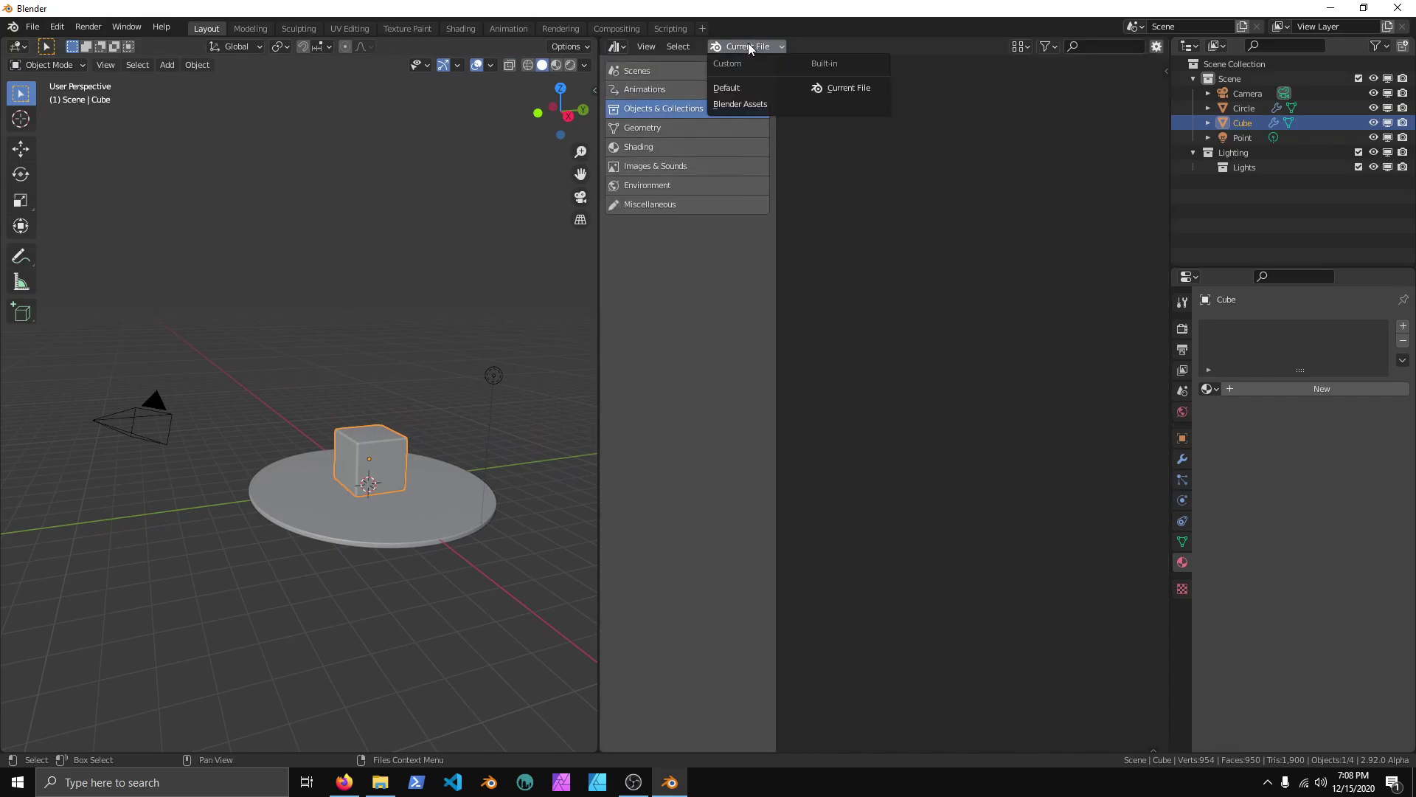
click(751, 106)
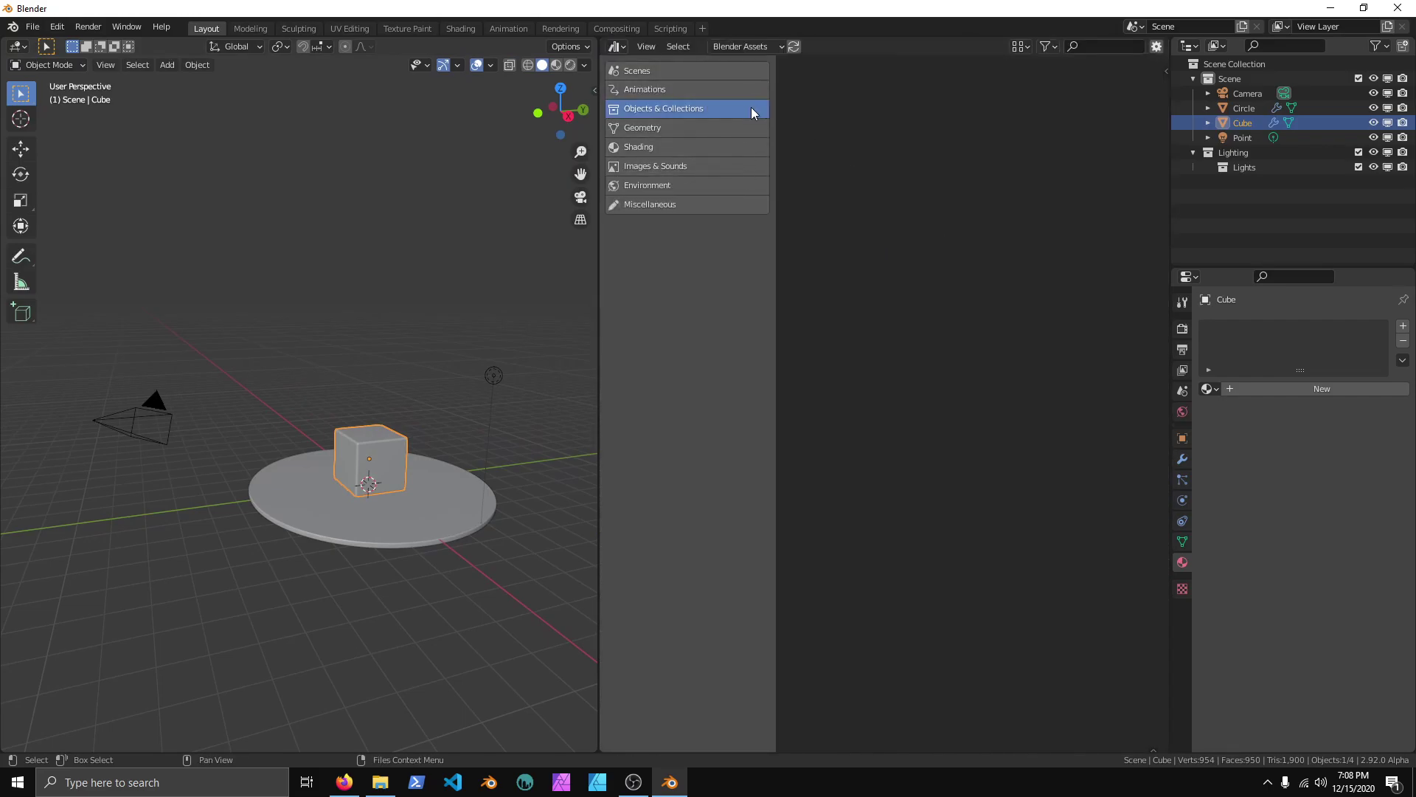
- Browse the Geometry, Shading and Images & Sounds categories, ending on the empty Geometry
click(649, 128)
click(665, 147)
click(666, 168)
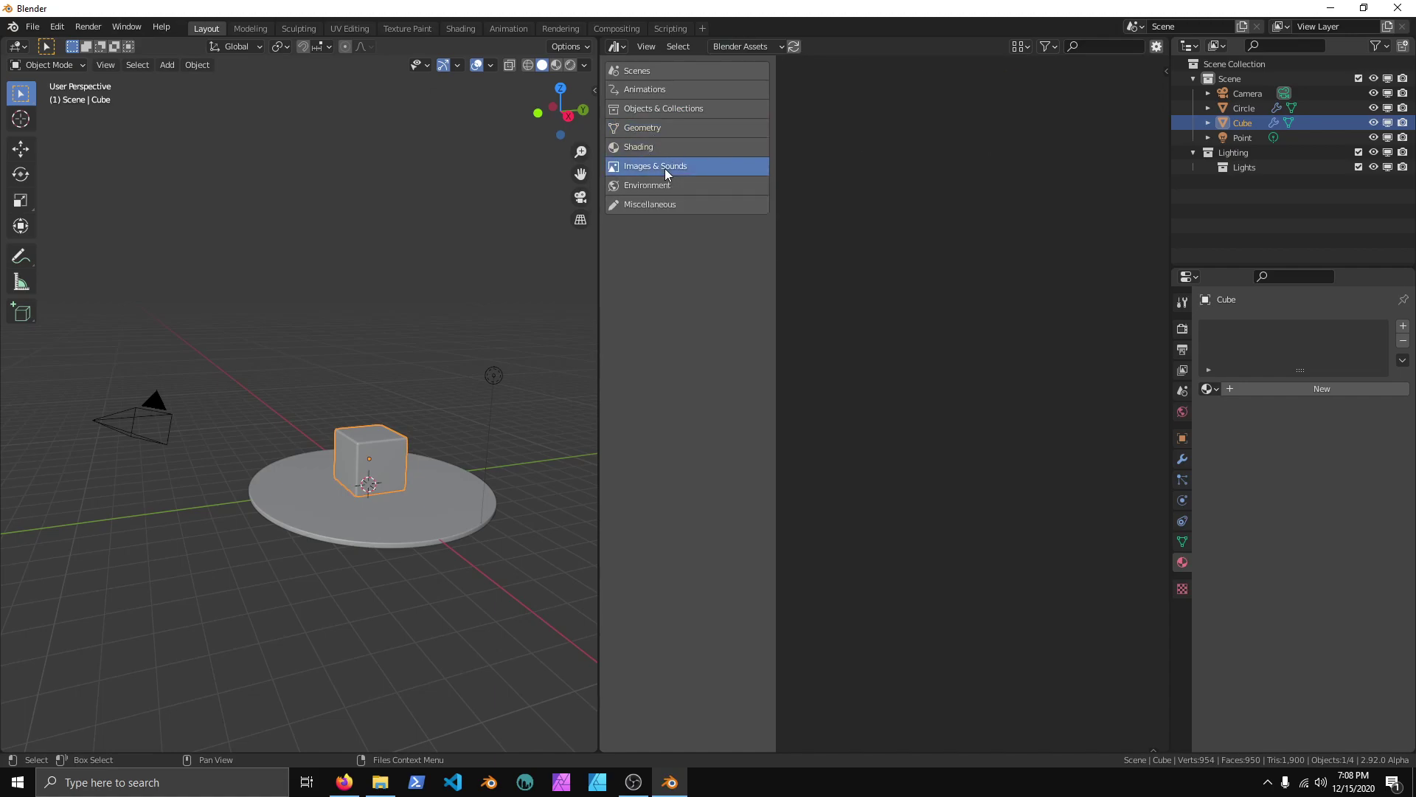
click(657, 129)
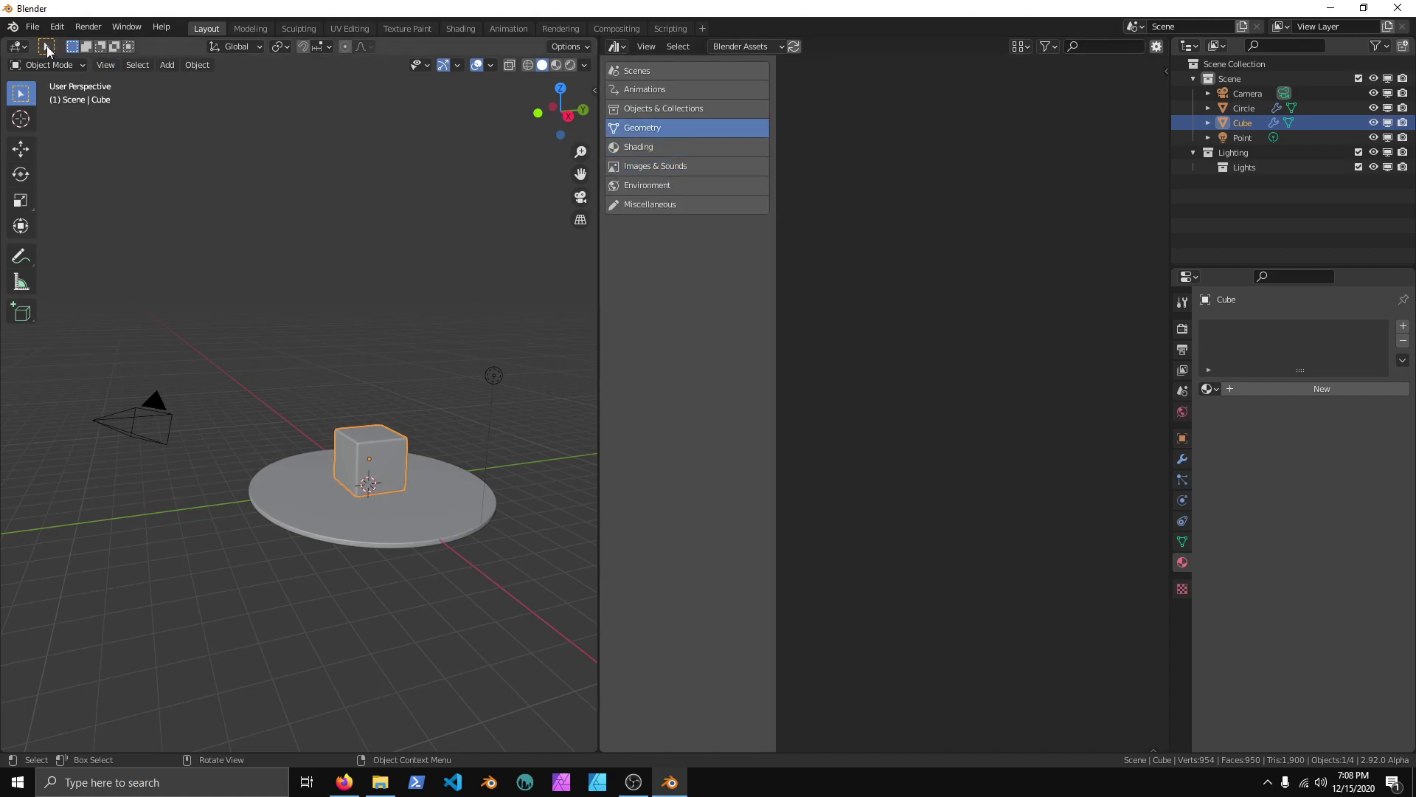
click(32, 26)
- Reopen Mesh Test.blend from recent files and make the right area an Asset Browser
mouse_move(68, 75)
click(201, 73)
click(699, 46)
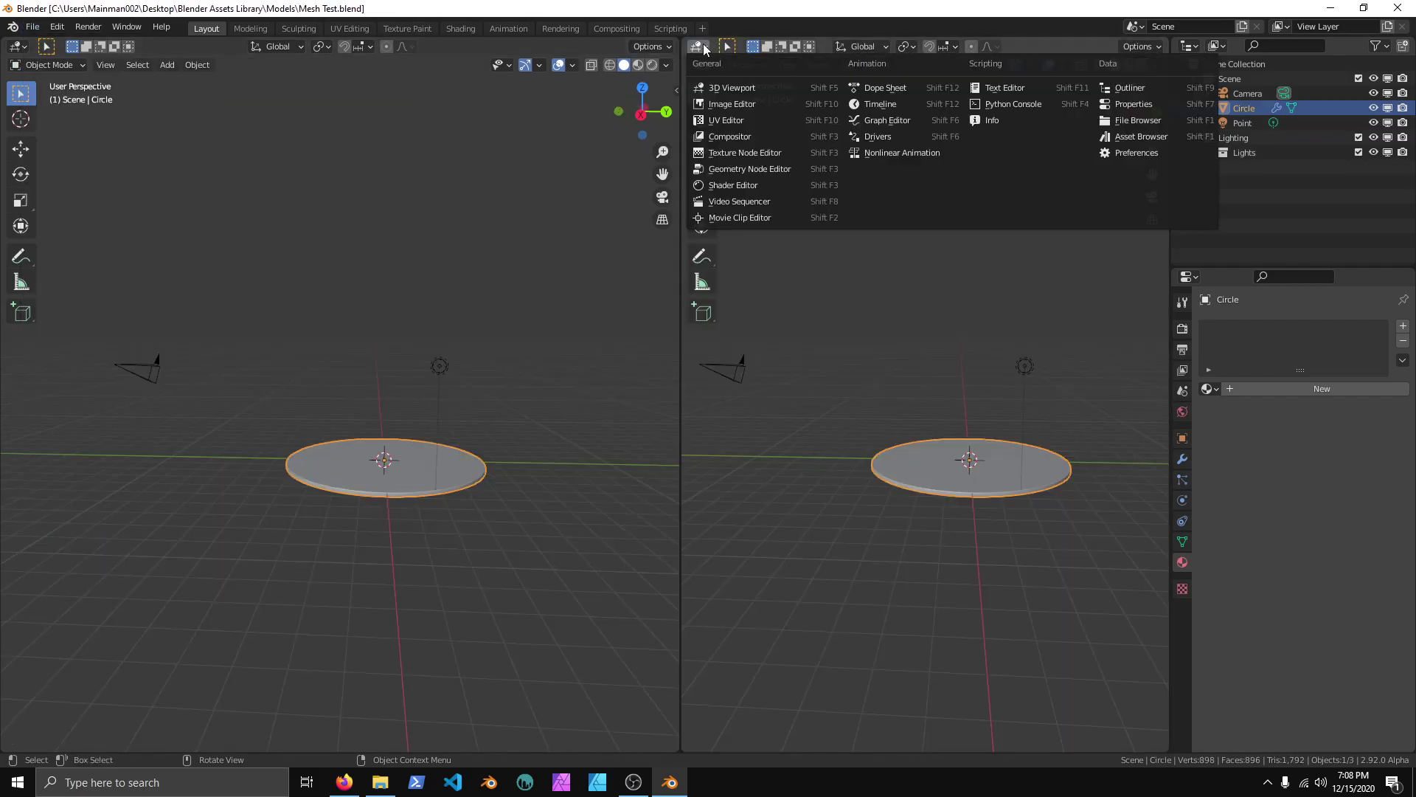
click(1164, 137)
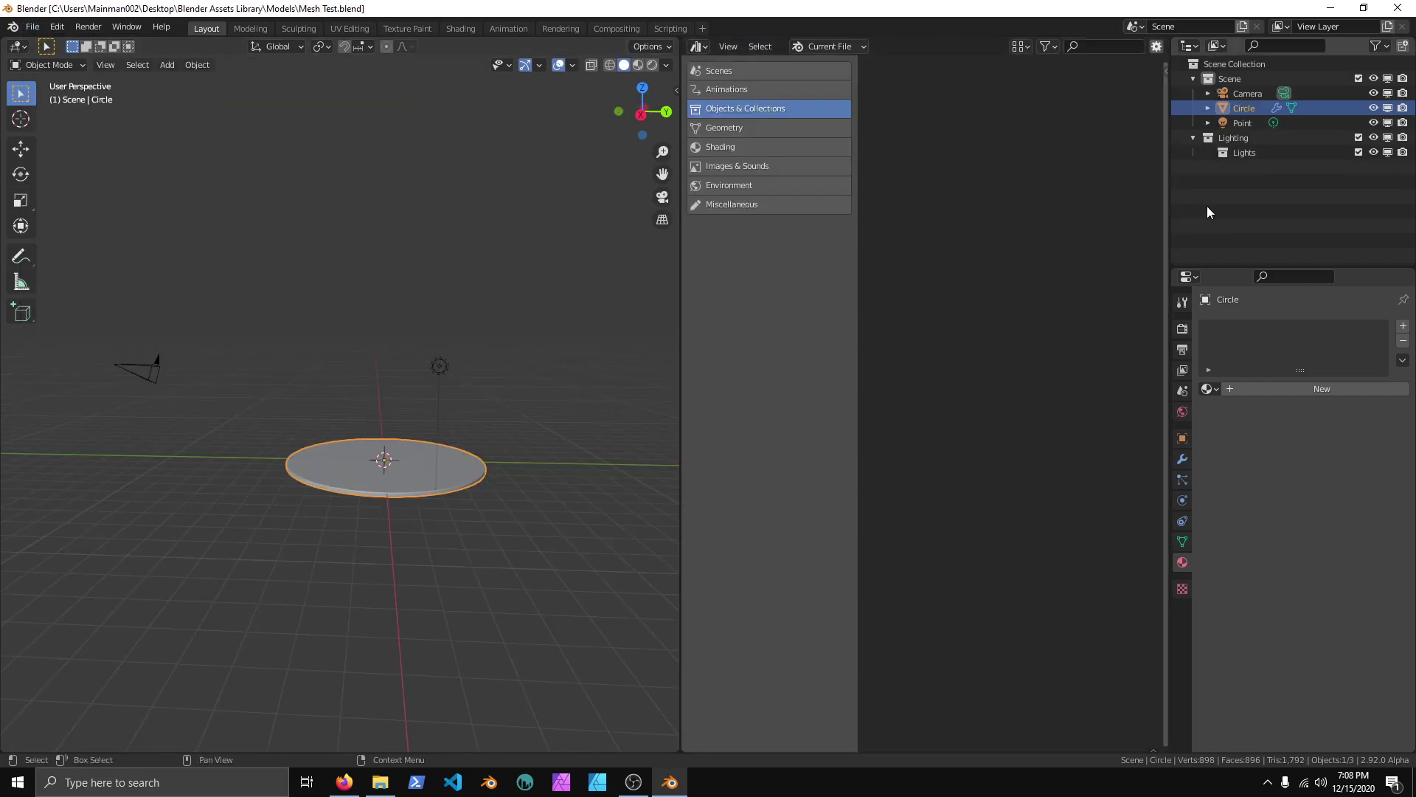
- Mark Circle as an asset via the Outliner's quick favourites menu
click(1208, 108)
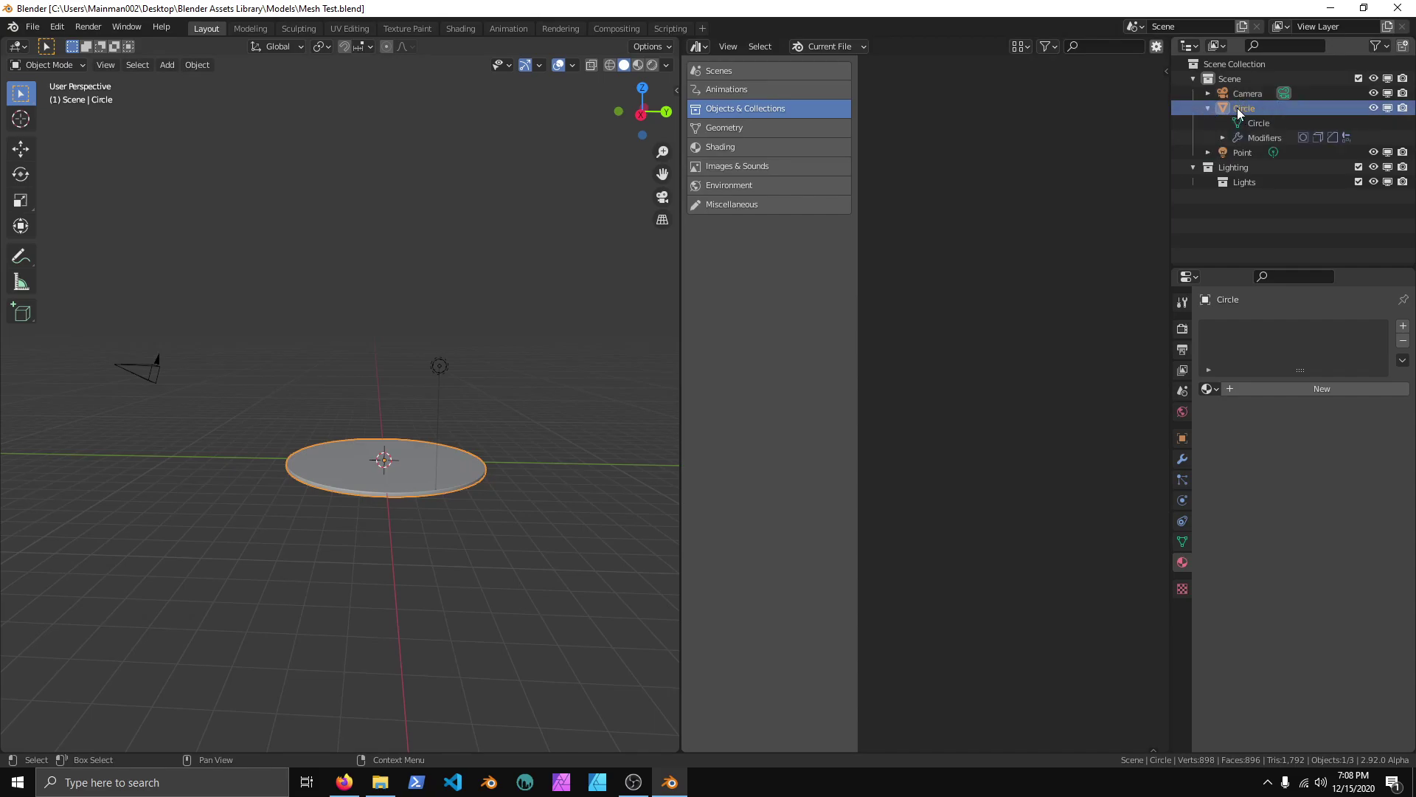
key(q)
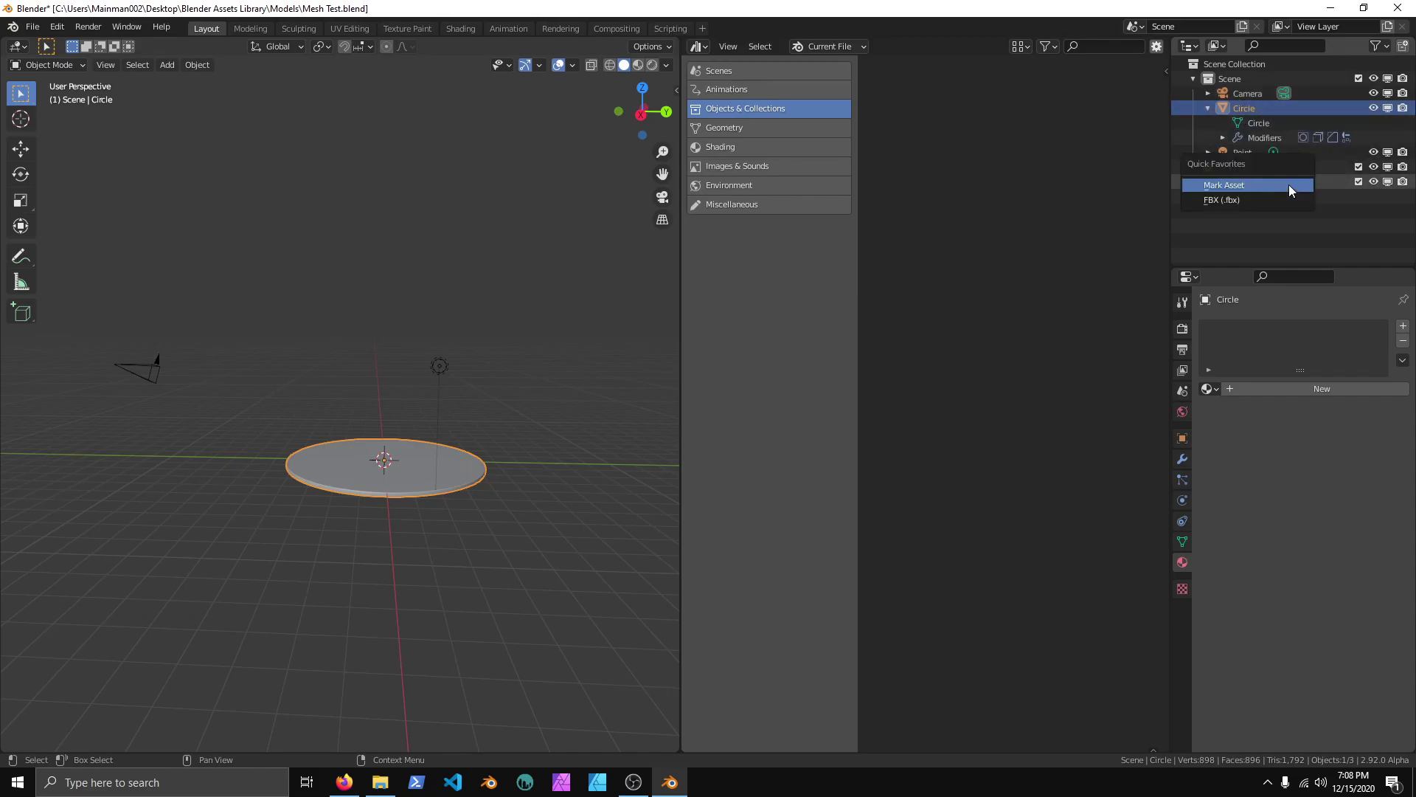
click(1255, 187)
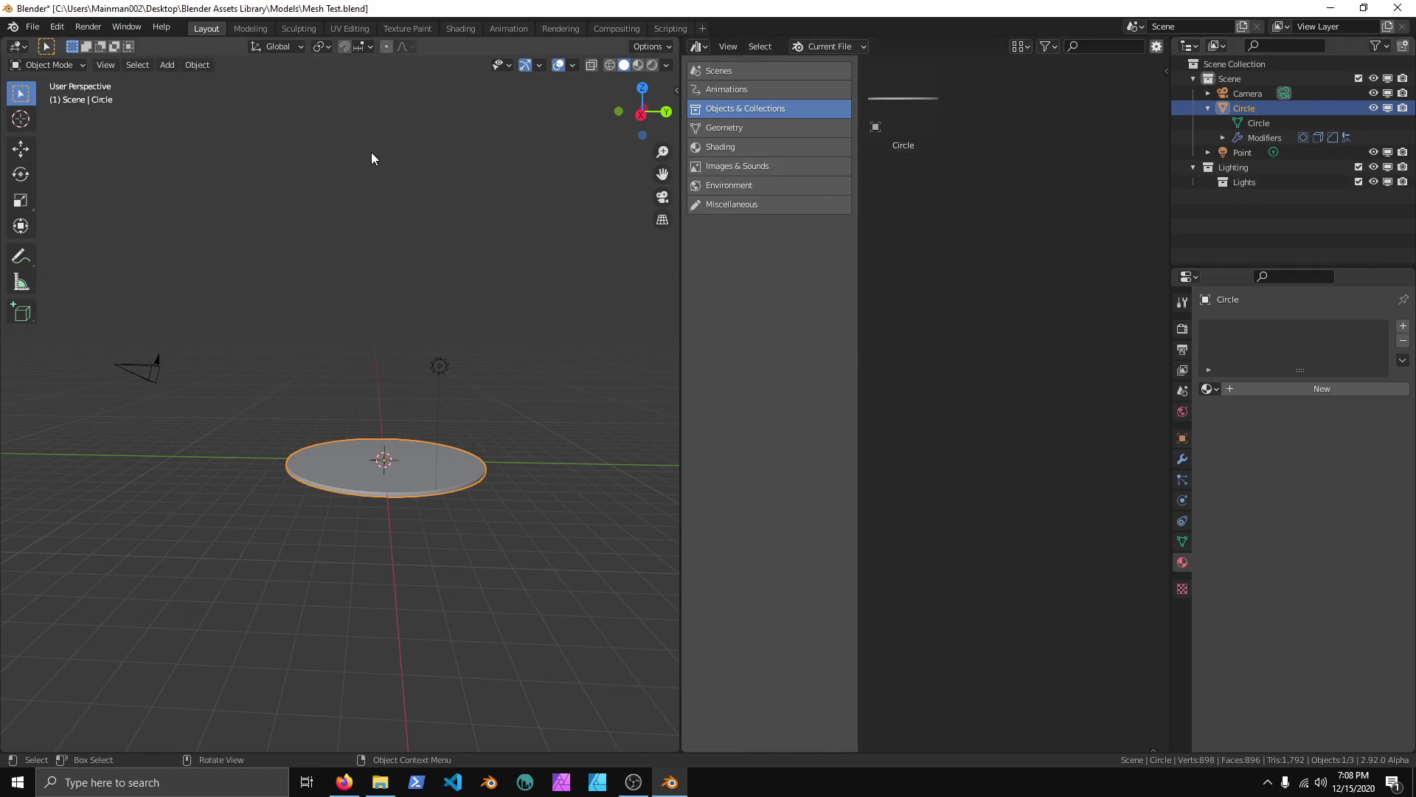
- Start a new General scene without saving the current file
click(32, 27)
mouse_move(52, 47)
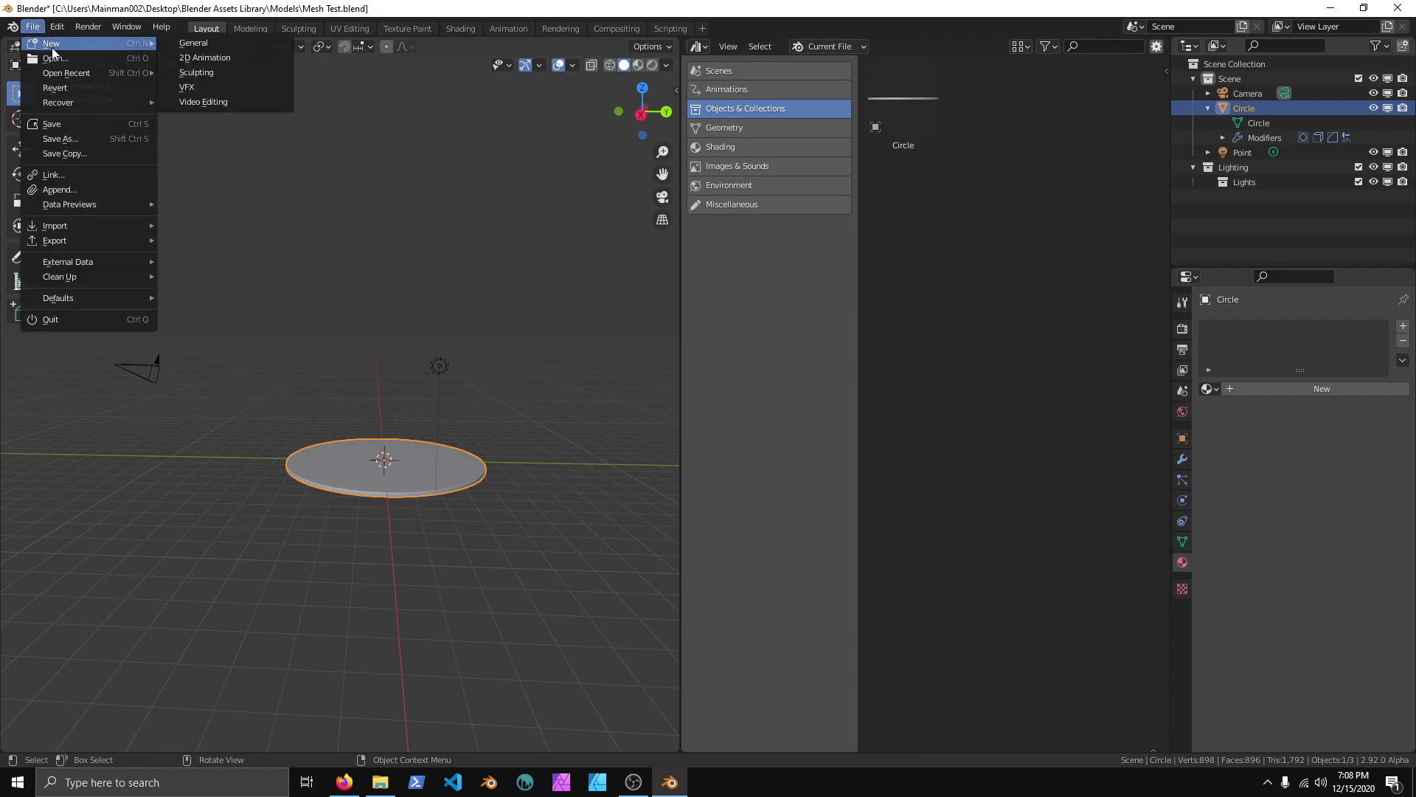
click(193, 47)
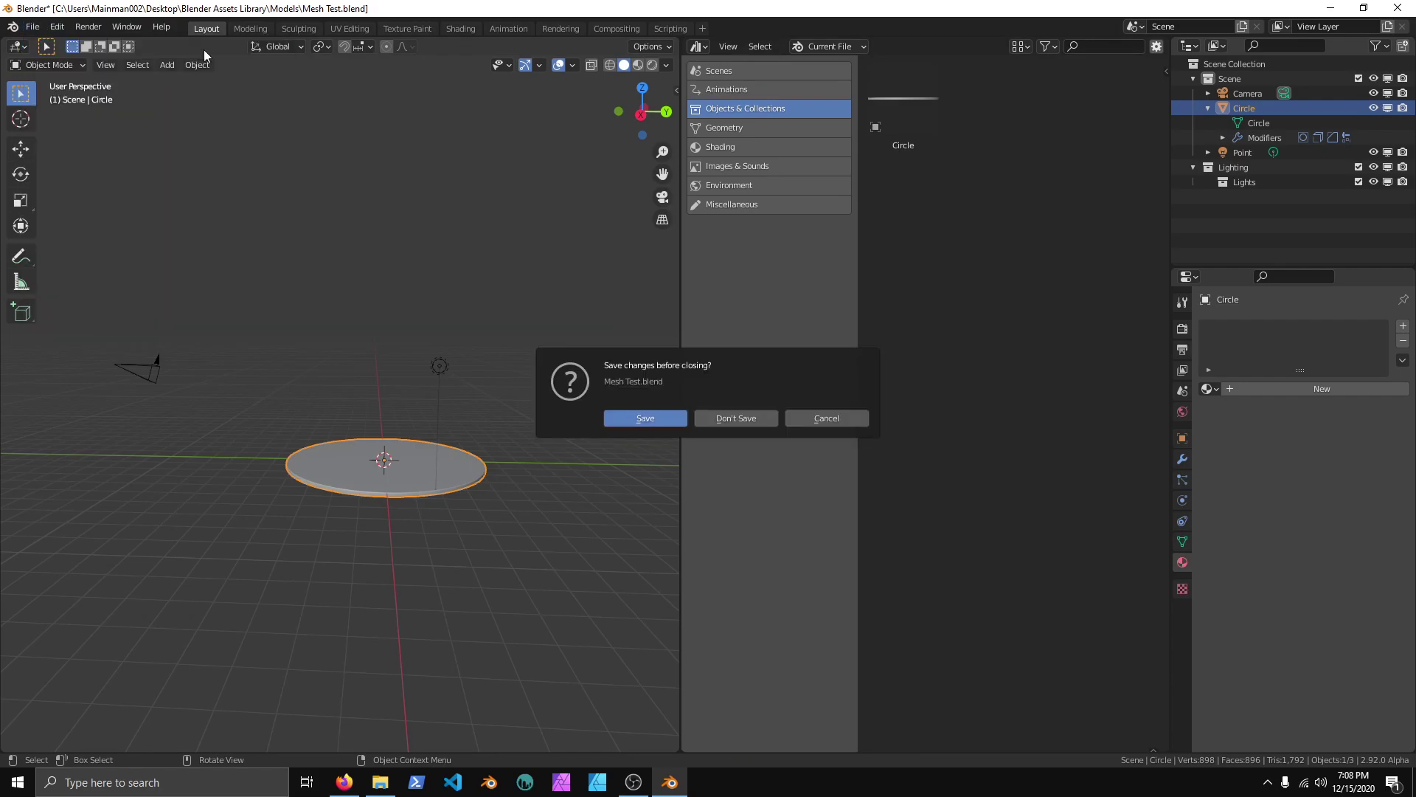
click(746, 418)
- Split the viewport and browse the Blender Assets library's Cone and Cube in a right-side Asset Browser
drag(1168, 38, 472, 79)
click(489, 46)
click(928, 136)
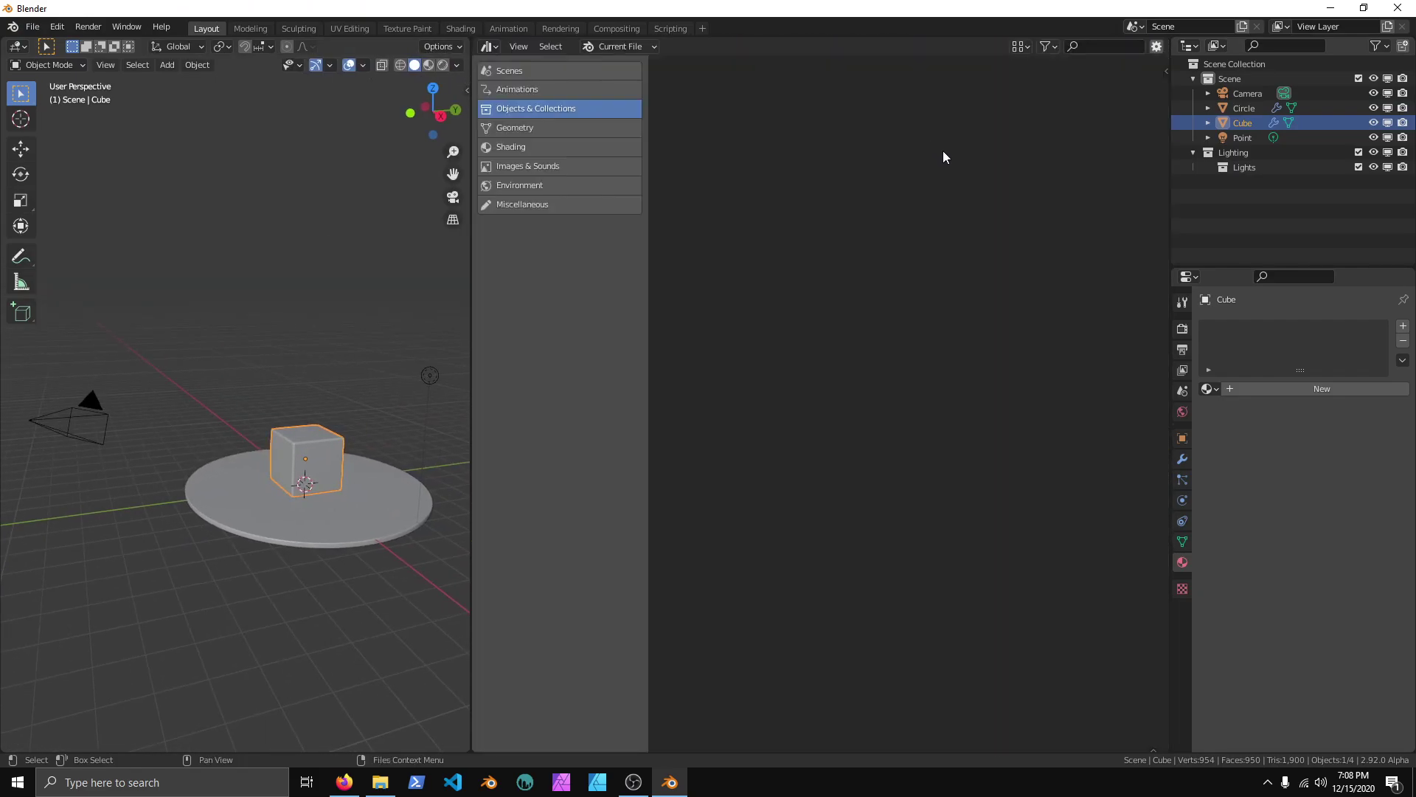
click(631, 51)
click(625, 96)
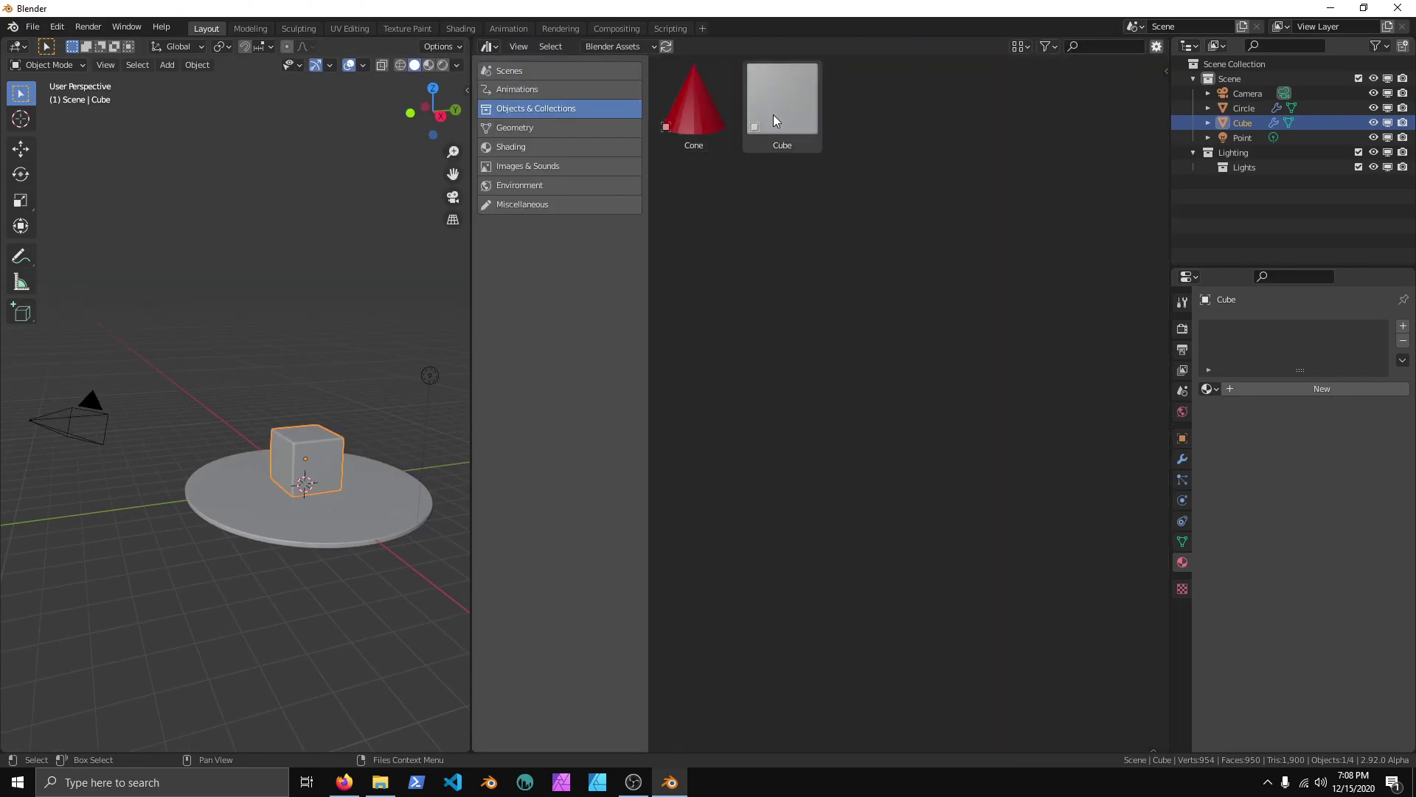
click(534, 126)
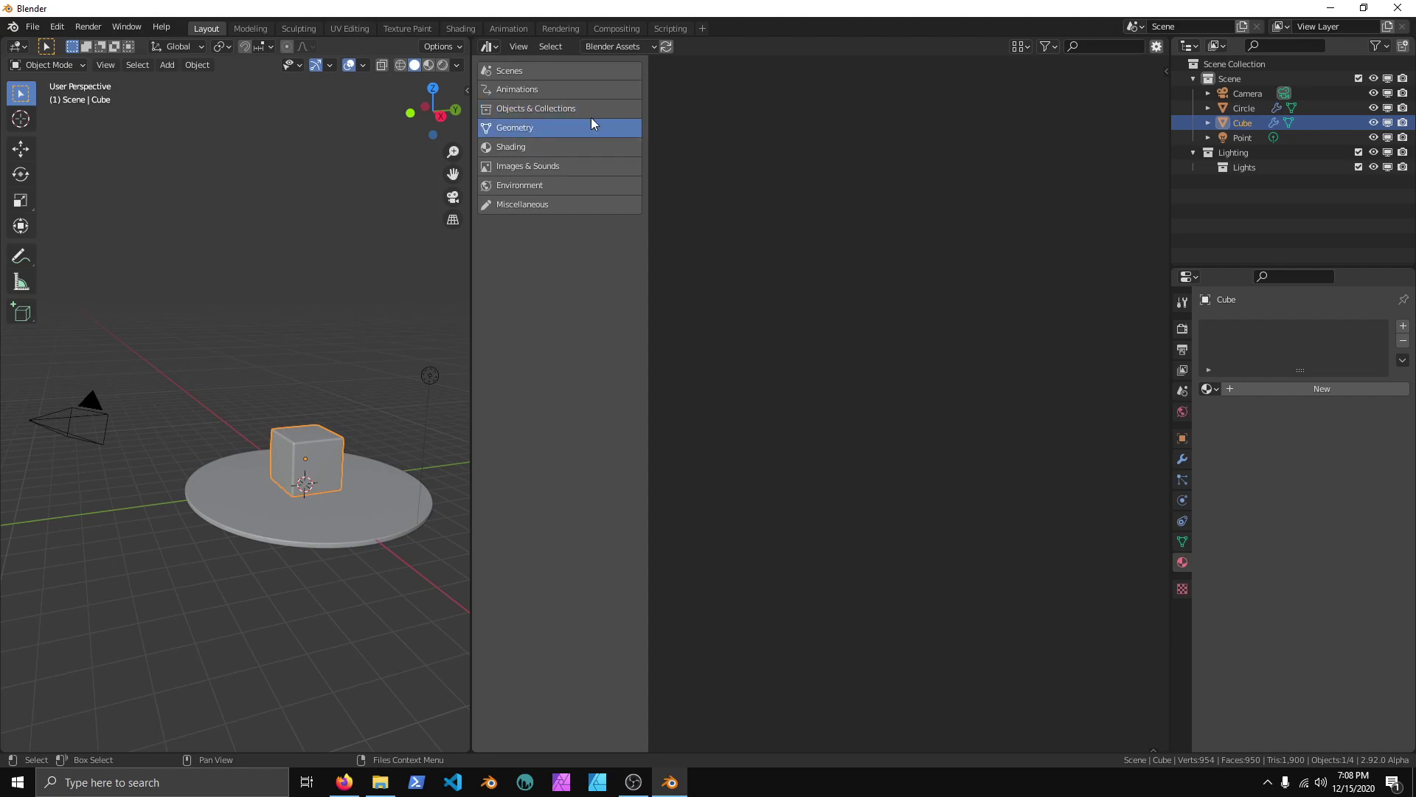
- Switch the Asset Browser to the Current File library
click(645, 47)
click(695, 73)
click(33, 27)
- Reopen Mesh Test.blend from recent files and make its right view an Asset Browser
mouse_move(63, 73)
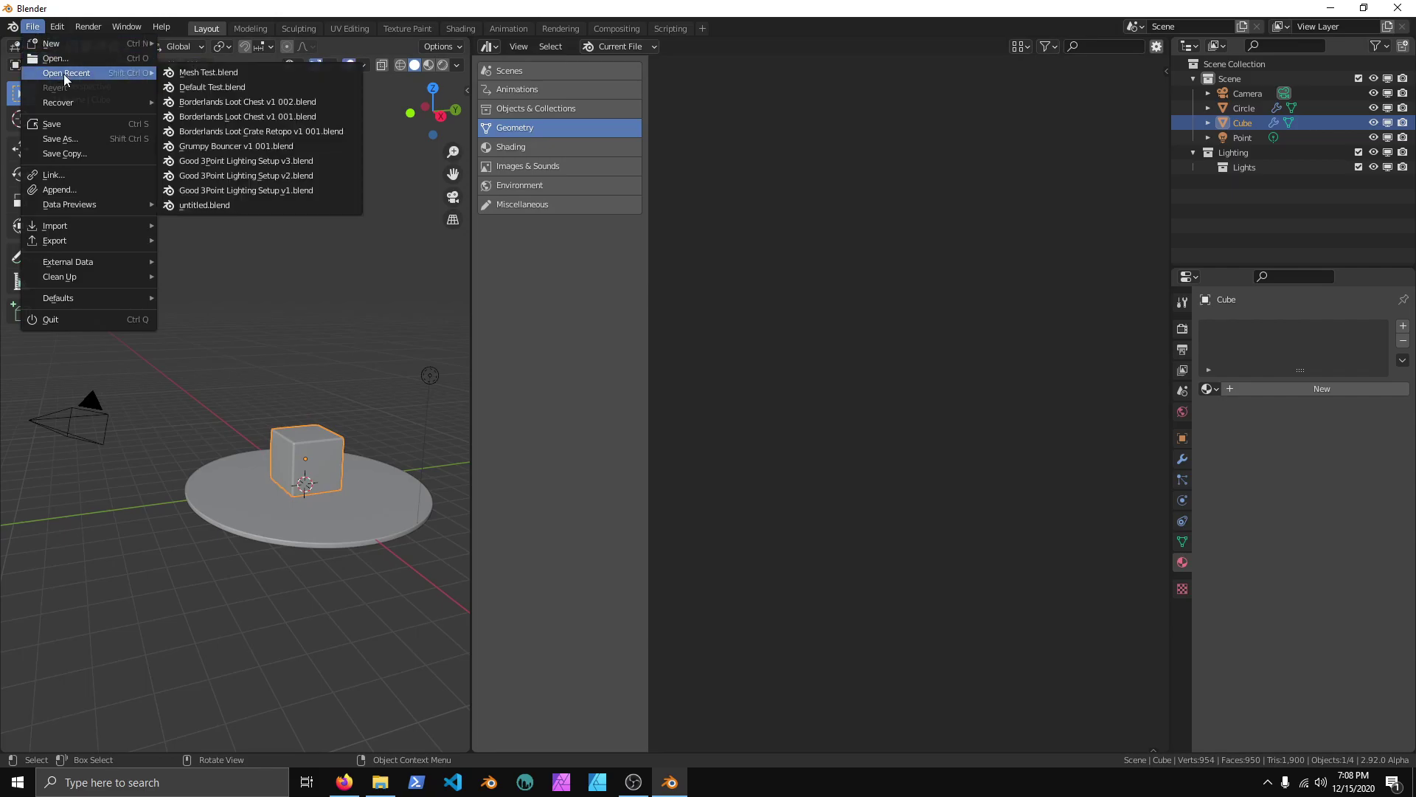
click(214, 71)
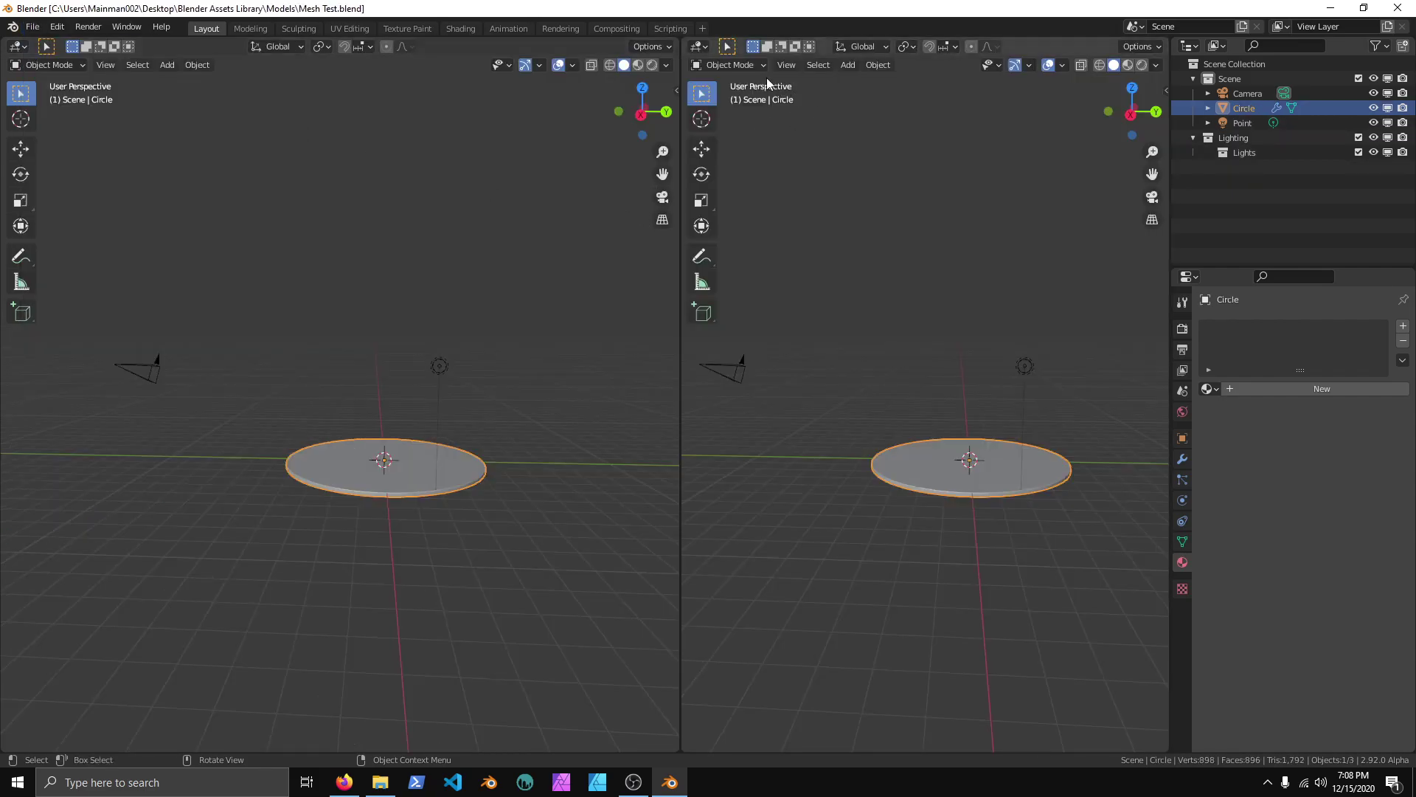
click(700, 46)
click(1044, 126)
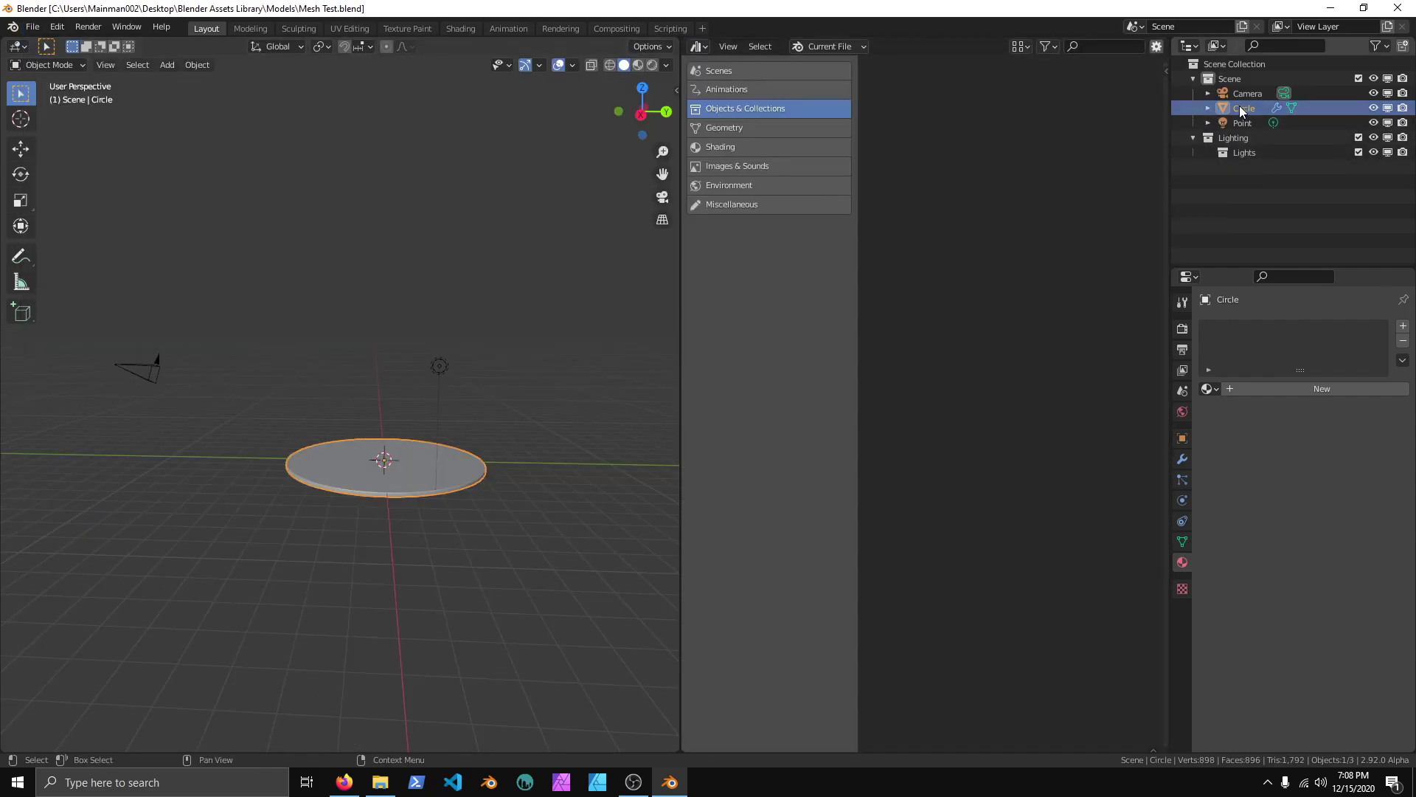
- Mark the Circle object as an asset in the Outliner and save Mesh Test.blend
click(1208, 107)
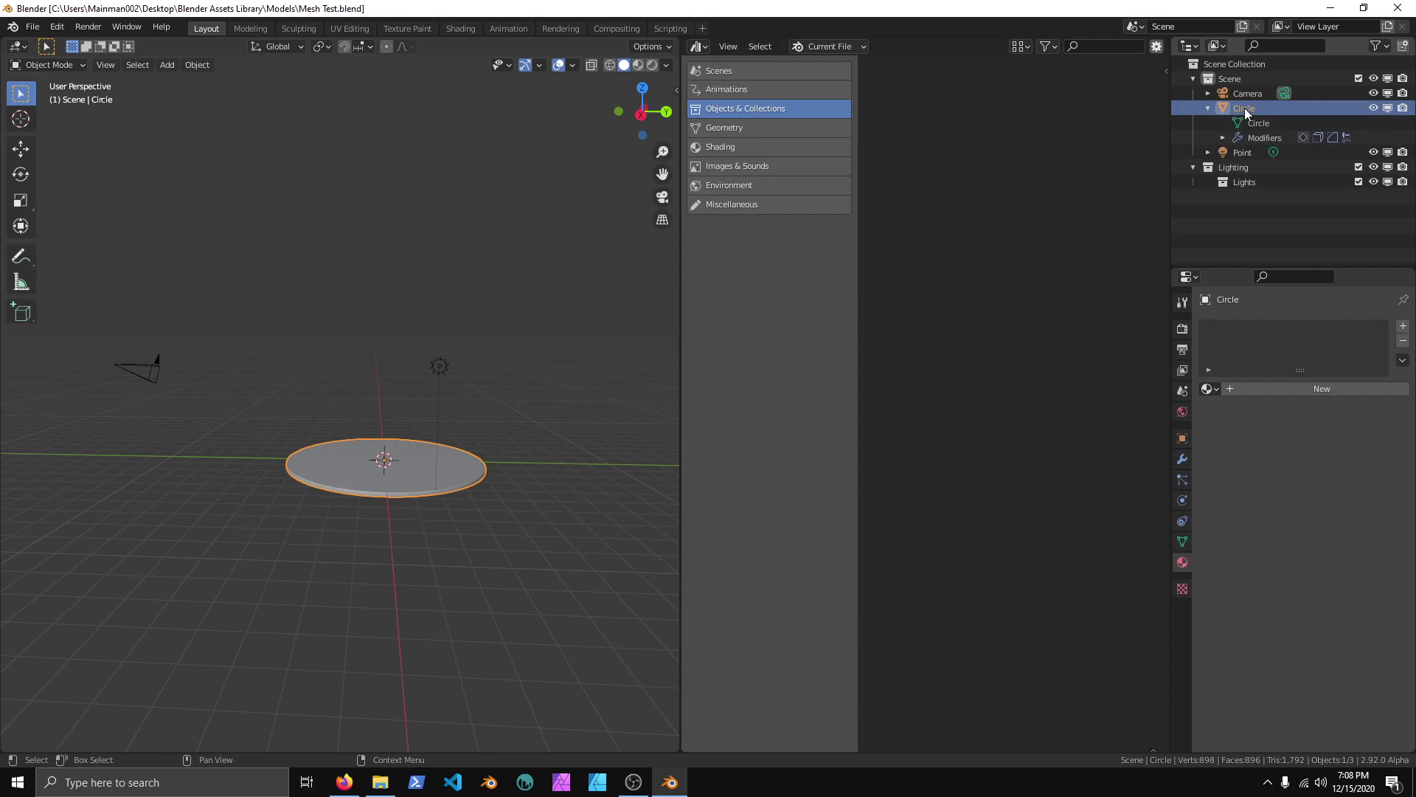
right_click(1245, 107)
click(1227, 110)
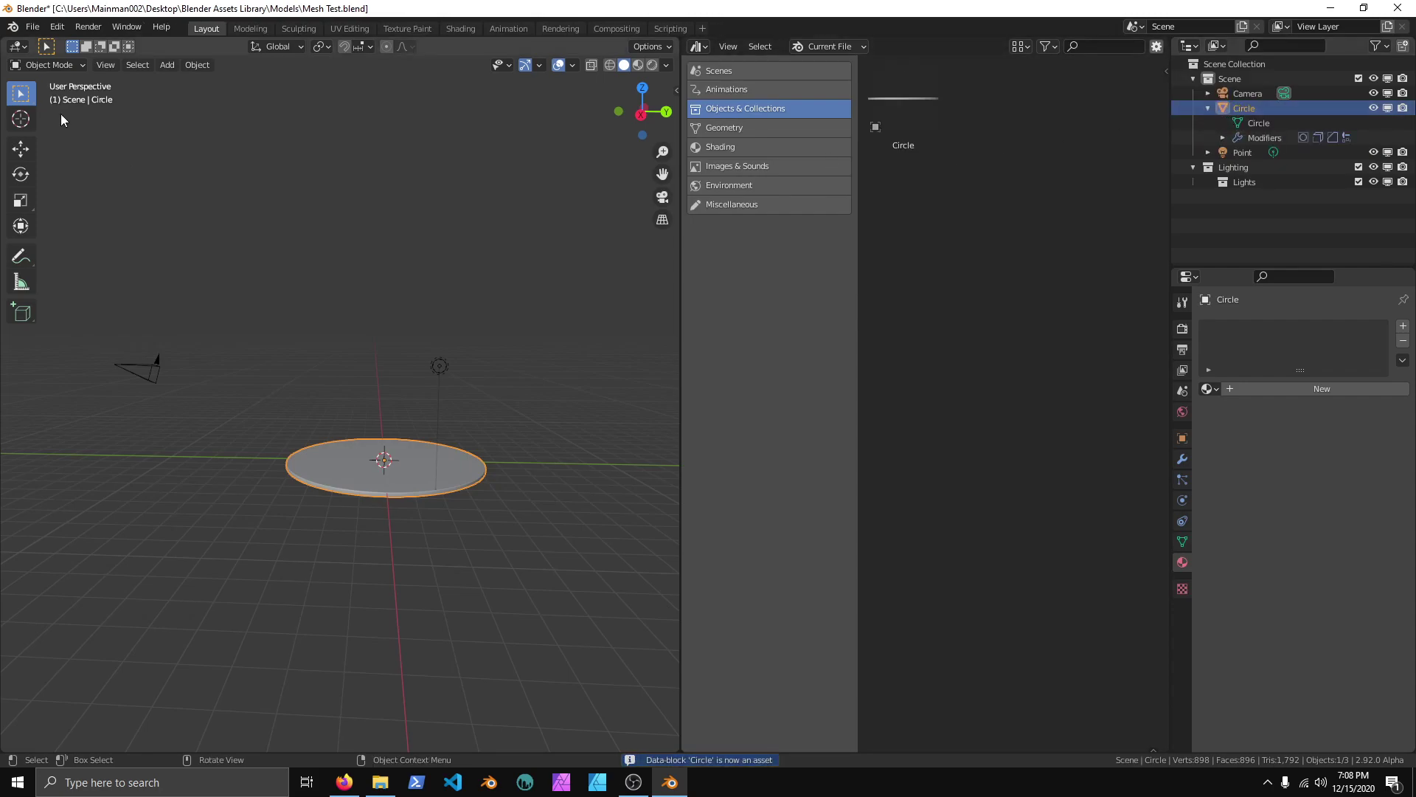
click(32, 27)
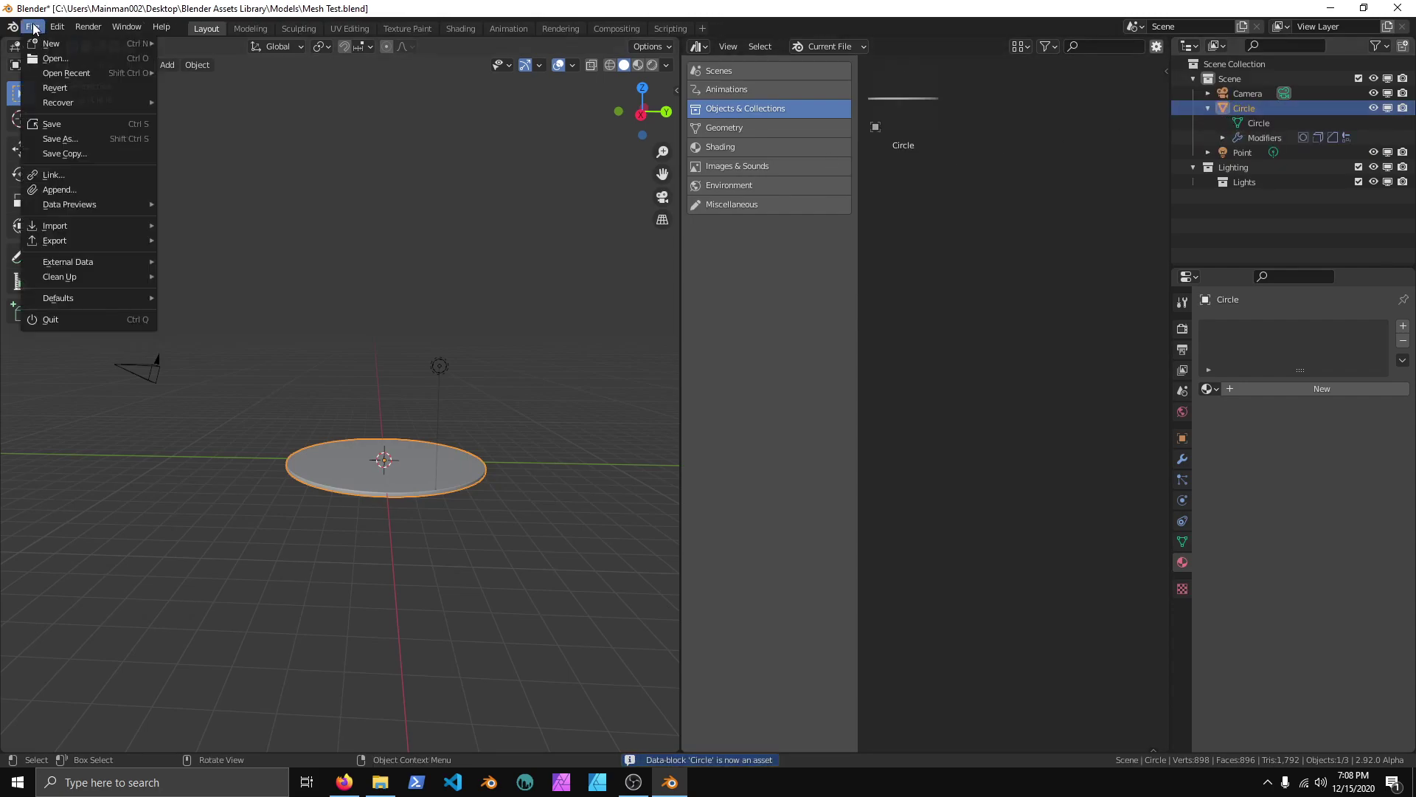
click(64, 126)
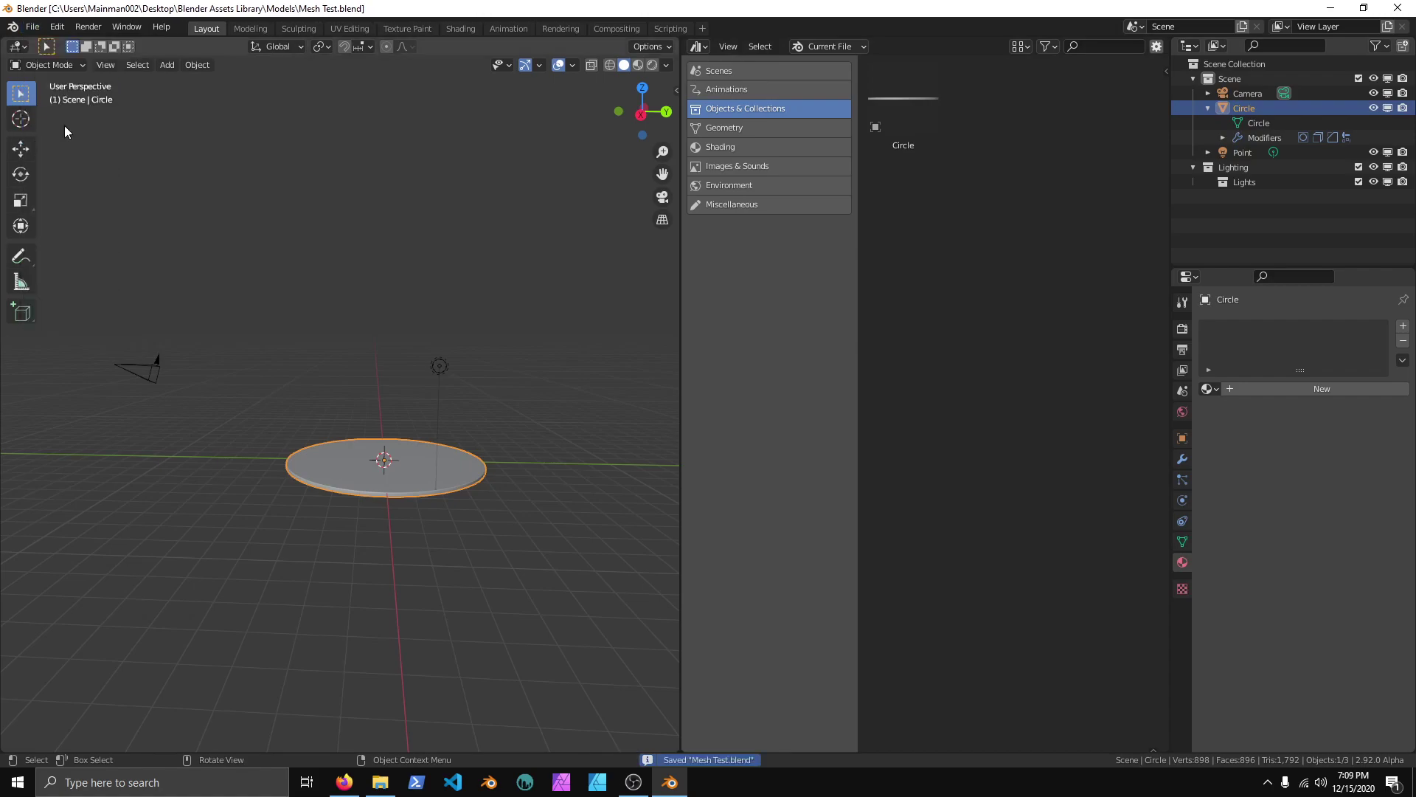
click(35, 27)
- Start a new General scene with an Asset Browser beside the 3D viewport
mouse_move(68, 72)
mouse_move(51, 43)
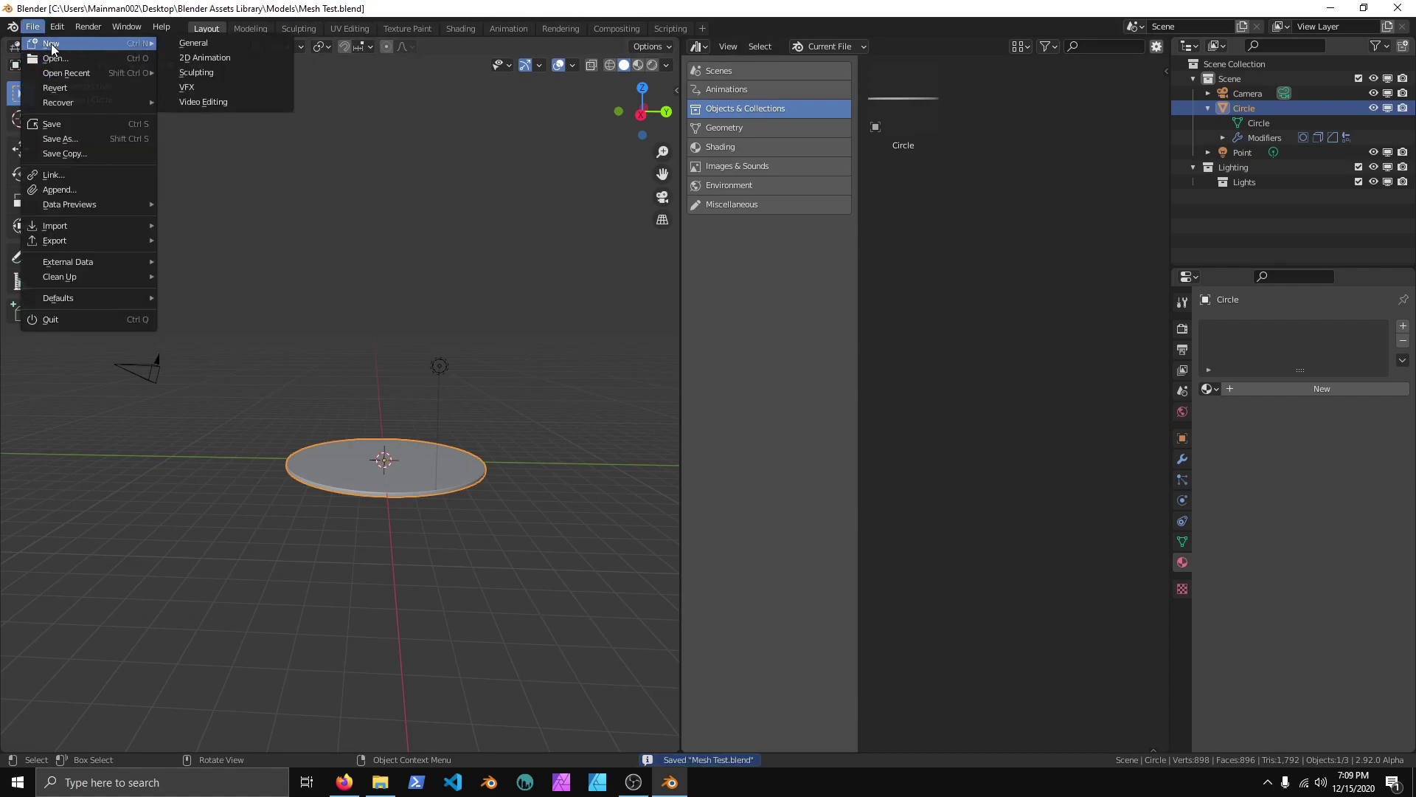
click(221, 48)
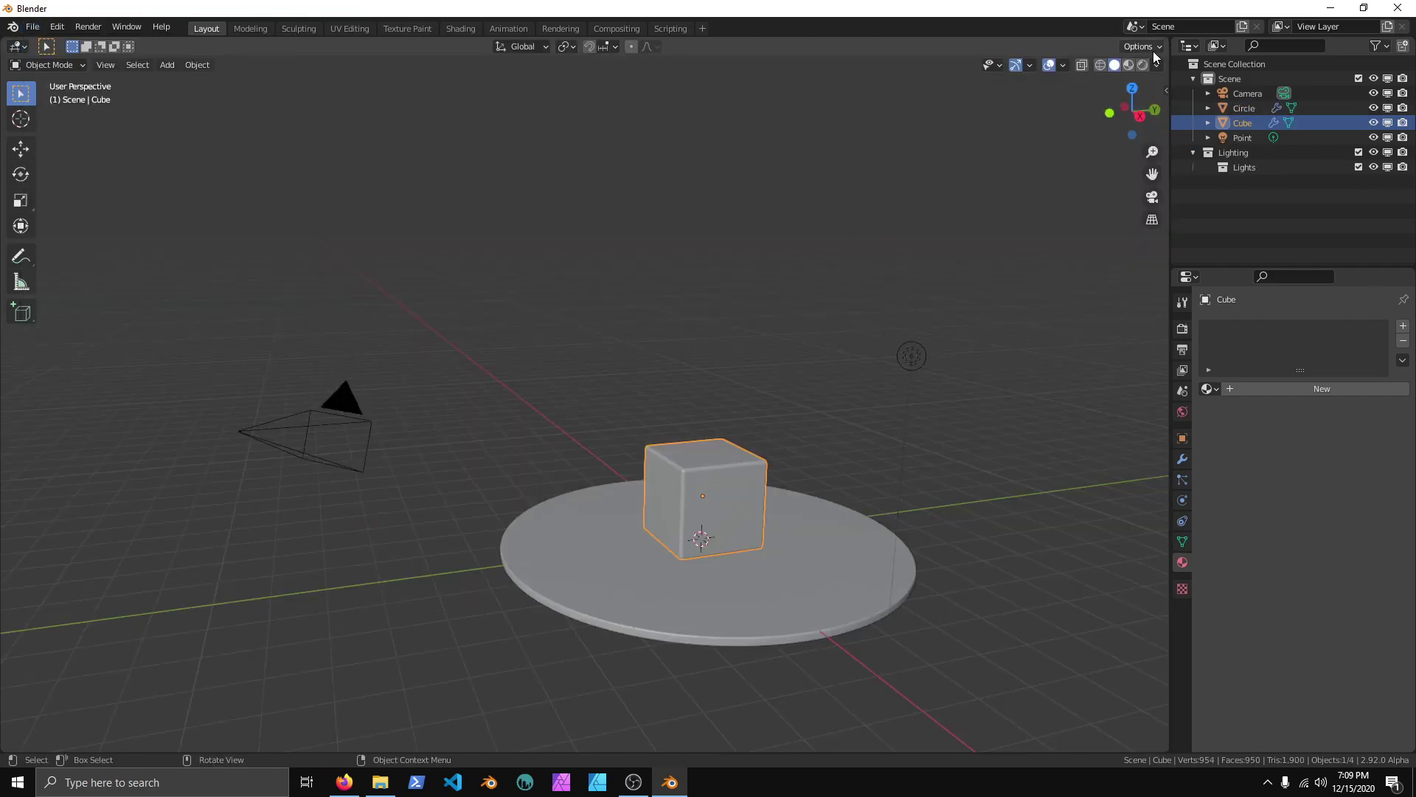
drag(1165, 41, 640, 50)
click(641, 48)
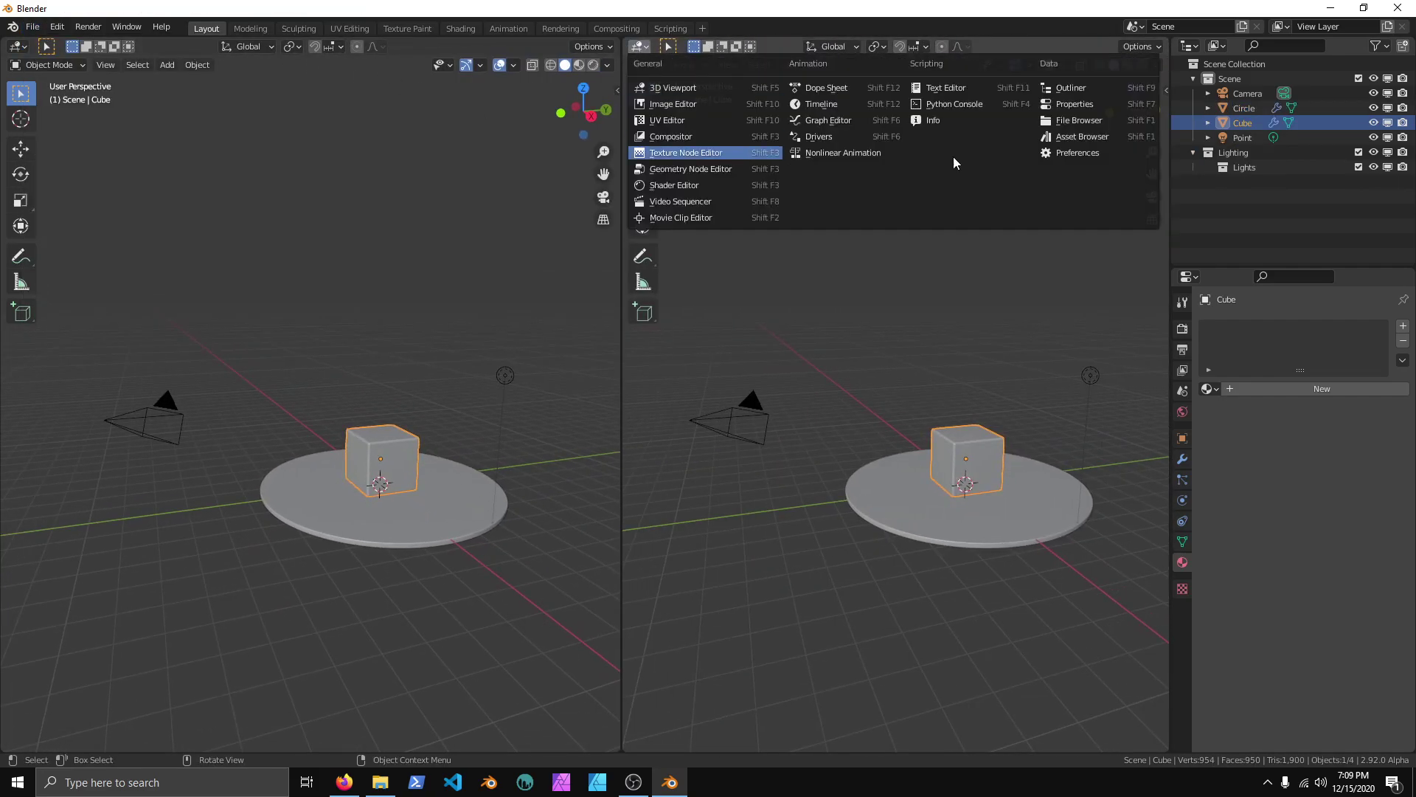
click(1073, 139)
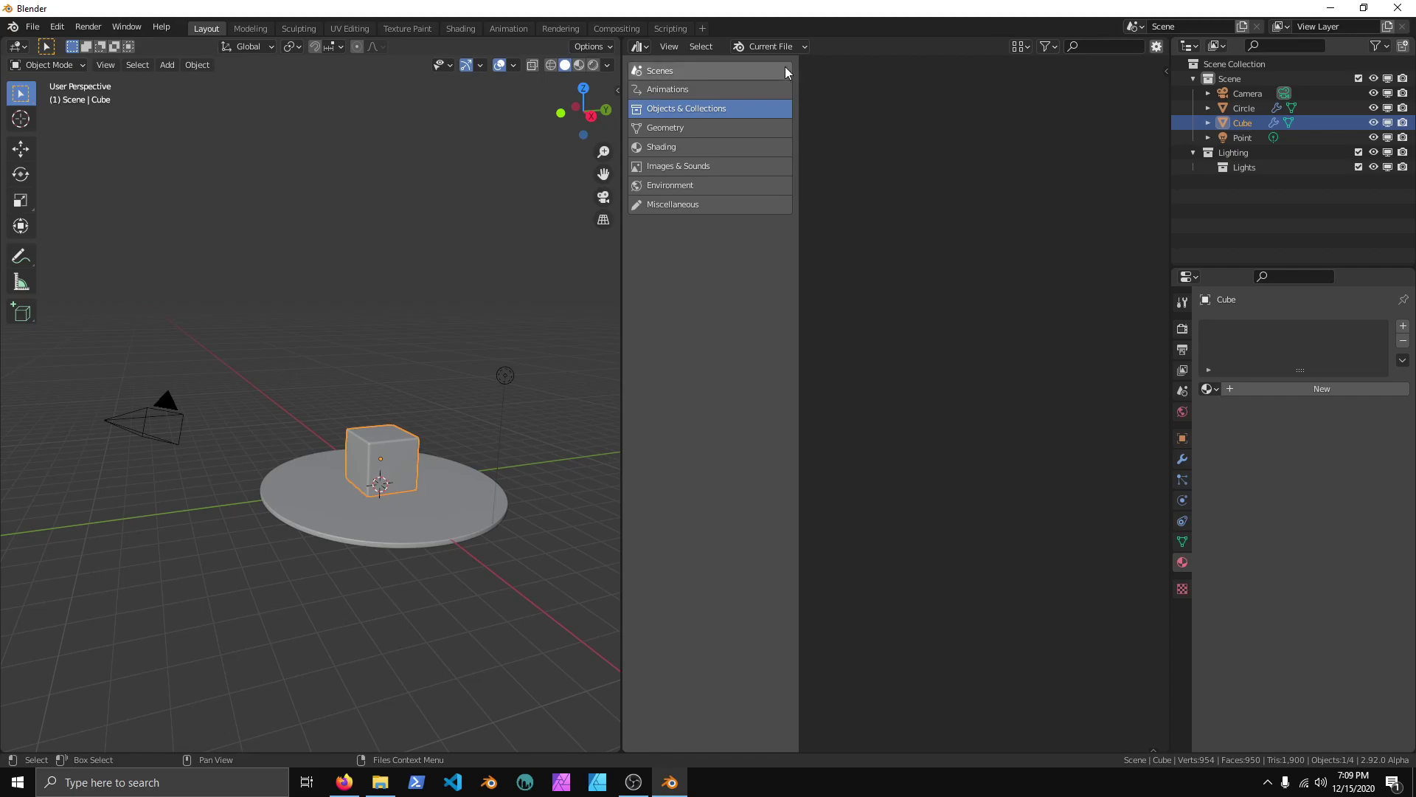
- Cycle the asset library through Blender Assets, Current File and Default, ending on Blender Assets
click(754, 45)
click(769, 101)
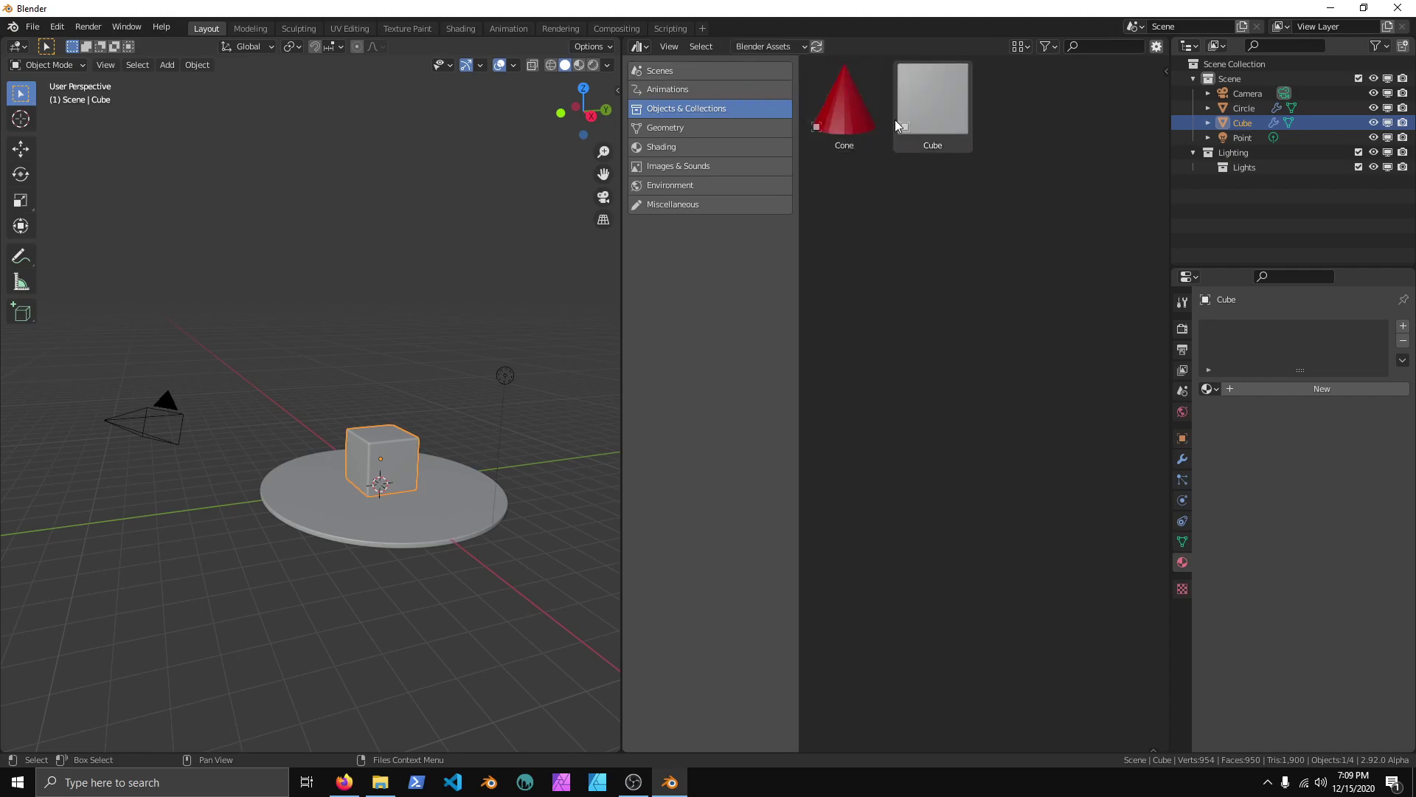
click(803, 48)
click(809, 47)
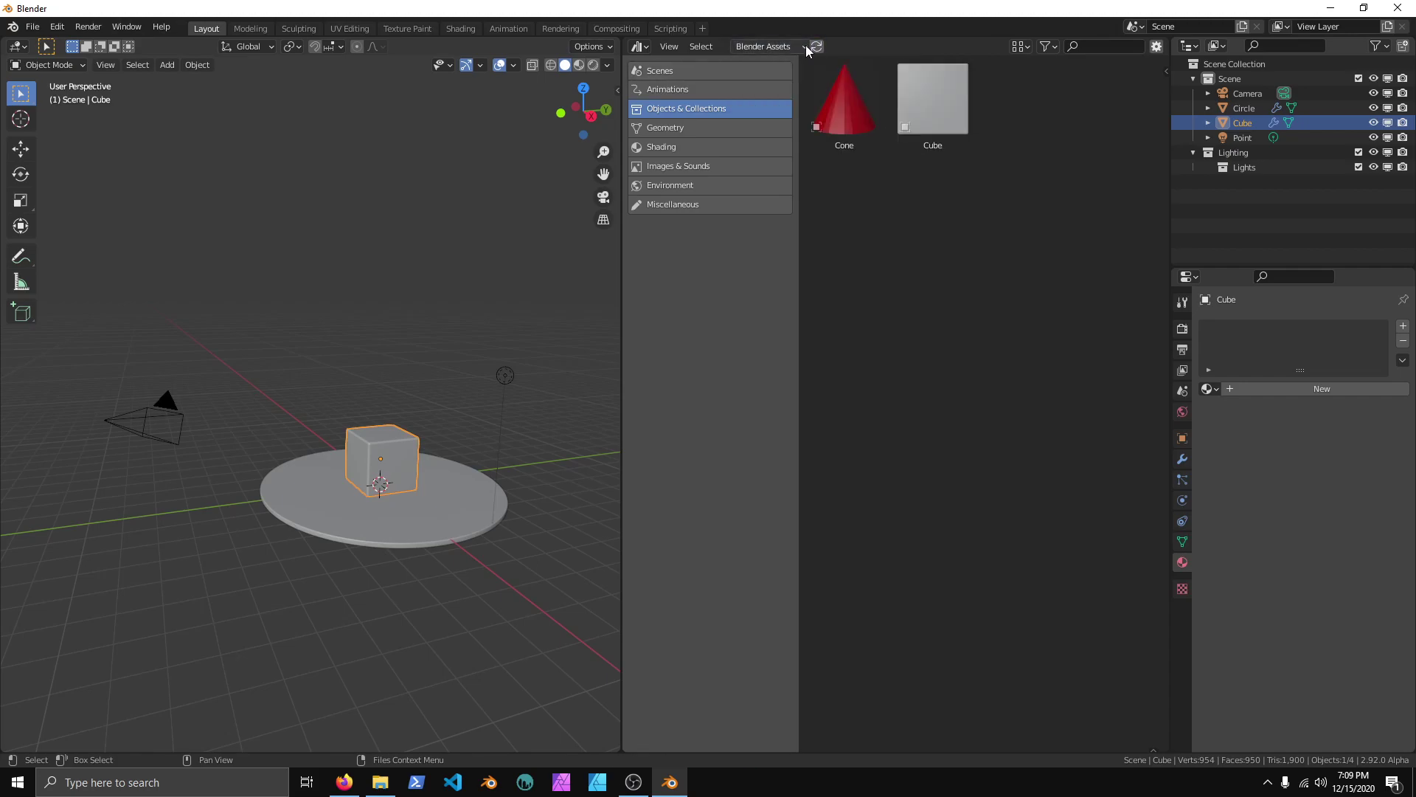
click(786, 49)
click(763, 73)
click(808, 46)
click(765, 70)
click(796, 48)
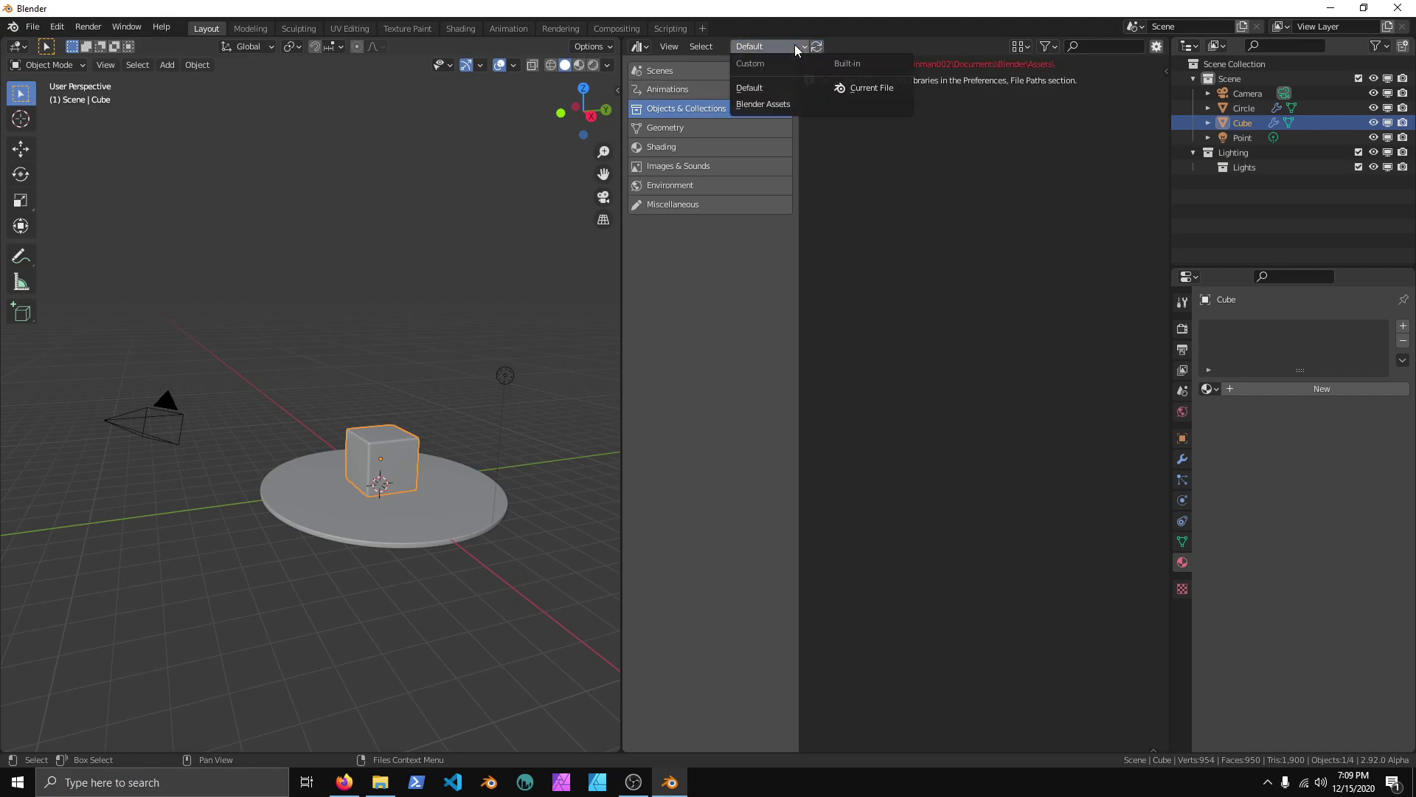
click(777, 104)
- Browse the Geometry, Shading, Images & Sounds, Environment, Miscellaneous, Animations and Scenes categories, widening the browser
click(704, 127)
click(697, 147)
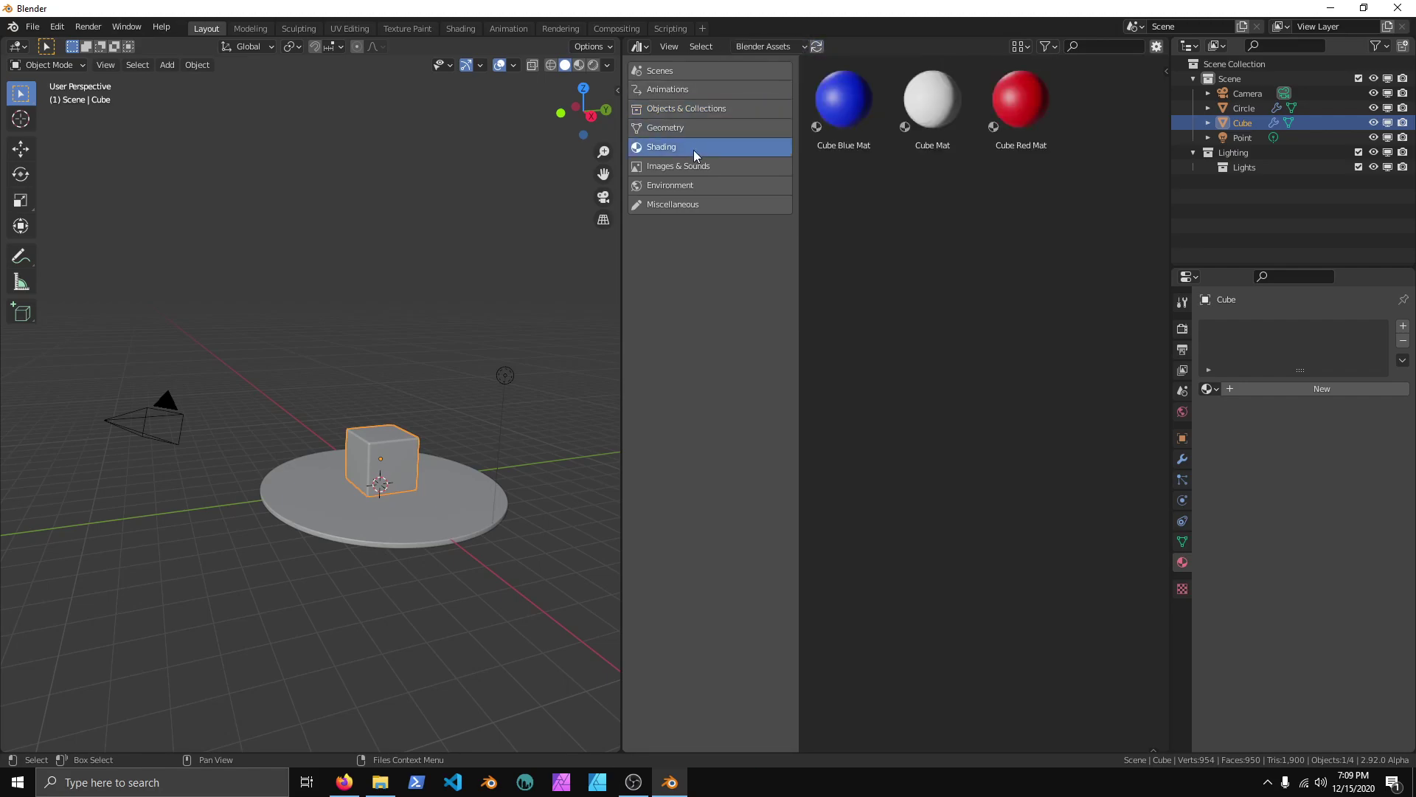
click(687, 167)
click(684, 187)
click(682, 205)
click(671, 88)
click(673, 70)
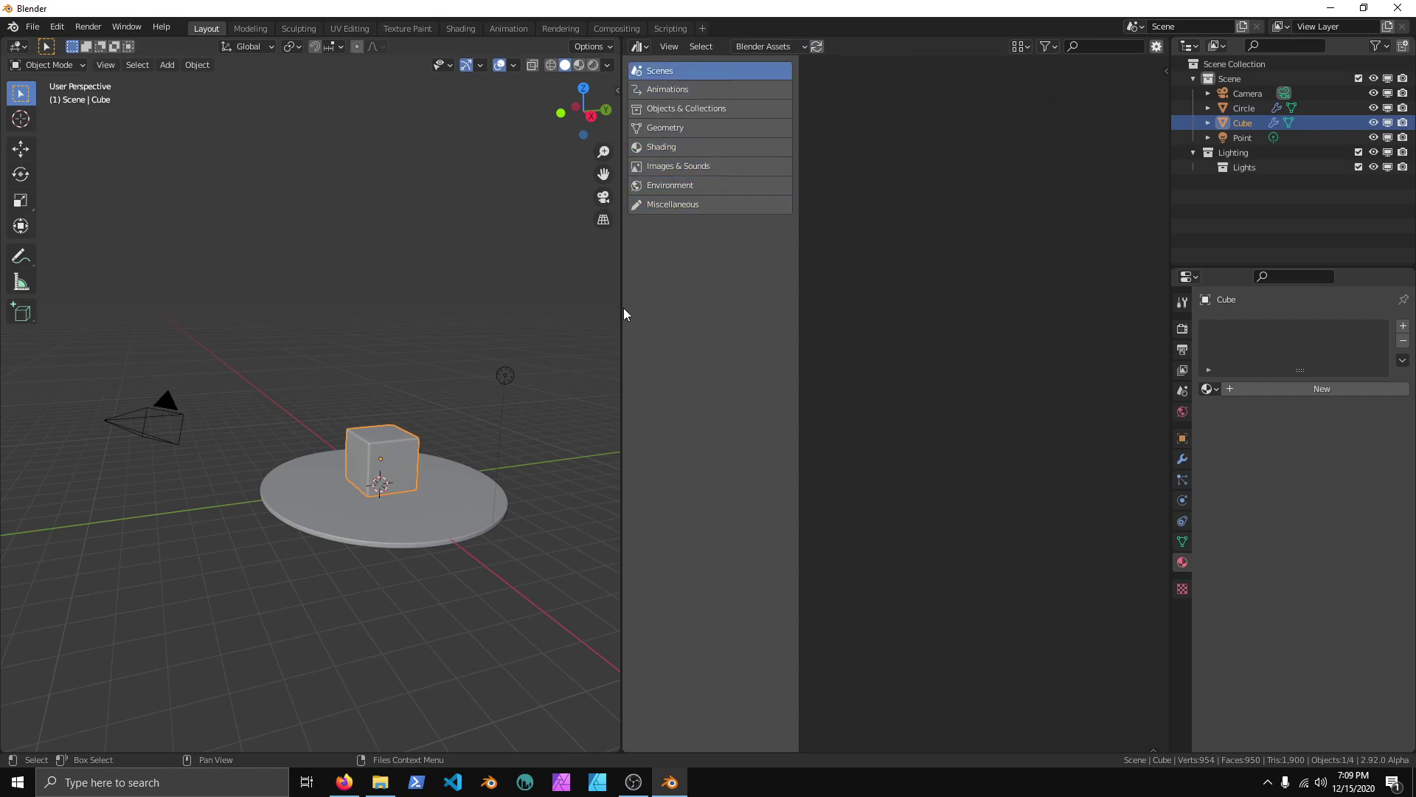
drag(623, 307, 526, 307)
click(135, 33)
- Show the system console log, then open Preferences at File Paths
click(166, 180)
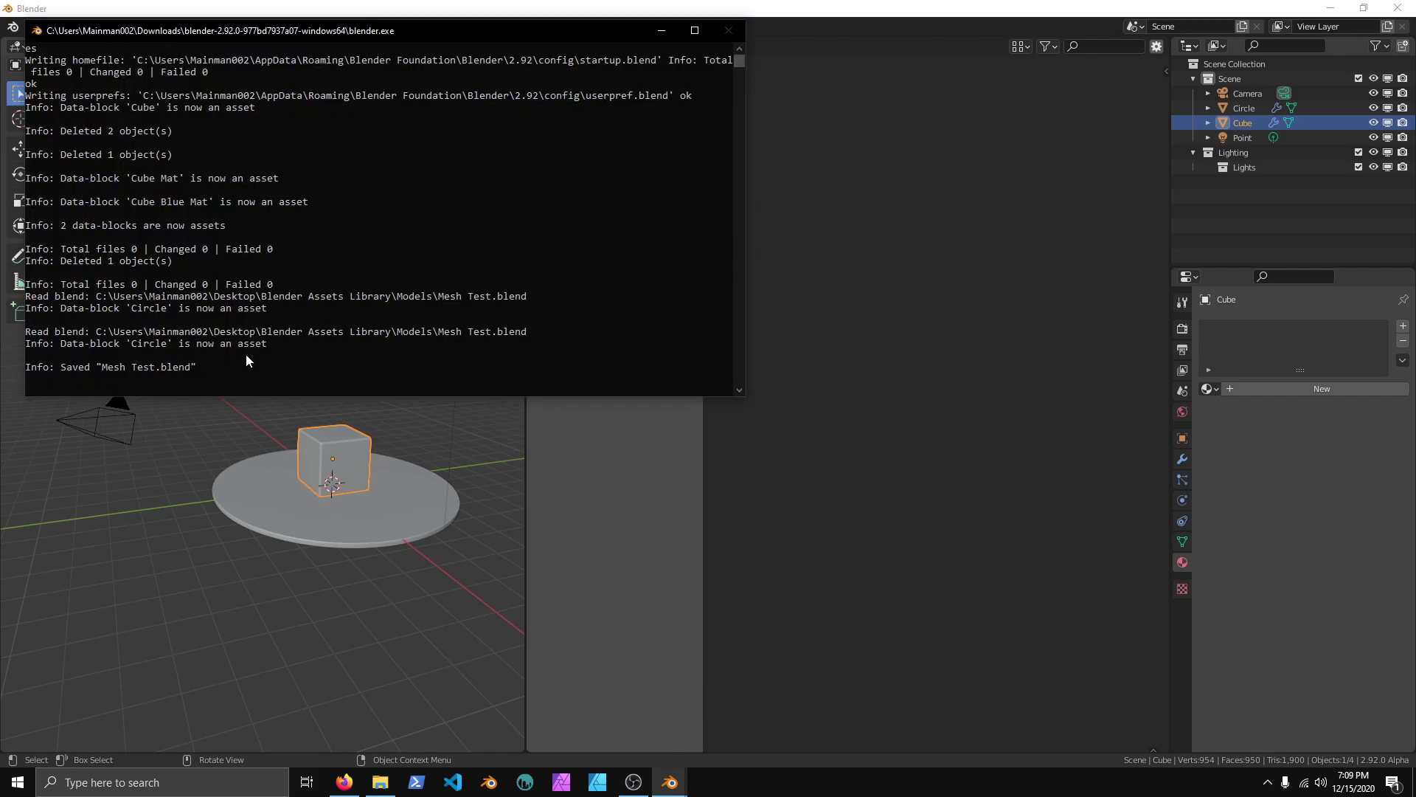
click(564, 416)
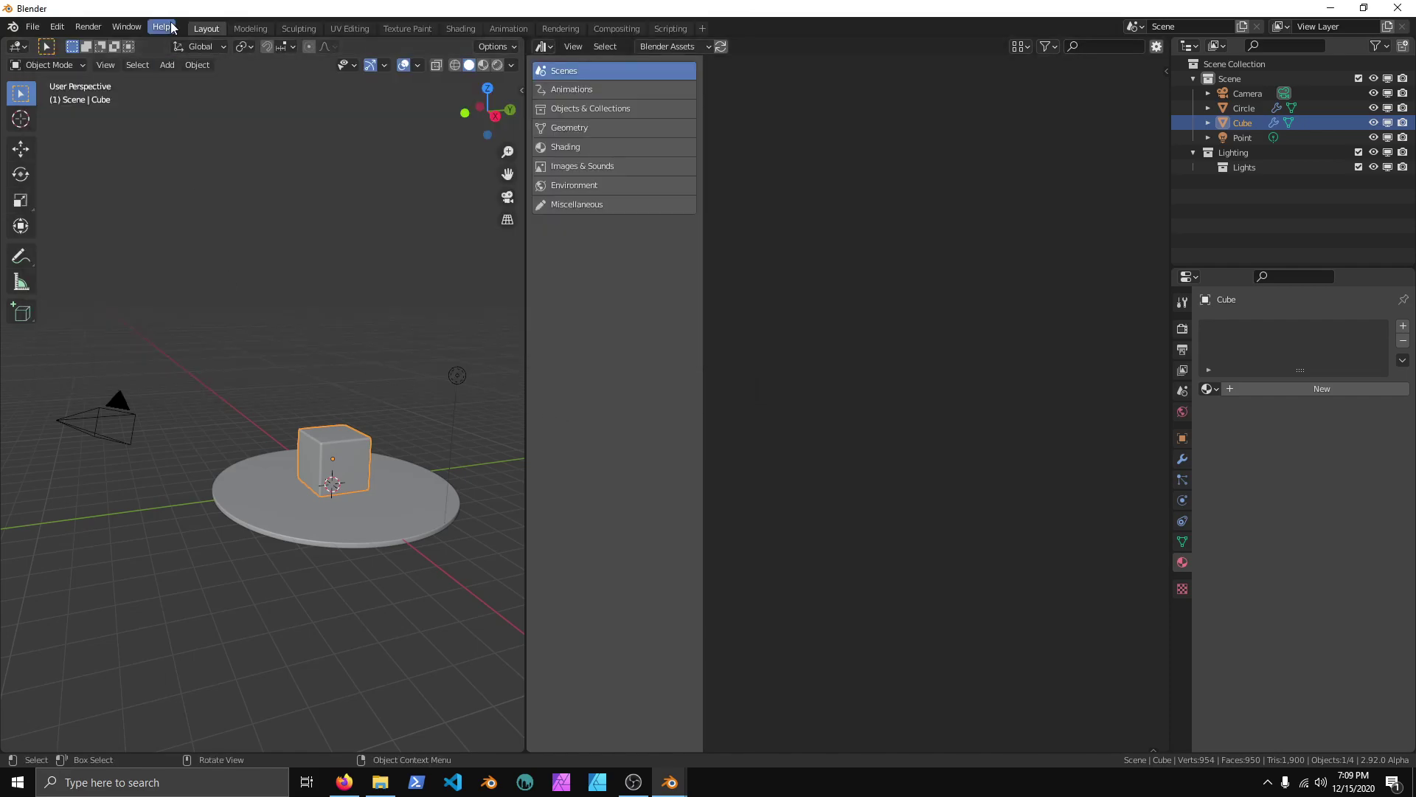
click(57, 27)
click(77, 252)
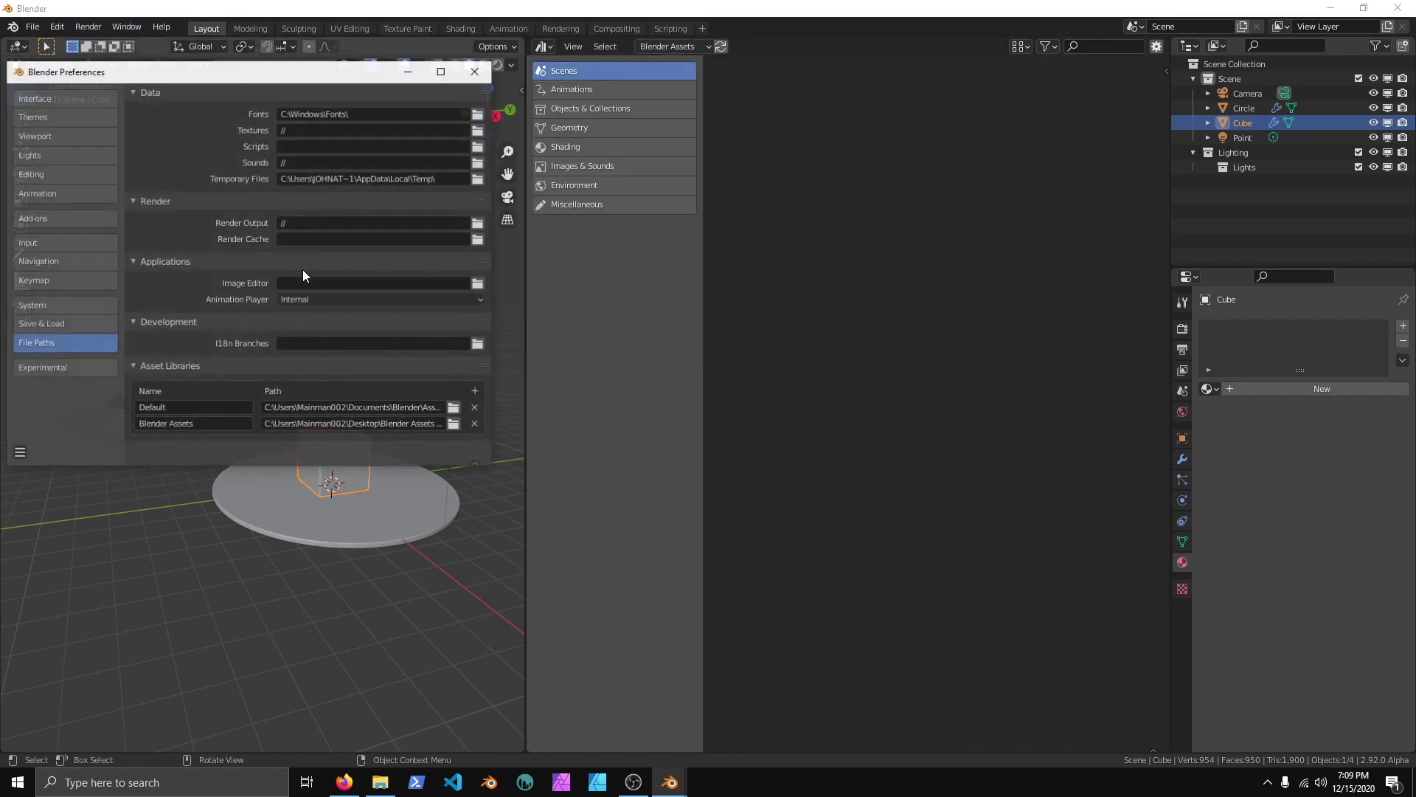
- Remove the Default asset library, save the preferences and close the window
click(476, 410)
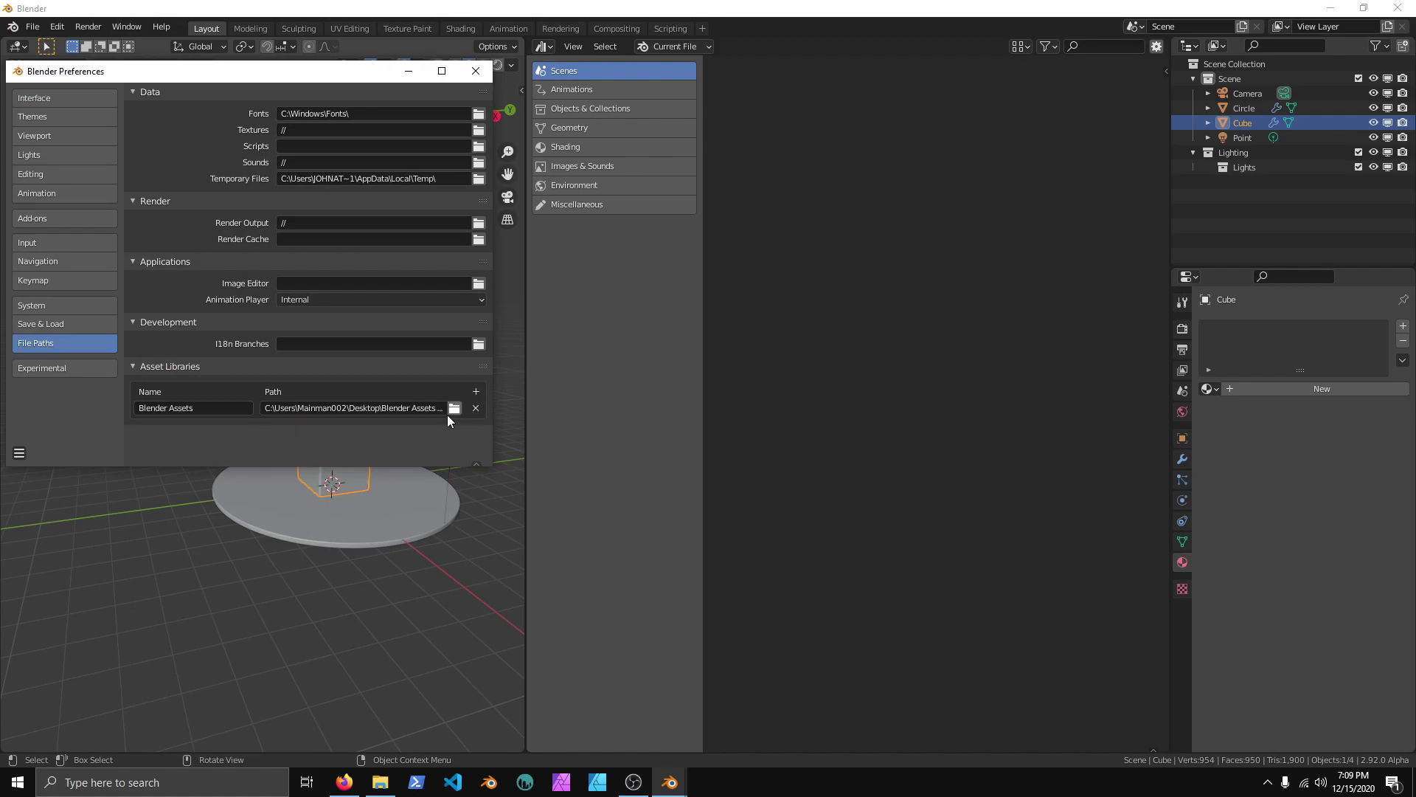
click(19, 453)
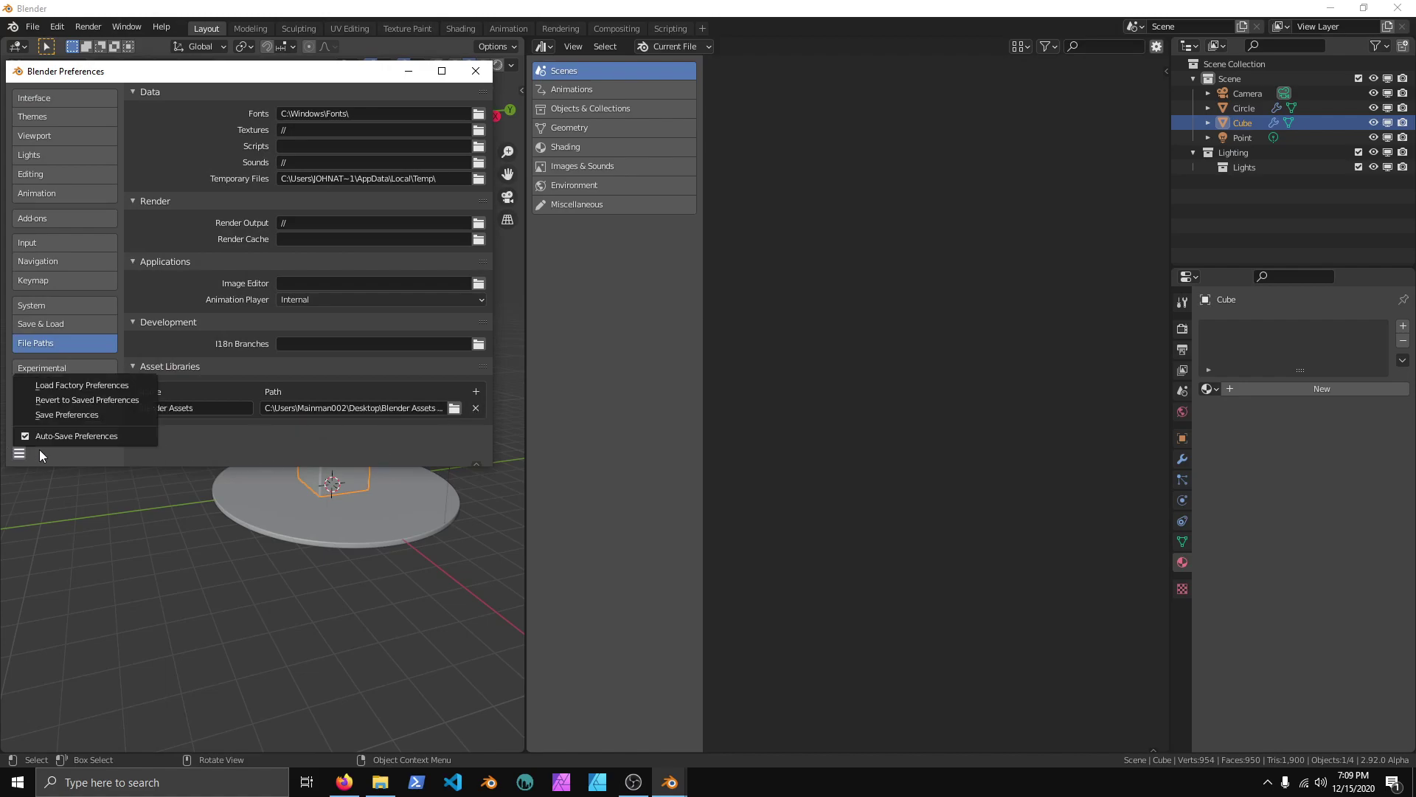
click(46, 410)
click(475, 70)
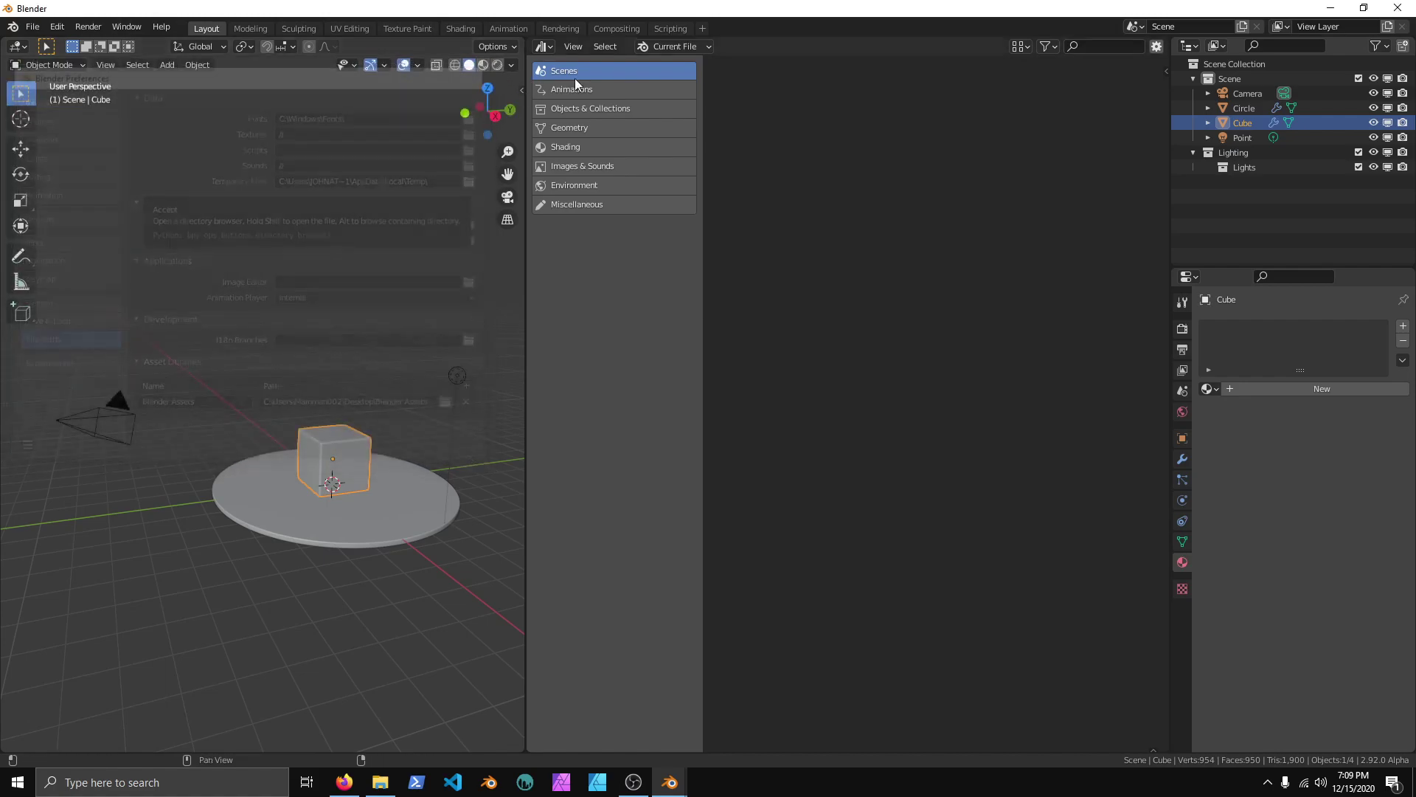
- Switch to Blender Assets and view the Shading category's Cube Blue Mat, Cube Mat and Cube Red Mat
click(673, 46)
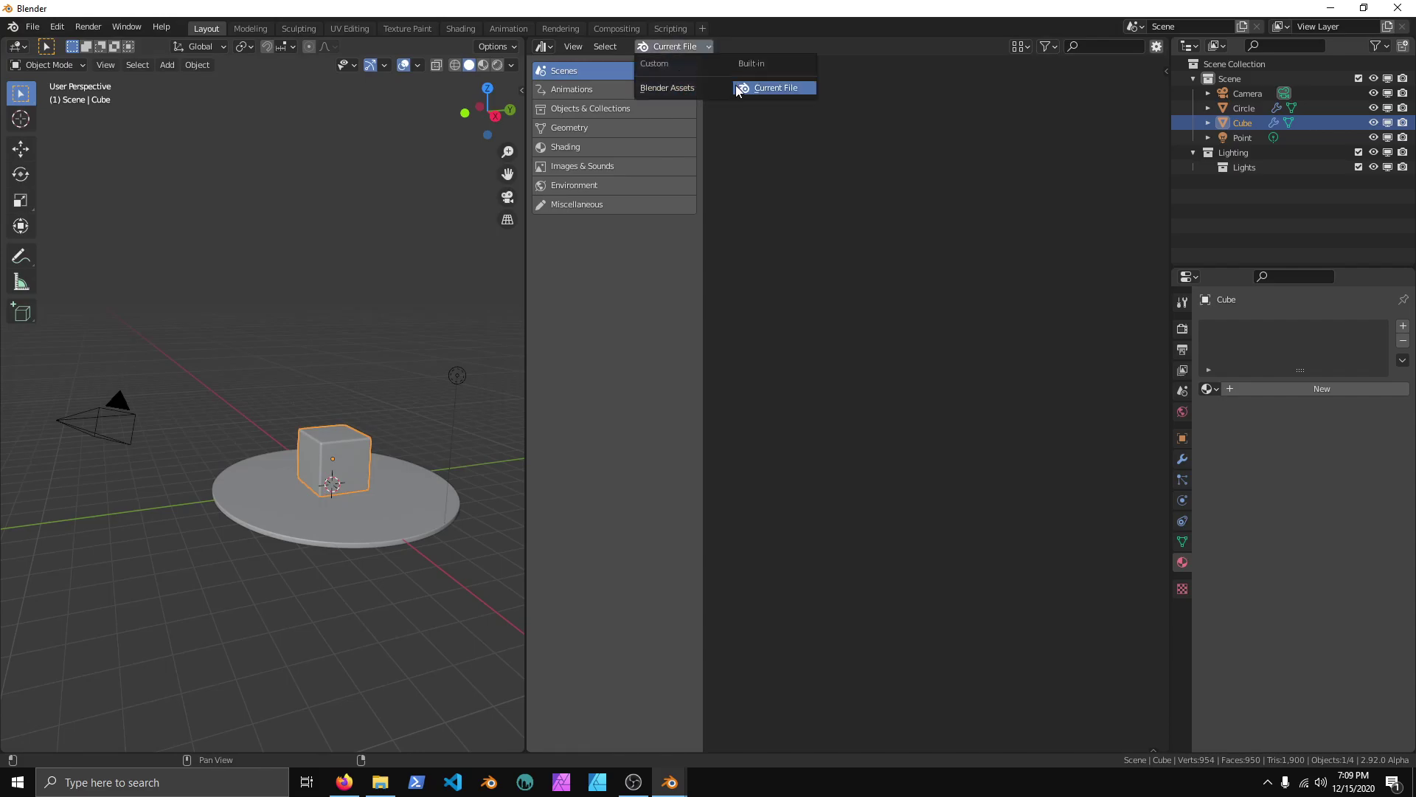
click(671, 88)
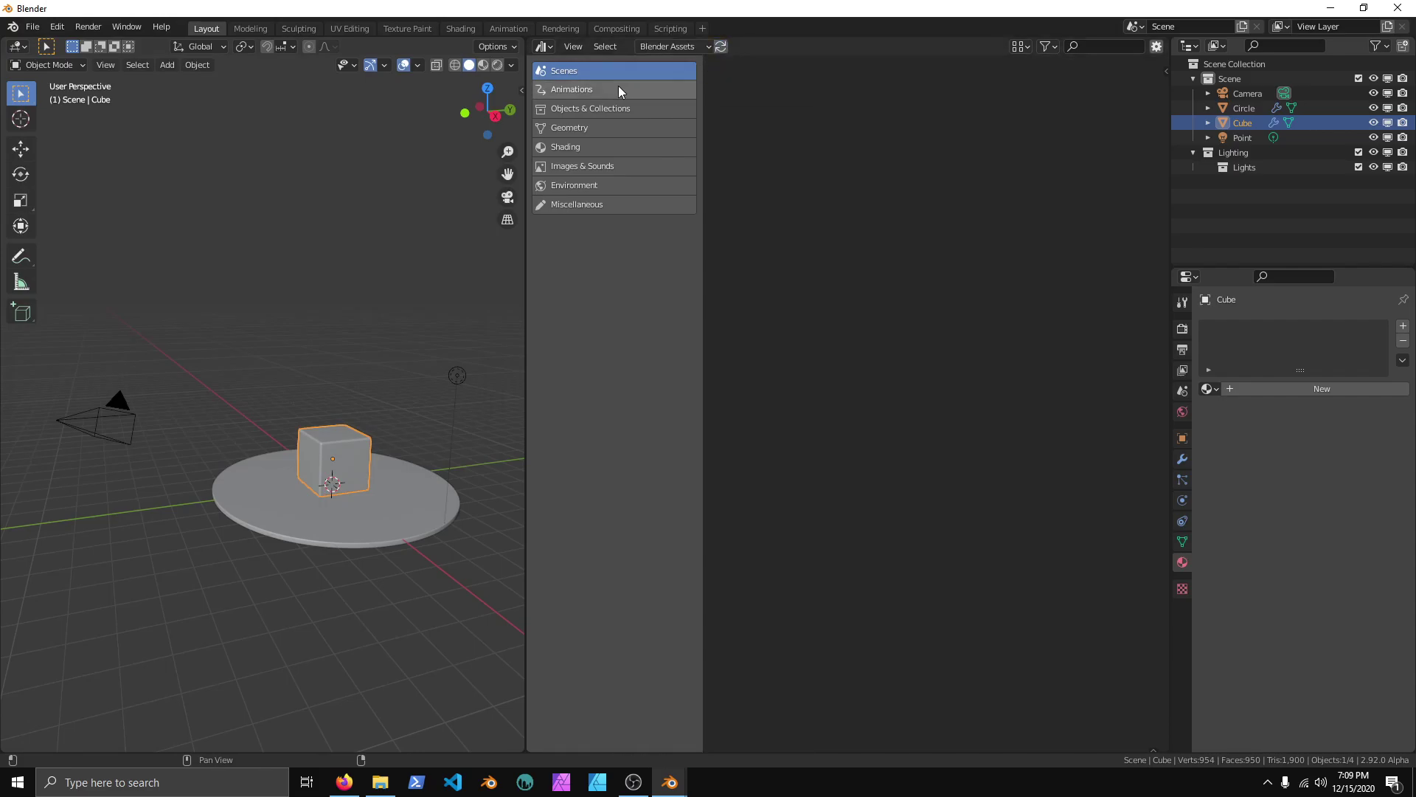
click(595, 106)
click(590, 146)
click(589, 129)
click(591, 152)
- Add a new asset library named 'Meshes Test' in the File Paths preferences
click(56, 27)
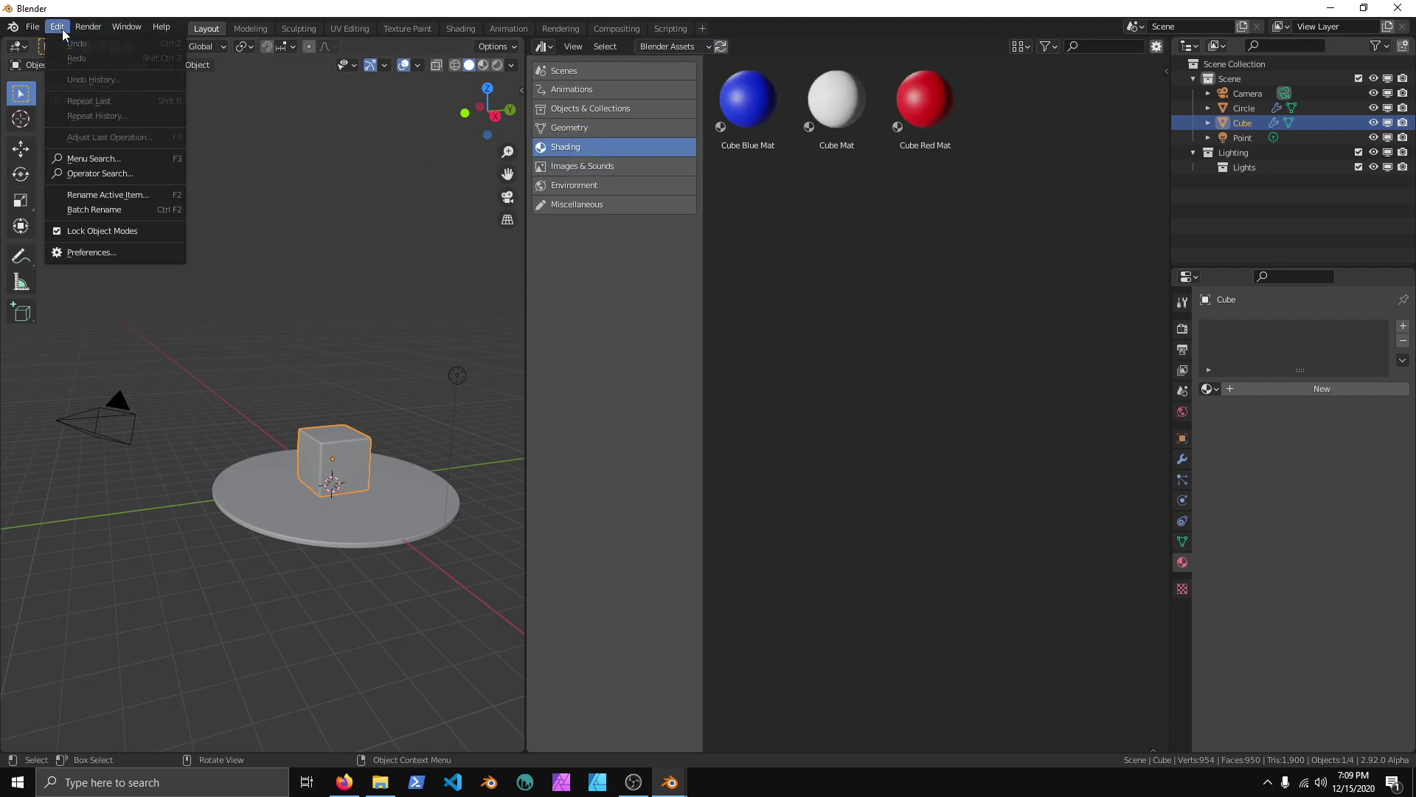
click(85, 253)
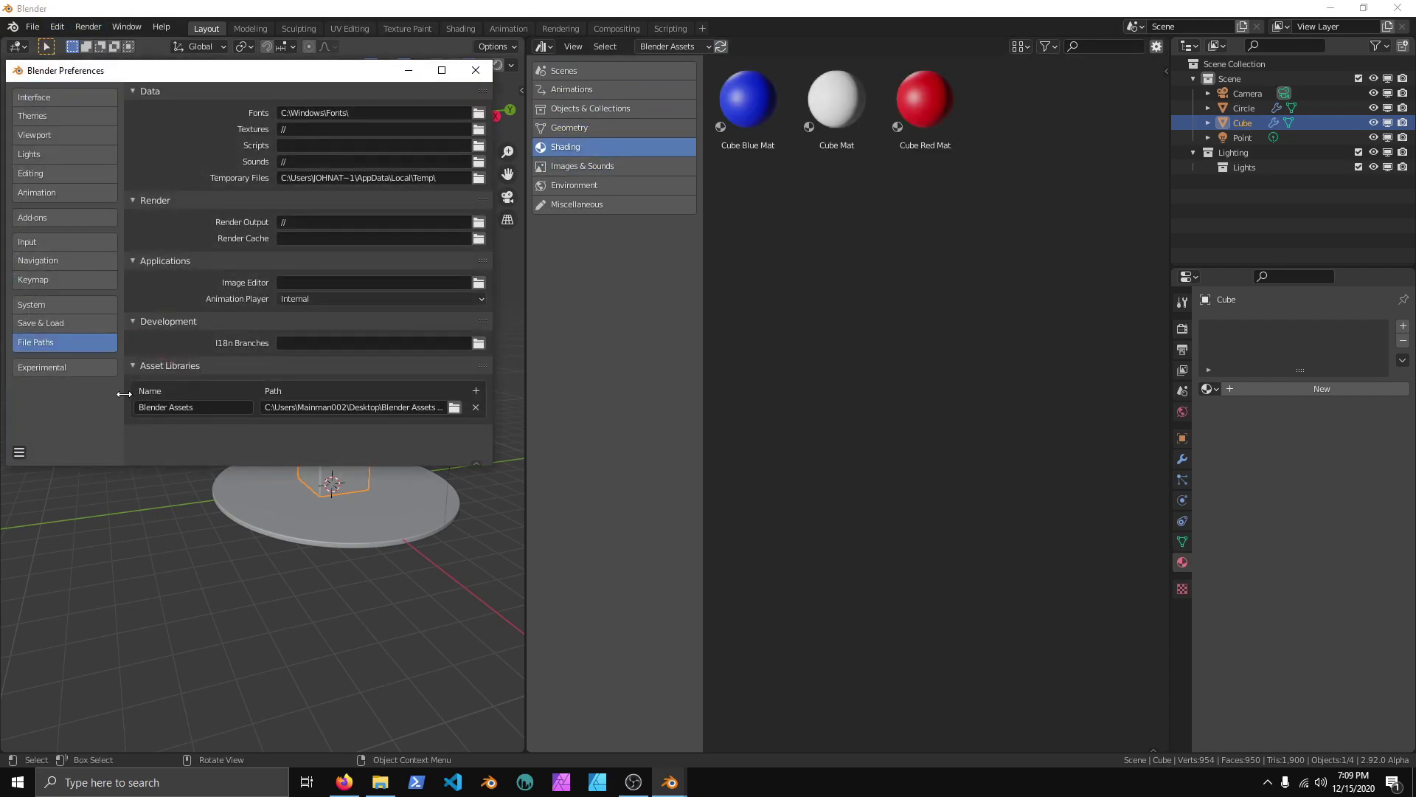
click(476, 392)
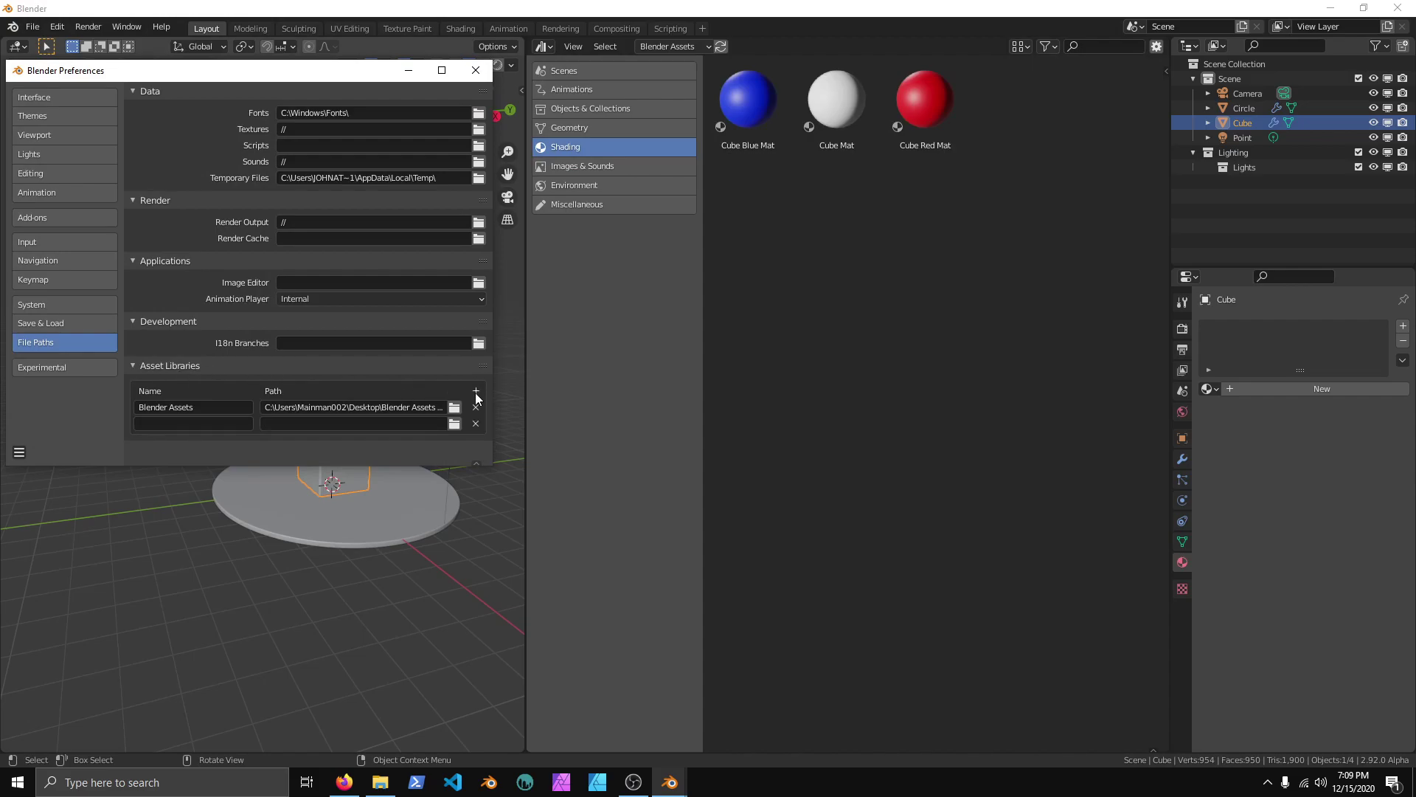
double_click(208, 425)
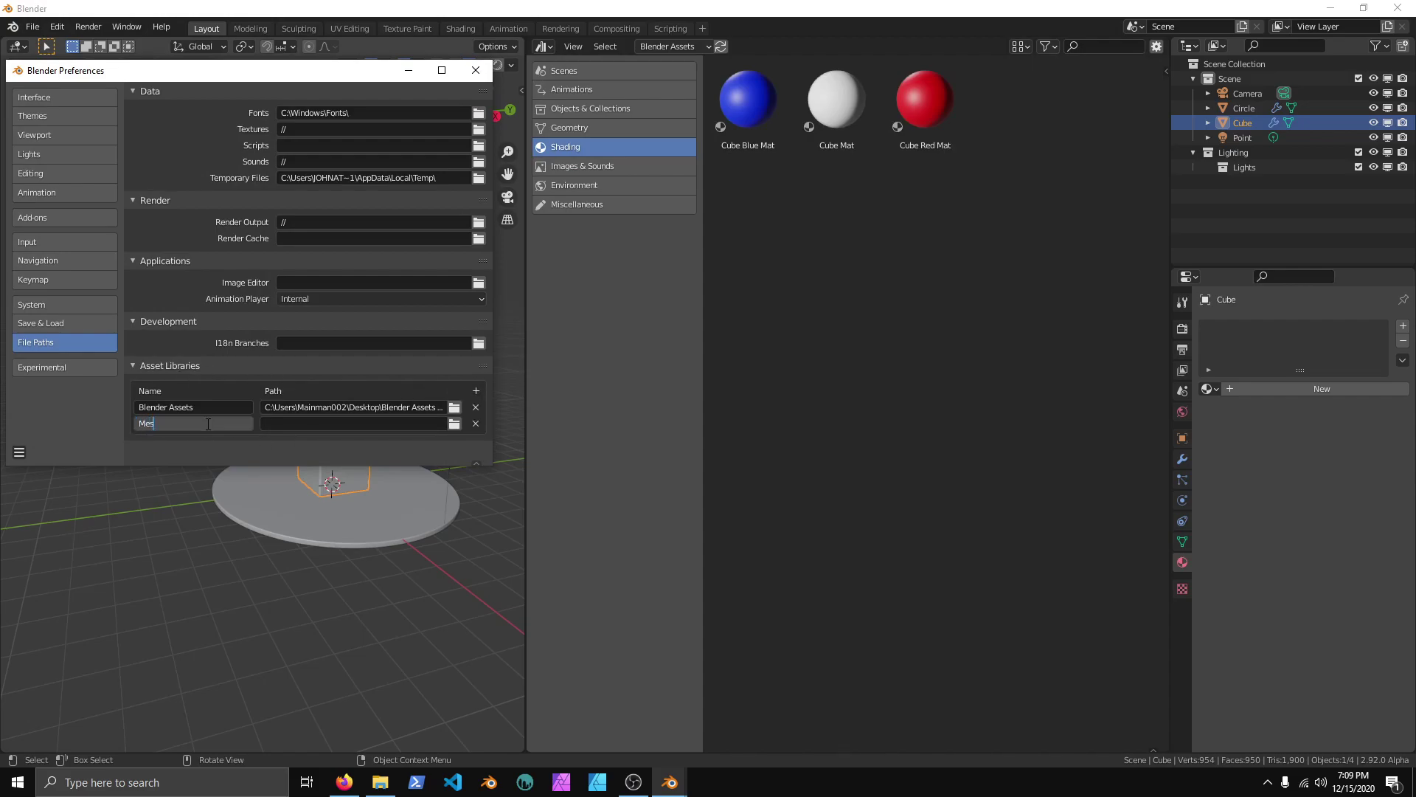
text(Meshes Test)
key(Return)
- Point Meshes Test to the Models folder in Blender Assets Library, then close Preferences
click(451, 425)
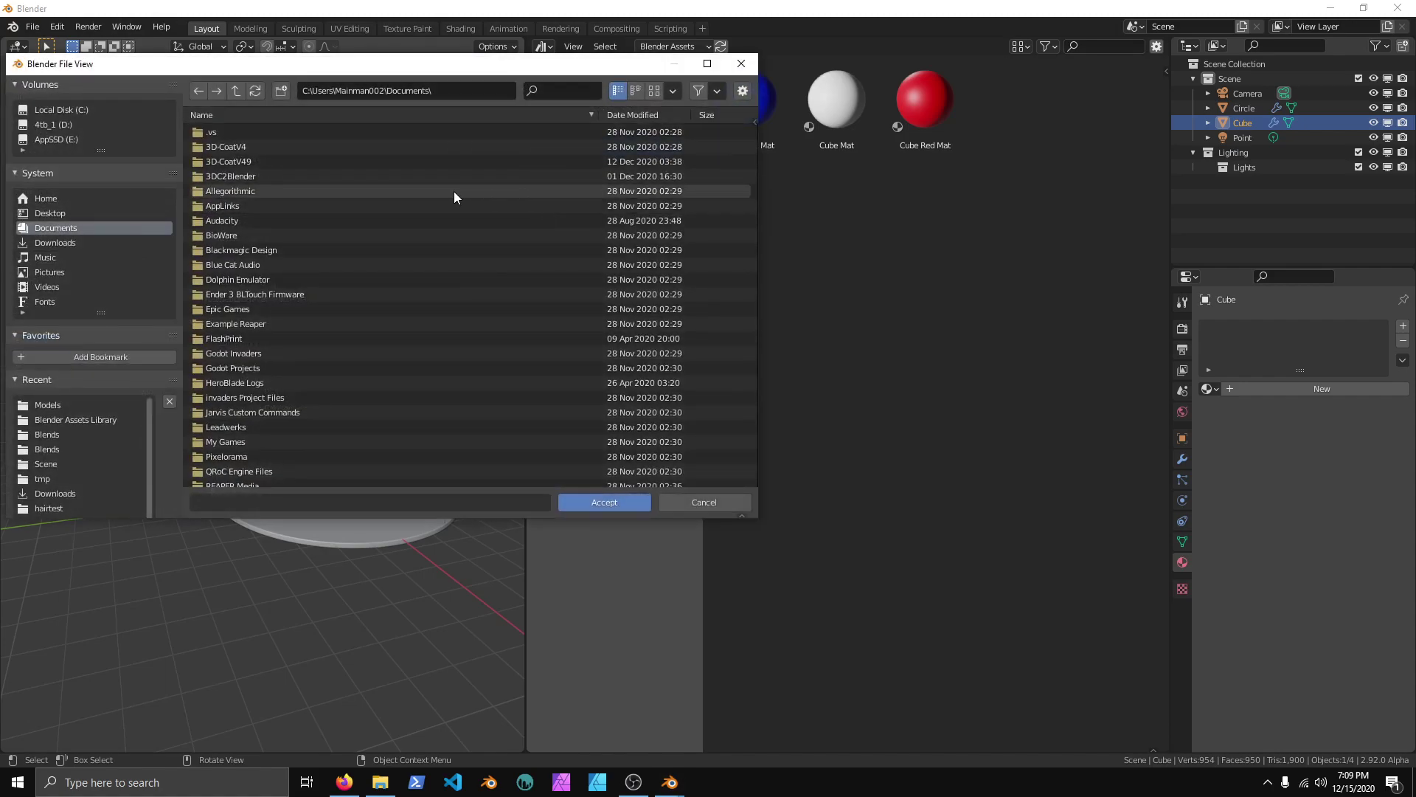
click(51, 214)
click(205, 132)
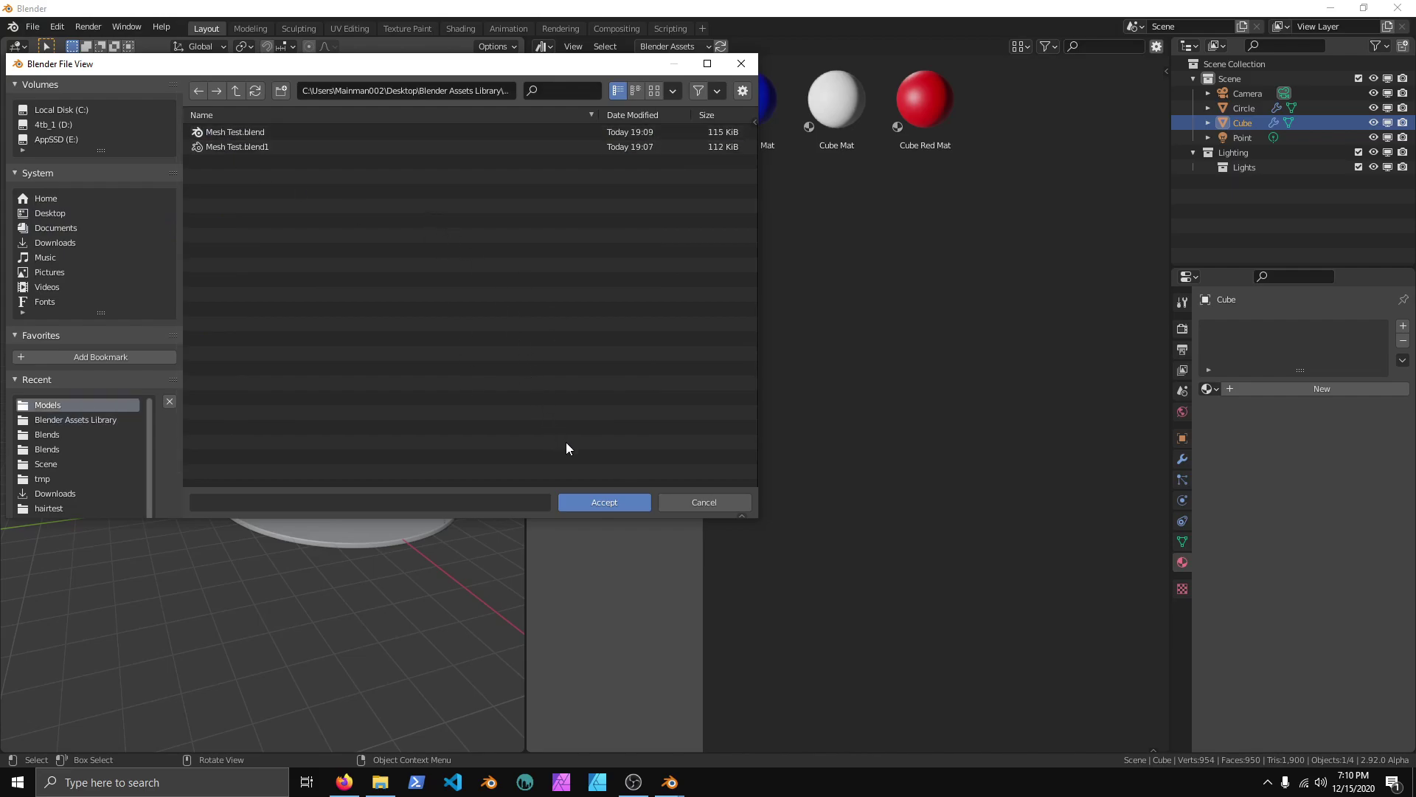
click(596, 503)
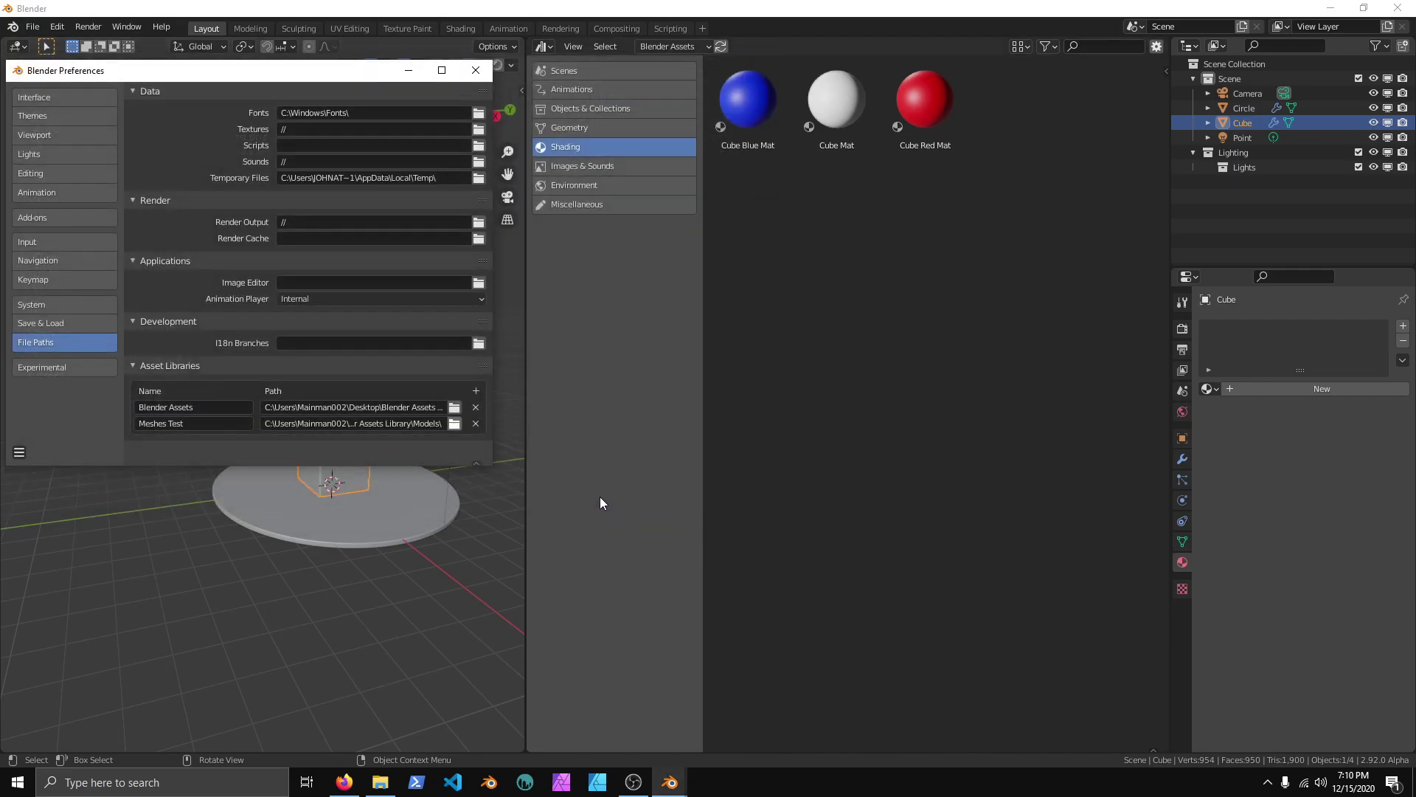
click(472, 70)
- Show the Meshes Test library's Objects & Collections and drag its Circle asset above the cube
click(720, 46)
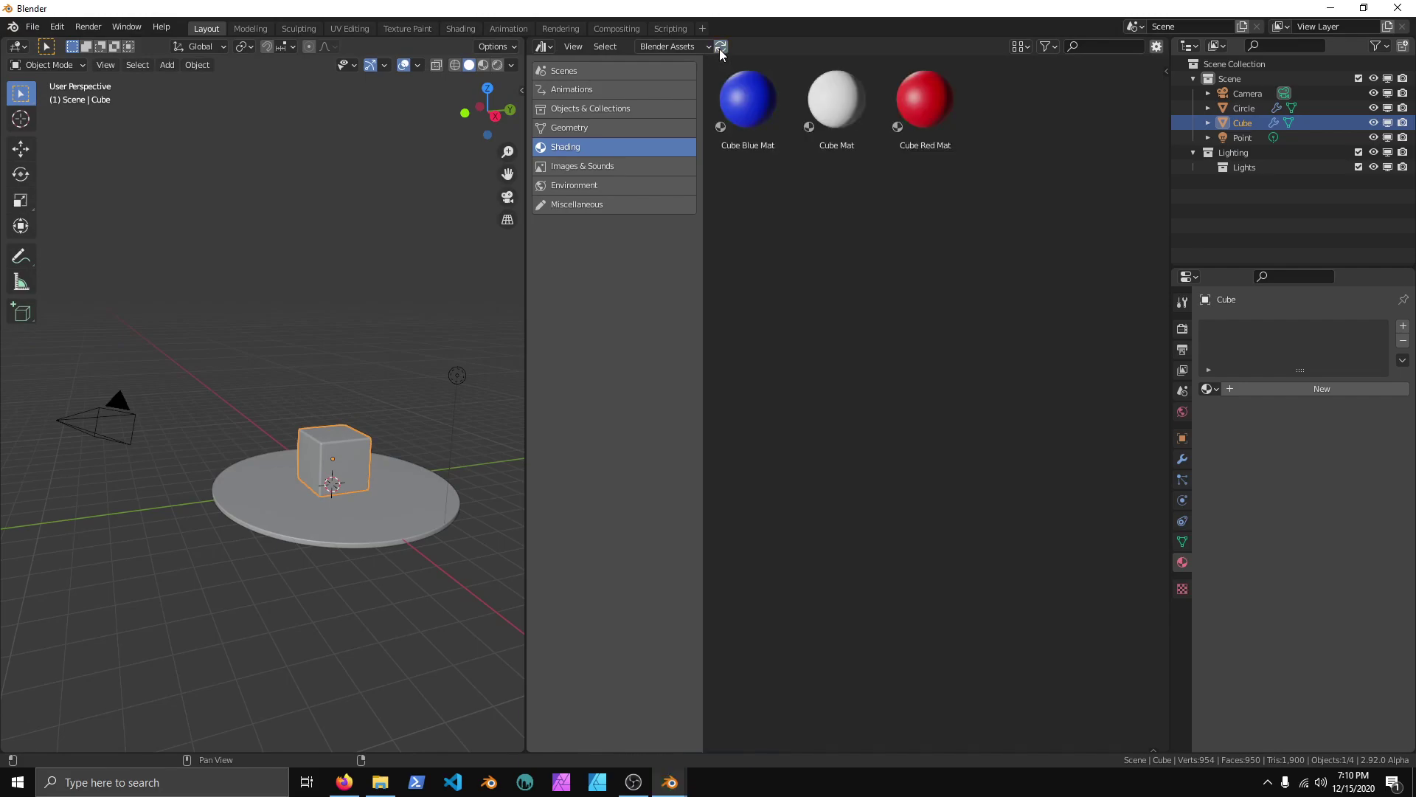
click(583, 130)
click(600, 109)
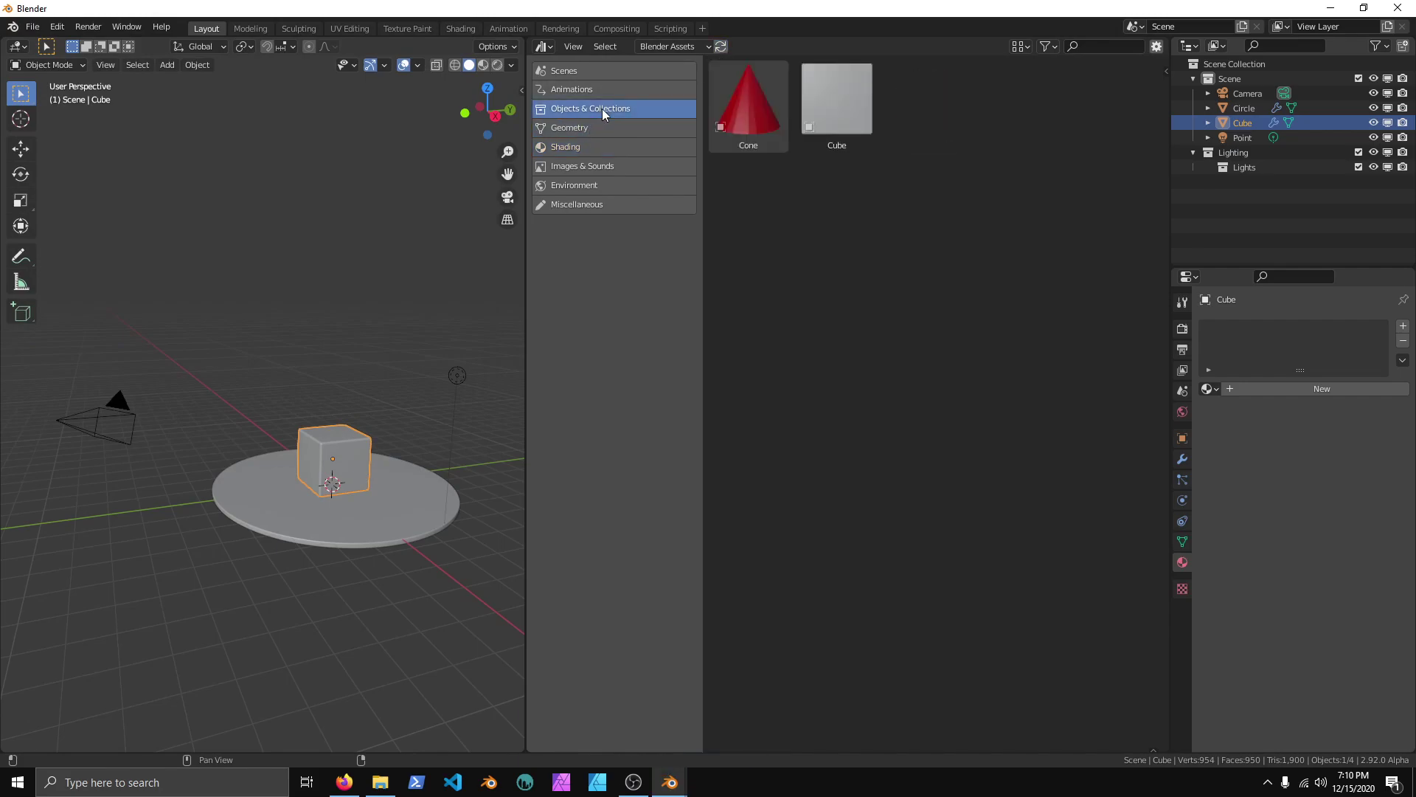
click(649, 46)
click(682, 104)
drag(752, 113, 379, 374)
middle_drag(379, 373, 325, 428)
middle_drag(443, 373, 324, 347)
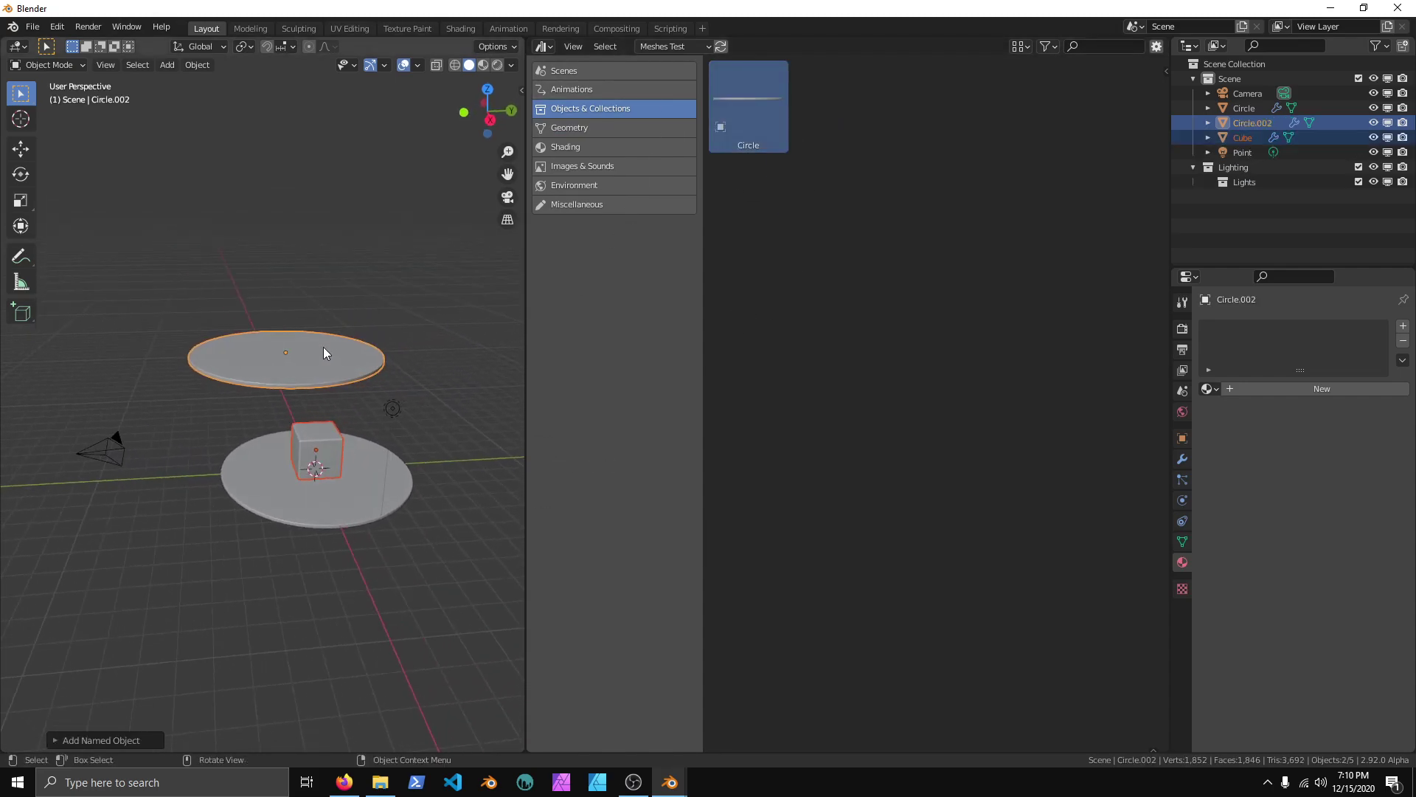
- Start a new General file, discarding unsaved changes
click(33, 26)
mouse_move(89, 43)
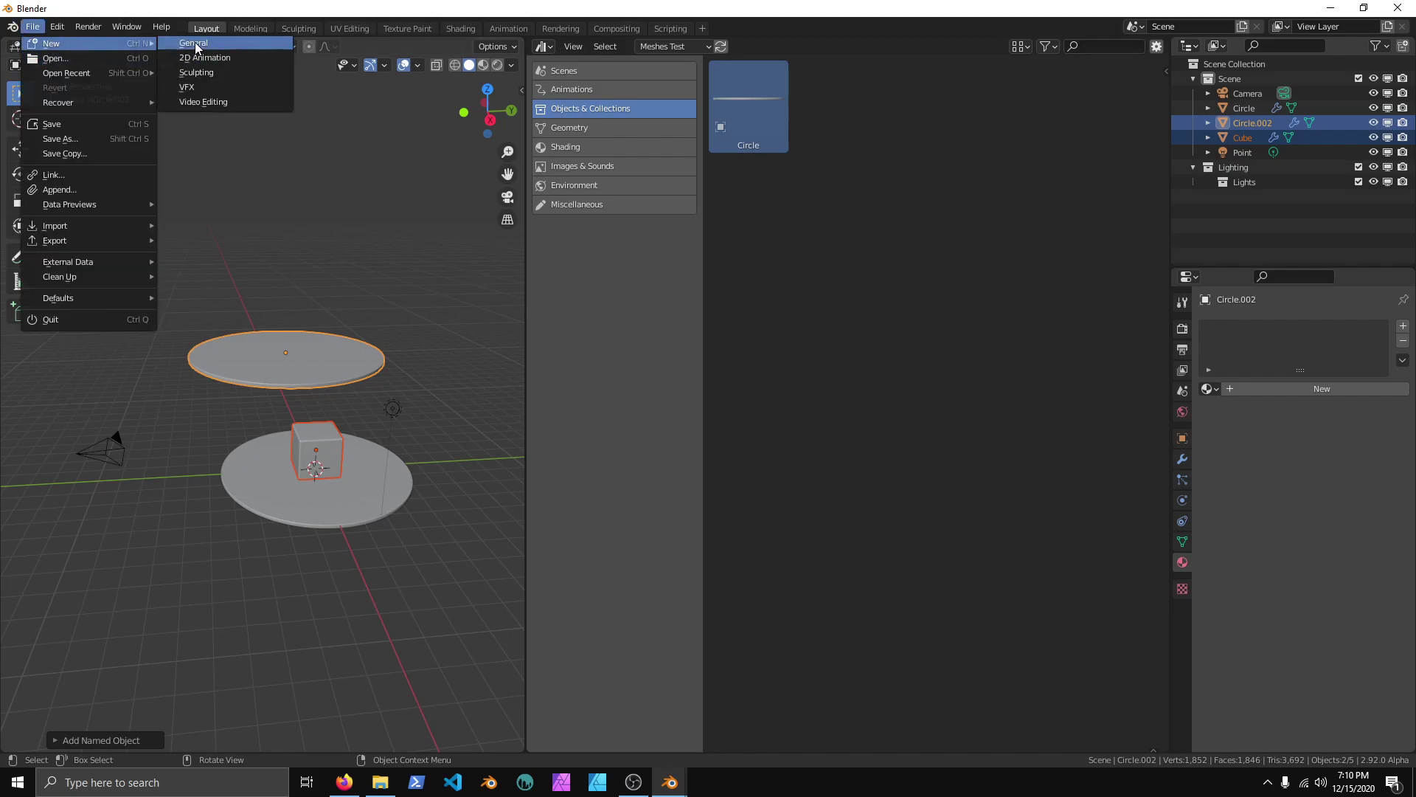
click(195, 42)
click(738, 417)
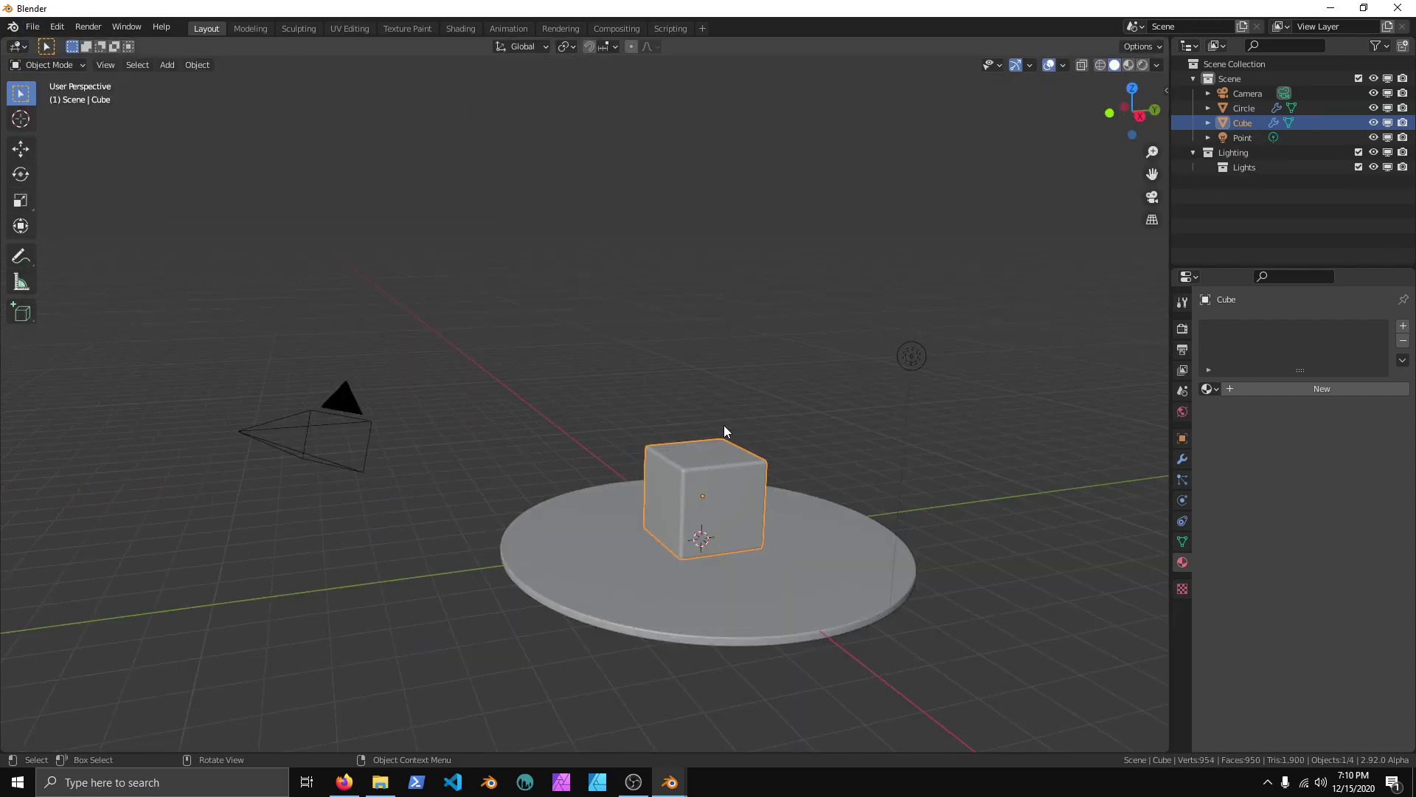
middle_drag(724, 425, 635, 397)
- Delete all objects, add a UV Sphere, and mark the Sphere as an asset
key(a)
key(Delete)
key(shift+a)
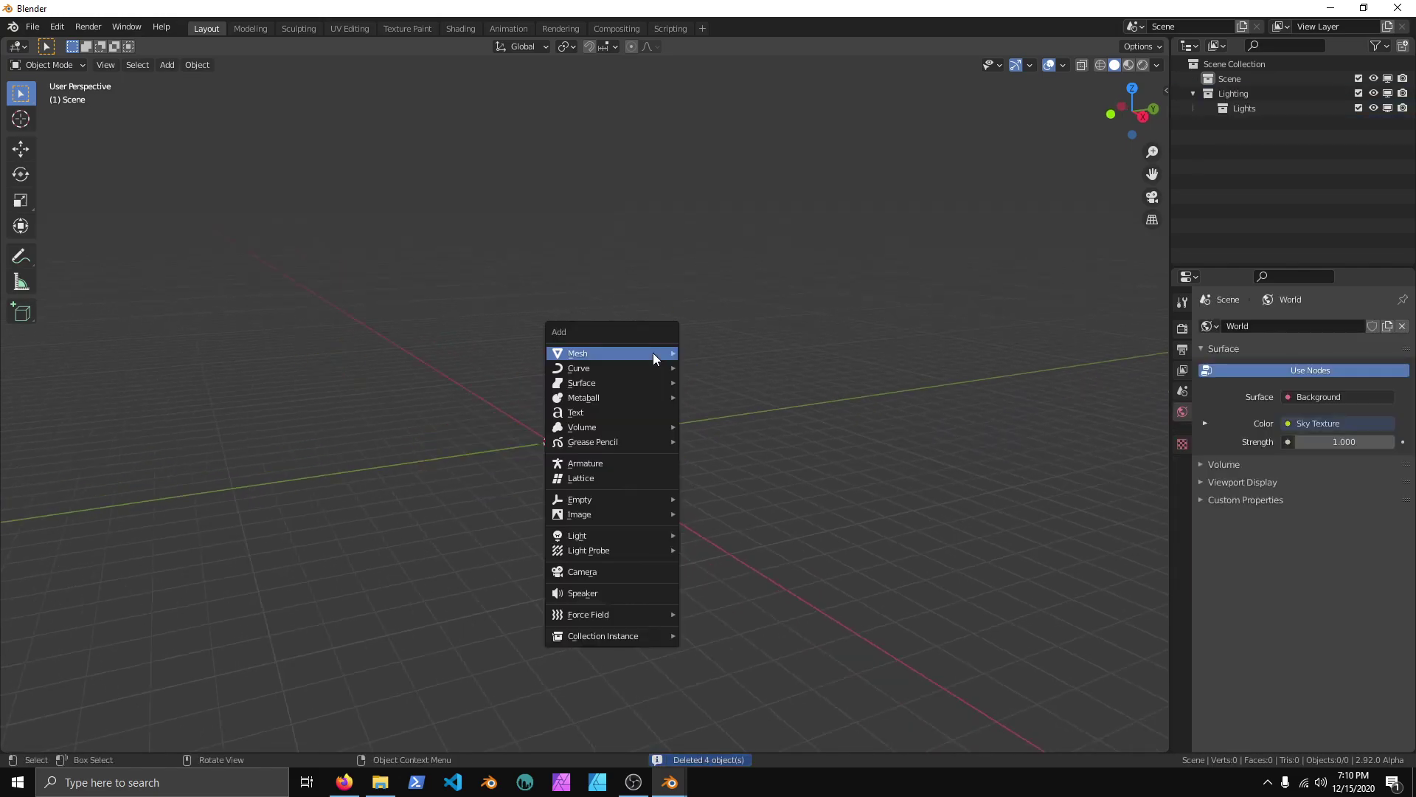
mouse_move(652, 353)
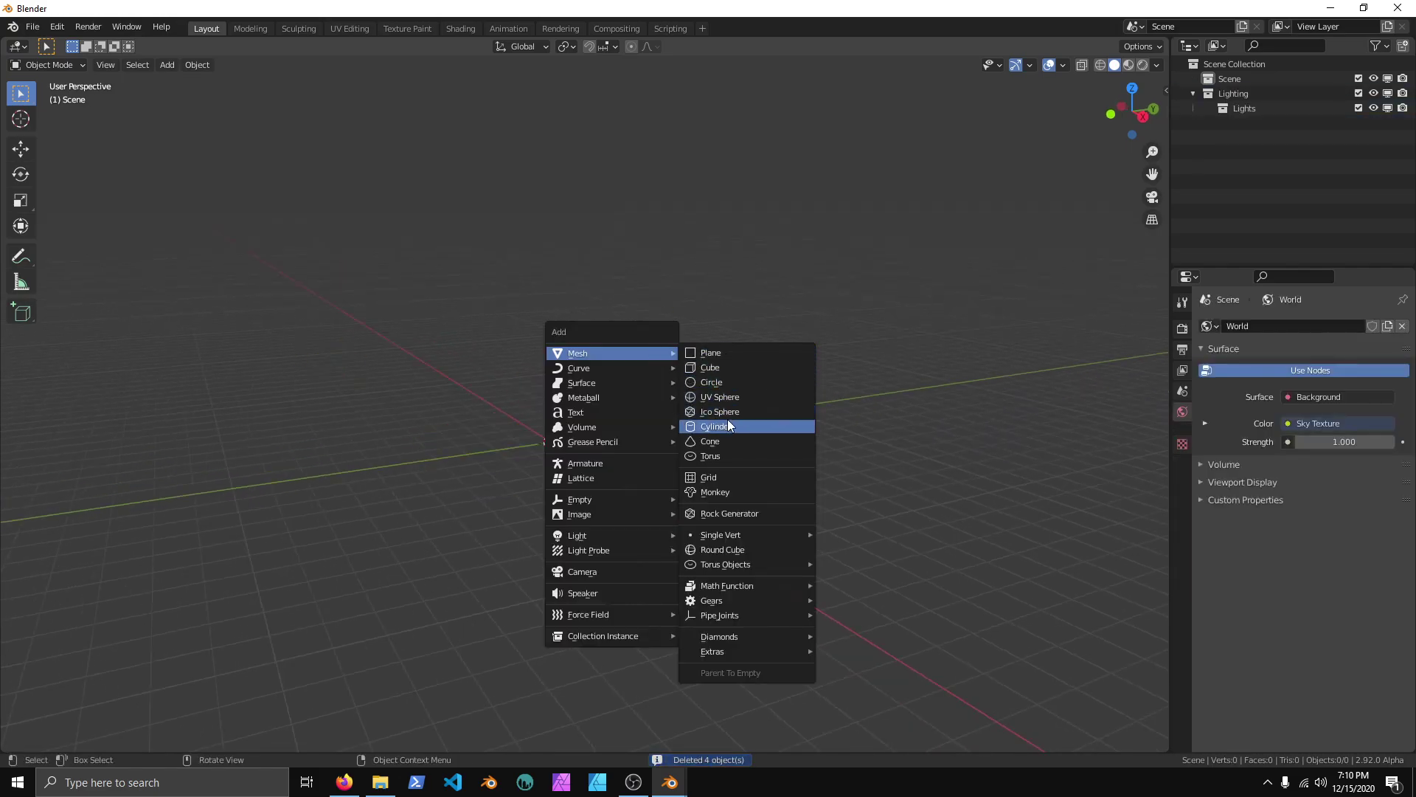
click(732, 397)
middle_drag(617, 470, 658, 454)
right_click(658, 455)
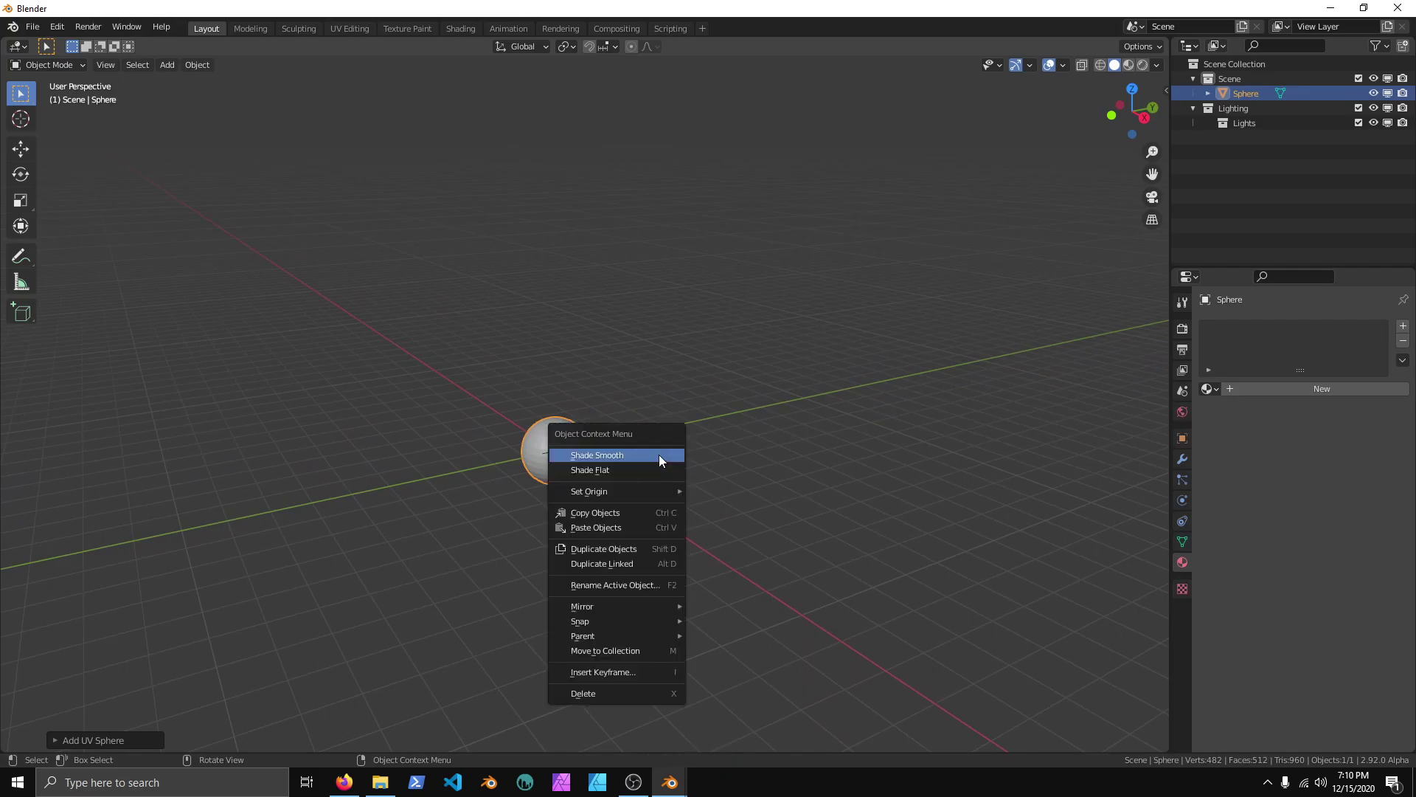
right_click(1241, 93)
click(1232, 92)
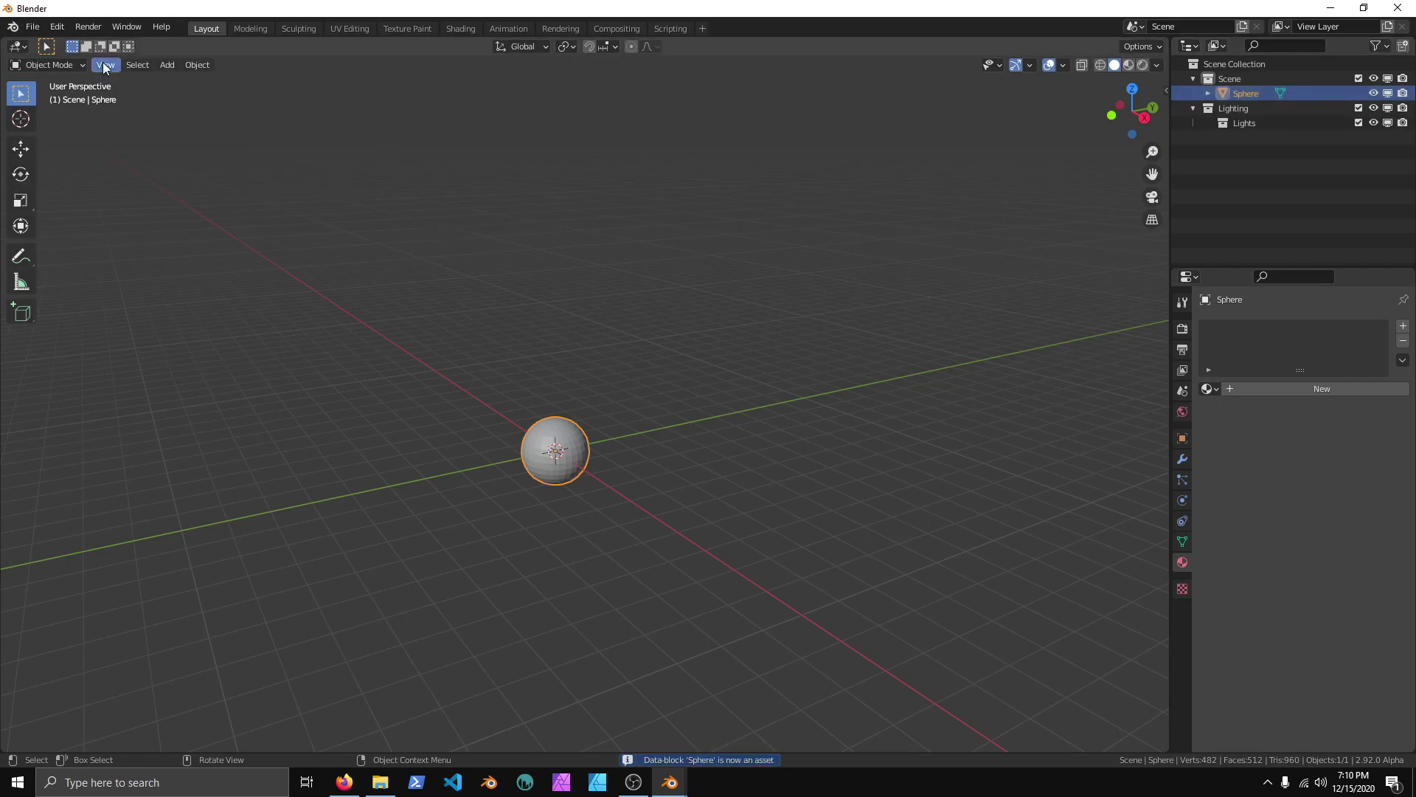
- Attempt to reopen Mesh Test.blend from recent files, but cancel and keep the sphere scene
click(31, 27)
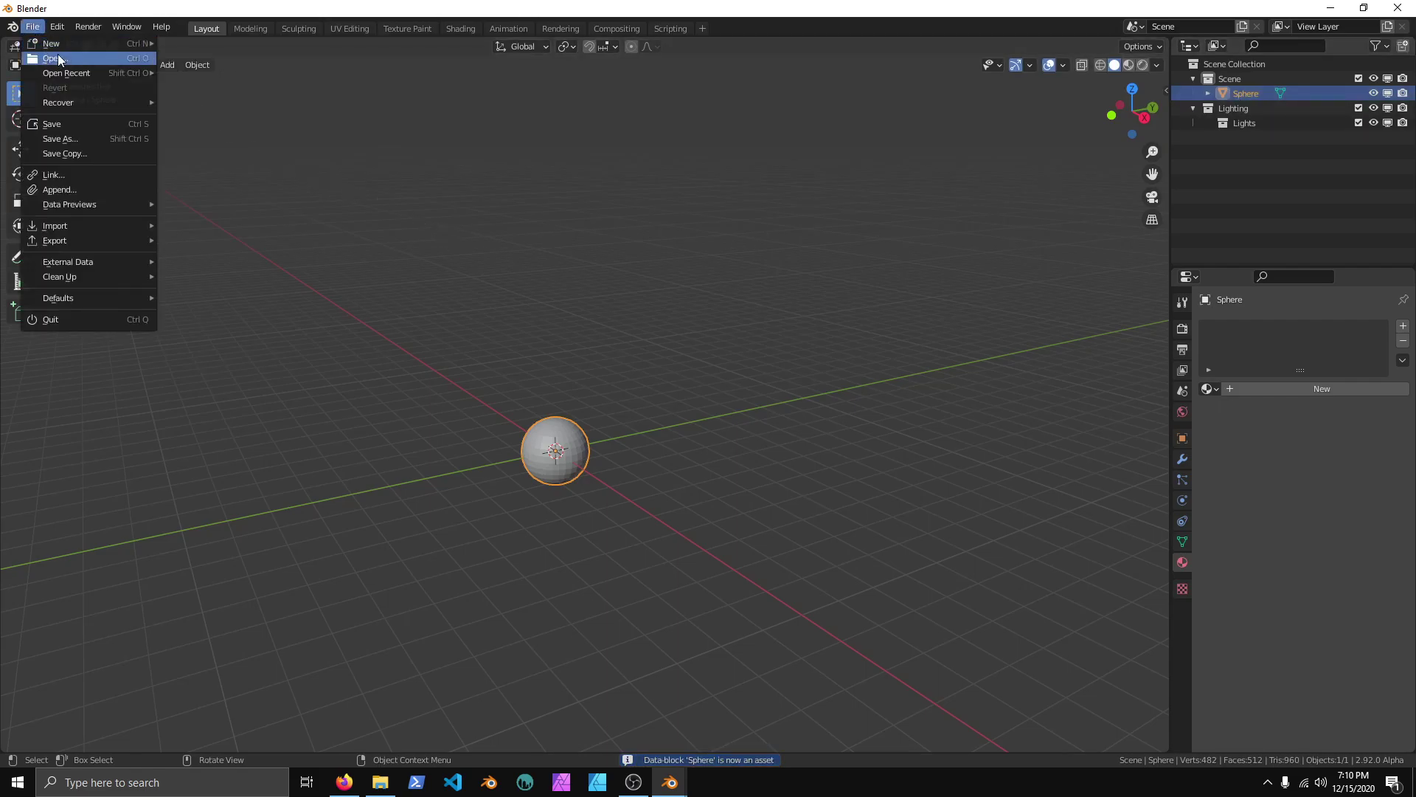
mouse_move(67, 73)
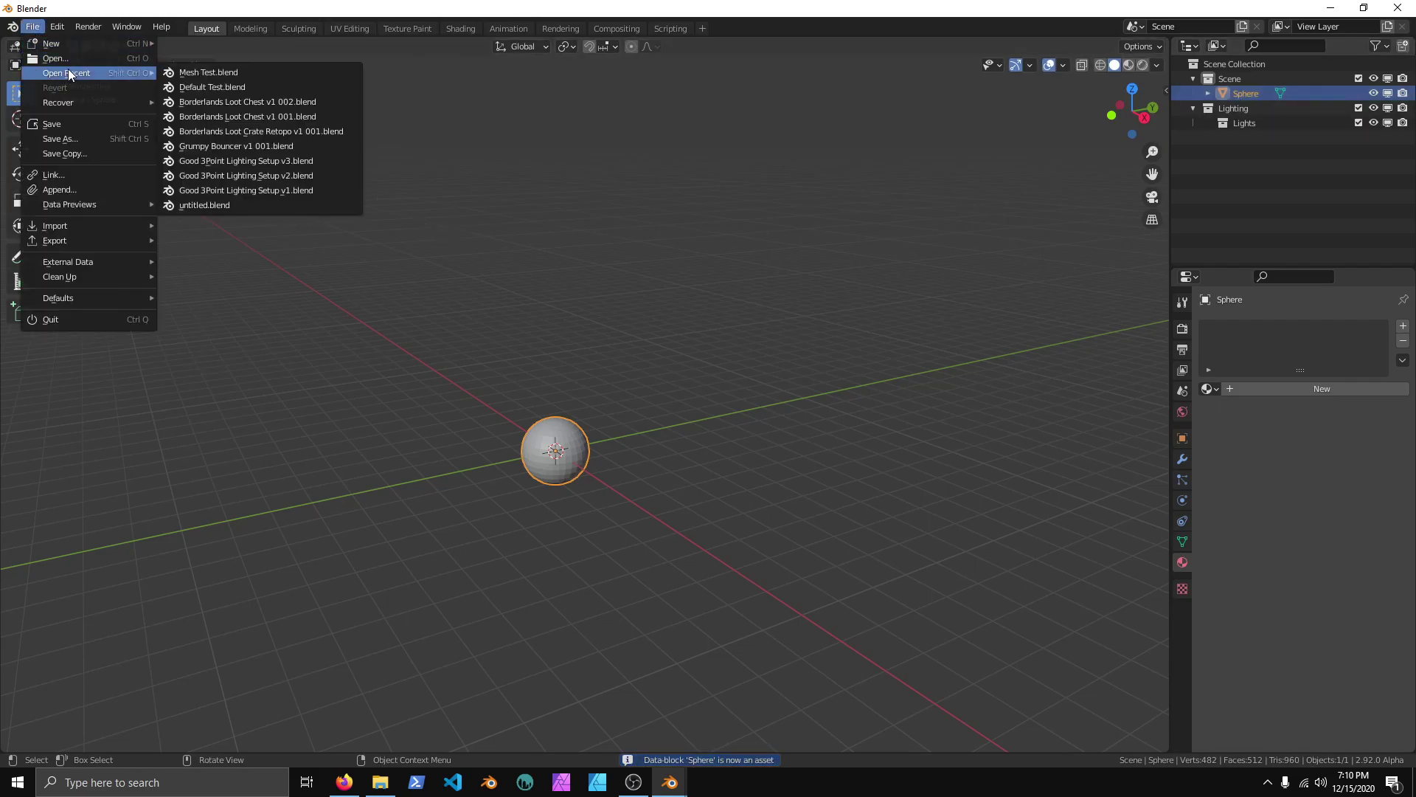
click(189, 73)
click(826, 417)
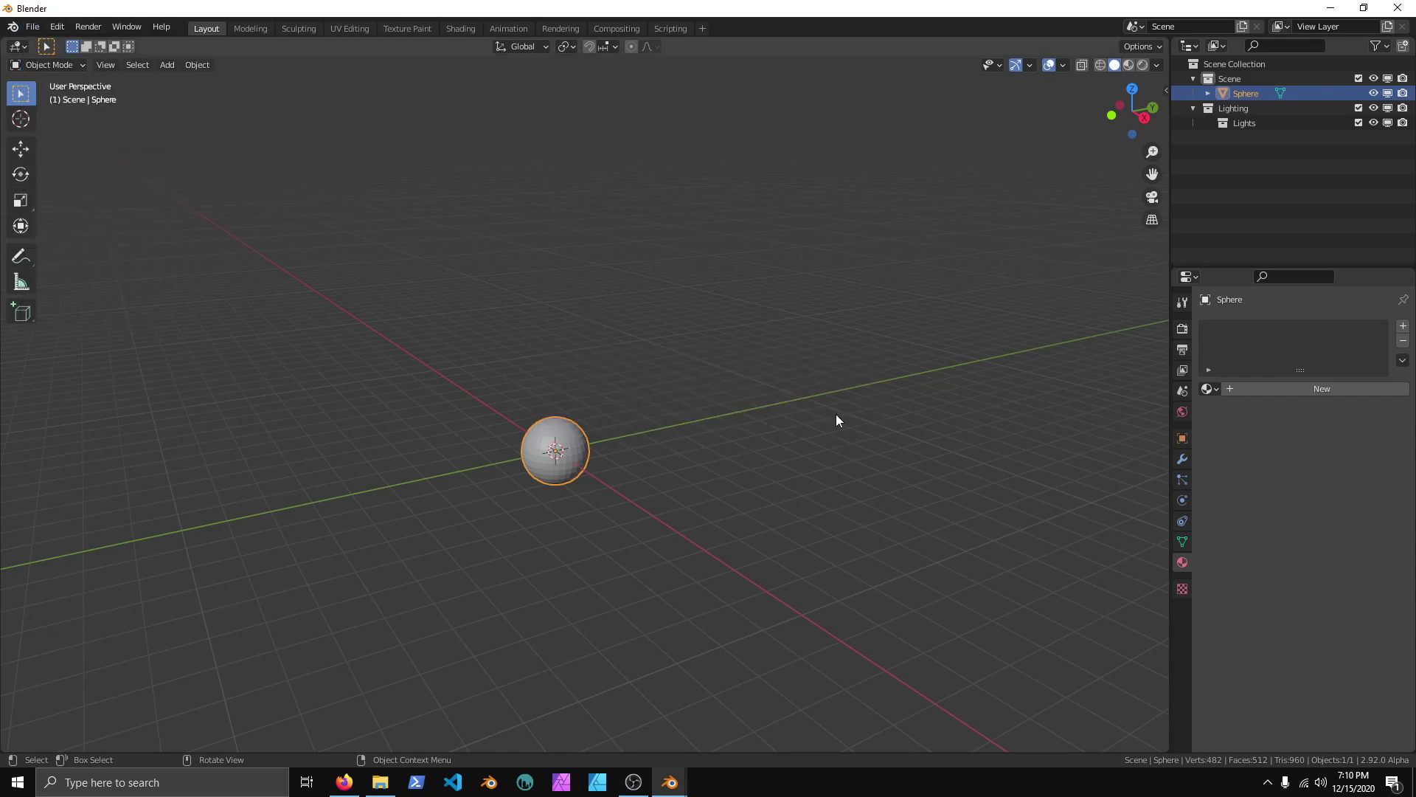
click(33, 27)
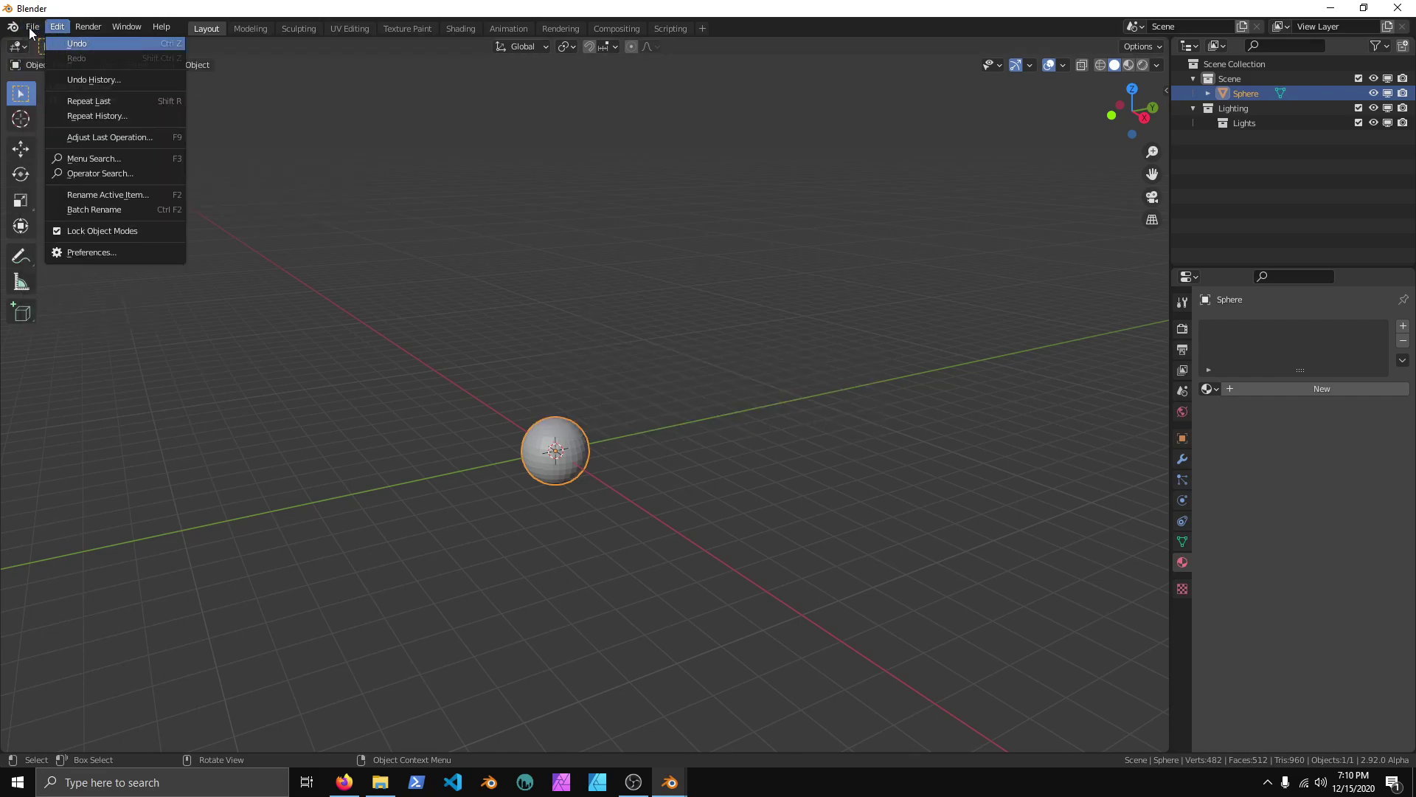
- Start a new General file, discarding the unsaved sphere file
mouse_move(81, 73)
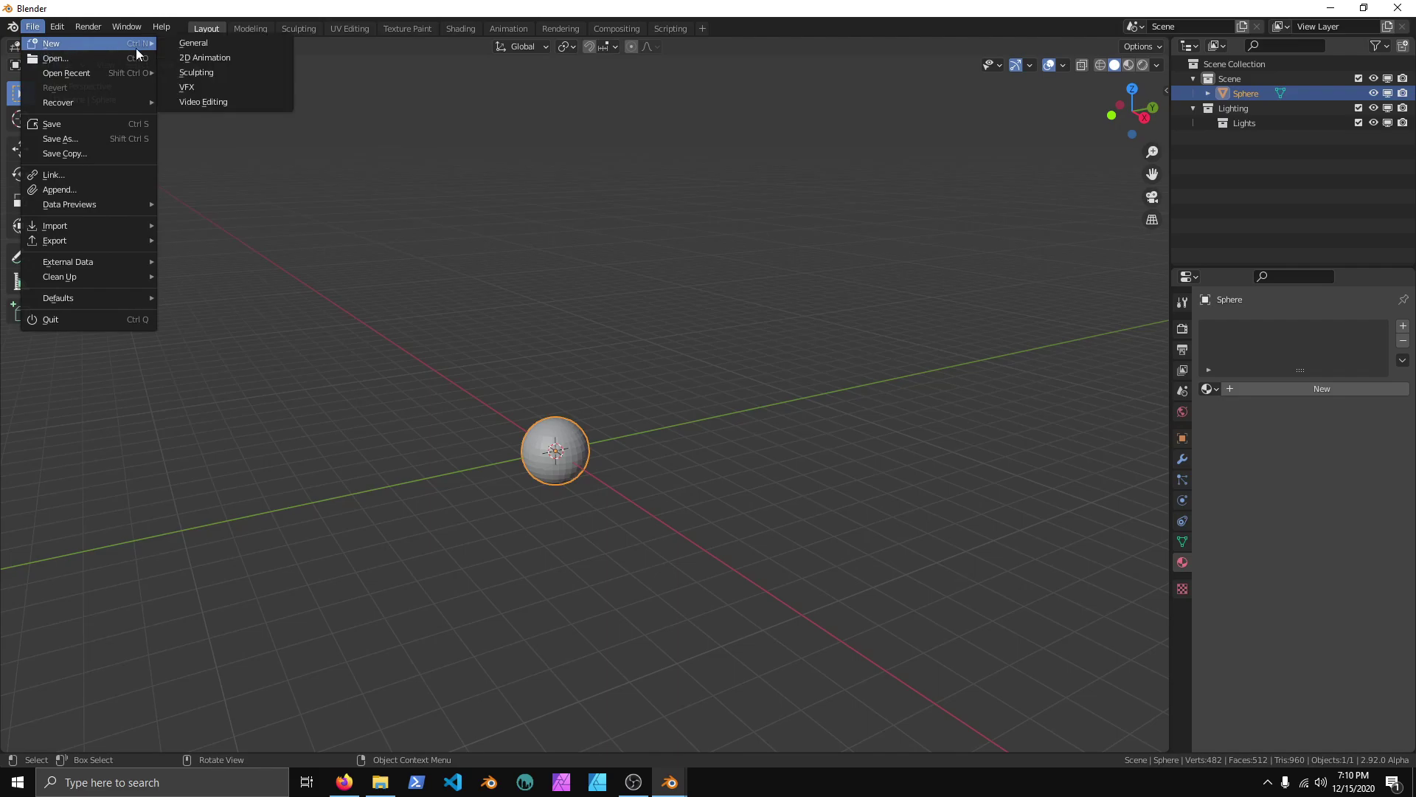
click(183, 42)
click(746, 419)
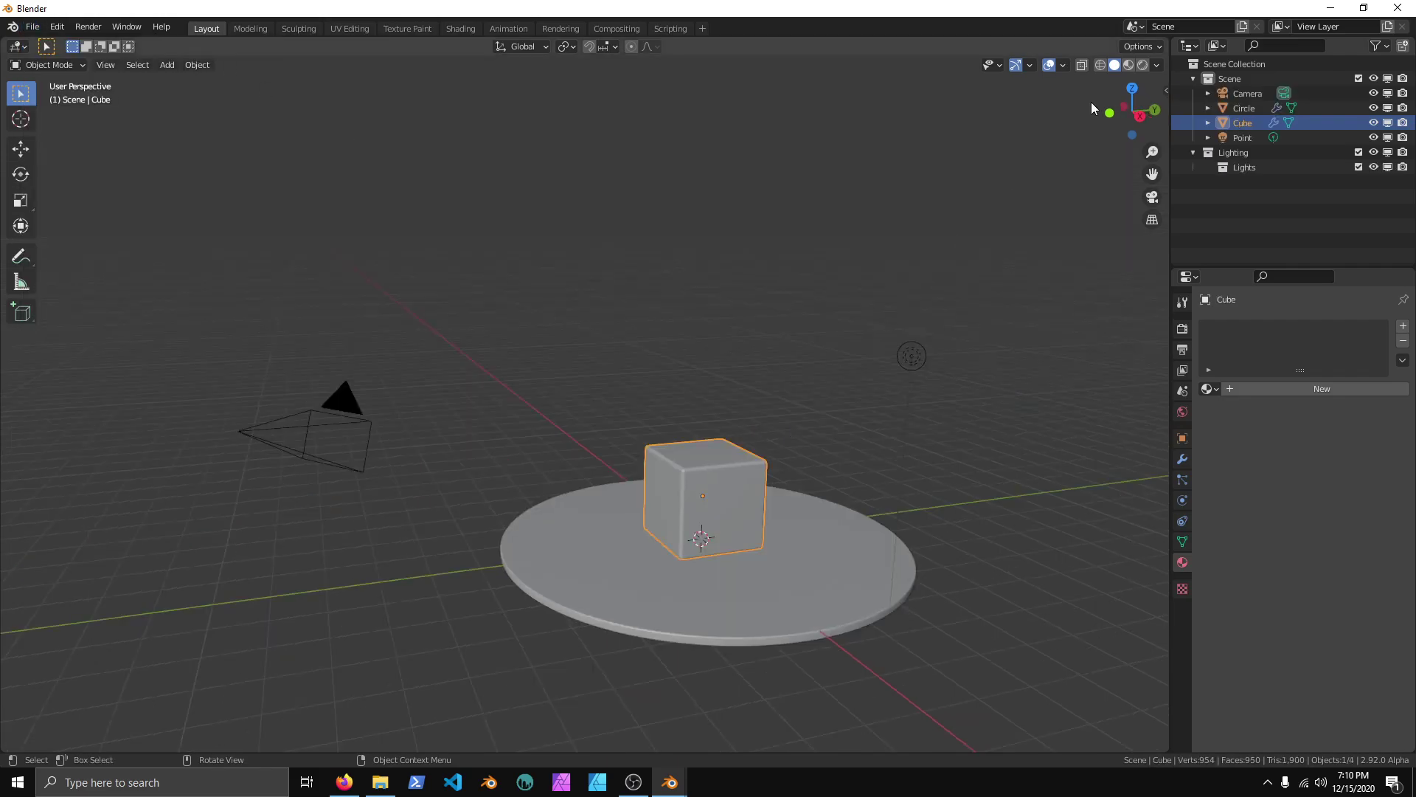
- Split the viewport and show the Meshes Test library in a right-side Asset Browser
drag(1168, 41, 598, 46)
click(614, 47)
click(1042, 137)
click(735, 47)
click(749, 103)
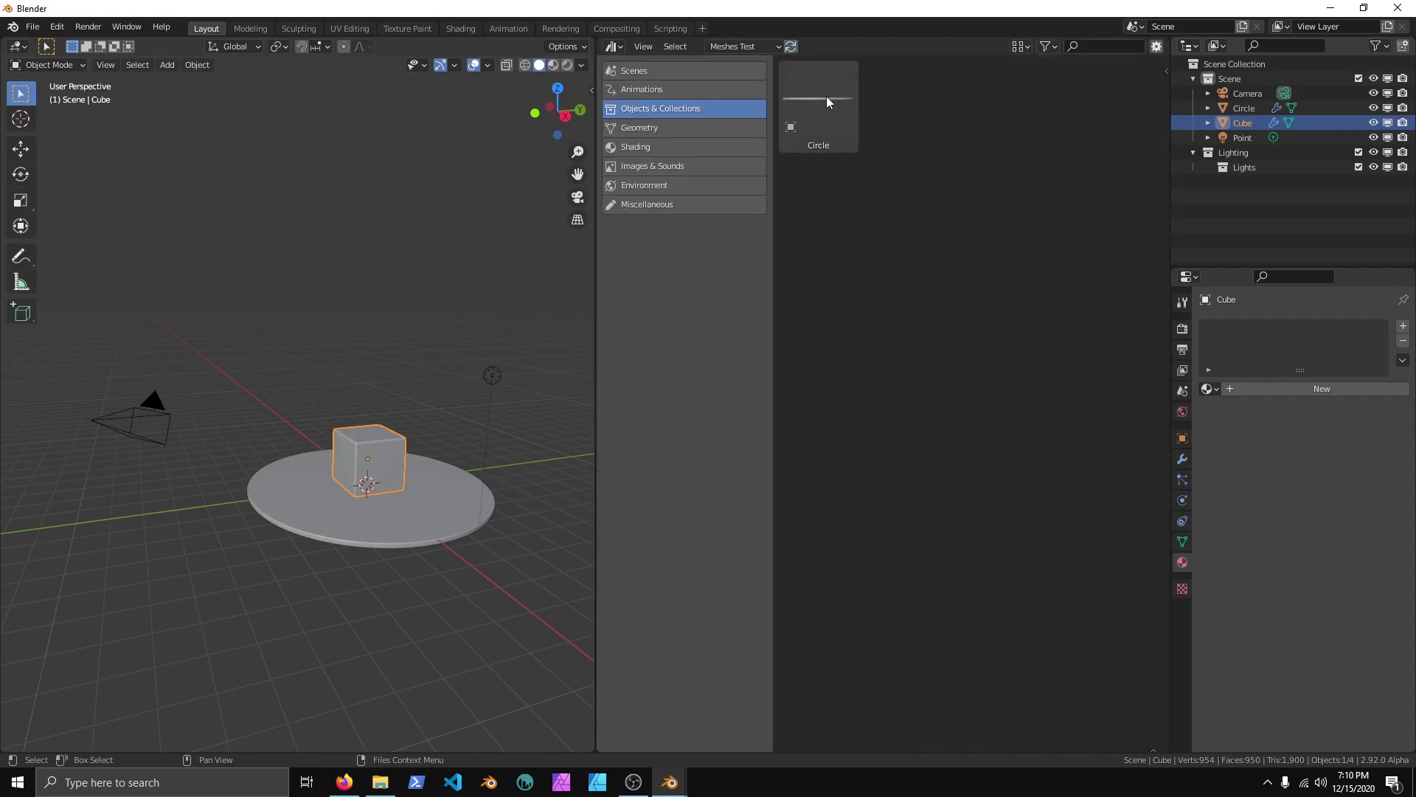
click(742, 46)
click(740, 46)
click(33, 27)
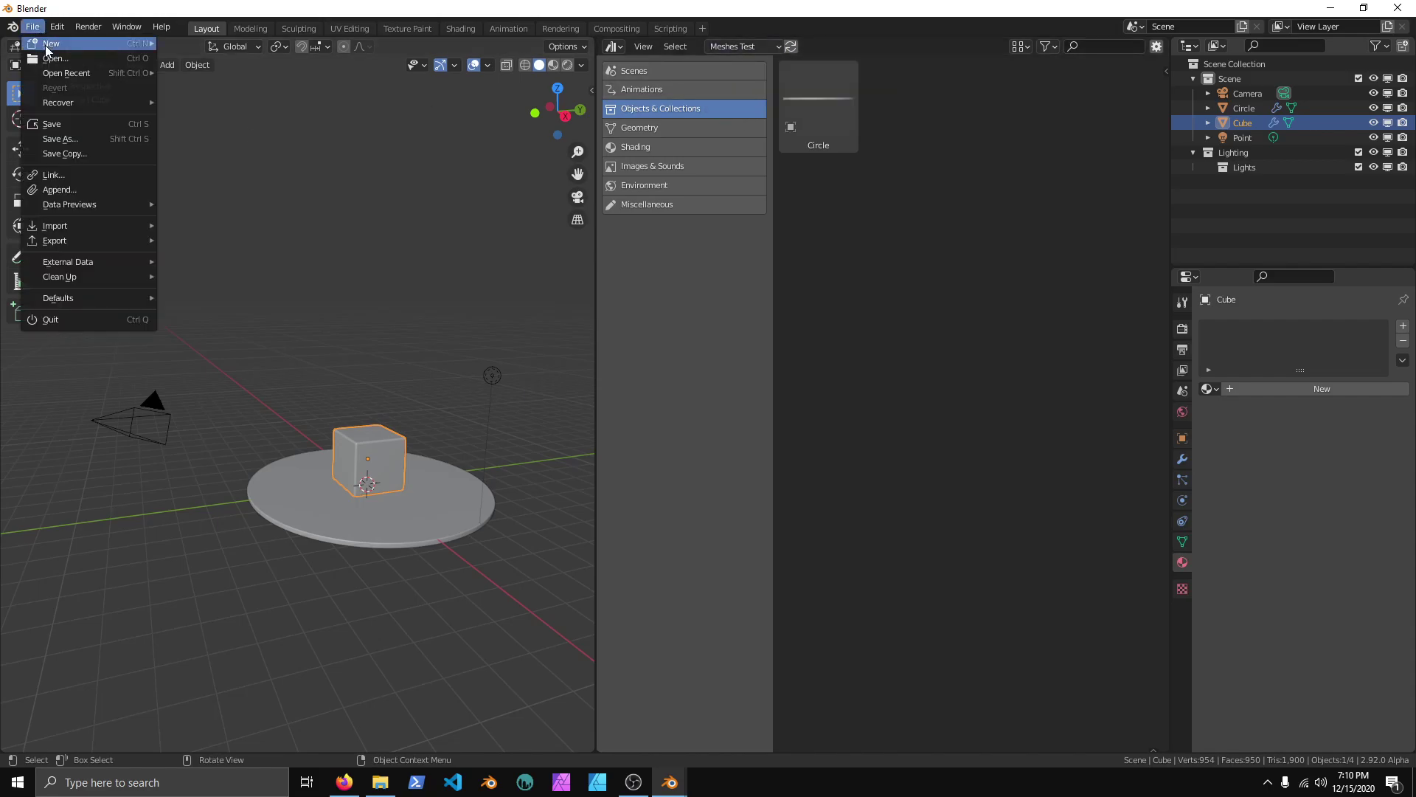
- Replace all scene objects with a single UV Sphere
key(a)
key(Delete)
key(shift+a)
mouse_move(401, 403)
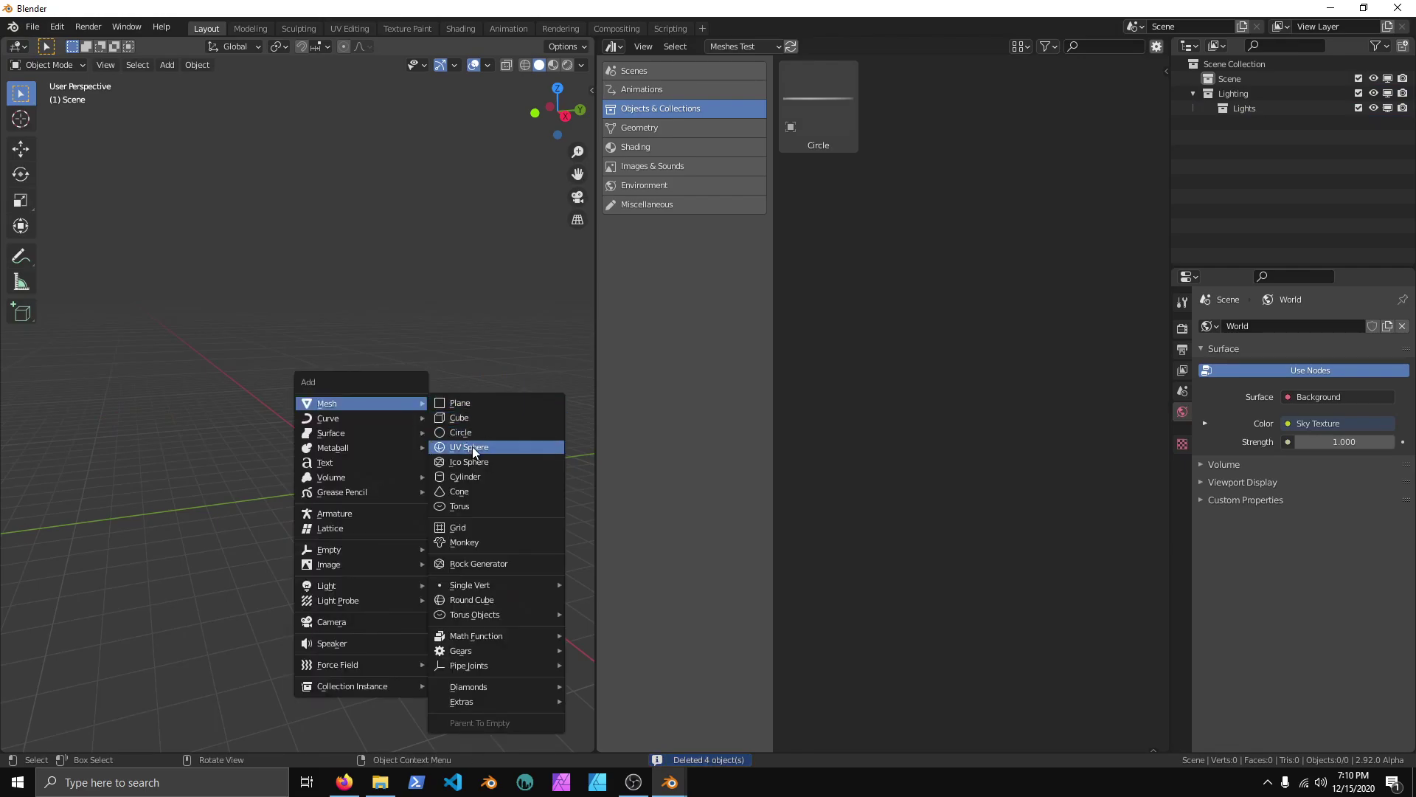
click(472, 446)
key(q)
right_click(1357, 148)
- Mark the Sphere as an asset and save the file as Mesh Spheres.blend in Models
click(1352, 149)
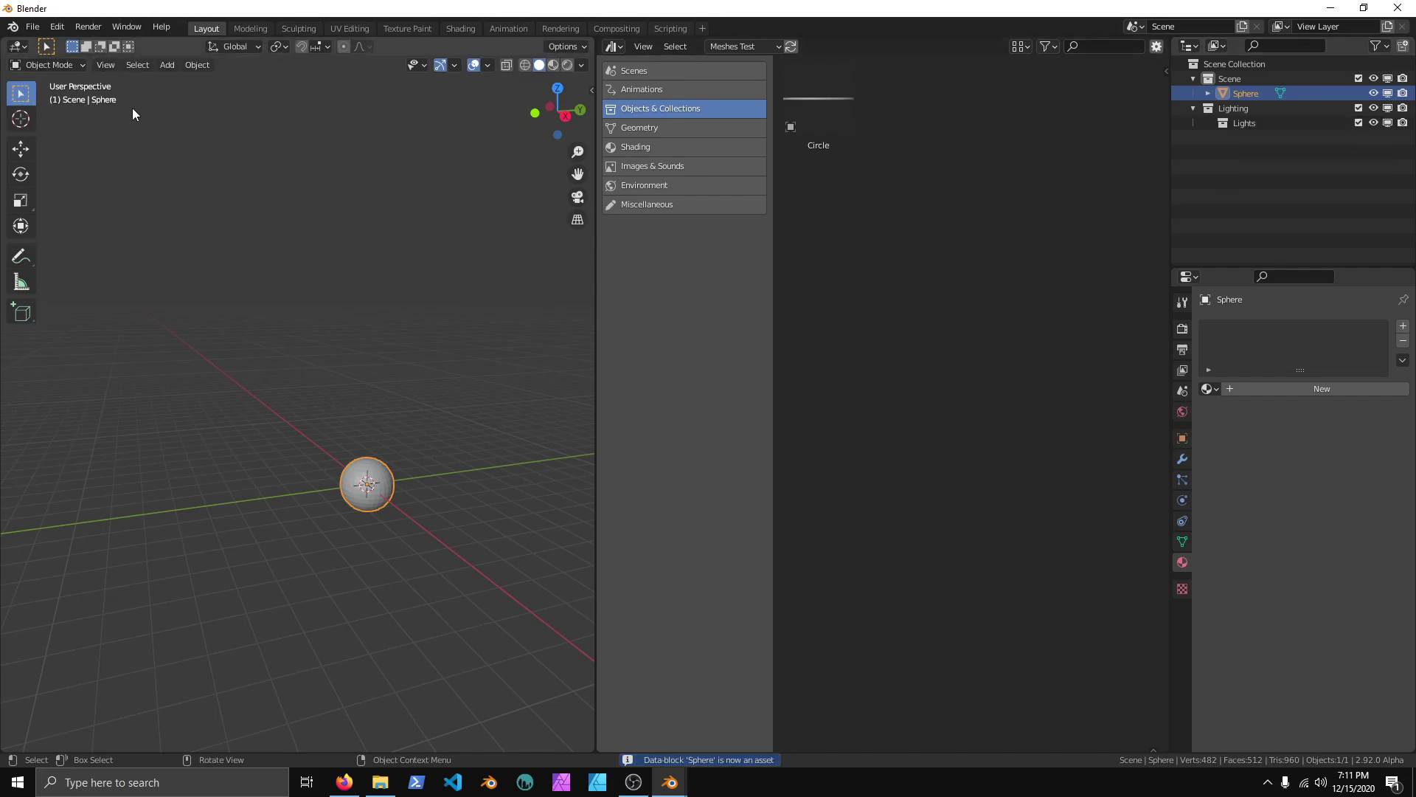
click(35, 28)
click(65, 135)
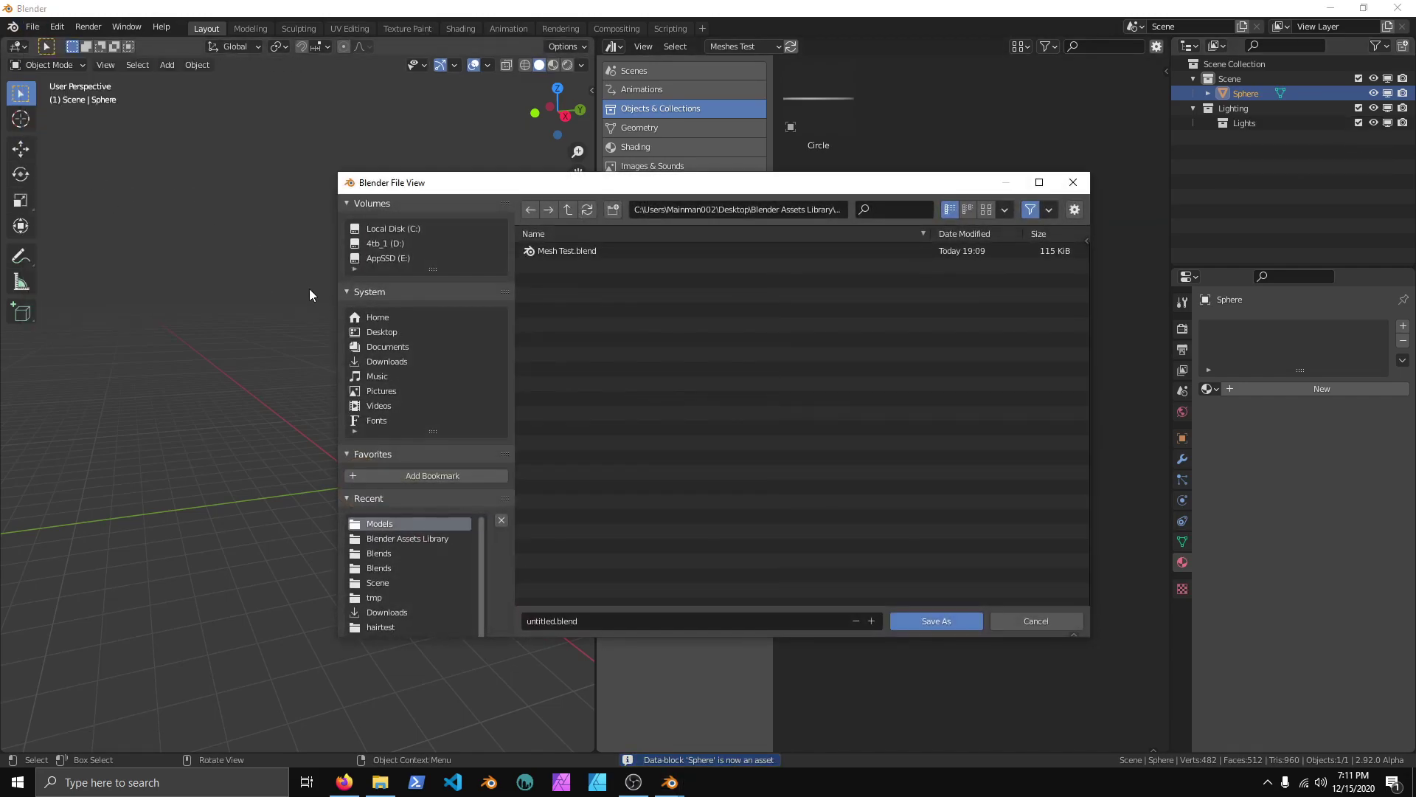
click(590, 619)
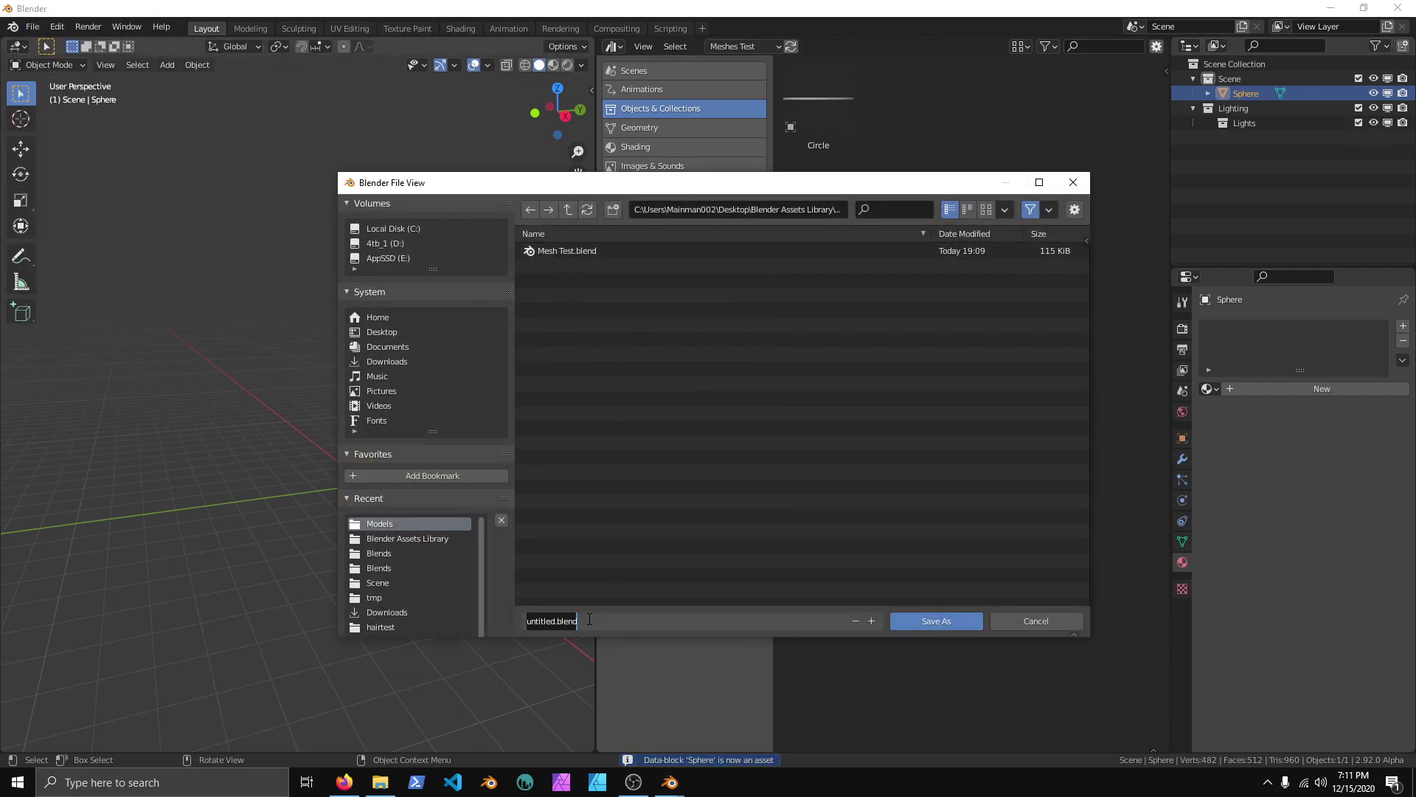
text(Mesh Spheres)
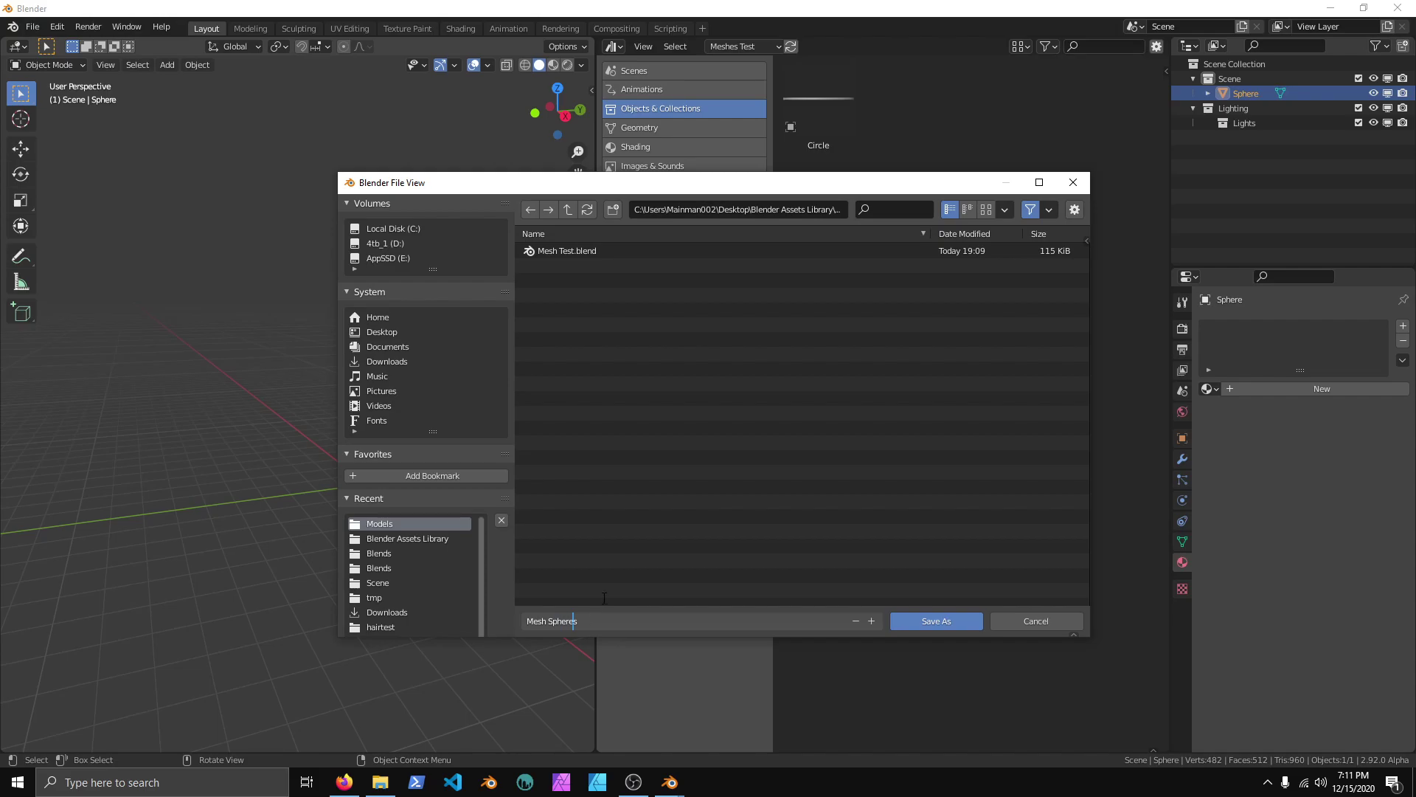
key(Return)
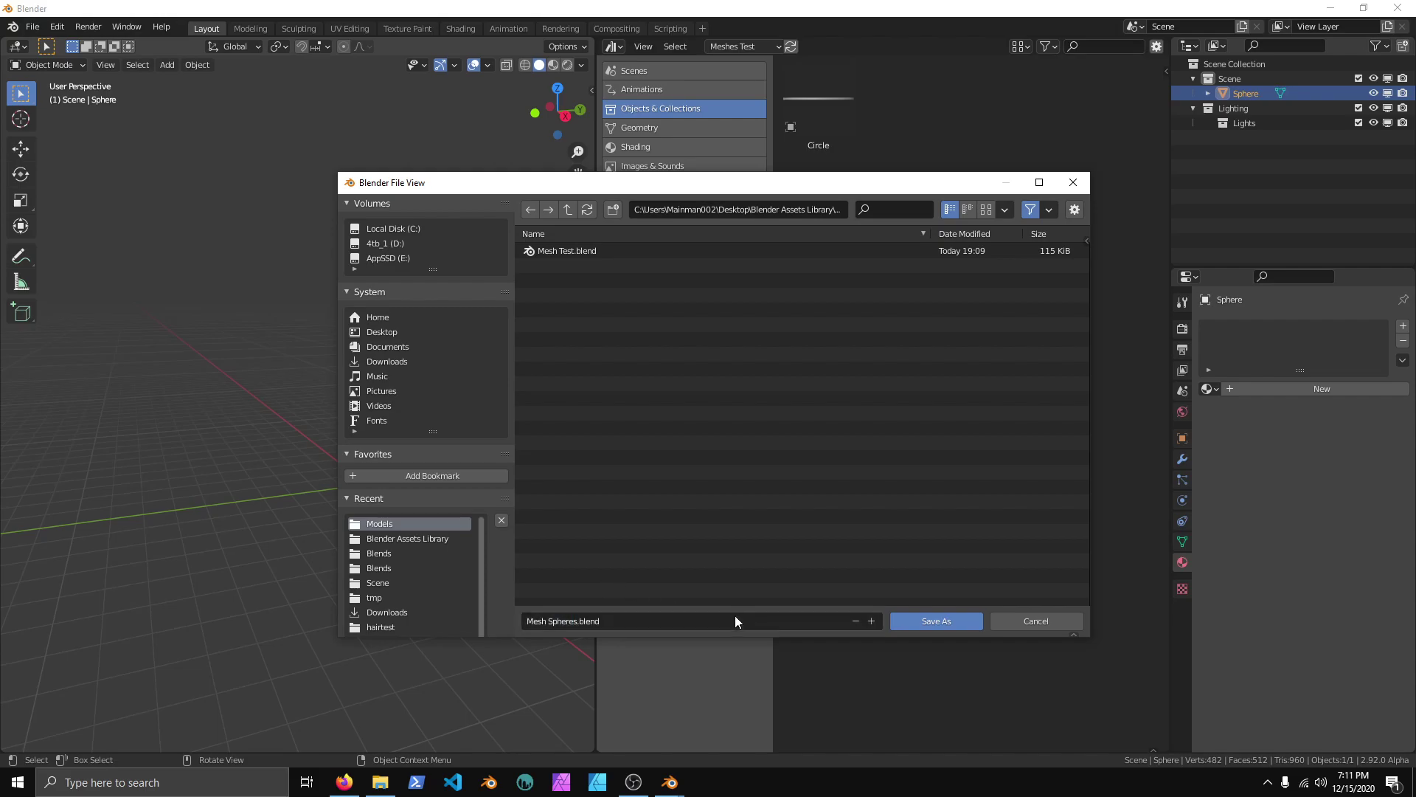
click(934, 618)
click(32, 28)
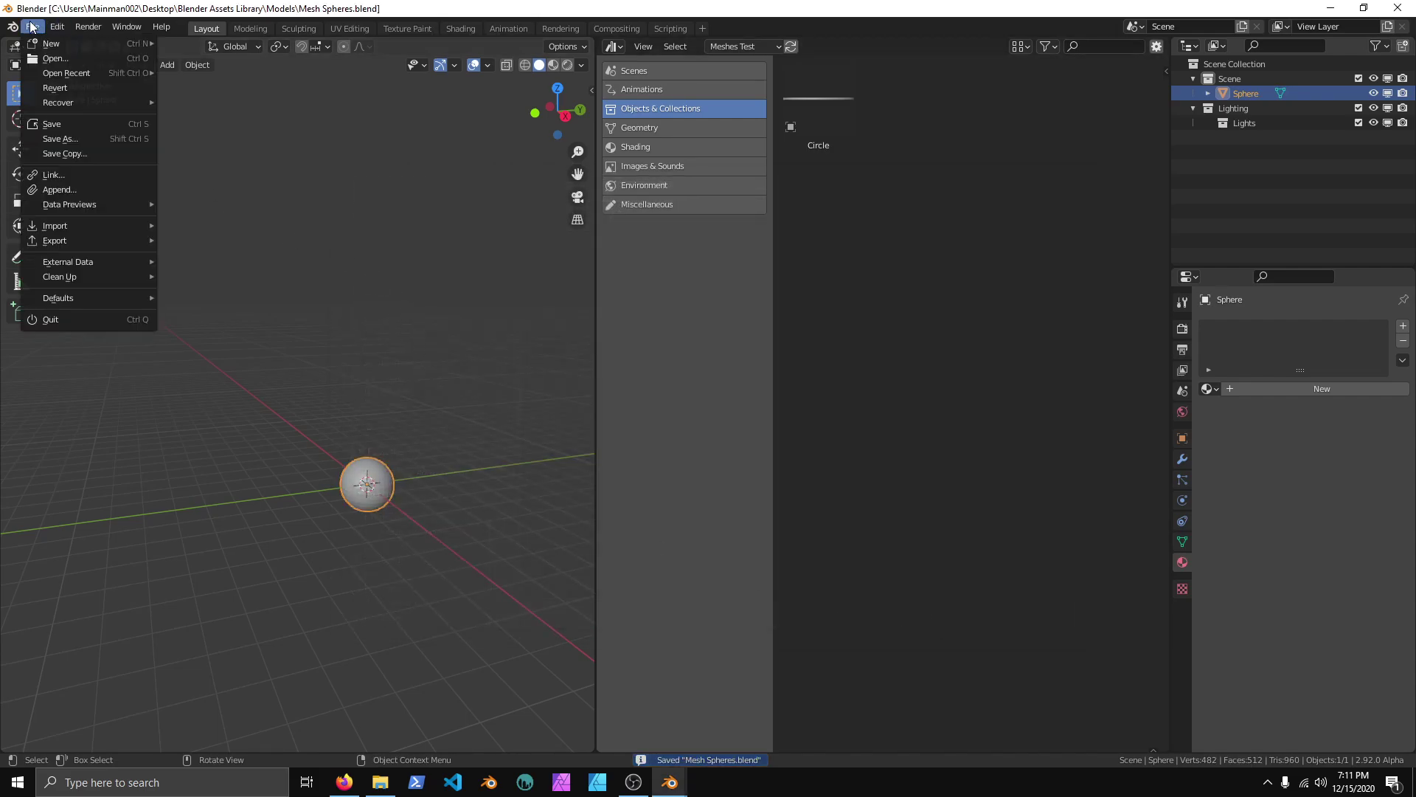
- Start a new General file and split the 3D viewport into an Asset Browser
mouse_move(48, 42)
click(208, 43)
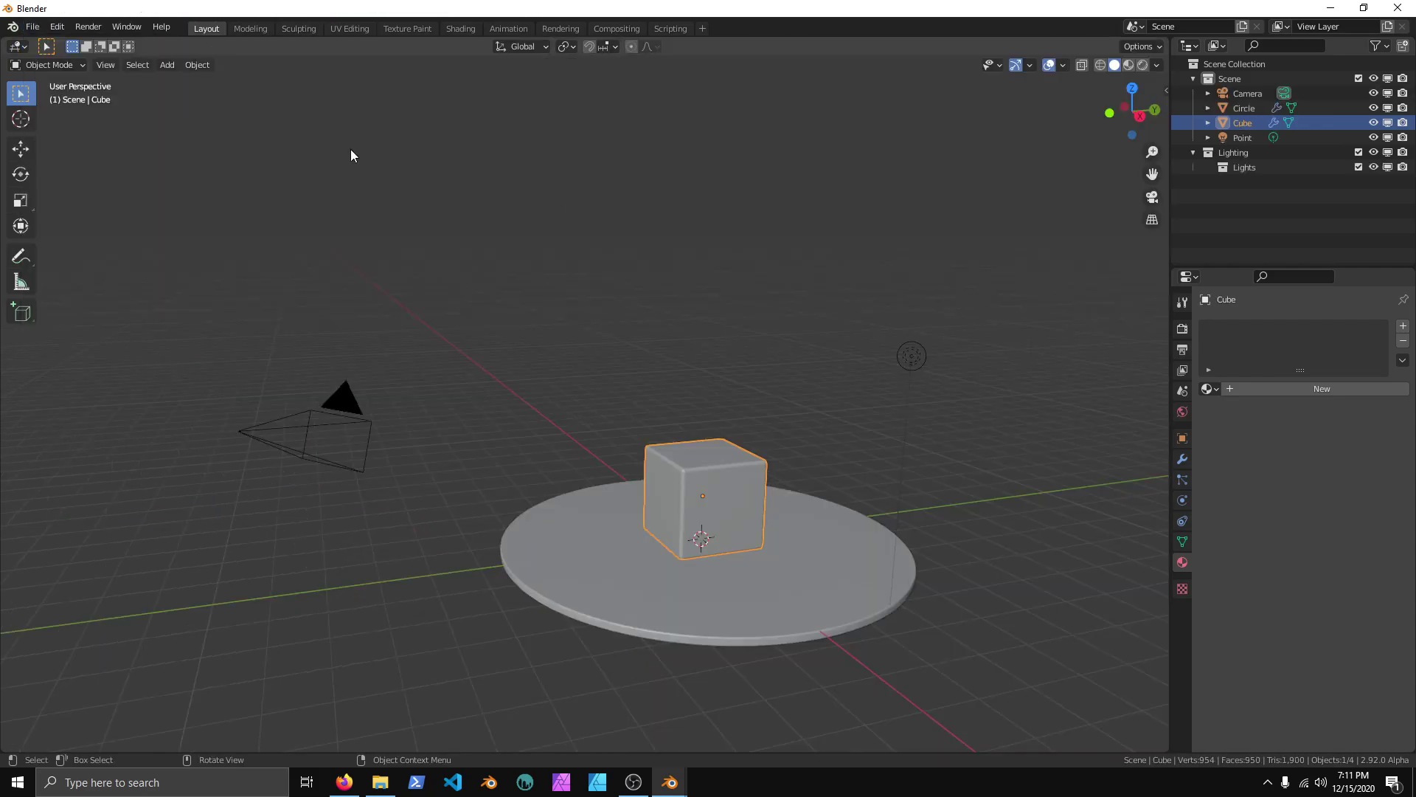
drag(1163, 45, 575, 52)
click(594, 46)
click(1011, 141)
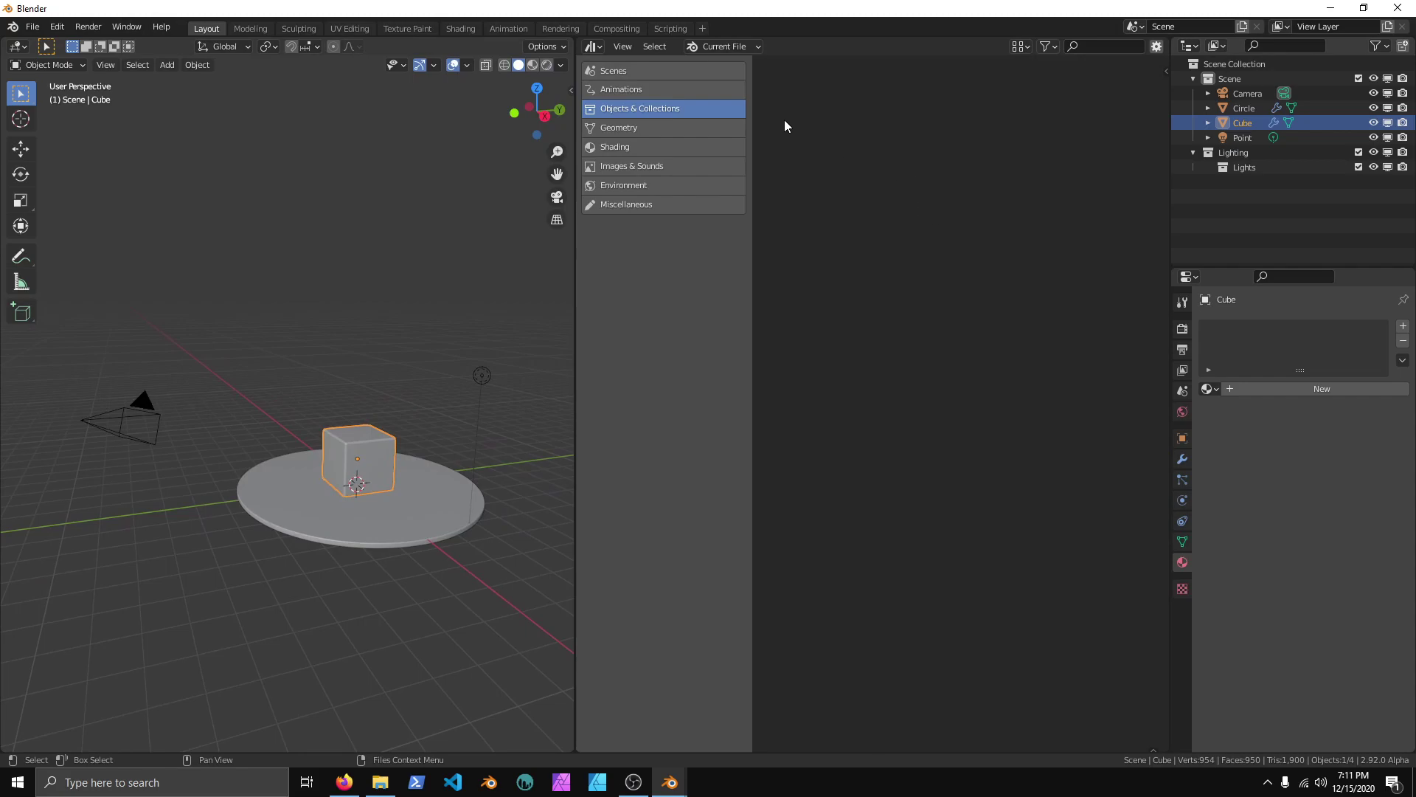
- From the Meshes Test library, drag the Sphere asset into the scene
click(728, 47)
click(737, 108)
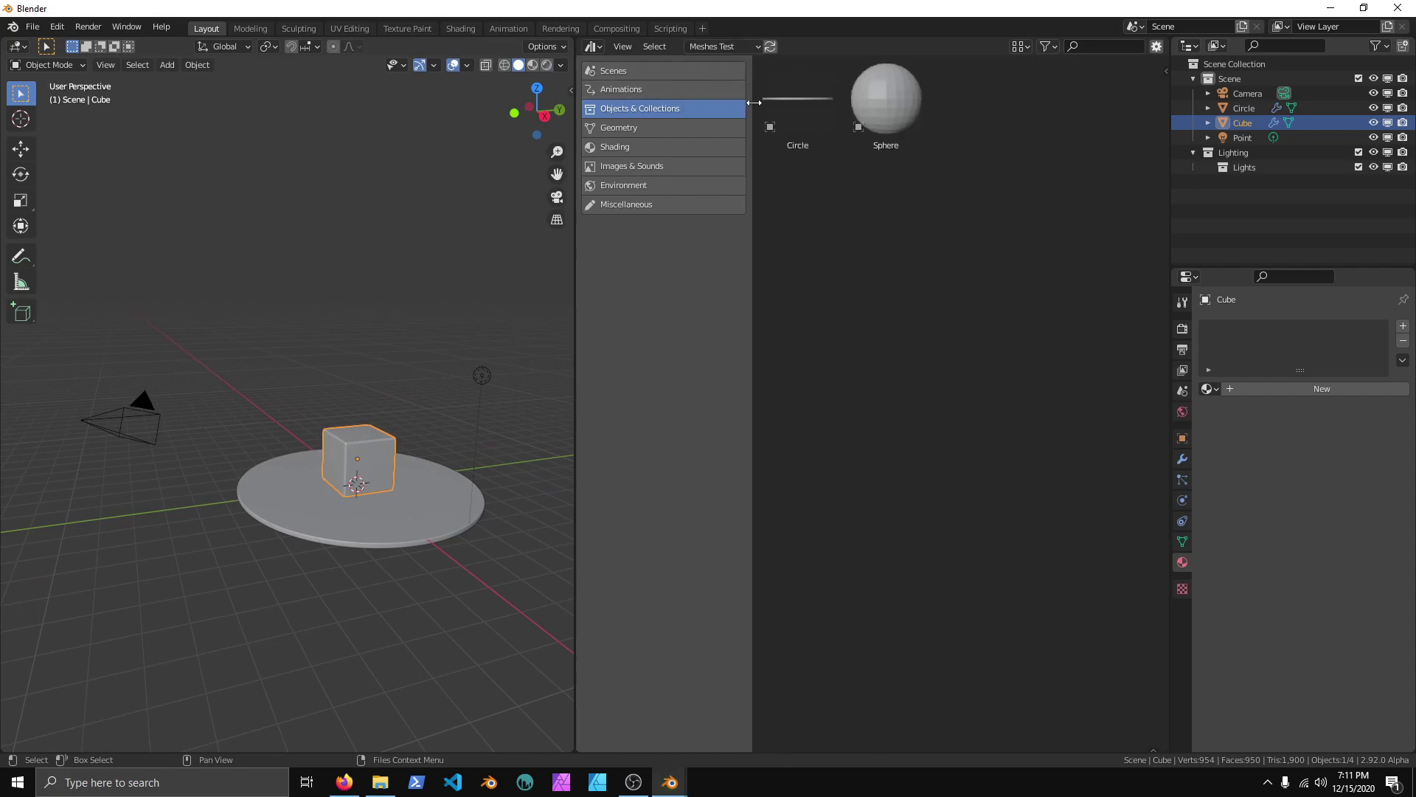
drag(902, 109, 376, 350)
middle_drag(462, 339, 428, 413)
key(q)
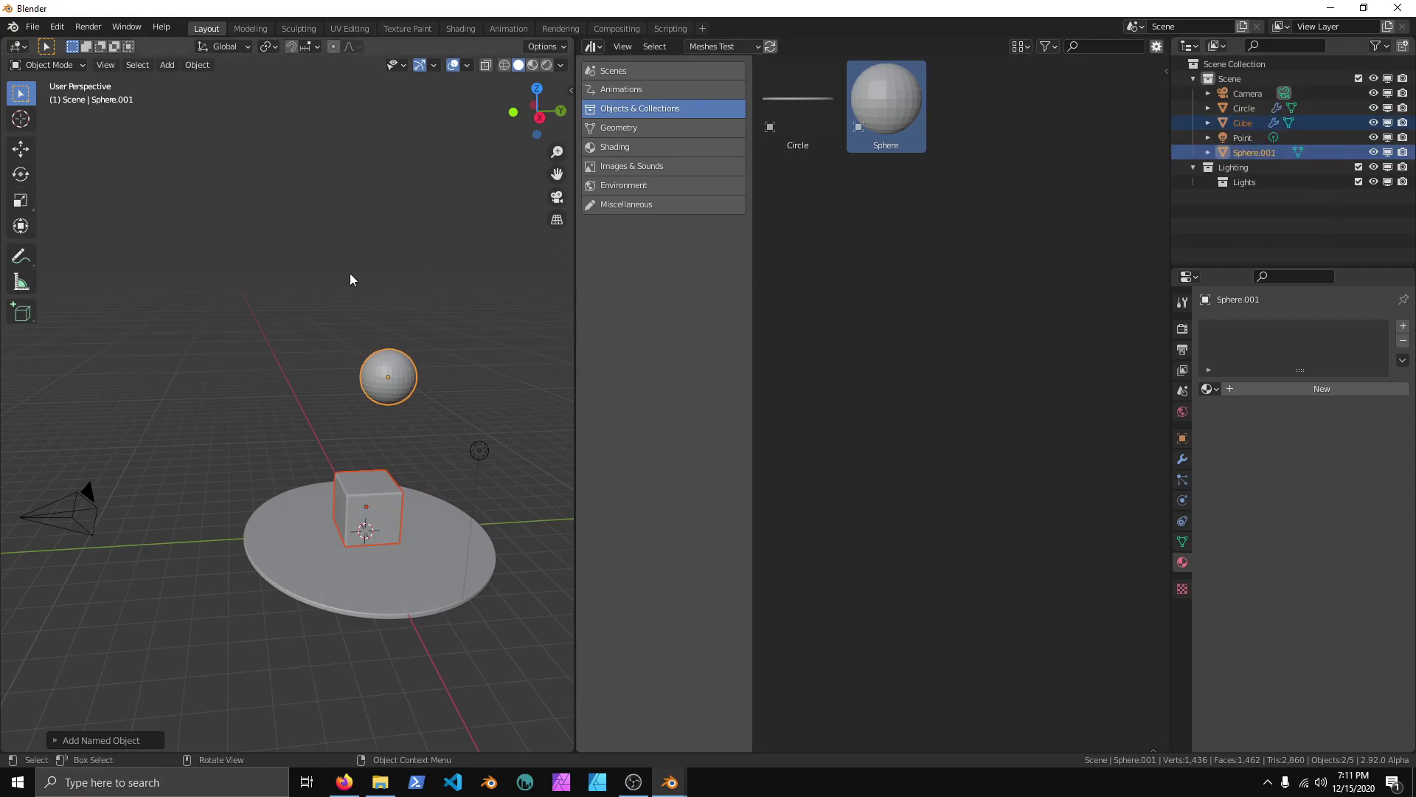
- Open Mesh Test.blend from recent files, discarding unsaved changes
click(32, 26)
mouse_move(66, 73)
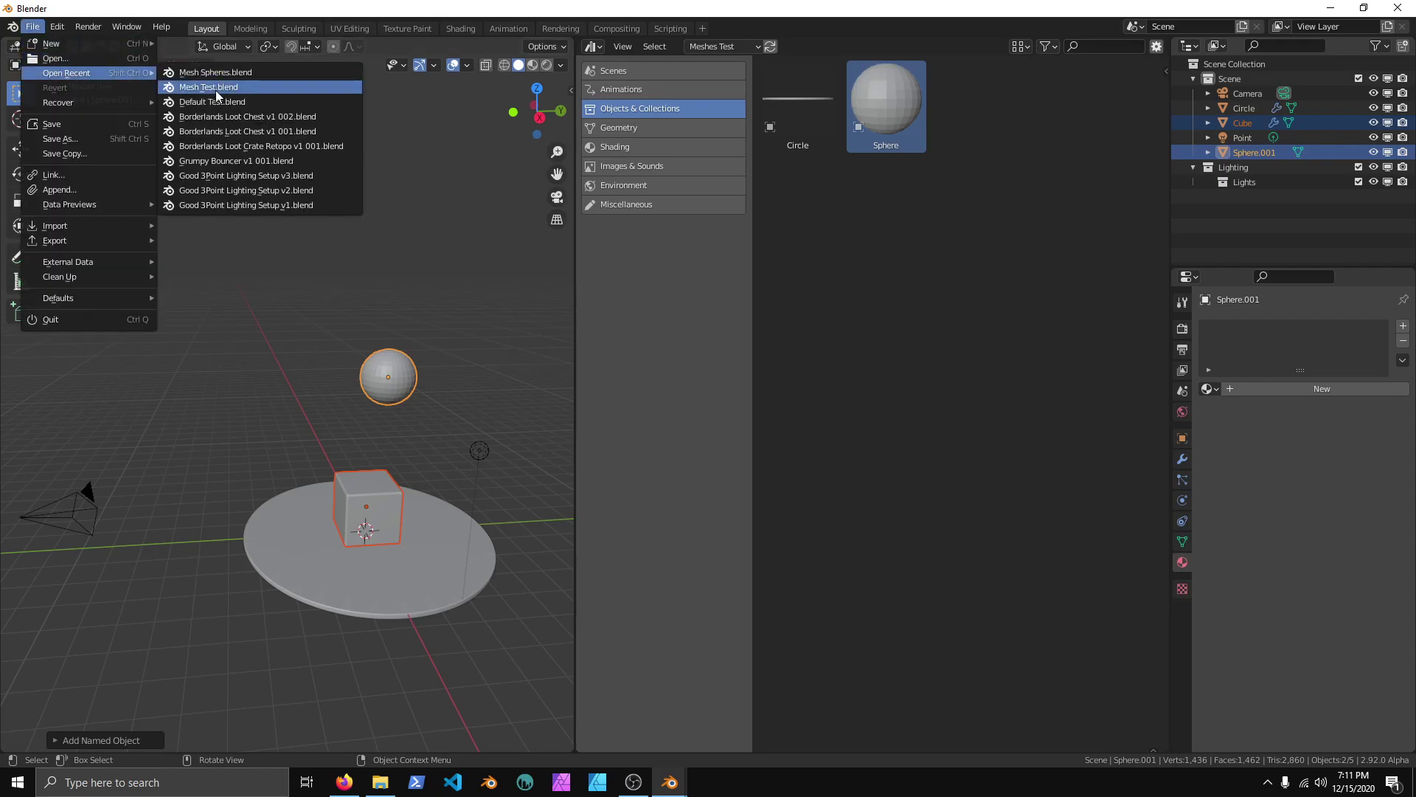
click(215, 90)
click(736, 418)
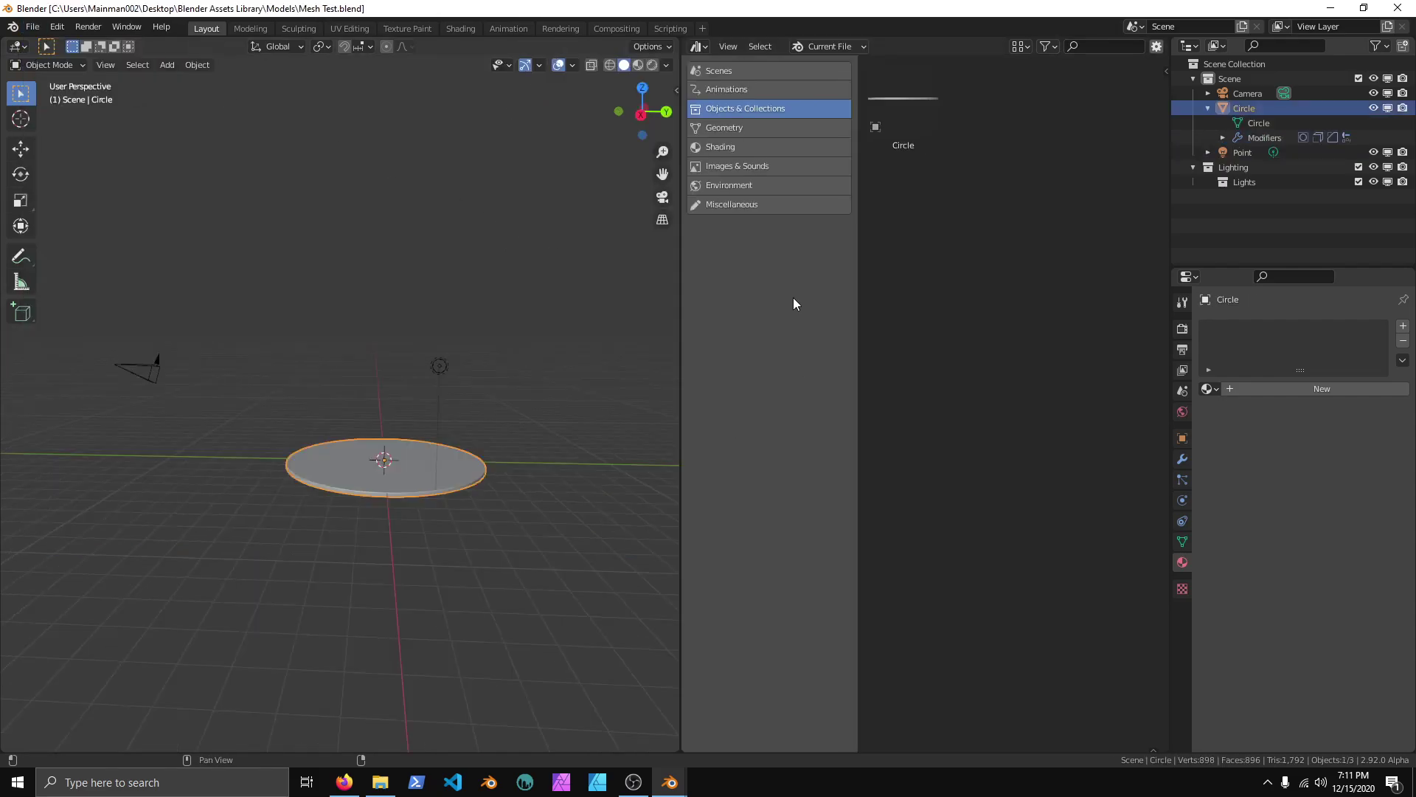
- Switch the asset library between Current File and Meshes Test, ending on Blender Assets
click(856, 46)
click(913, 86)
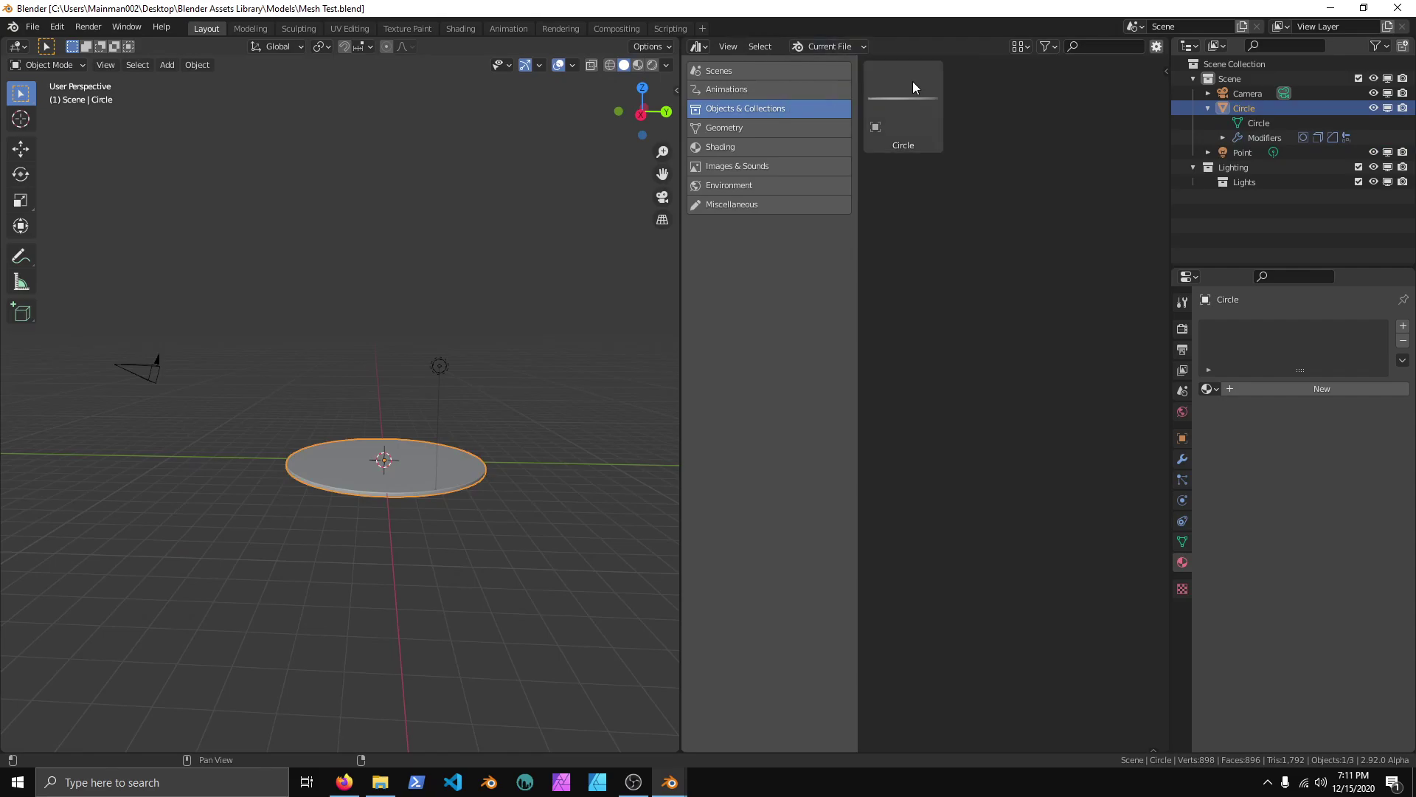
click(851, 43)
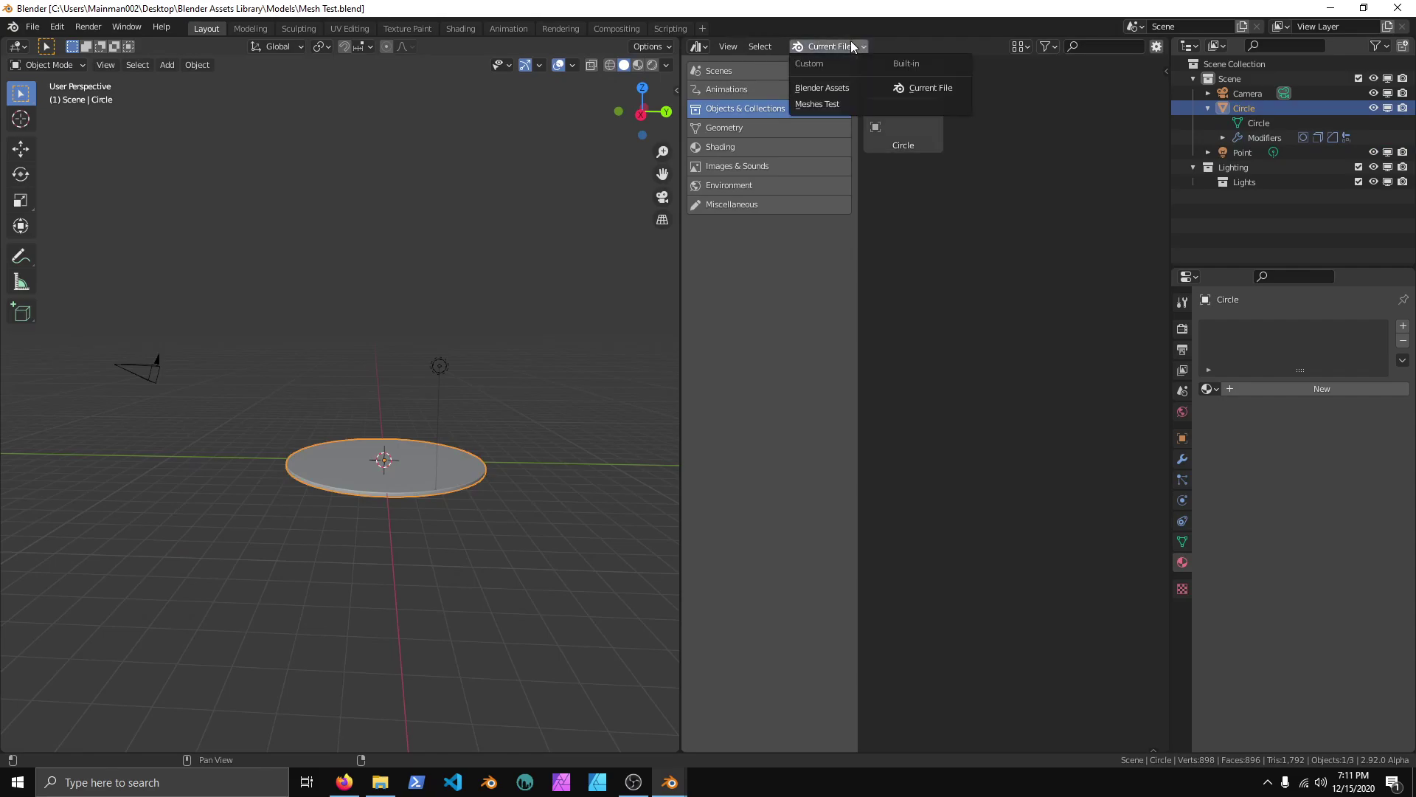
click(830, 99)
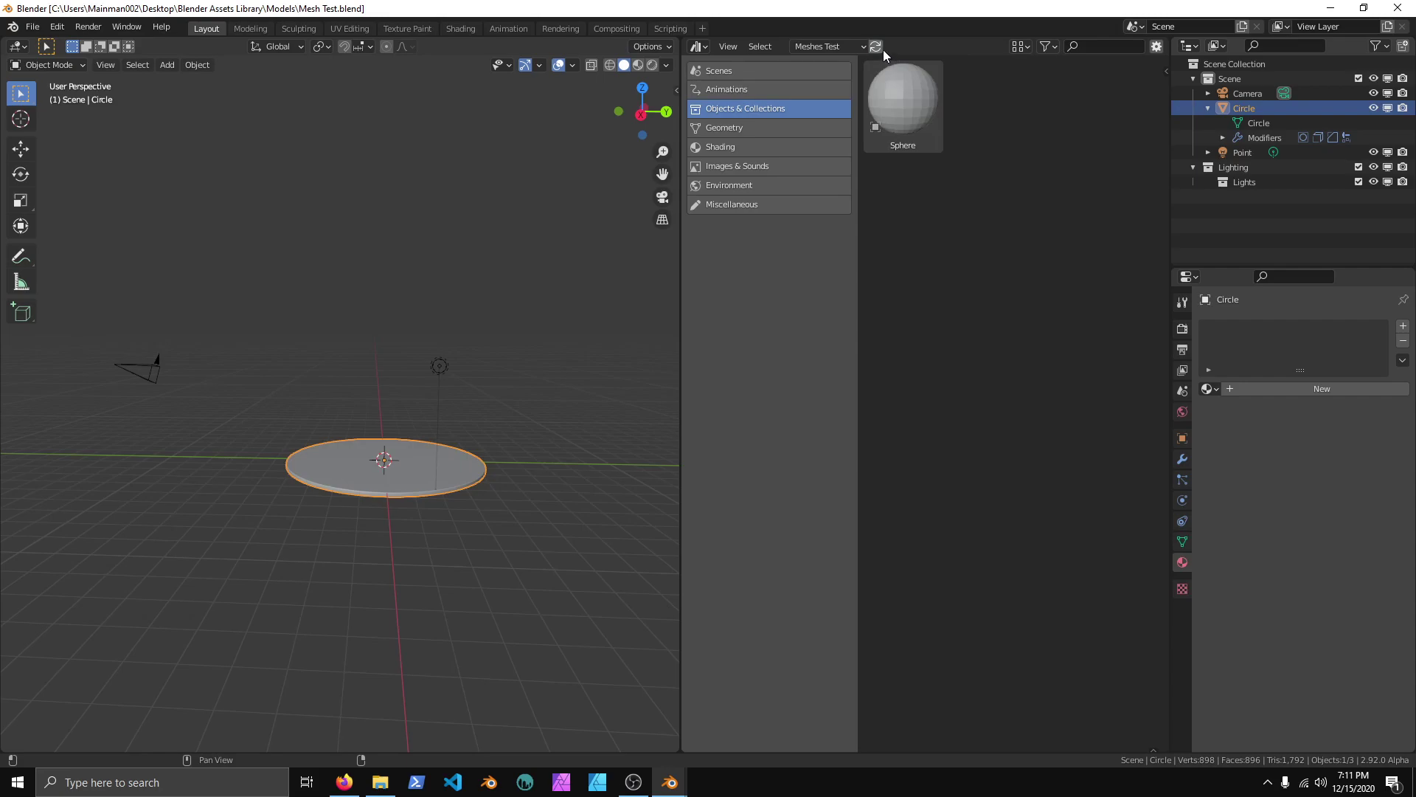
click(865, 47)
click(931, 87)
click(830, 47)
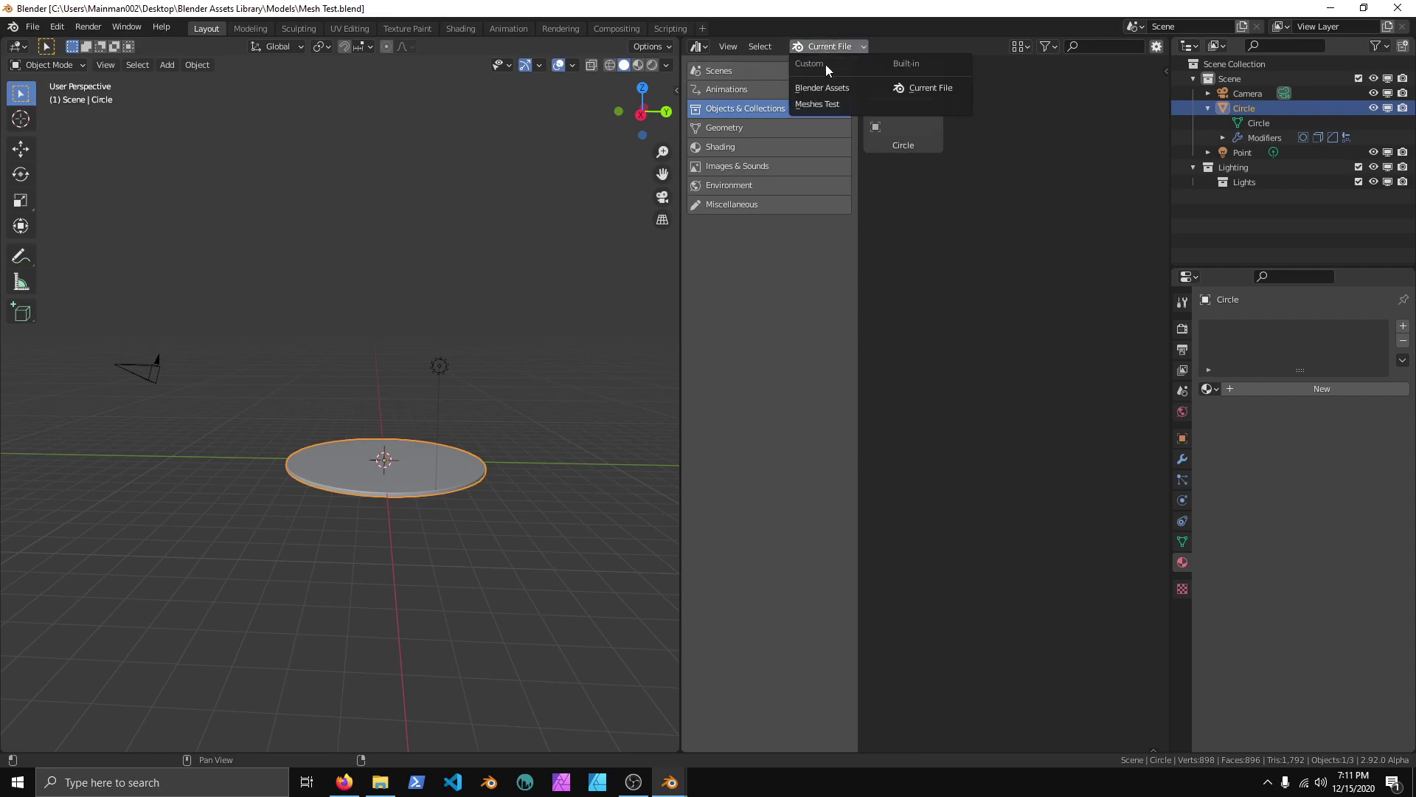
click(834, 99)
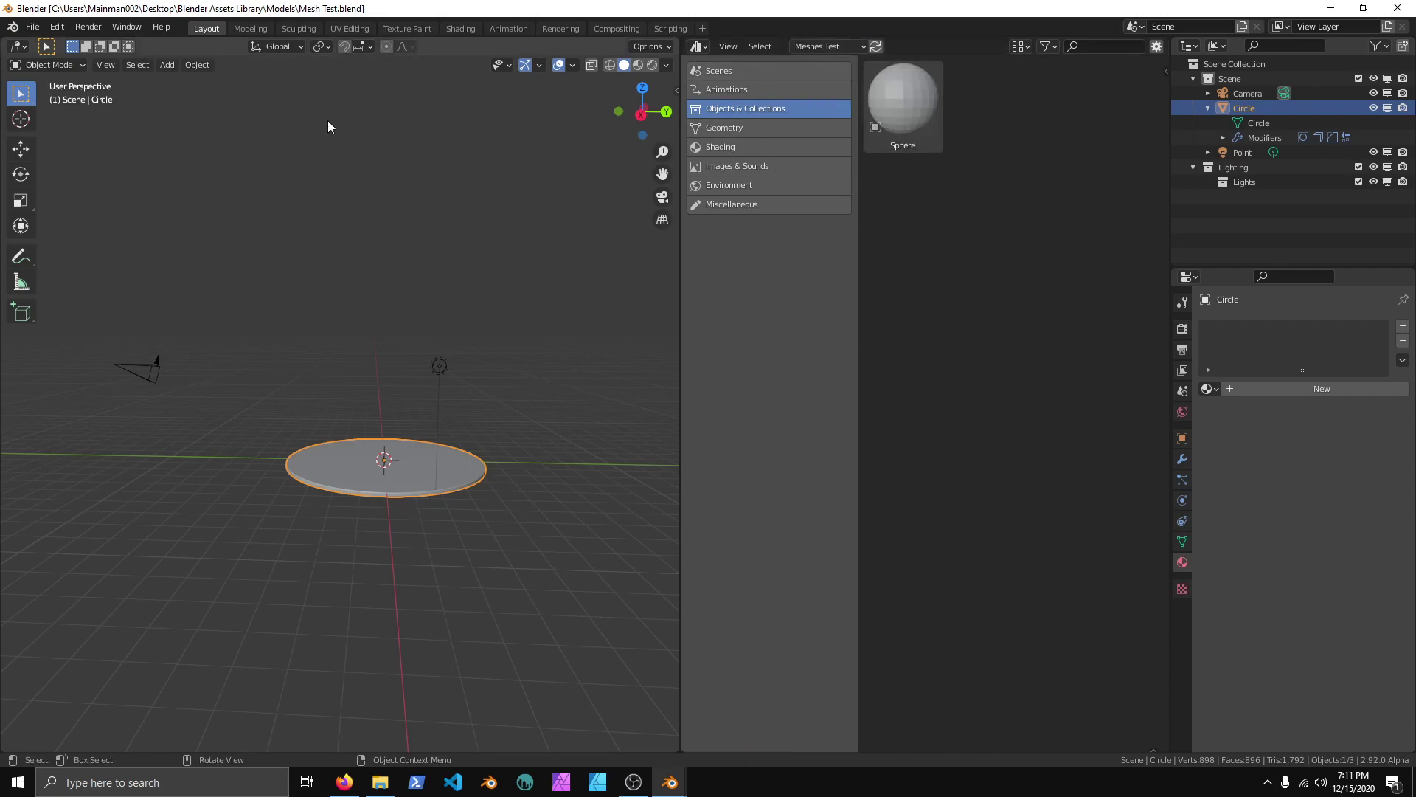
click(828, 46)
click(819, 87)
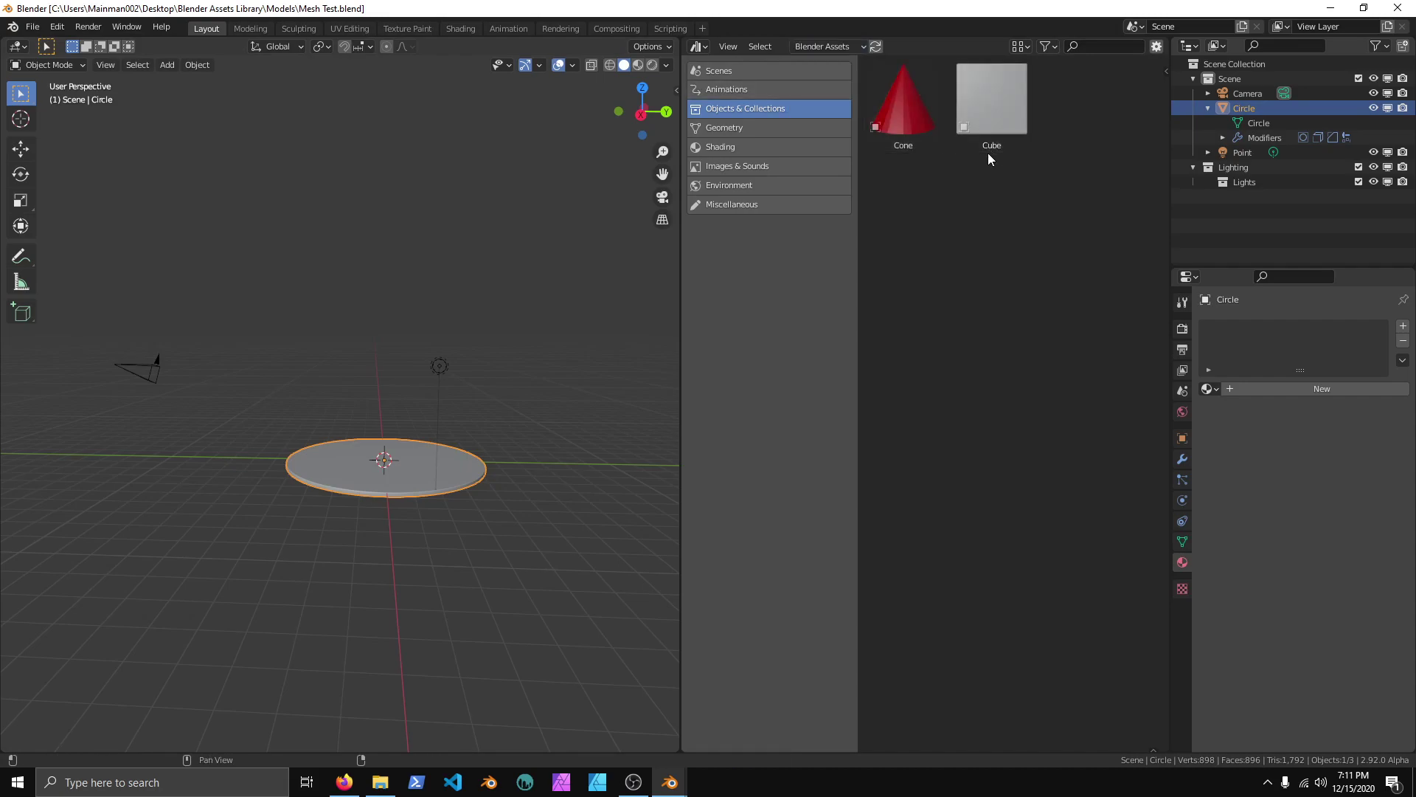
- Add the red Cone and blue Cube from Blender Assets, then Sphere from Meshes Test
drag(903, 104, 526, 404)
drag(991, 104, 553, 527)
click(830, 46)
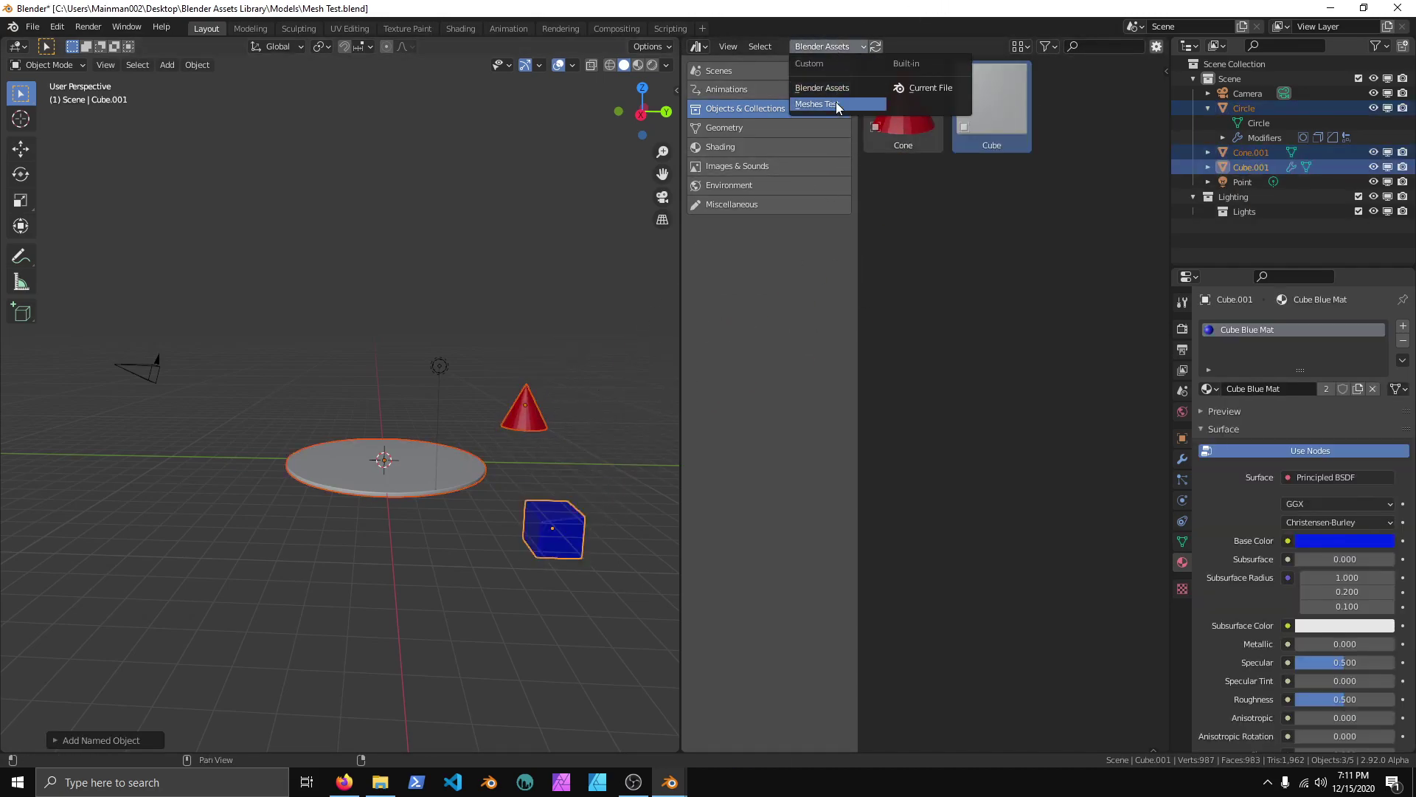
click(835, 102)
drag(890, 106, 597, 385)
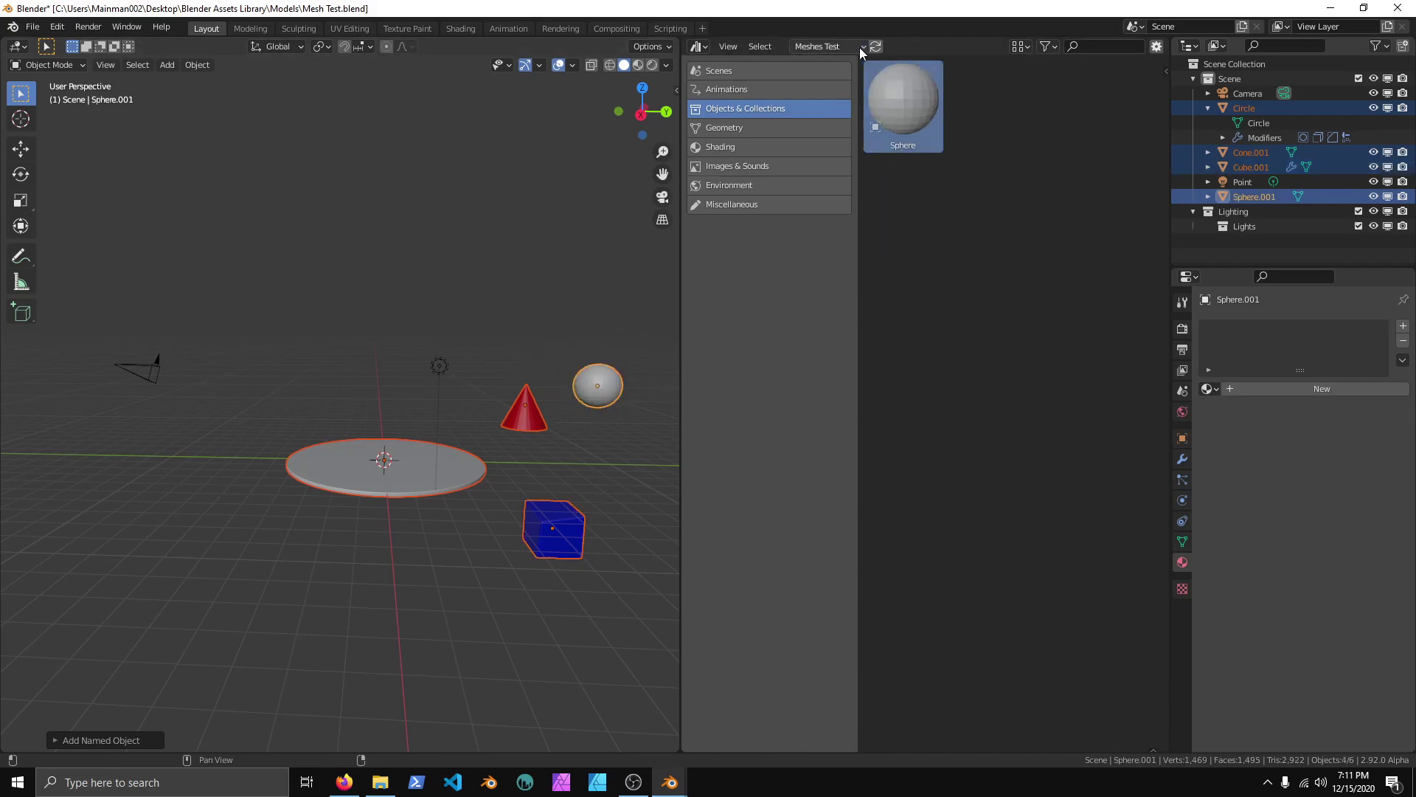
- Show all Current File assets and select the Scene collection, deselecting all objects
click(858, 48)
click(914, 92)
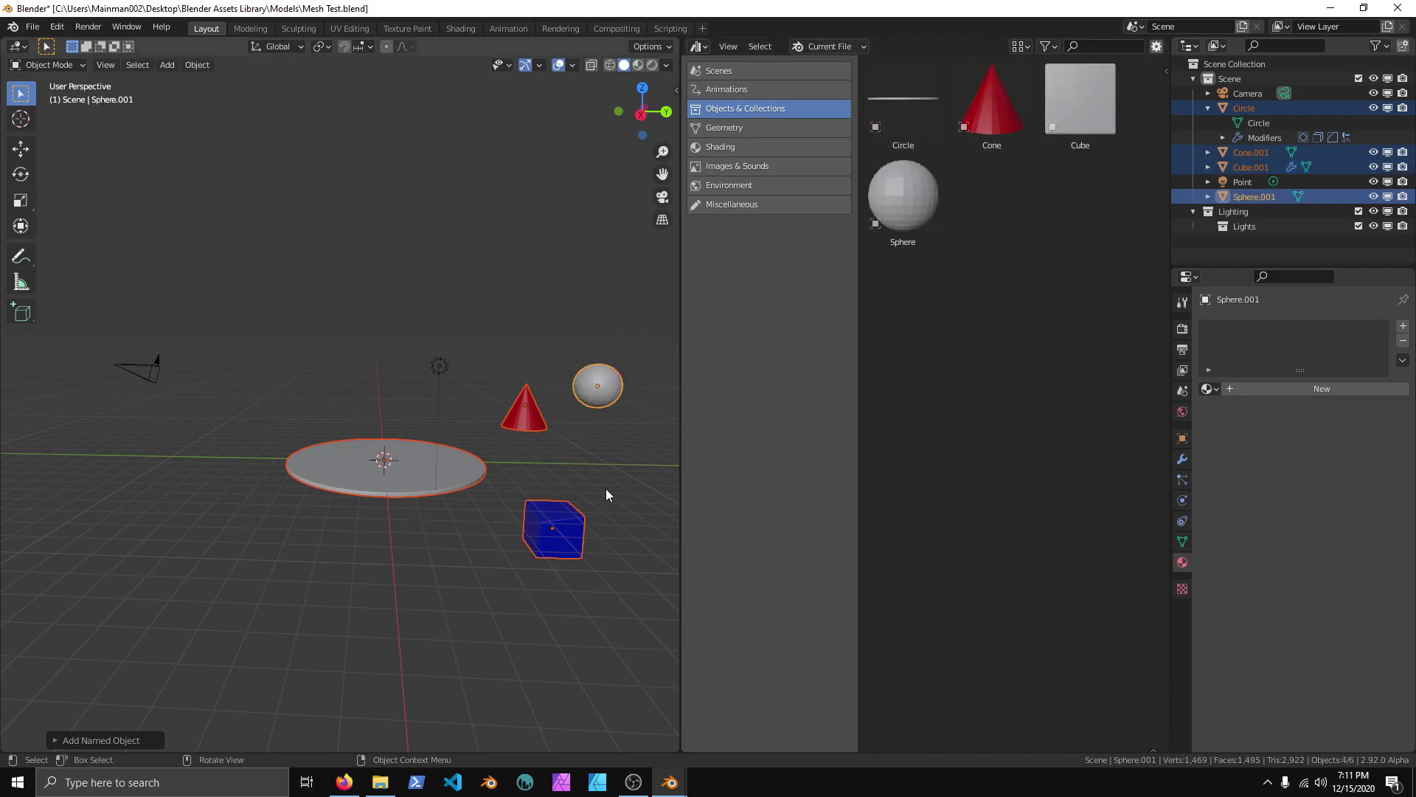
middle_drag(487, 427, 387, 499)
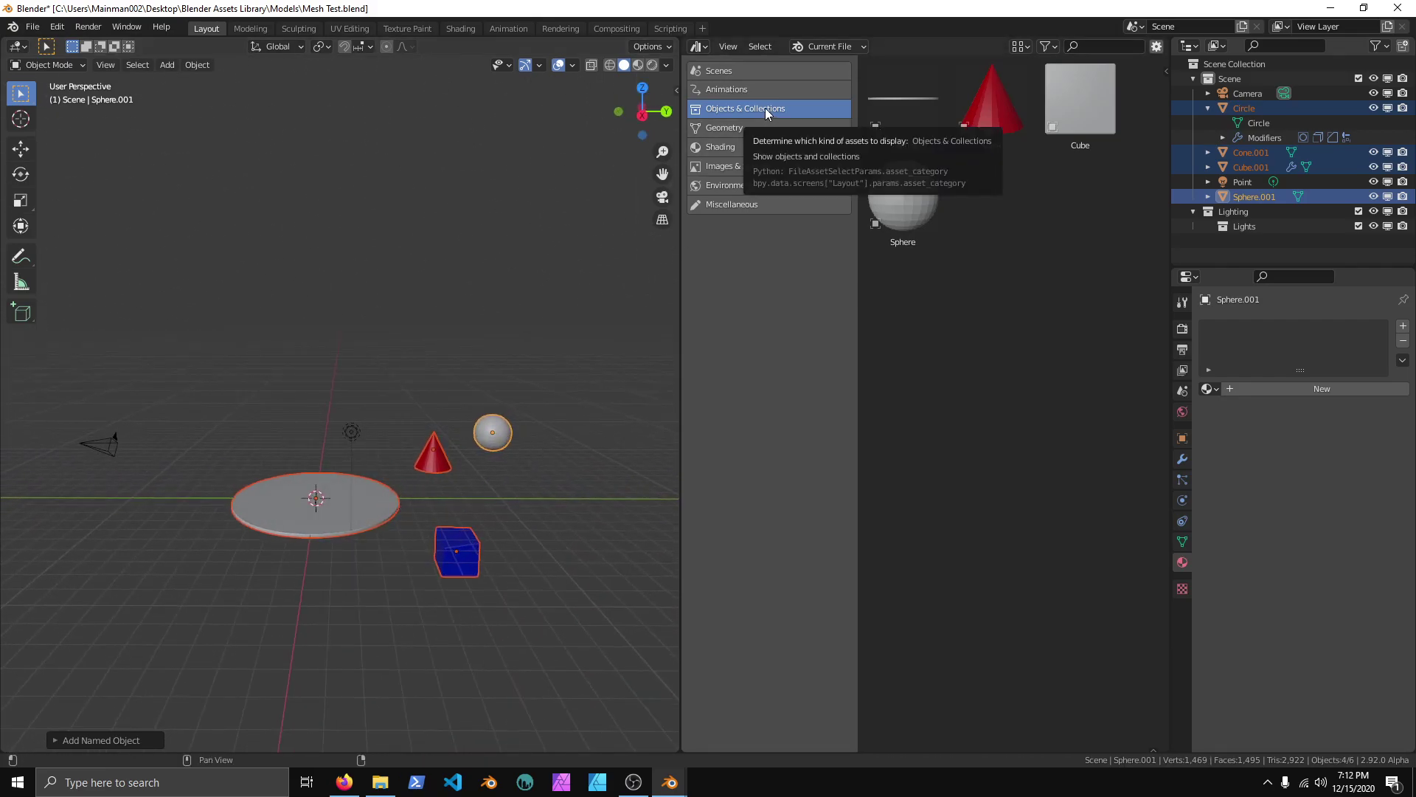
click(1242, 81)
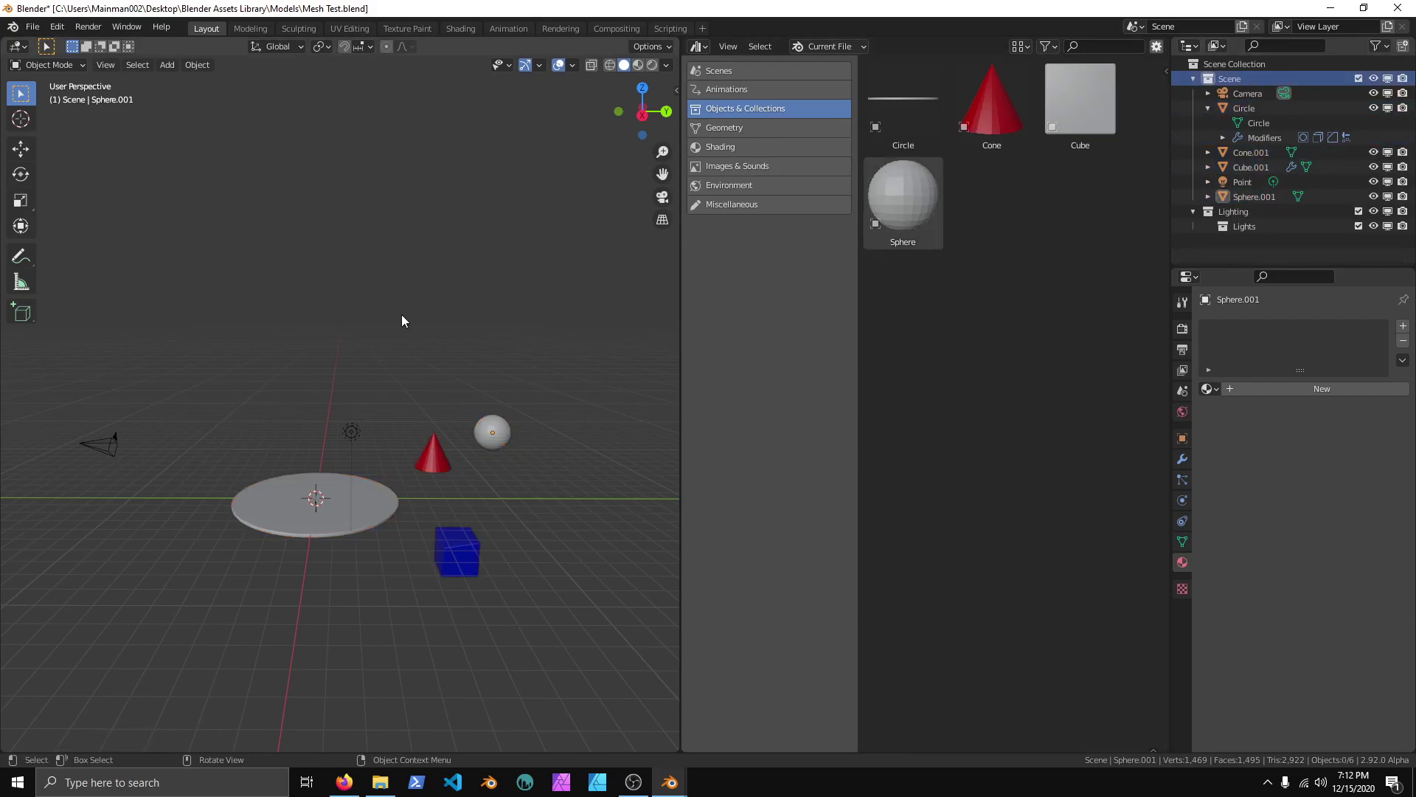
- Start a new General file, discarding changes to Mesh Test.blend
key(ctrl+n)
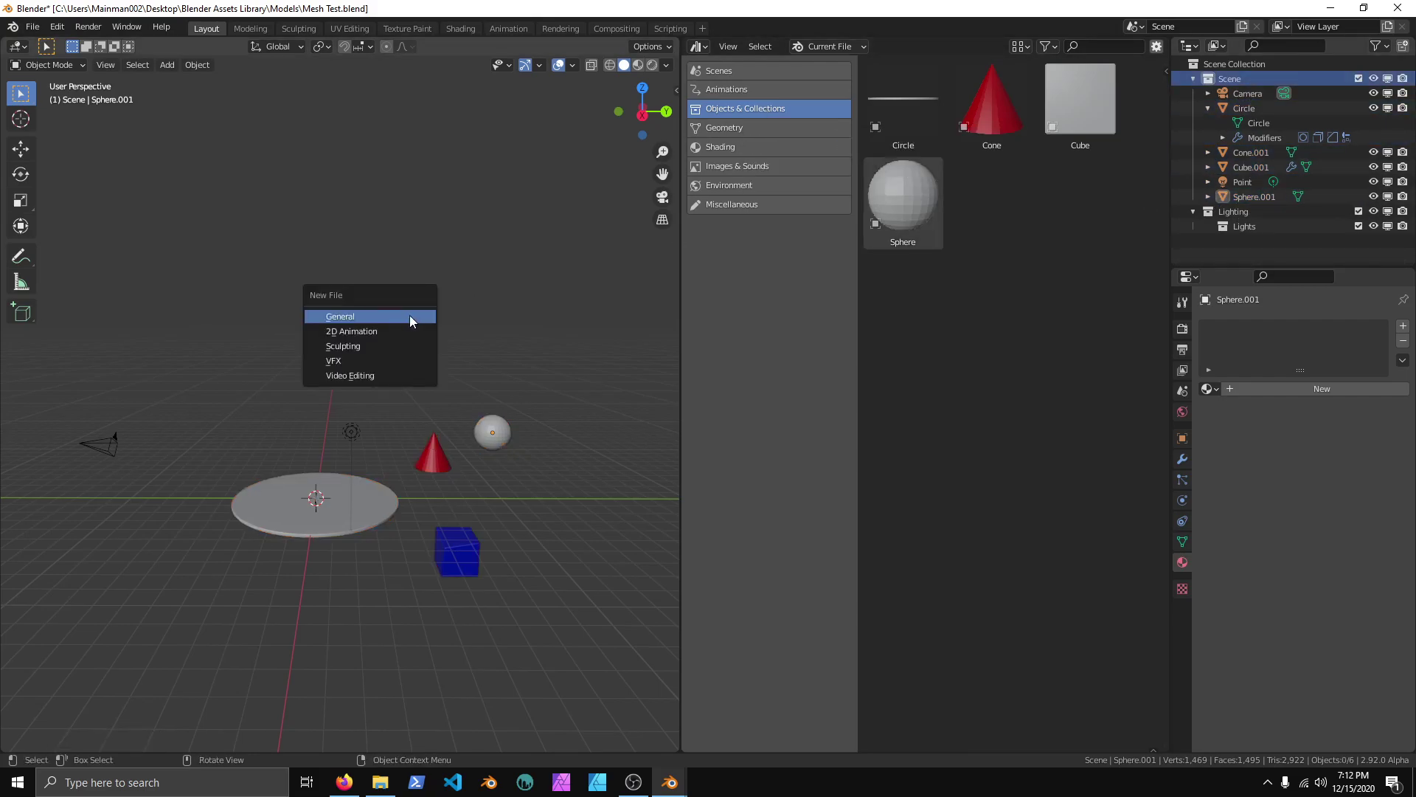
click(390, 316)
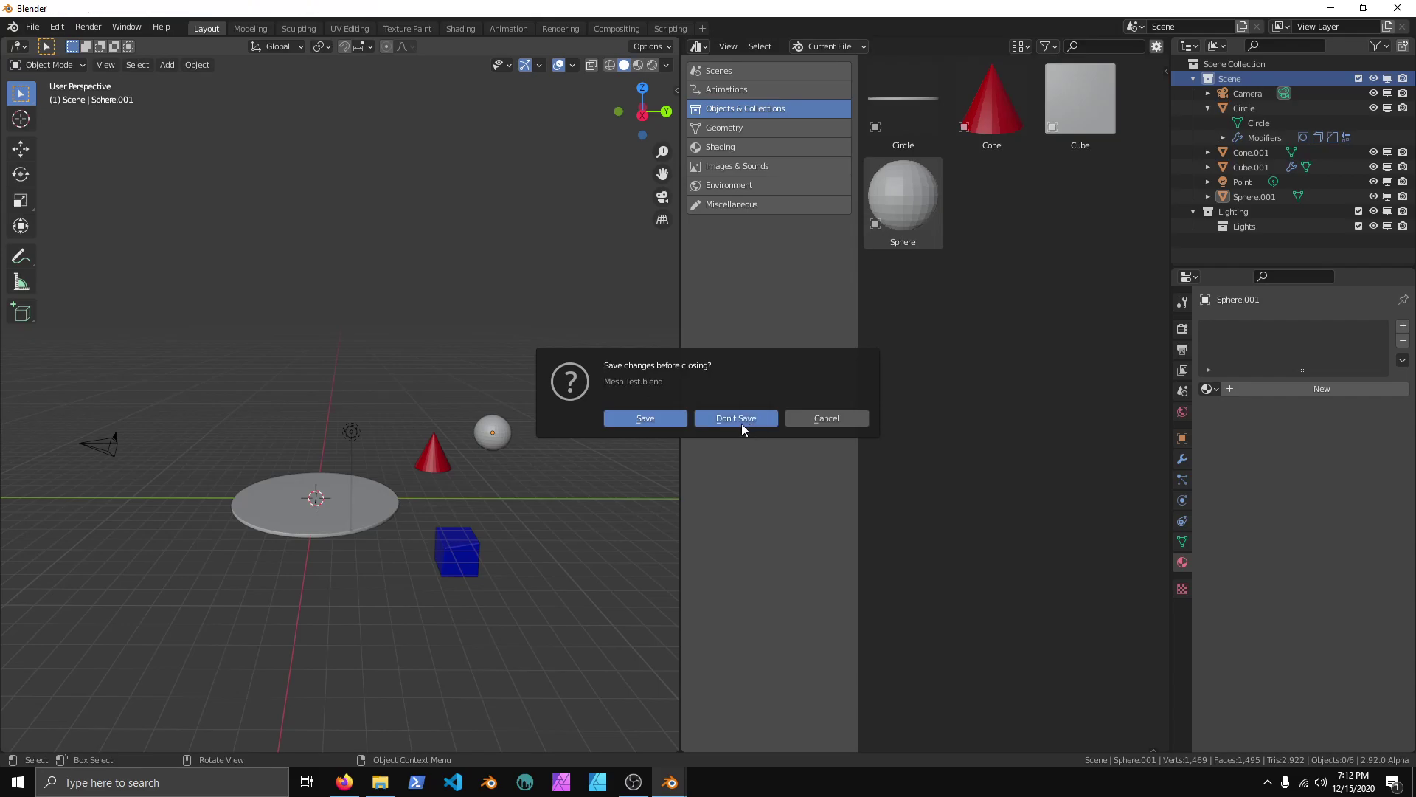
click(738, 420)
middle_drag(752, 447, 695, 391)
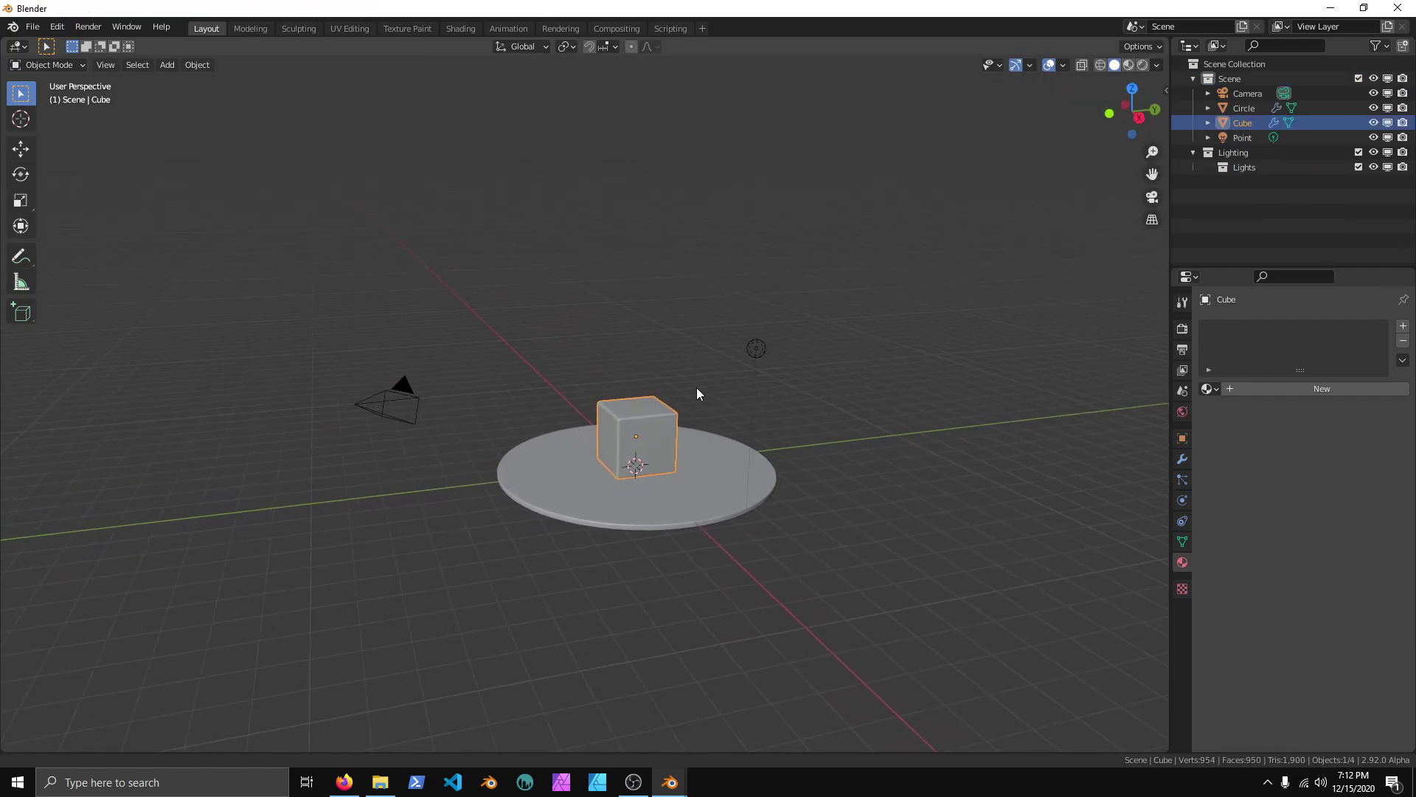
- Rename the Scene collection to Objects and mark it as an asset
click(1246, 81)
double_click(1246, 83)
text(Objects)
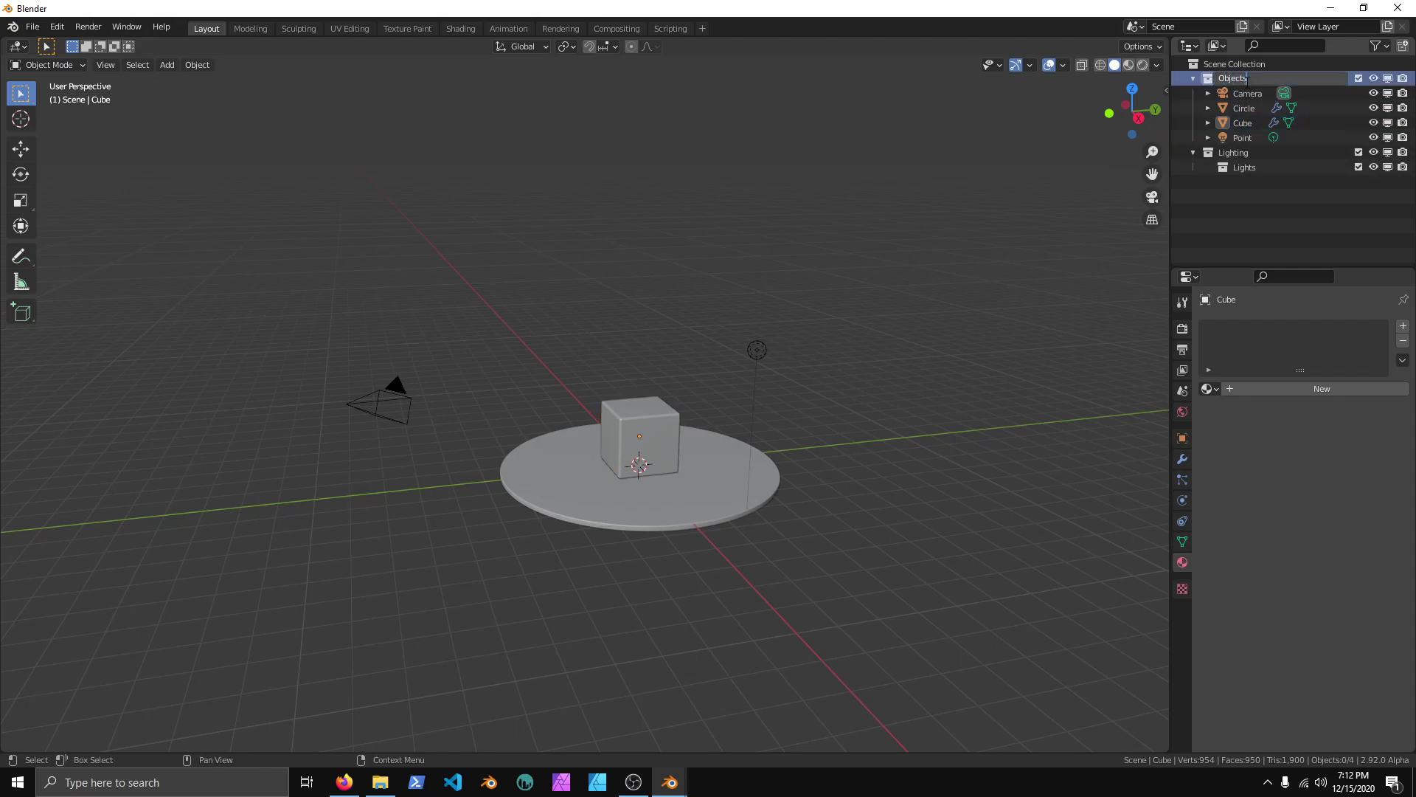
key(Return)
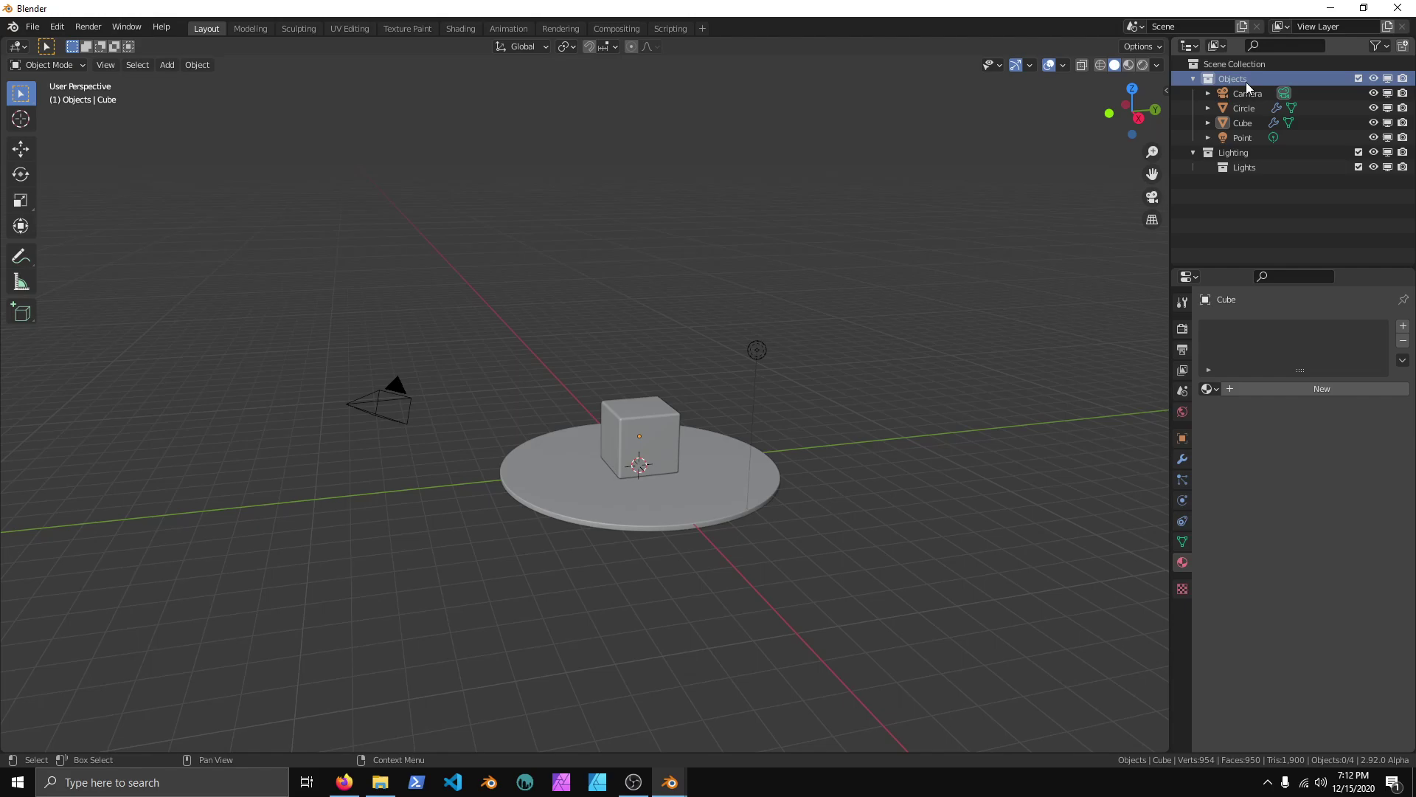
right_click(1245, 82)
click(1246, 82)
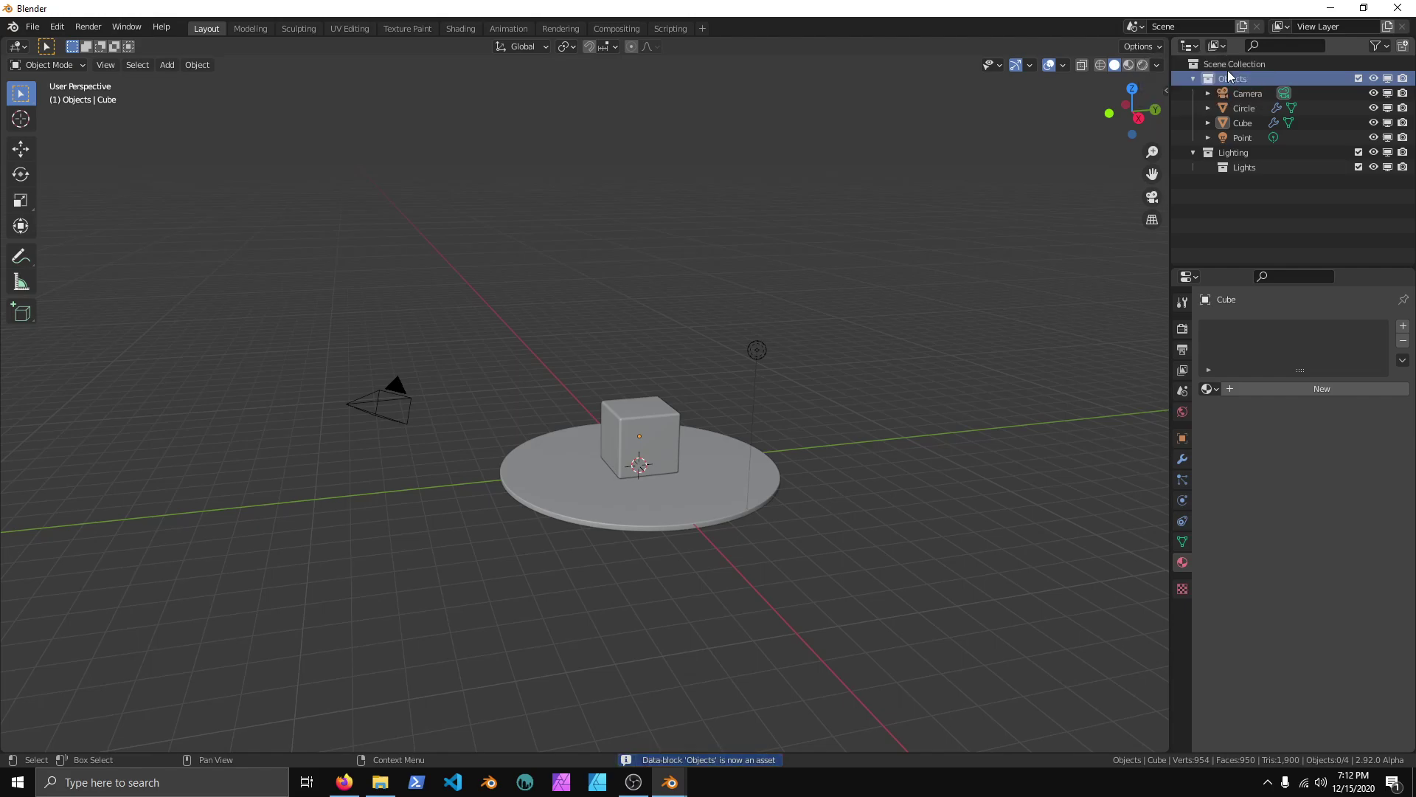
- Split the viewport into an Asset Browser showing the Objects & Collections category
drag(1167, 39, 655, 88)
click(673, 46)
click(1134, 140)
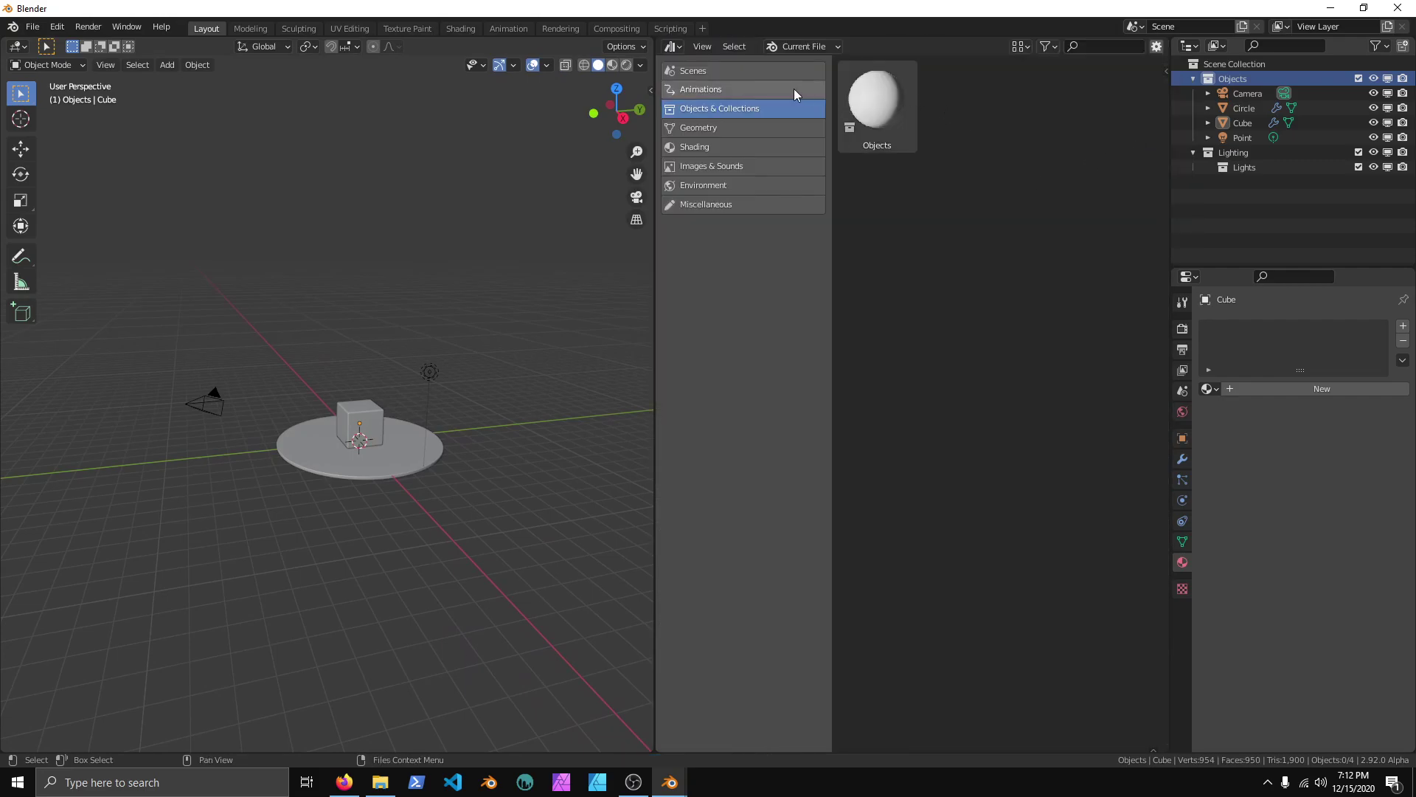
click(728, 127)
click(744, 109)
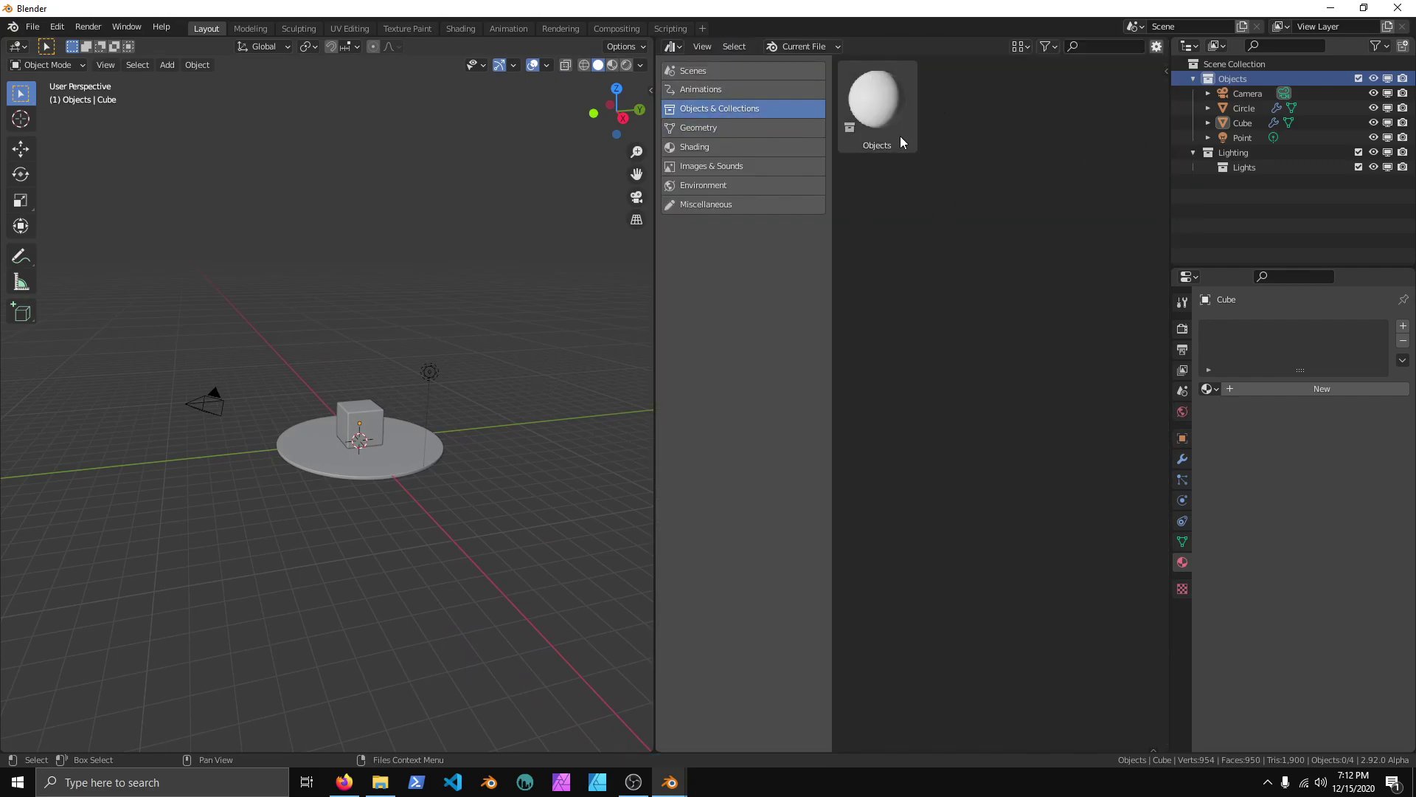
- Drag the Objects collection asset into the scene as an instance
middle_drag(449, 455, 369, 468)
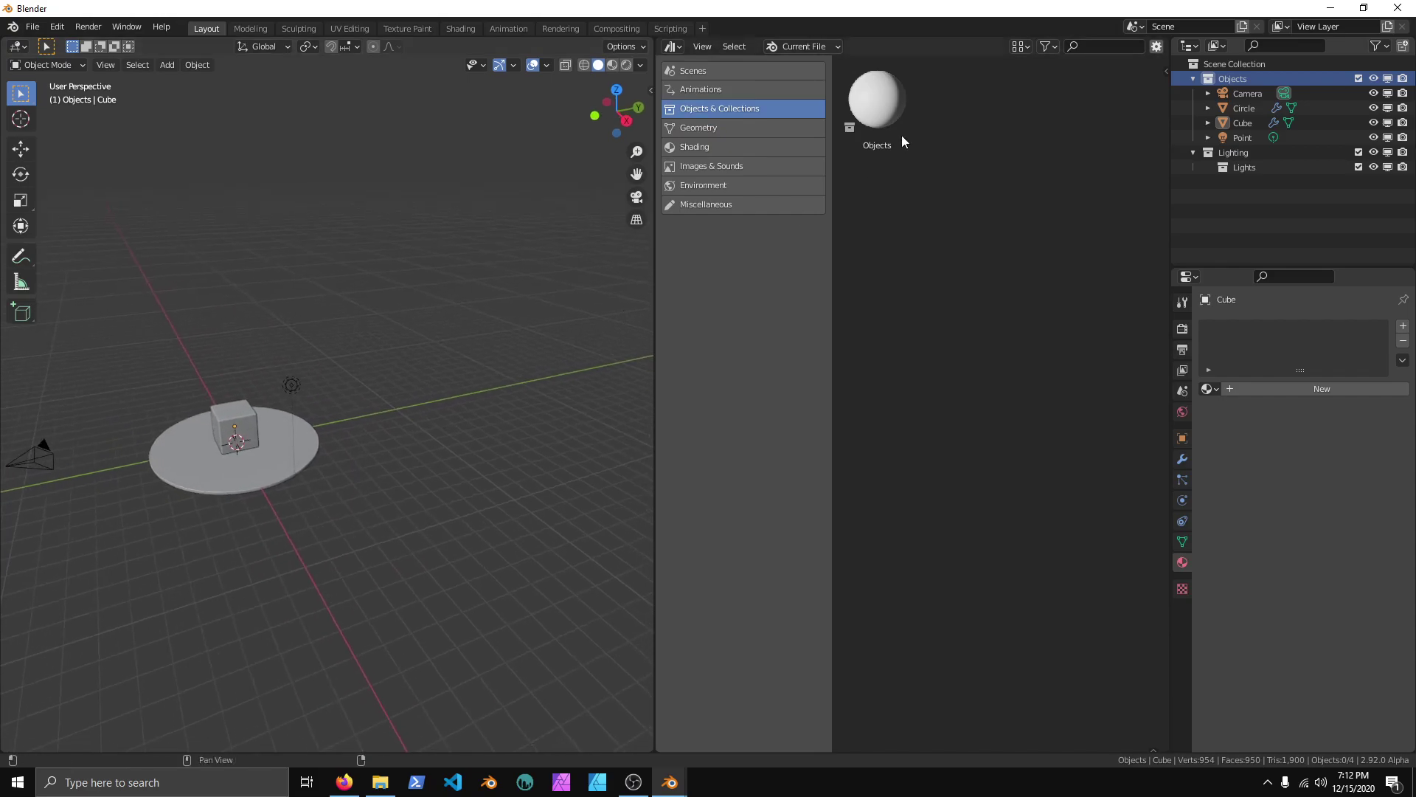
click(906, 89)
drag(906, 88, 479, 608)
middle_drag(479, 608, 444, 563)
click(441, 539)
click(423, 547)
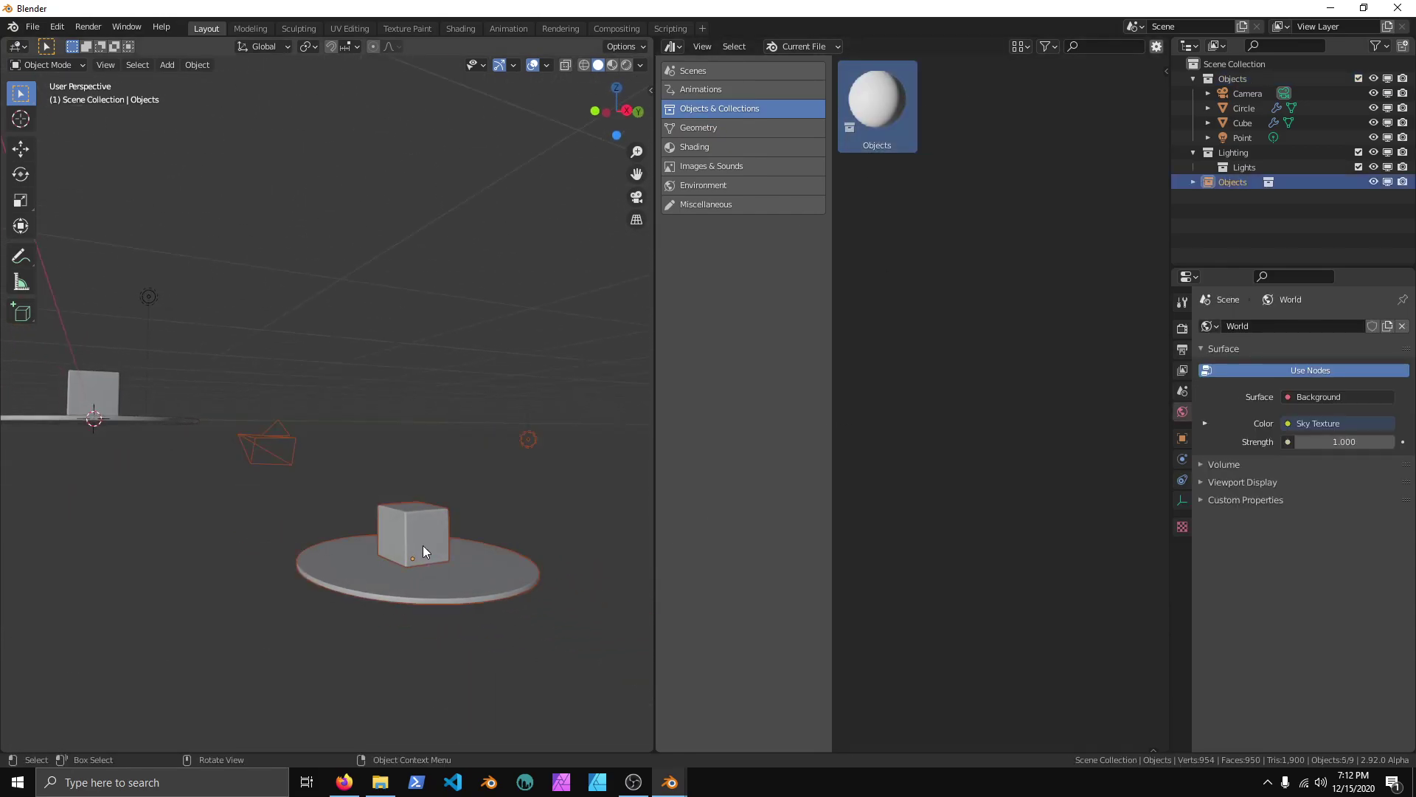
- Move the collection instance, inspect its move settings, then delete it
key(g)
click(441, 423)
middle_drag(408, 419, 322, 545)
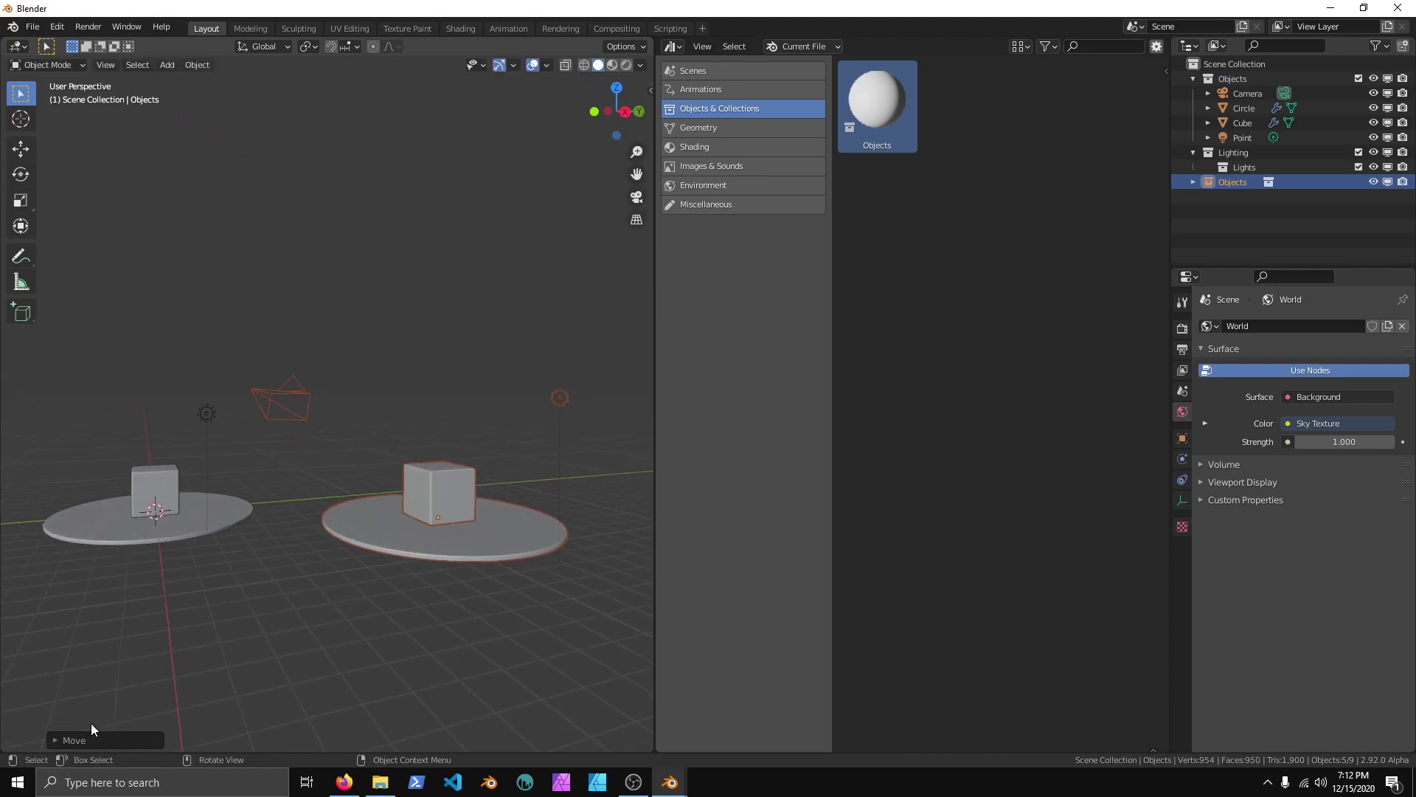
click(60, 741)
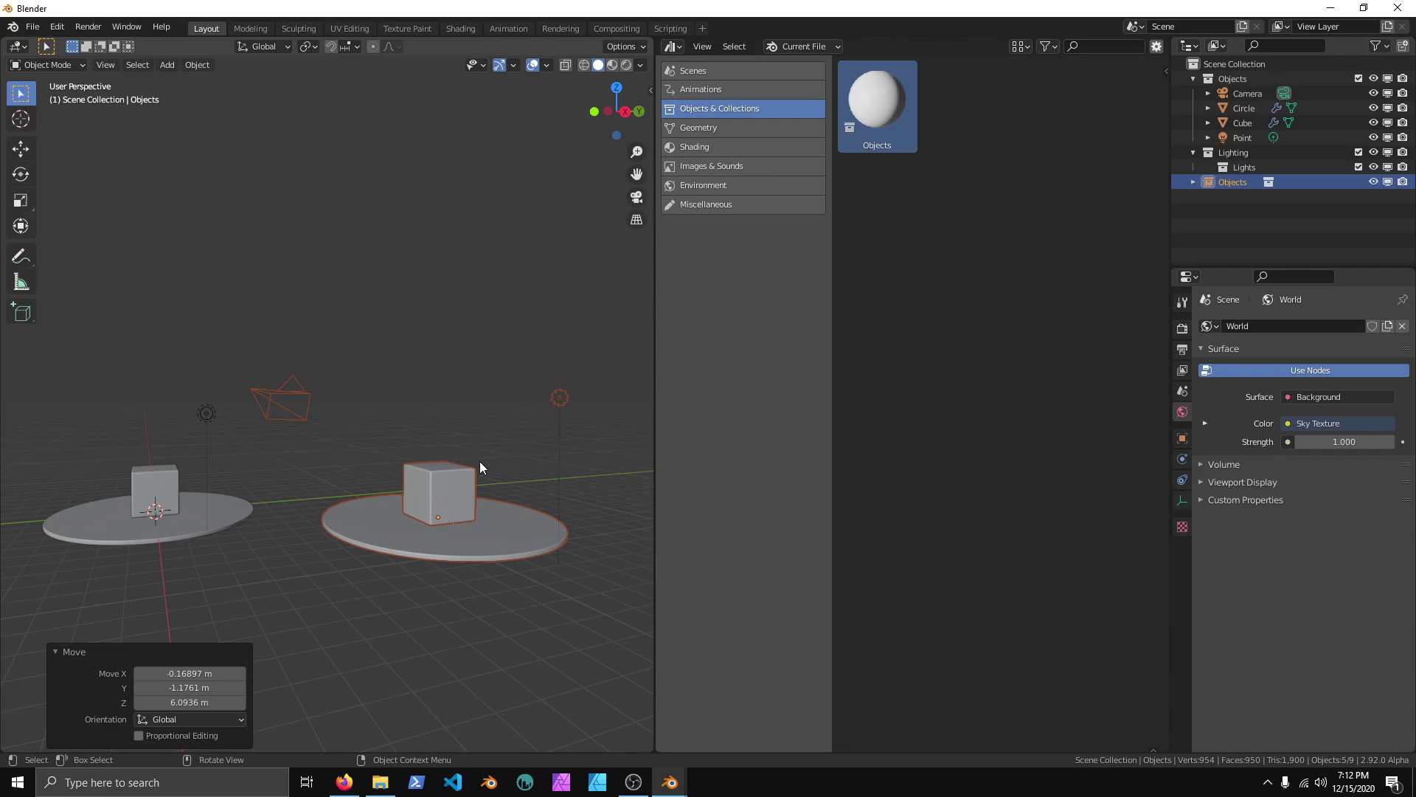
key(Delete)
- Place the Objects asset again, review its instance options, and delete the instance
drag(882, 100, 443, 548)
click(170, 627)
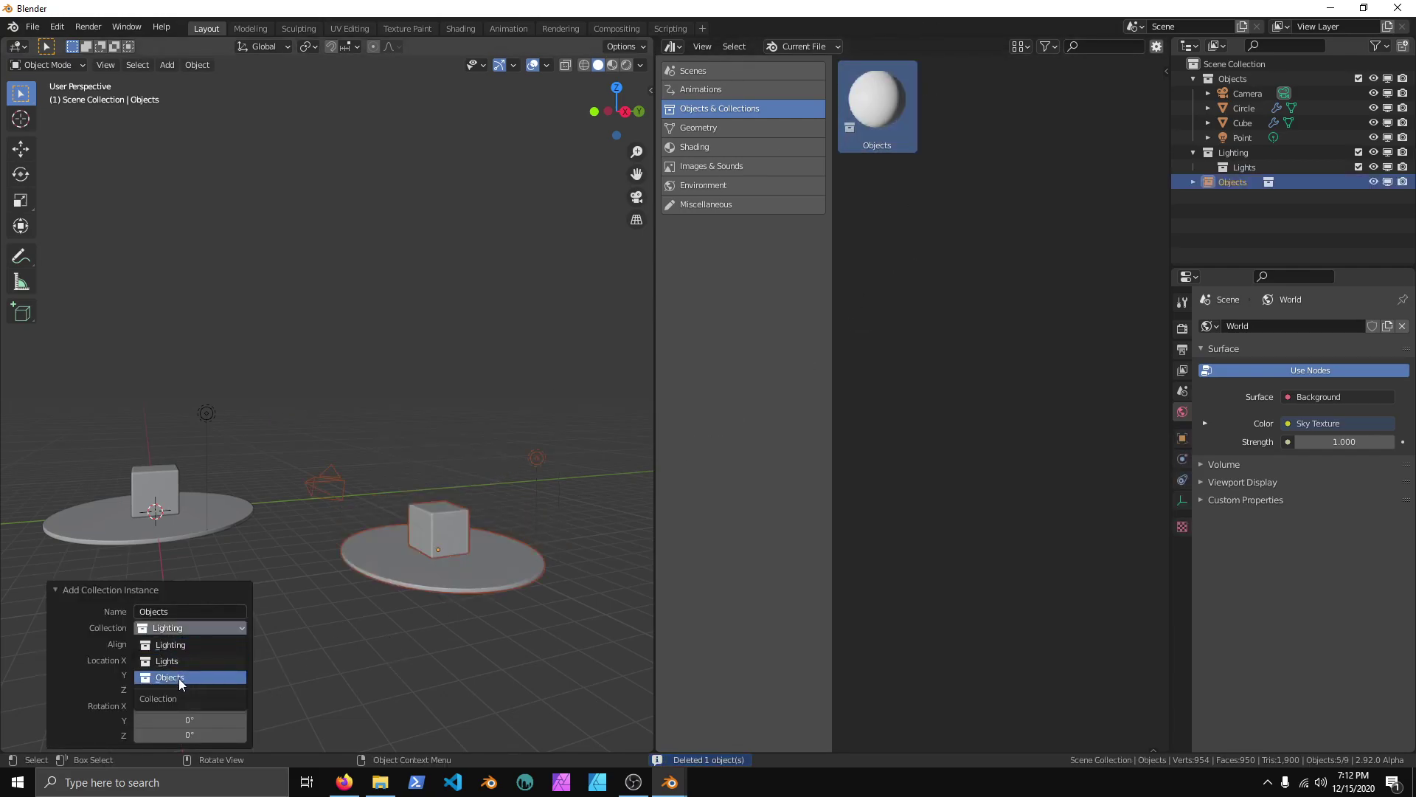
click(172, 611)
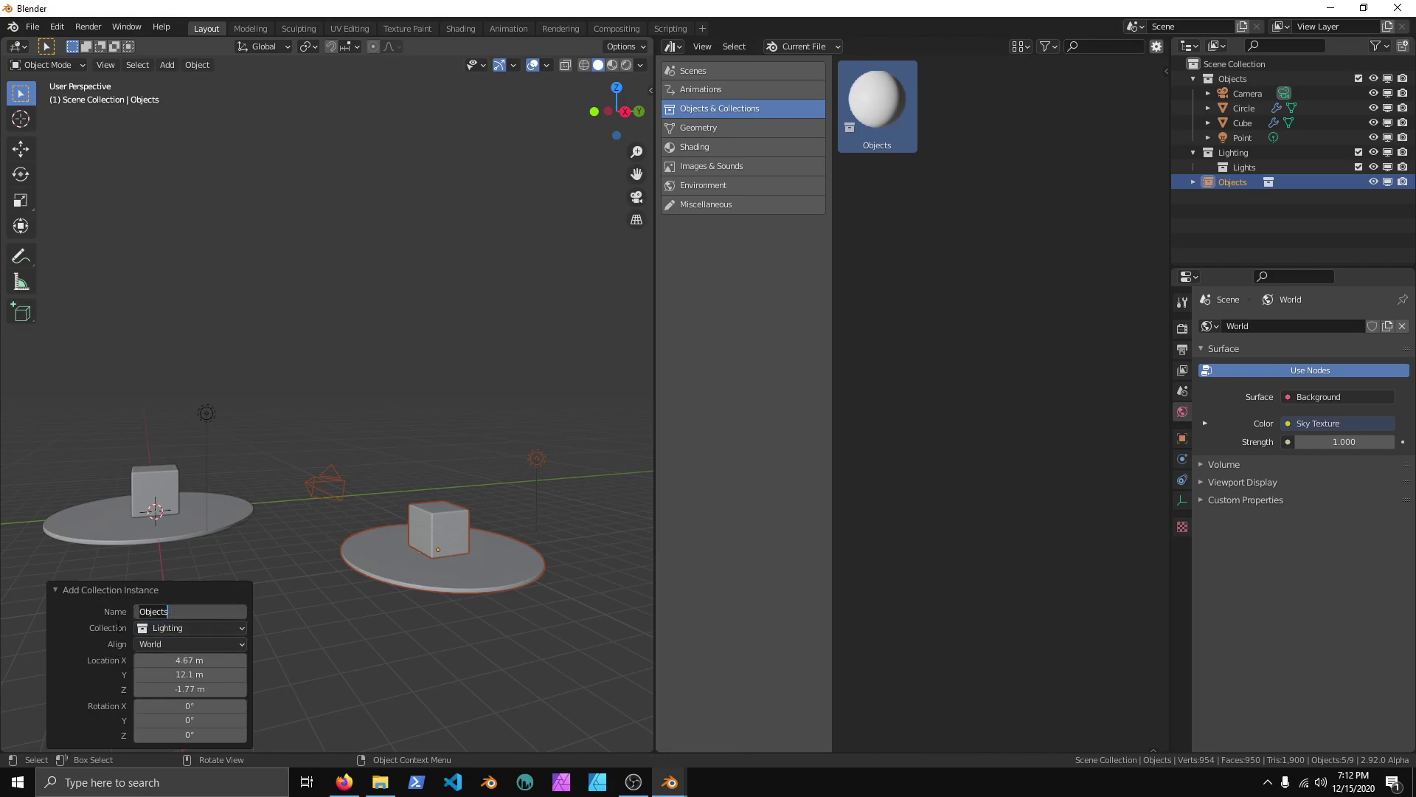
click(179, 644)
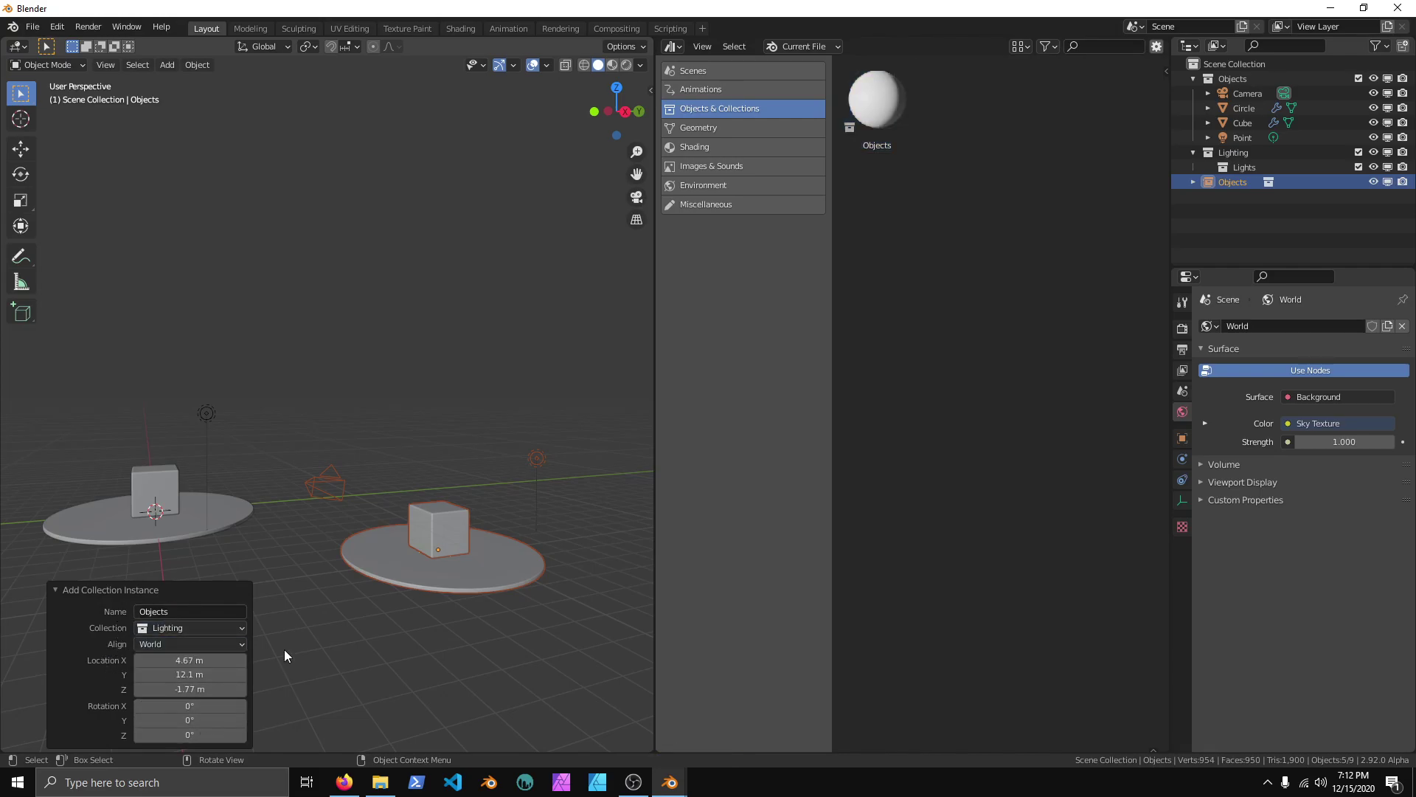
click(437, 521)
mouse_move(461, 544)
middle_down()
mouse_move(422, 515)
mouse_move(577, 520)
mouse_move(470, 547)
mouse_move(475, 559)
mouse_move(478, 525)
middle_up()
key(Delete)
middle_drag(397, 552, 493, 543)
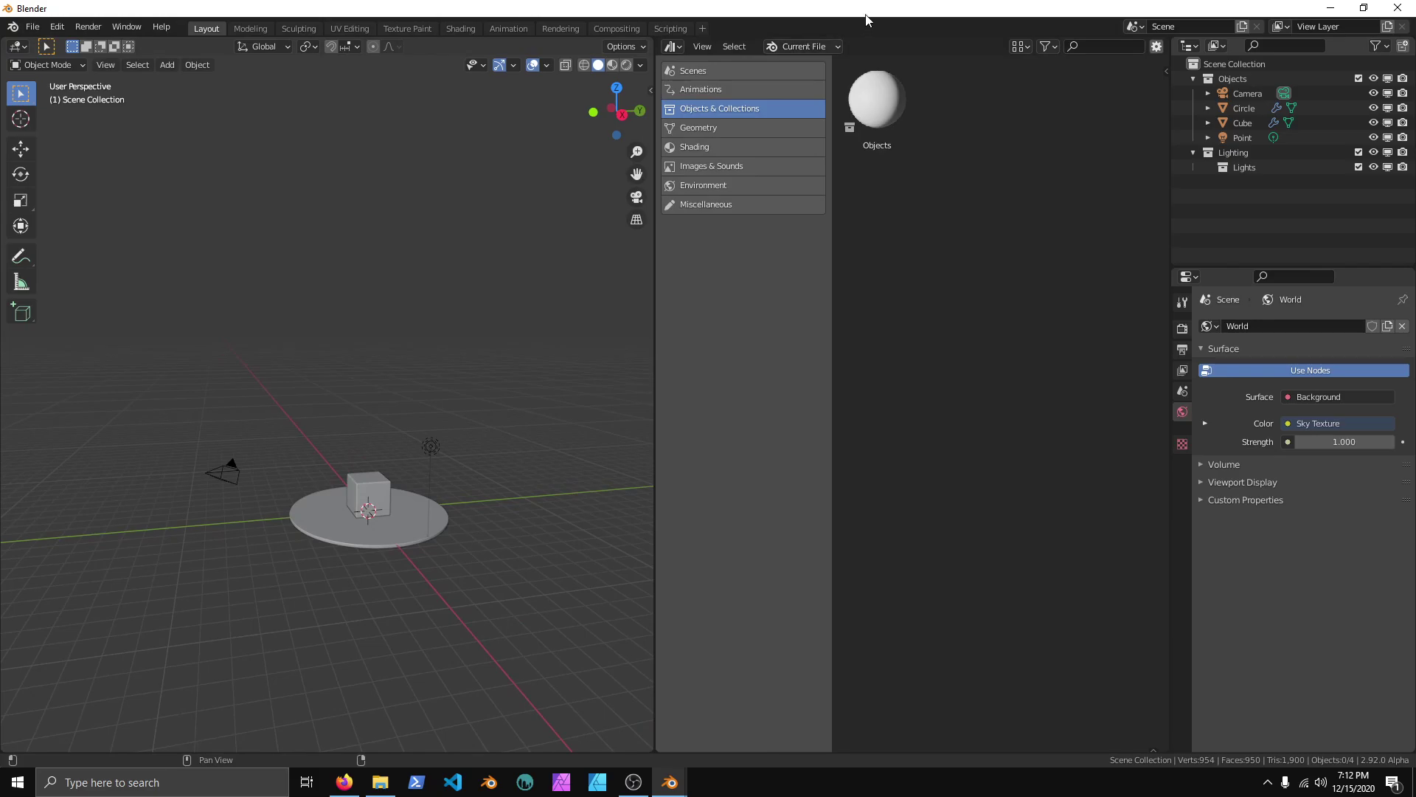
- Switch to the Meshes Test library, drag in the Sphere asset and make it linked
click(836, 47)
click(821, 103)
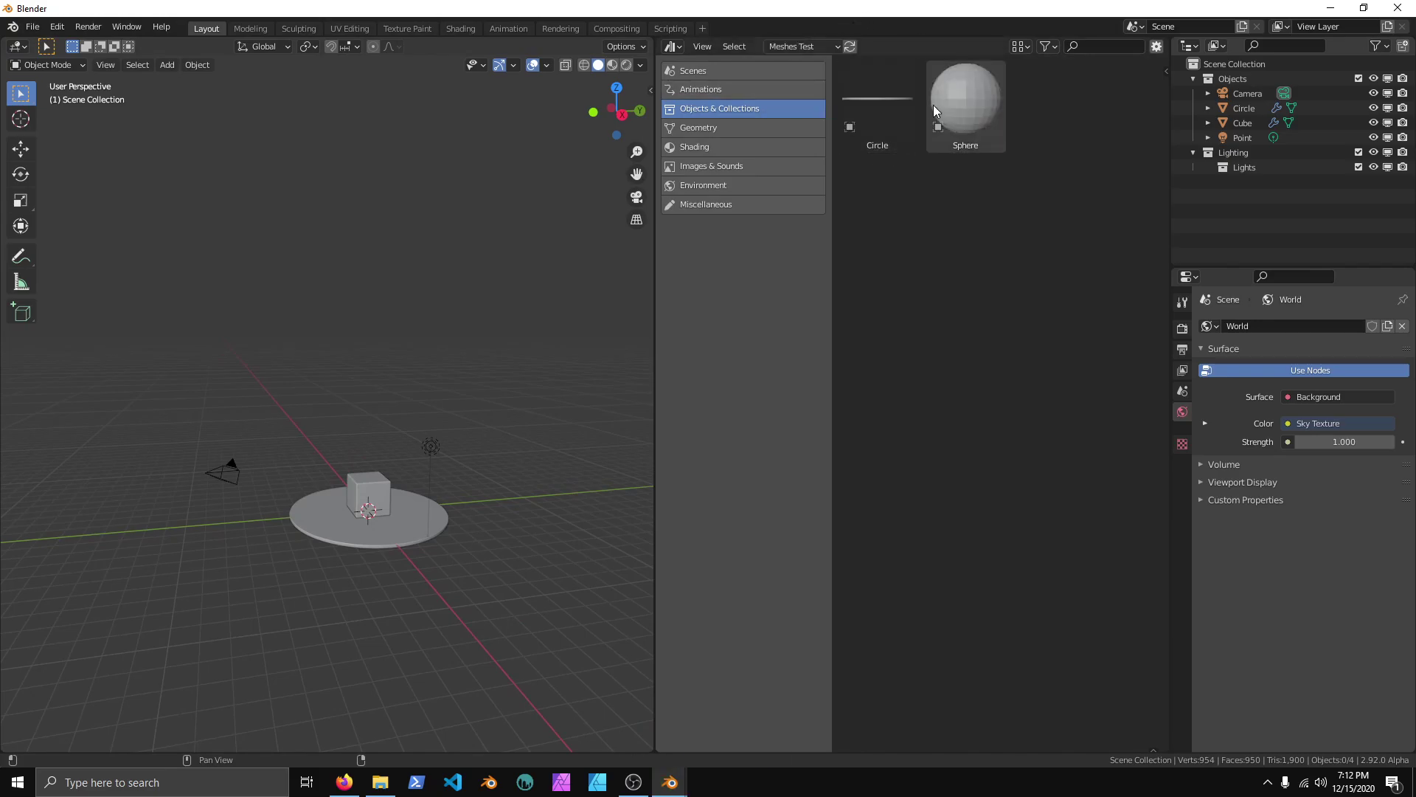
drag(959, 104, 544, 507)
shift+middle_drag(602, 551, 461, 573)
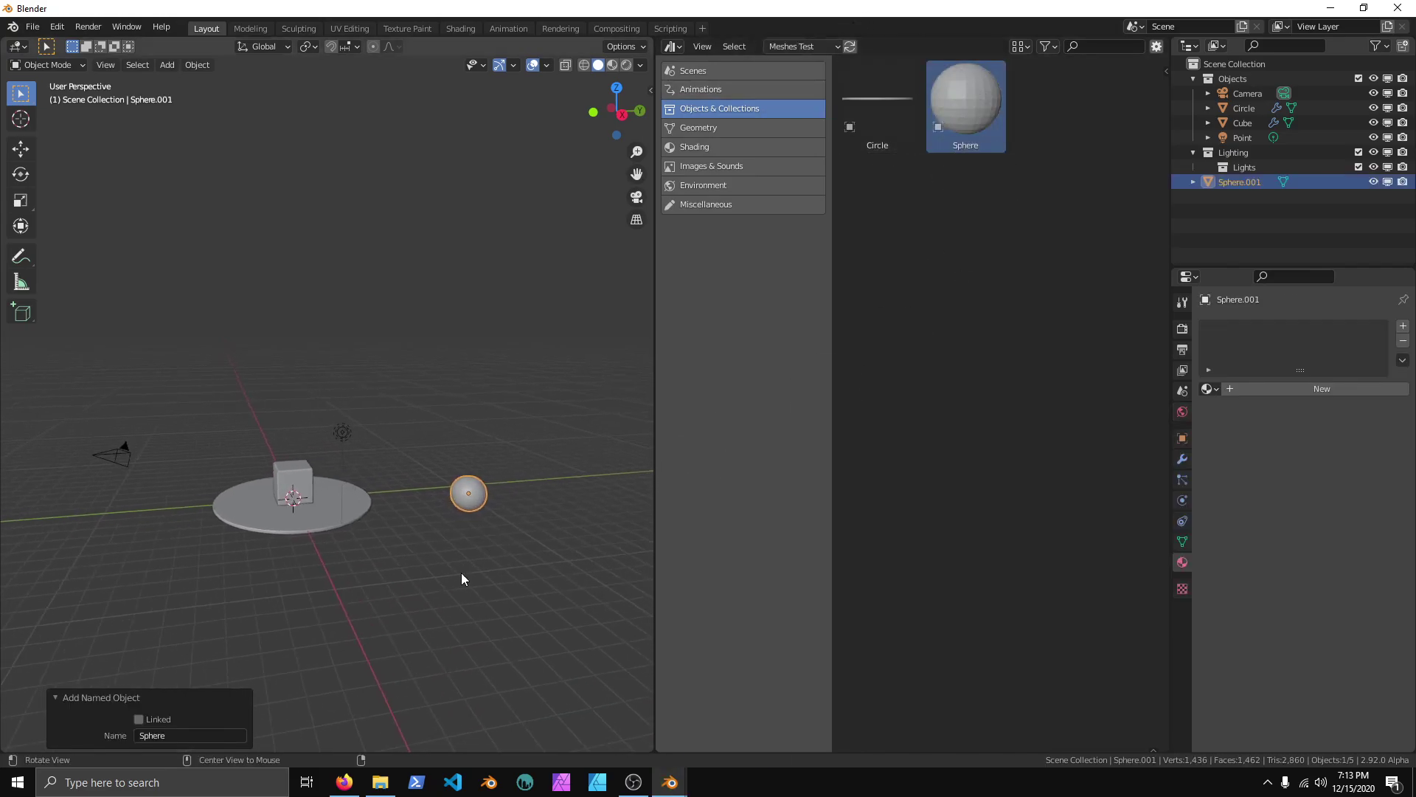
click(139, 718)
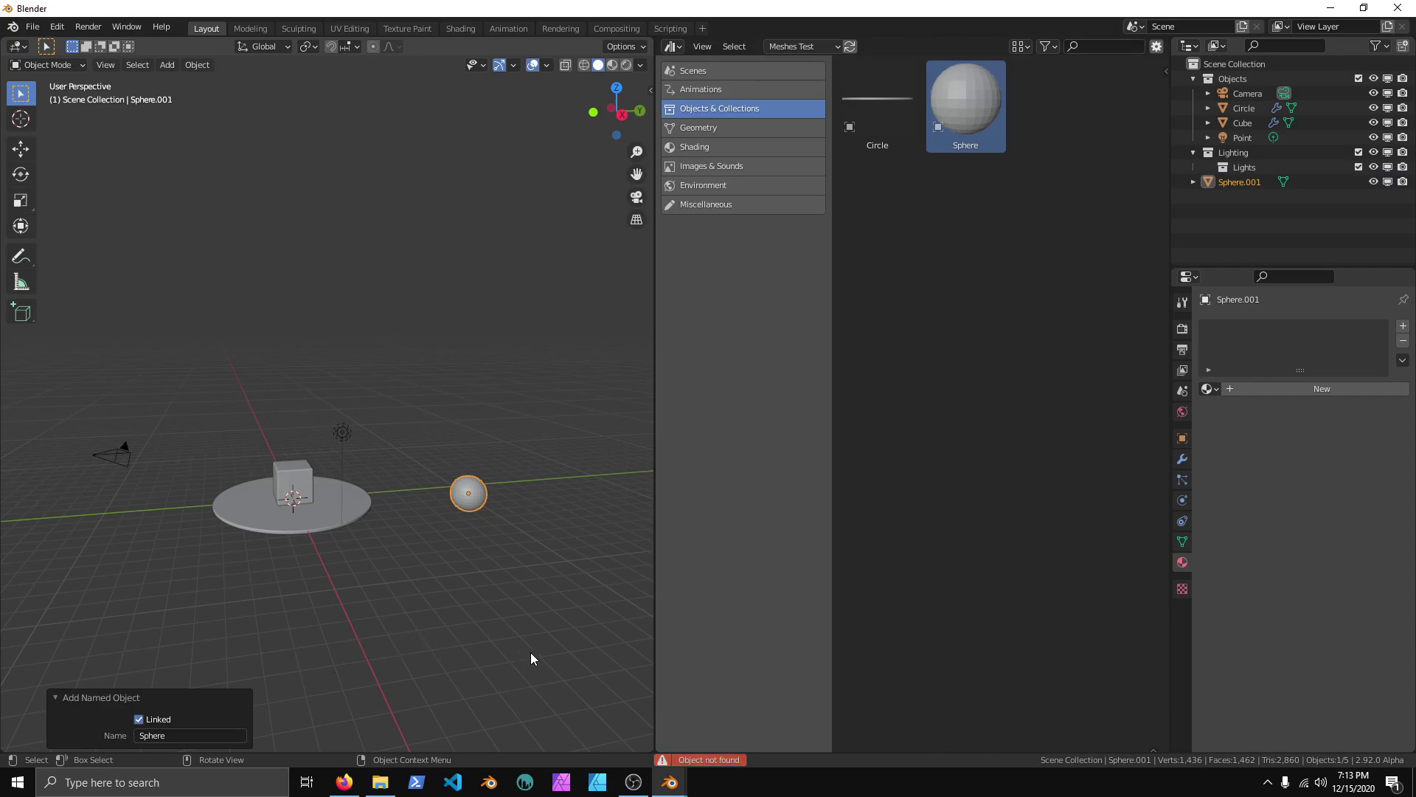
middle_drag(531, 655, 361, 538)
middle_drag(507, 509, 391, 547)
- Duplicate the sphere and extrude a spike from one vertex of the copy
key(shift+d)
click(489, 502)
key(Tab)
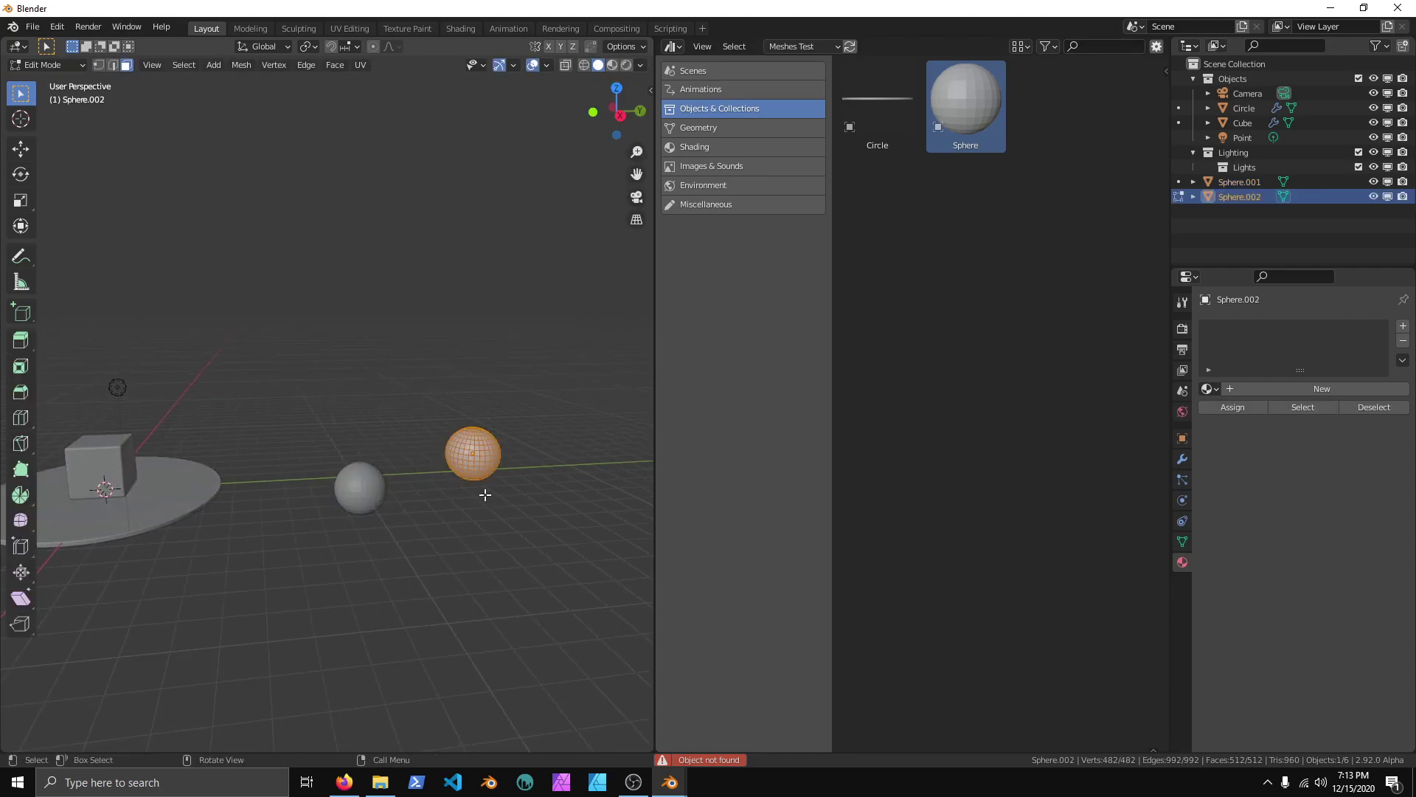
click(480, 461)
key(e)
click(549, 500)
key(Tab)
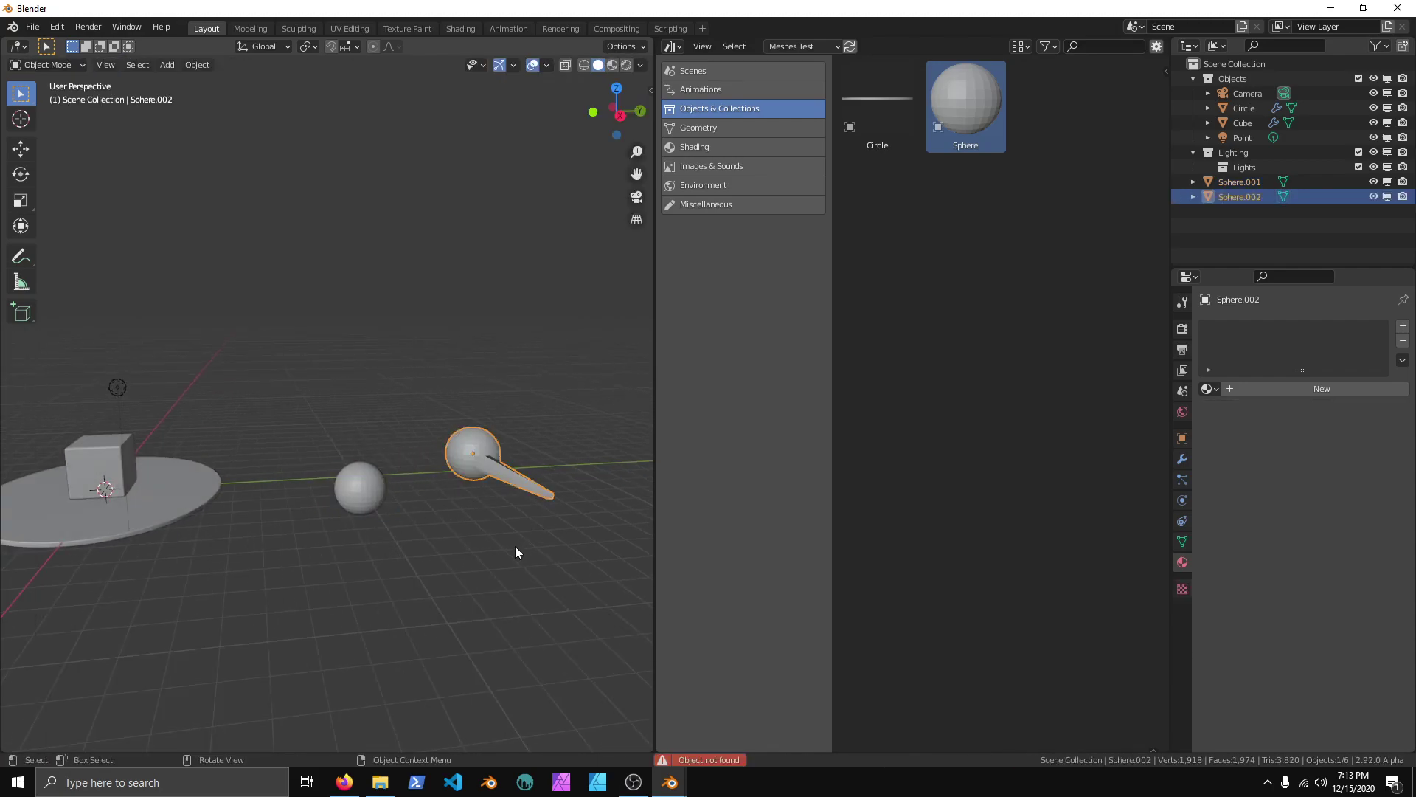
middle_drag(515, 546, 382, 515)
- Duplicate Sphere.001 toward the lower right and extrude spikes from both spheres
click(337, 493)
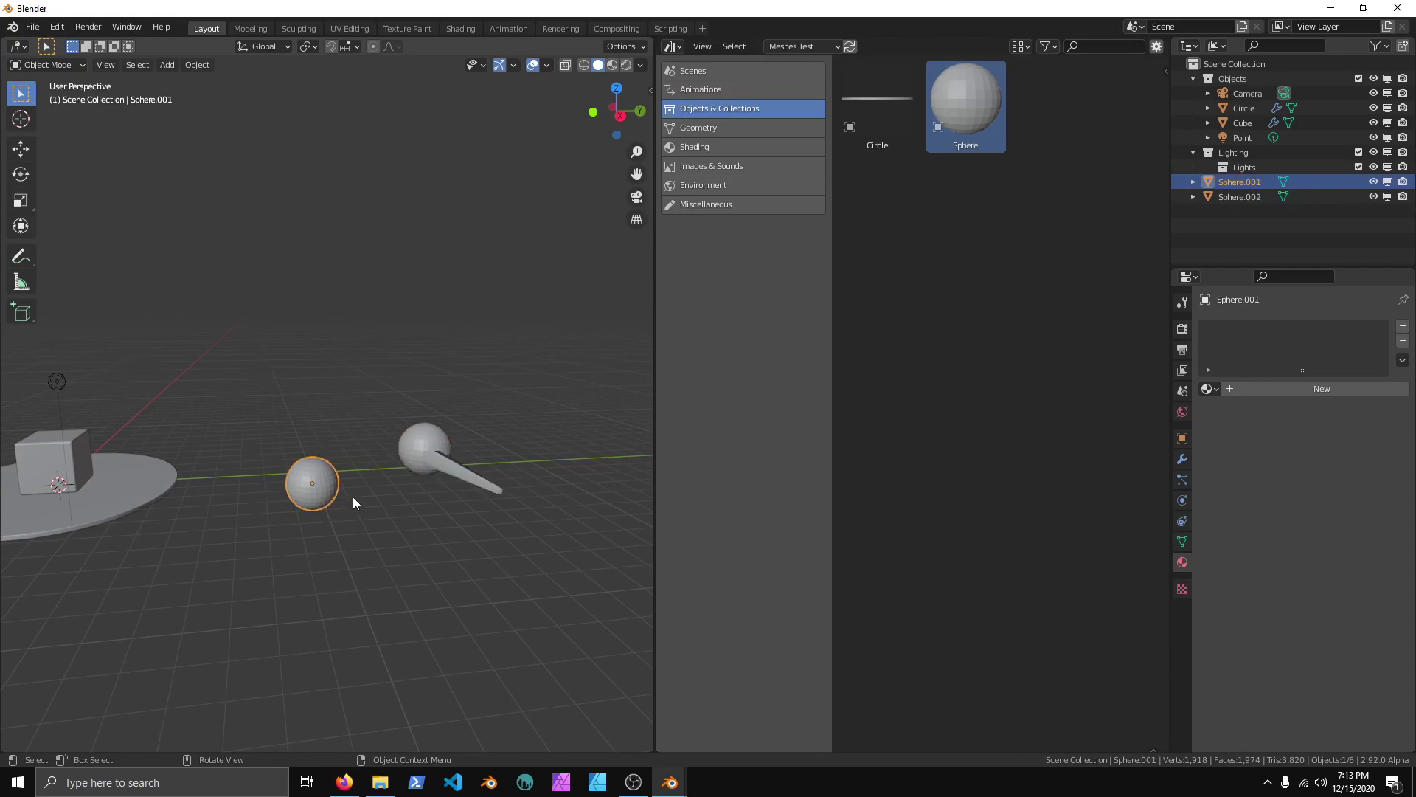
key(shift+d)
click(495, 603)
key(Tab)
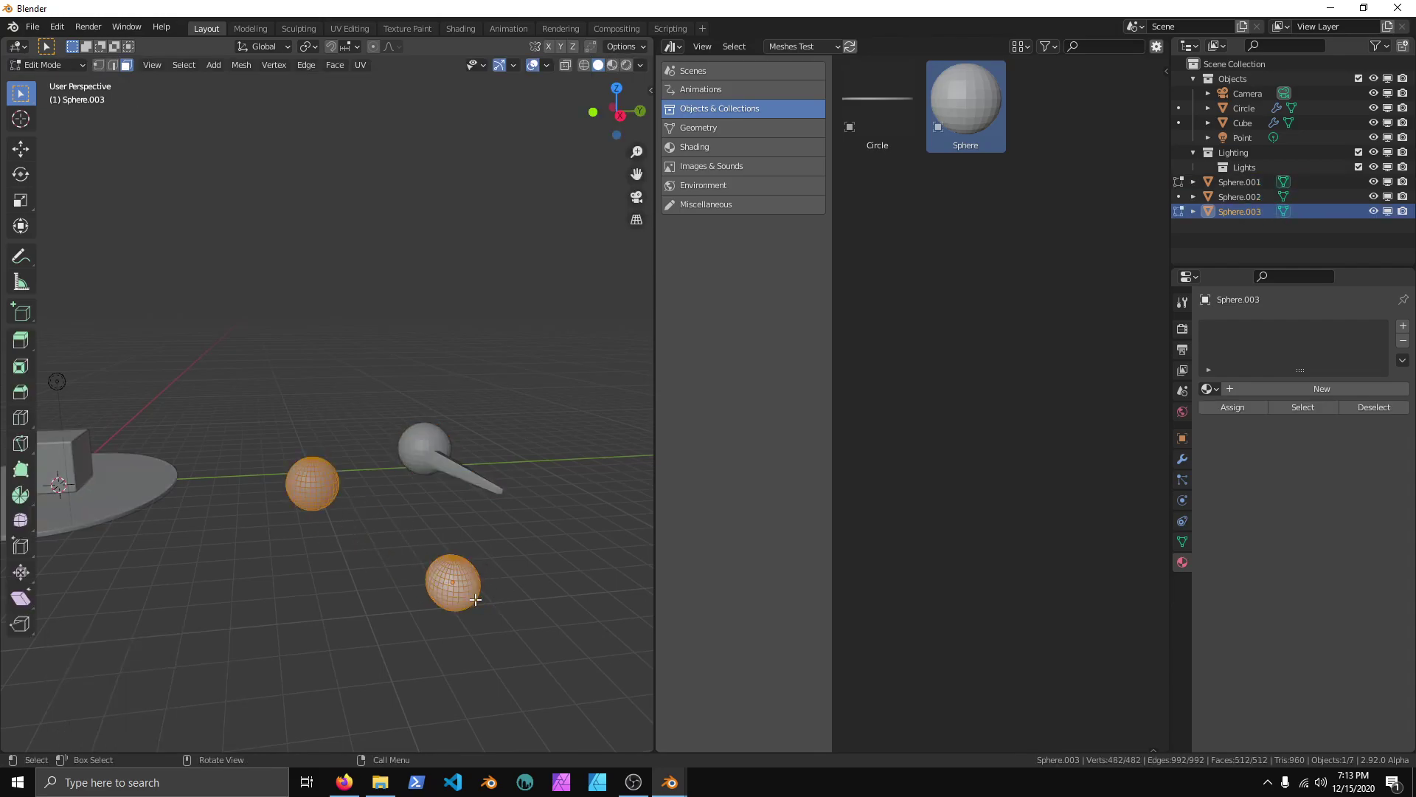
key(e)
click(583, 591)
key(Tab)
shift+middle_drag(511, 602, 493, 541)
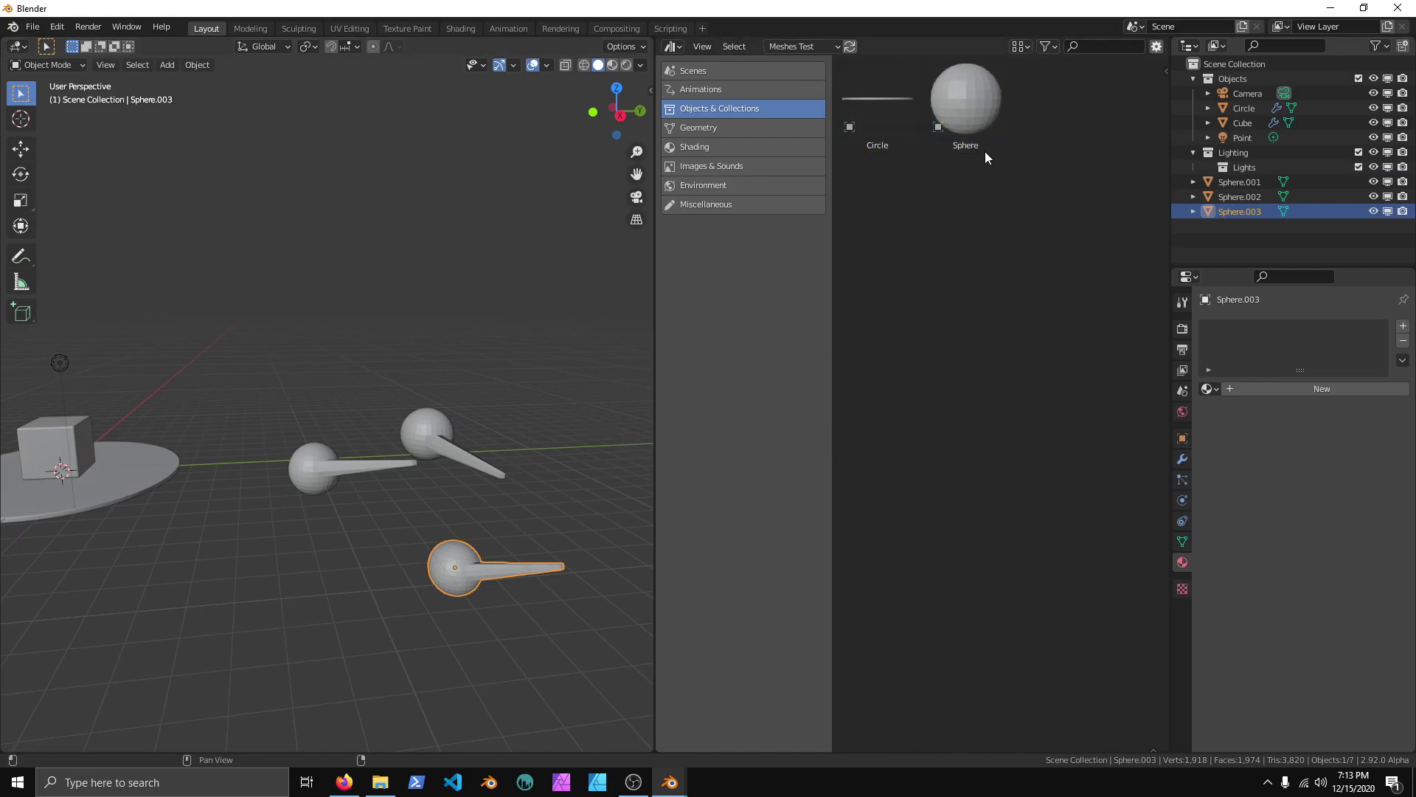
- Drop another linked Sphere asset into the scene and move its tail vertex in Edit Mode
drag(982, 144, 515, 433)
shift+middle_drag(577, 473, 356, 635)
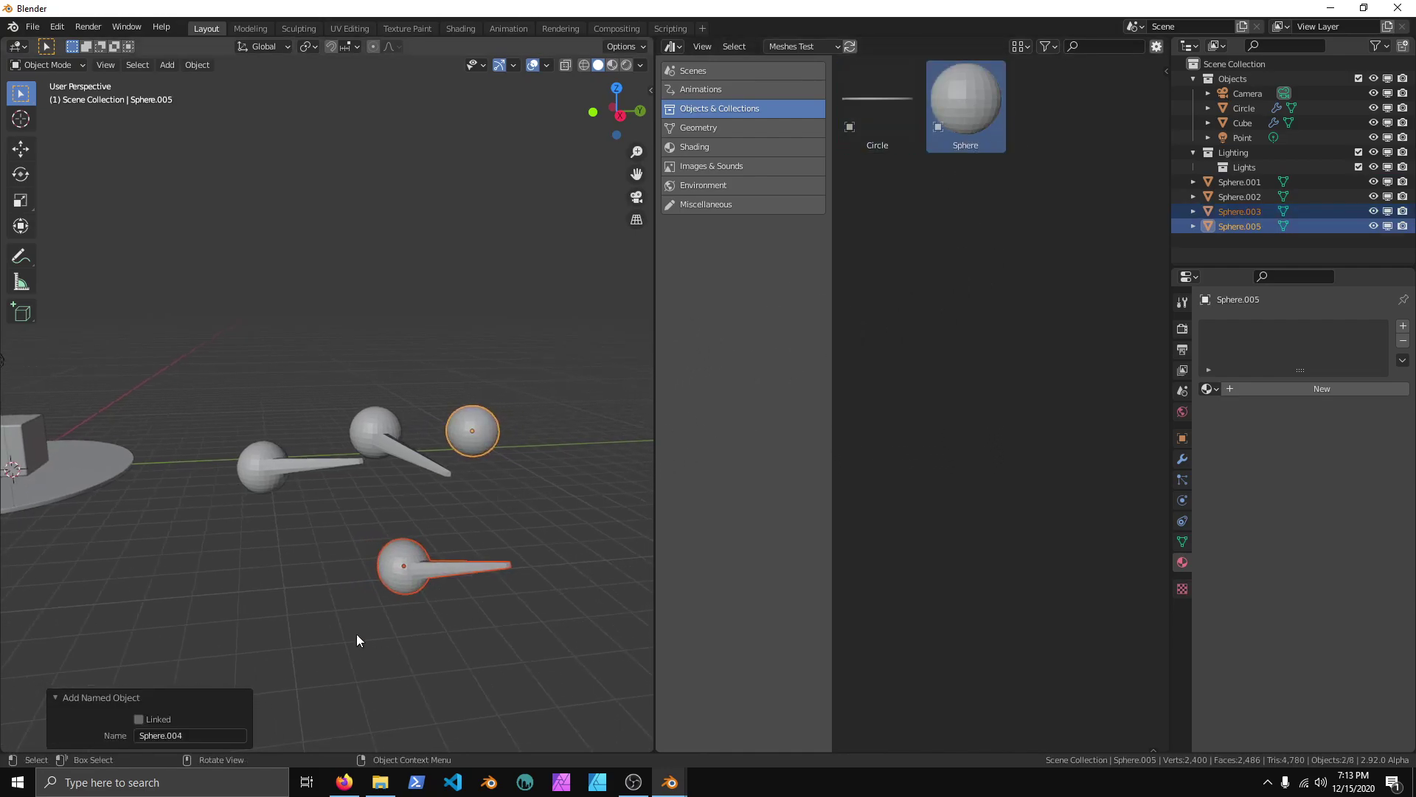
click(145, 717)
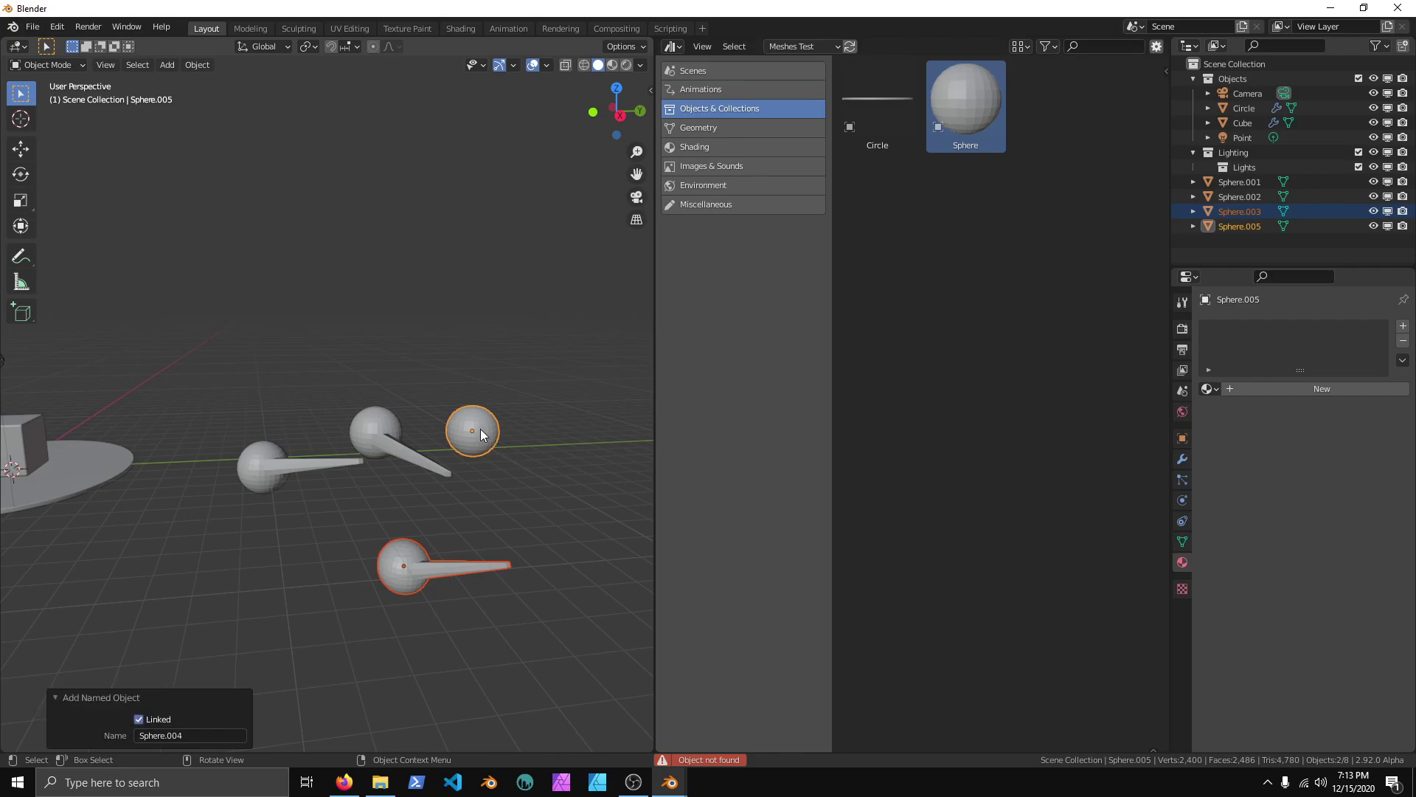
key(Tab)
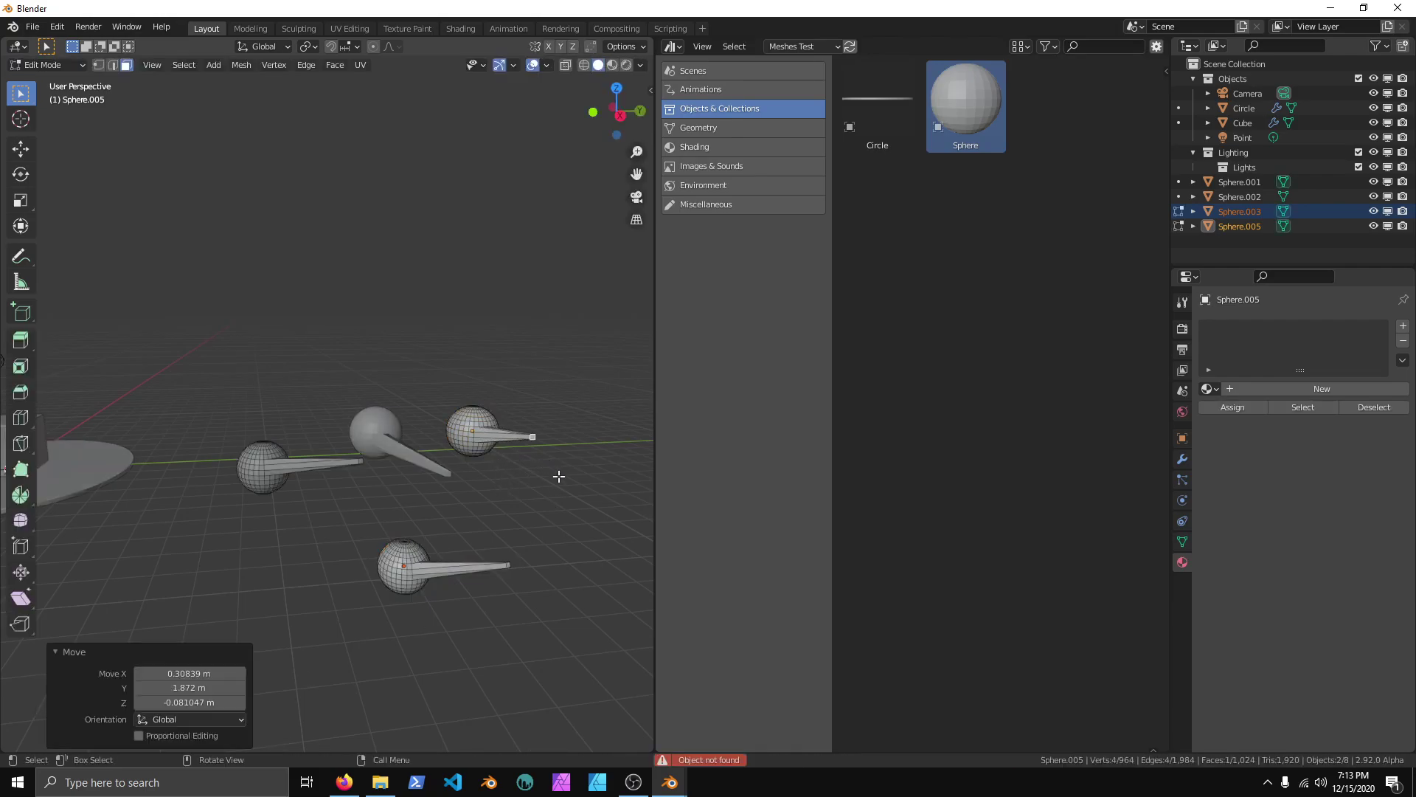
key(Tab)
key(Tab)
shift+scroll(549, 484, up, 2)
key(g)
click(472, 502)
key(Tab)
middle_drag(480, 444, 503, 494)
- Delete Sphere.005, Sphere.003 and the remaining spheres one by one
key(Delete)
click(449, 584)
key(Delete)
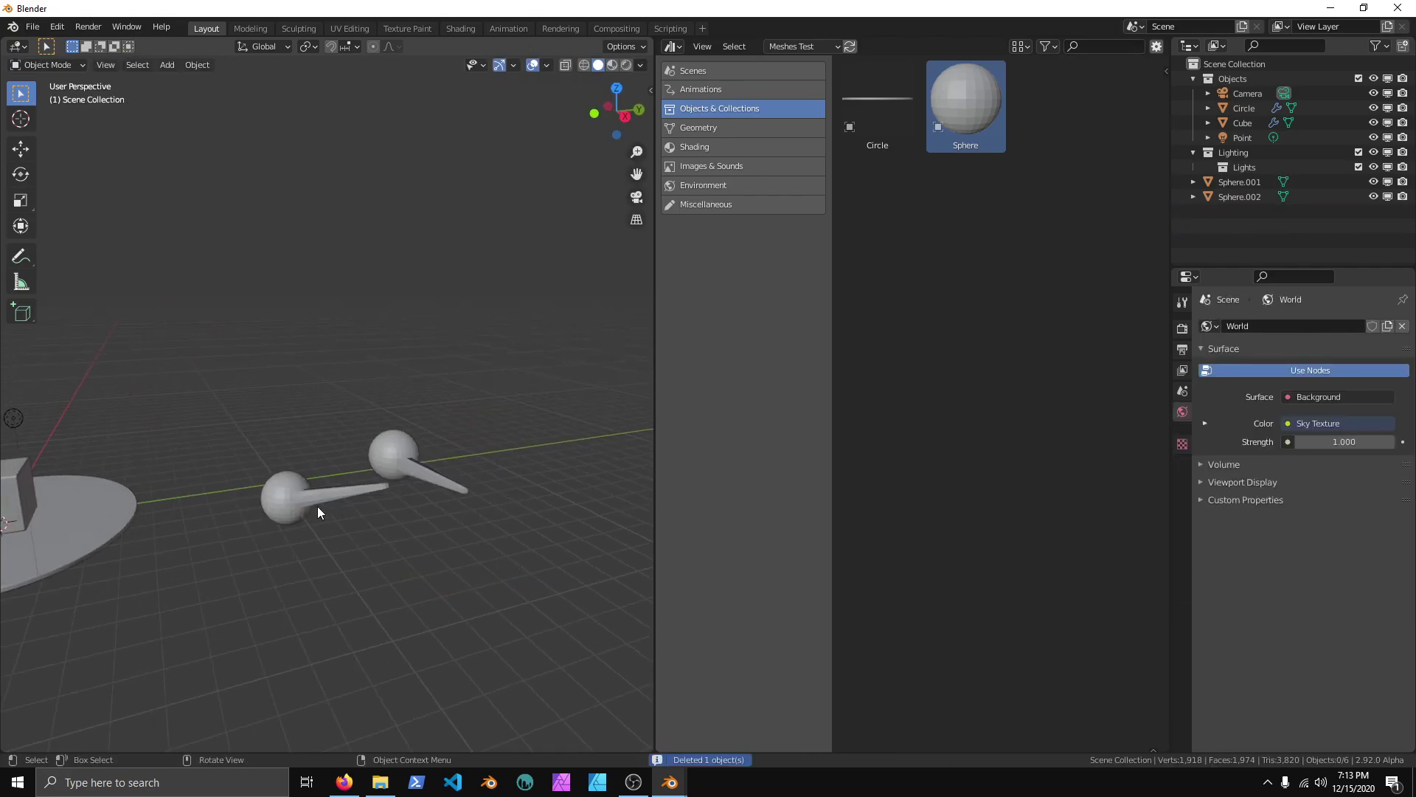
click(312, 503)
key(Delete)
click(459, 498)
key(Delete)
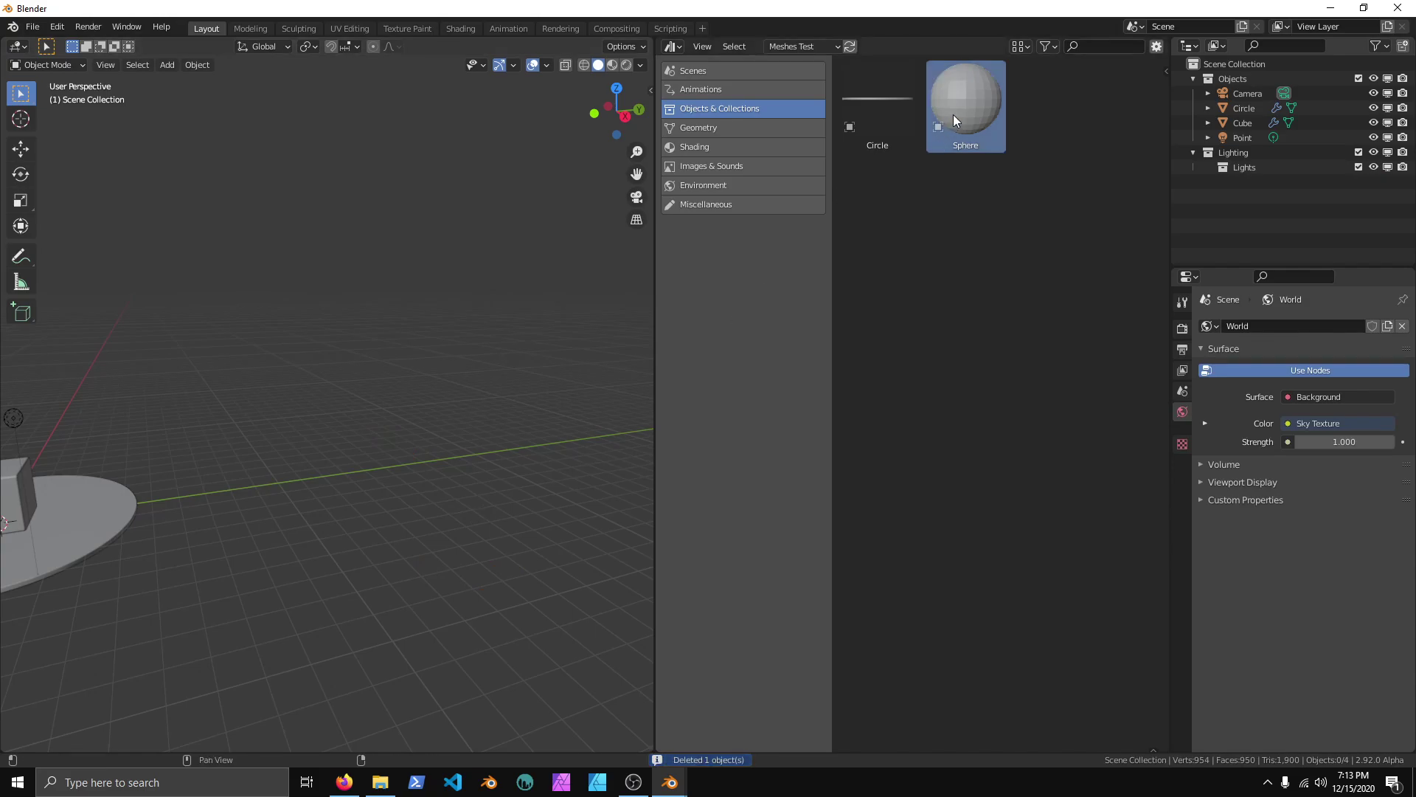
- Drop two more Sphere assets into the scene, making the added one linked with a shortened name
drag(953, 114, 388, 537)
middle_drag(388, 537, 397, 538)
drag(1005, 142, 513, 530)
click(137, 719)
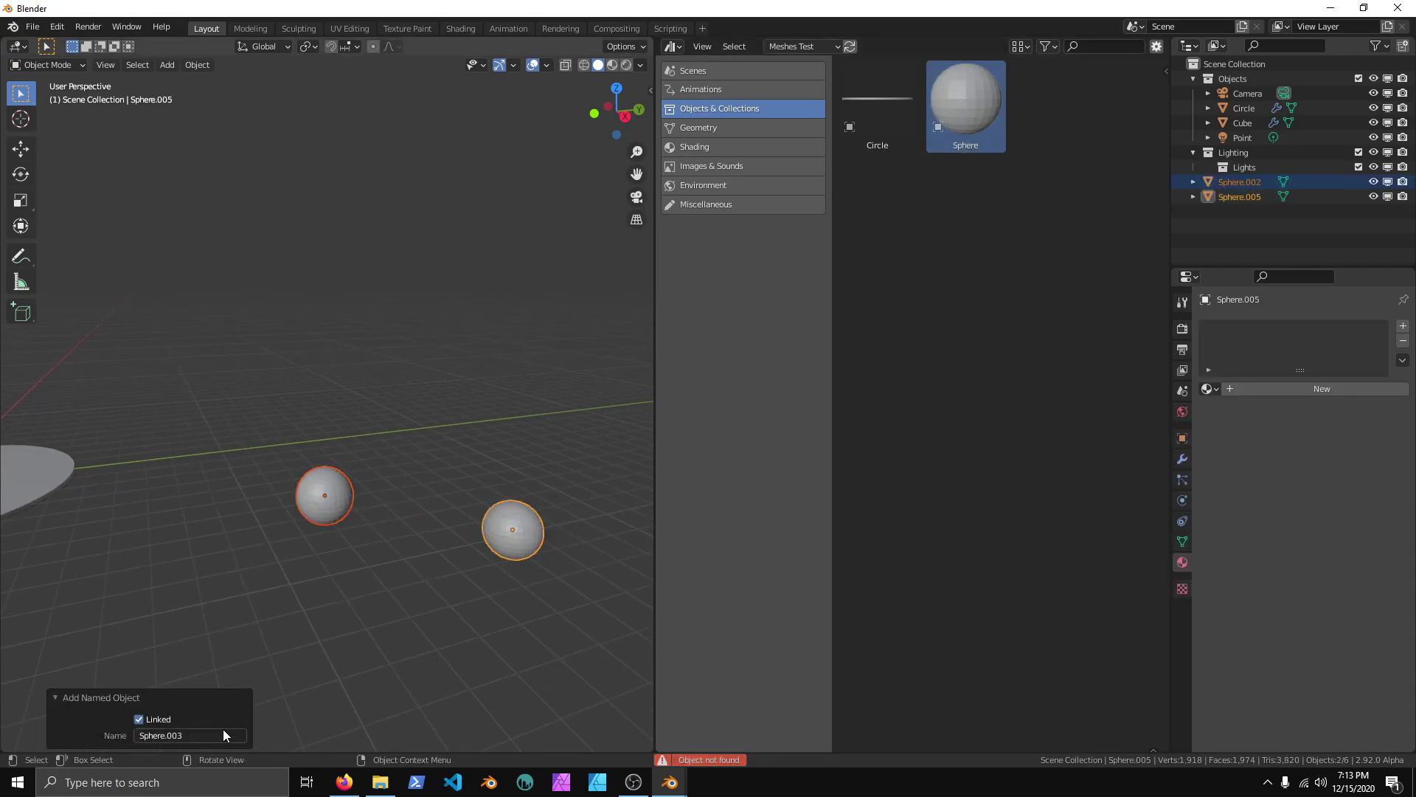
key(BackSpace)
key(BackSpace)
key(Return)
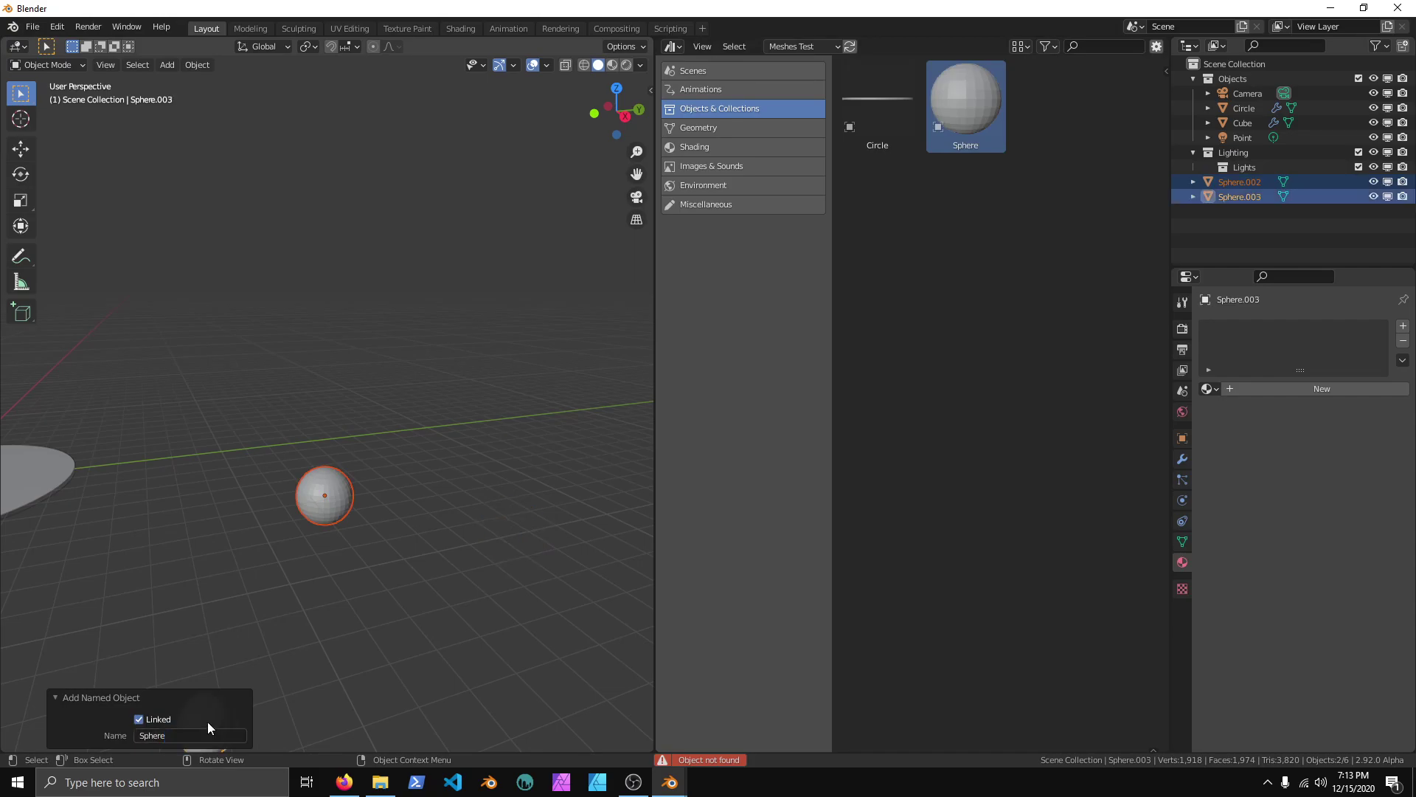
middle_drag(350, 612, 393, 544)
- Extrude a spike on the lower sphere and move Sphere.003 closer to the other sphere
key(Tab)
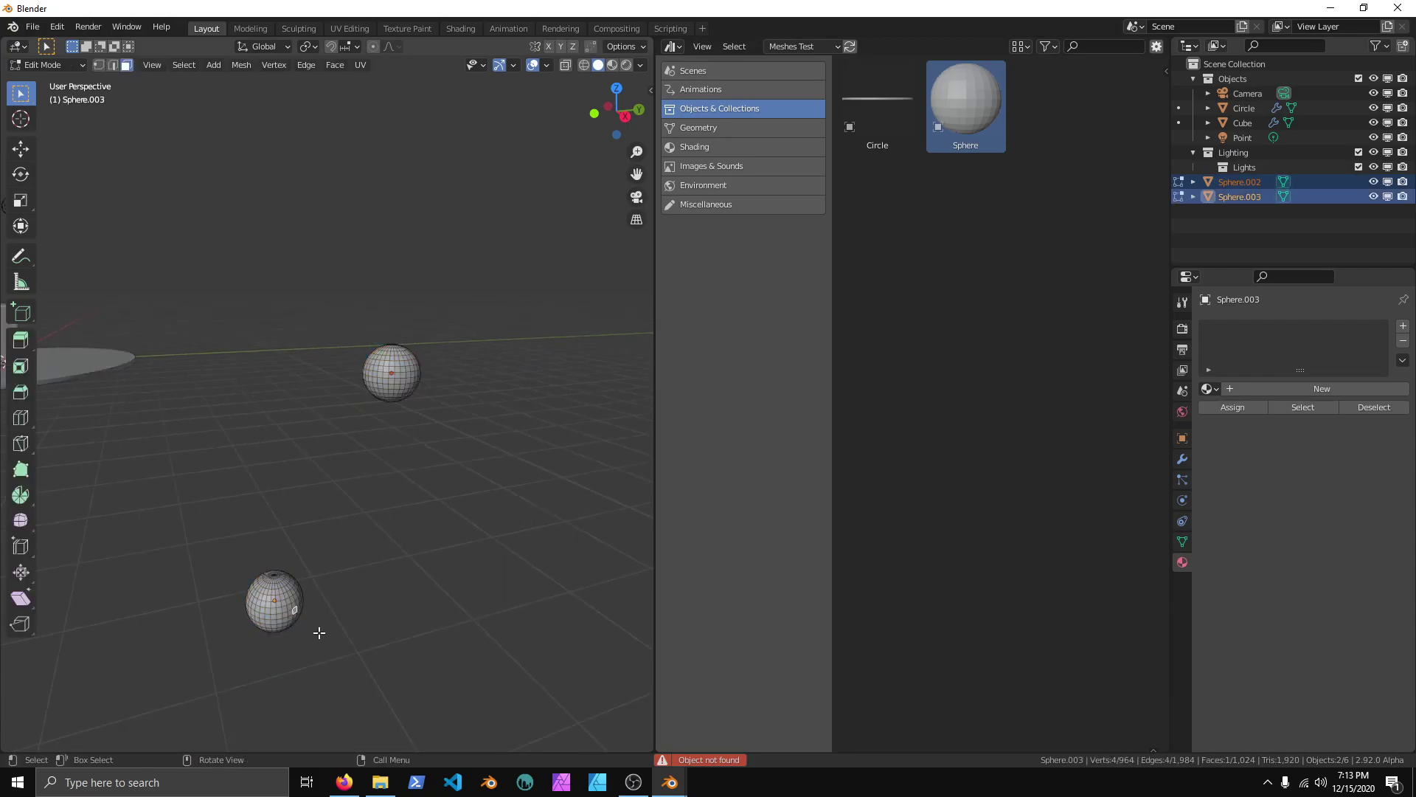
key(e)
click(519, 598)
key(Tab)
middle_drag(519, 598, 348, 535)
click(292, 627)
key(g)
click(427, 431)
- Select the lower spiked sphere and delete it
click(425, 430)
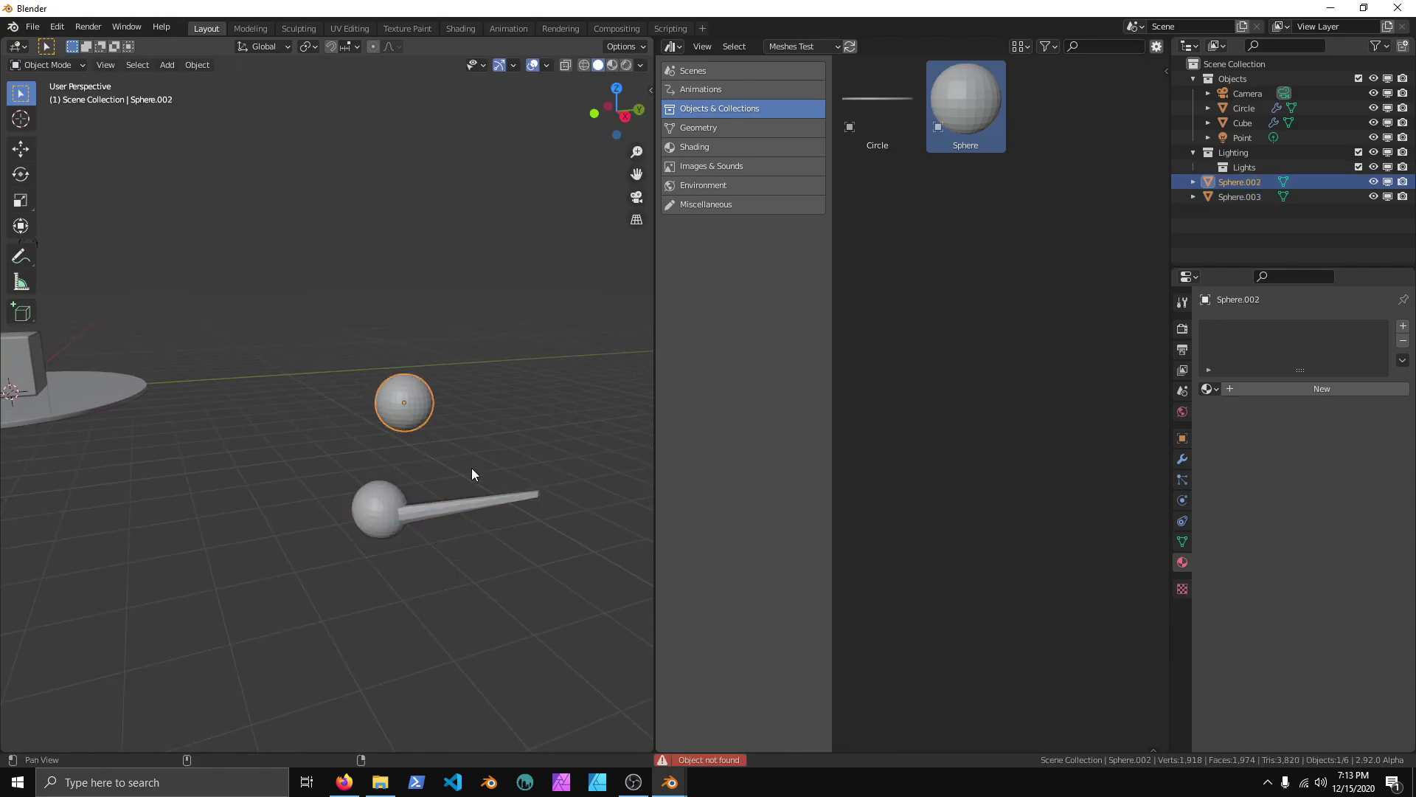
middle_drag(466, 478, 516, 442)
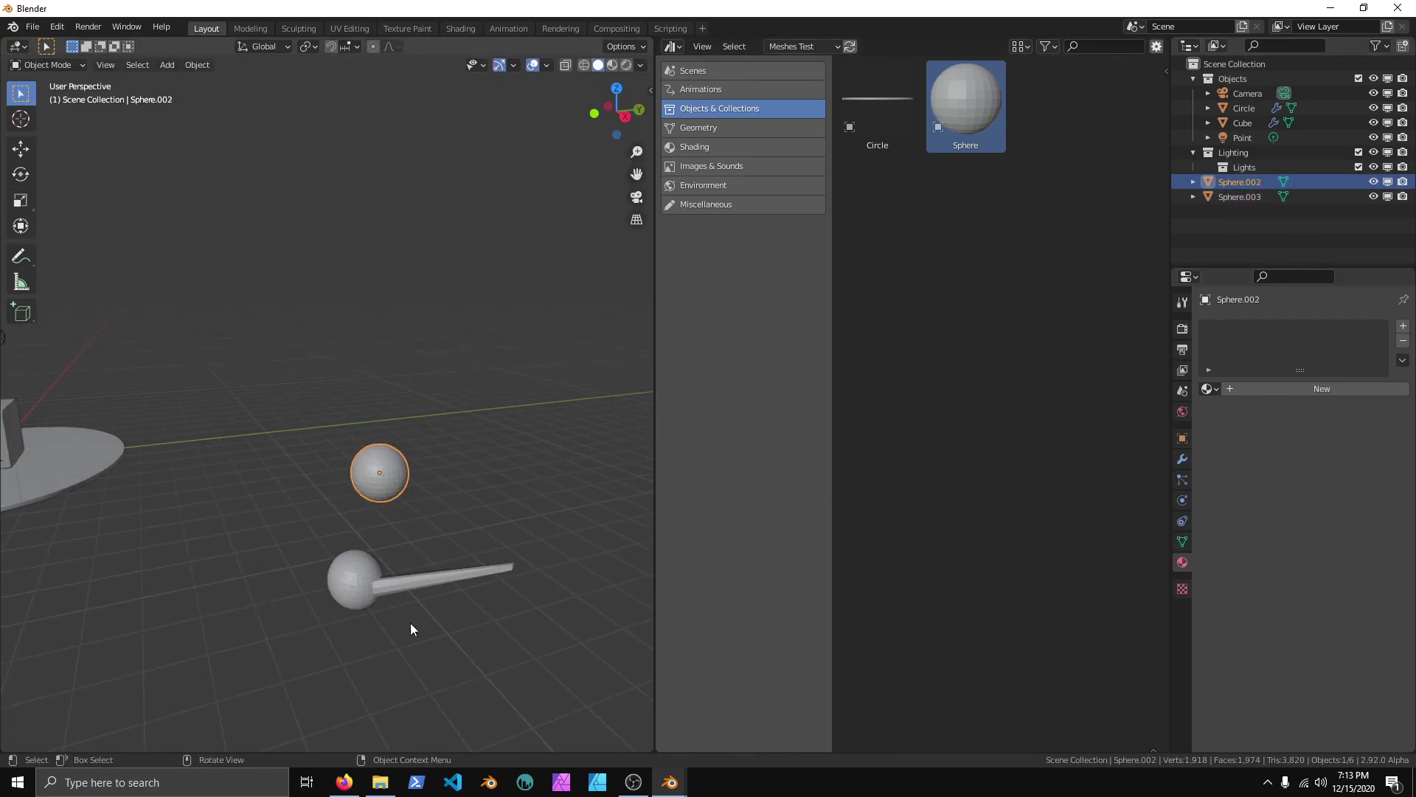
drag(329, 514, 391, 615)
key(Delete)
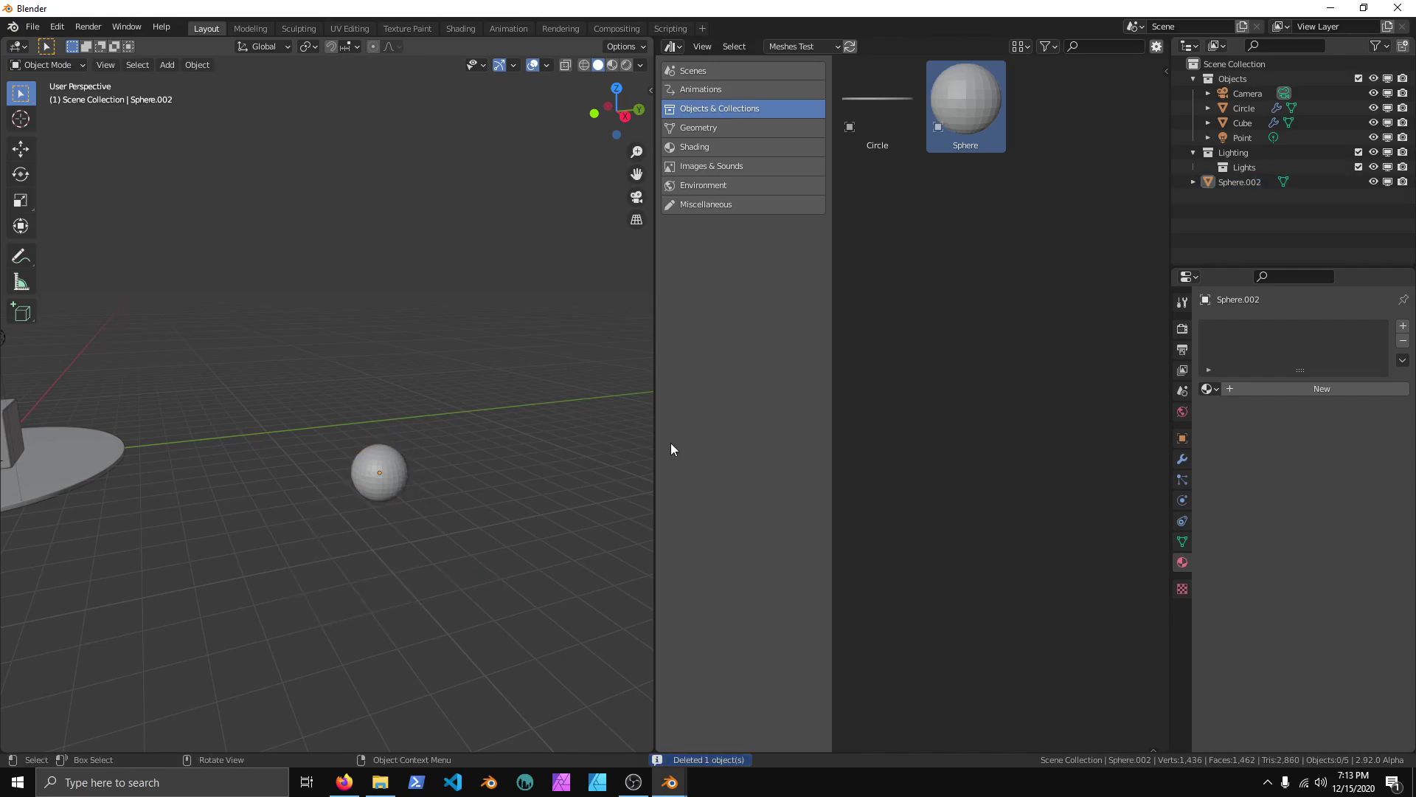
- Add another Sphere asset as Sphere.002, extrude spikes on both, and move Sphere.003 up-right
drag(981, 106, 544, 595)
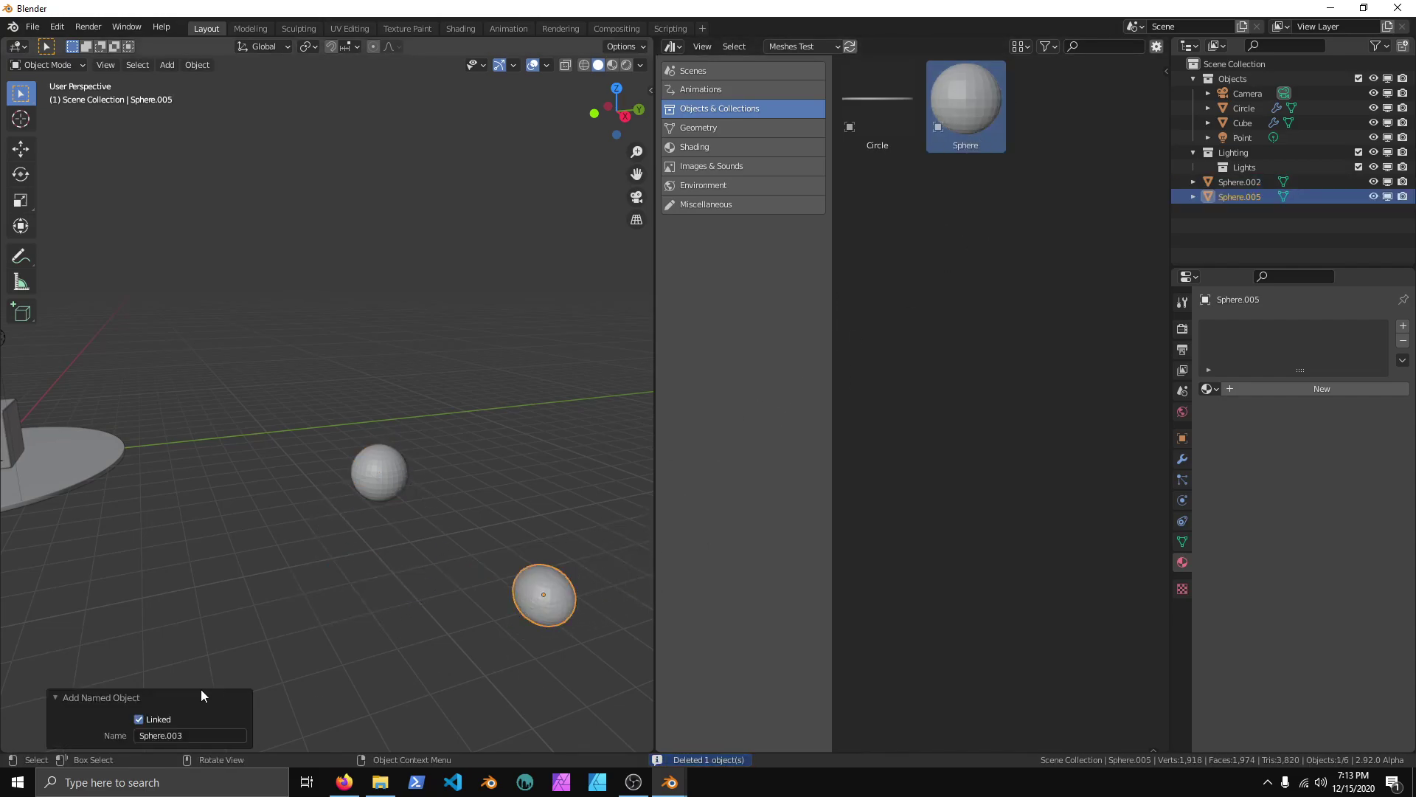
click(198, 735)
key(Return)
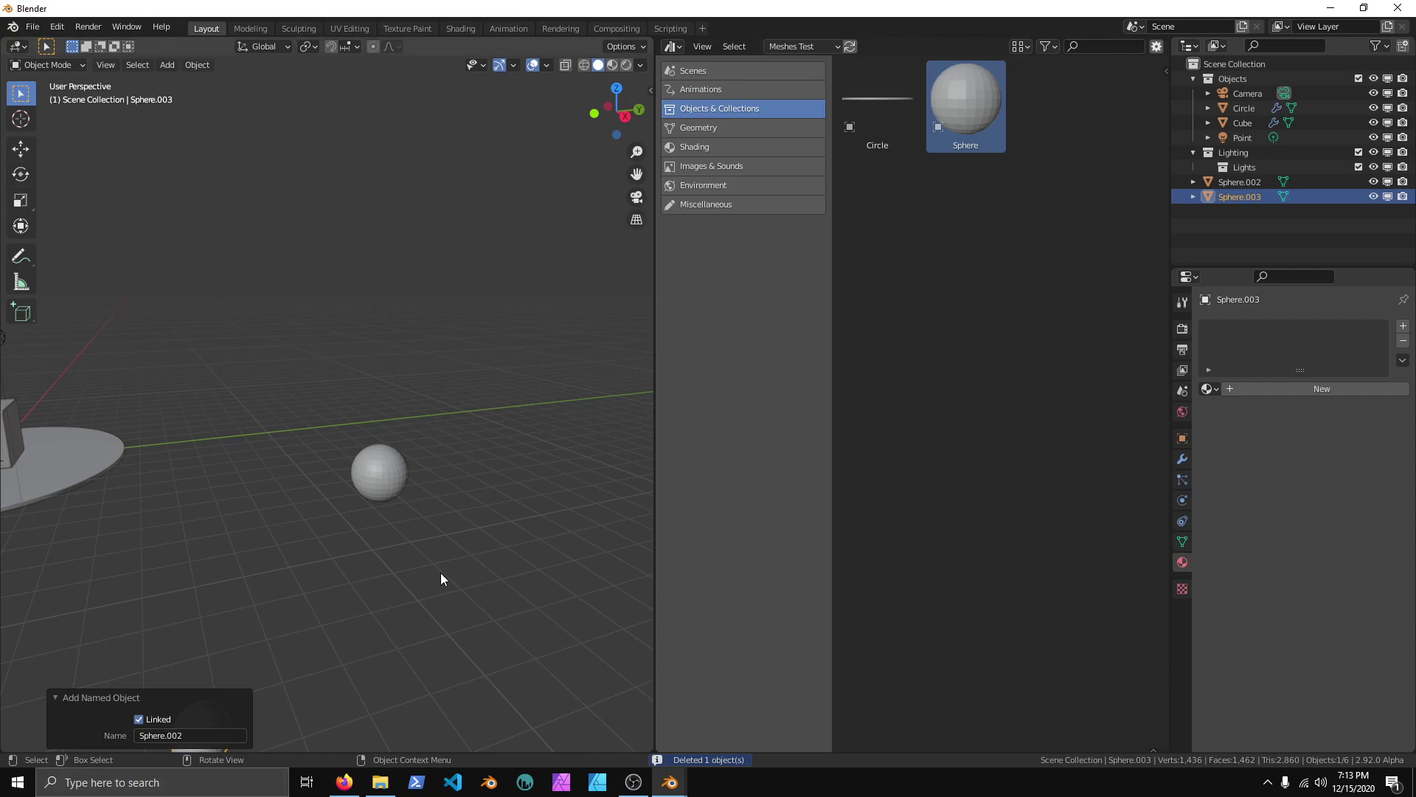
middle_drag(320, 649, 314, 620)
key(Tab)
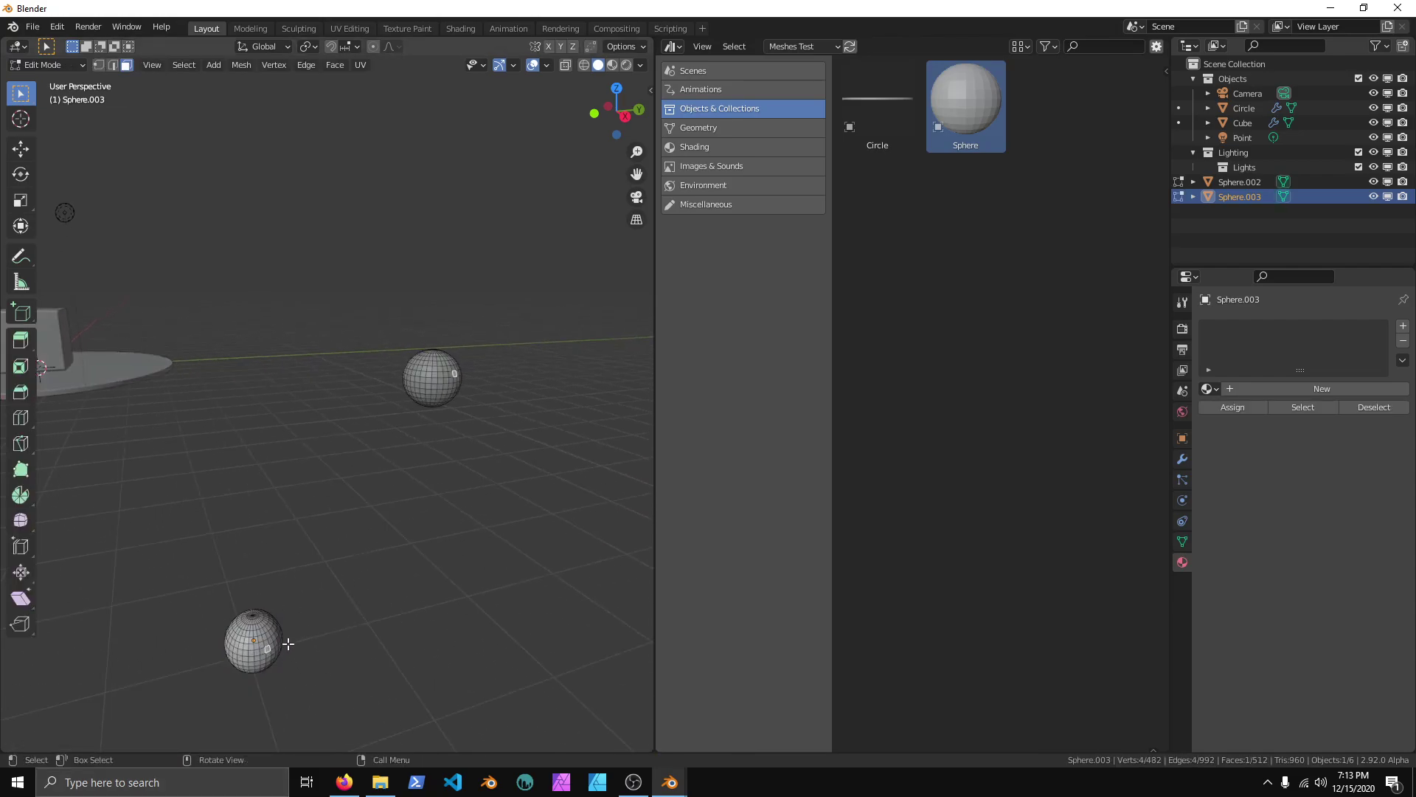
key(e)
click(256, 648)
key(Tab)
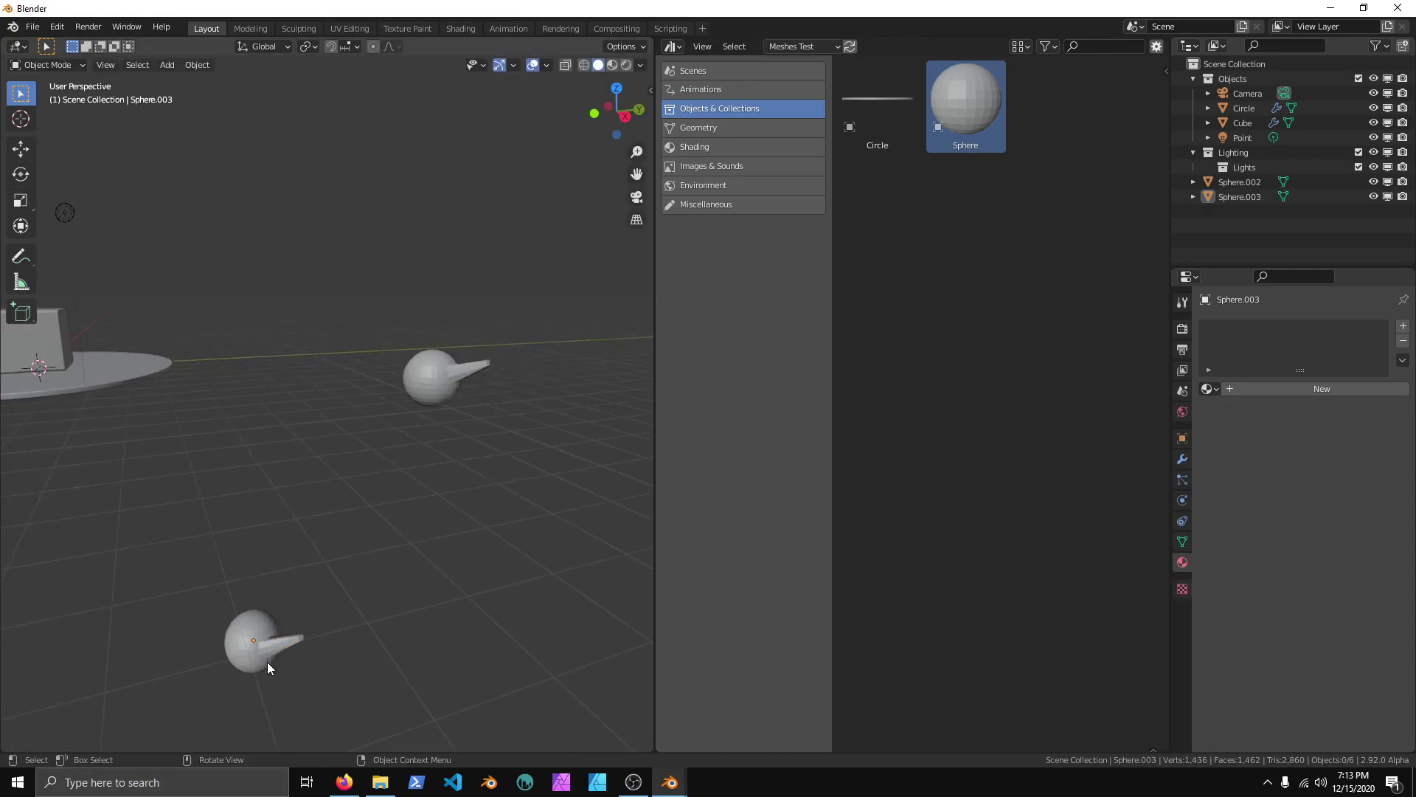
drag(260, 633, 533, 476)
- Delete the two spheres and drop a fresh Sphere asset in as a local copy
drag(365, 472, 465, 574)
key(Delete)
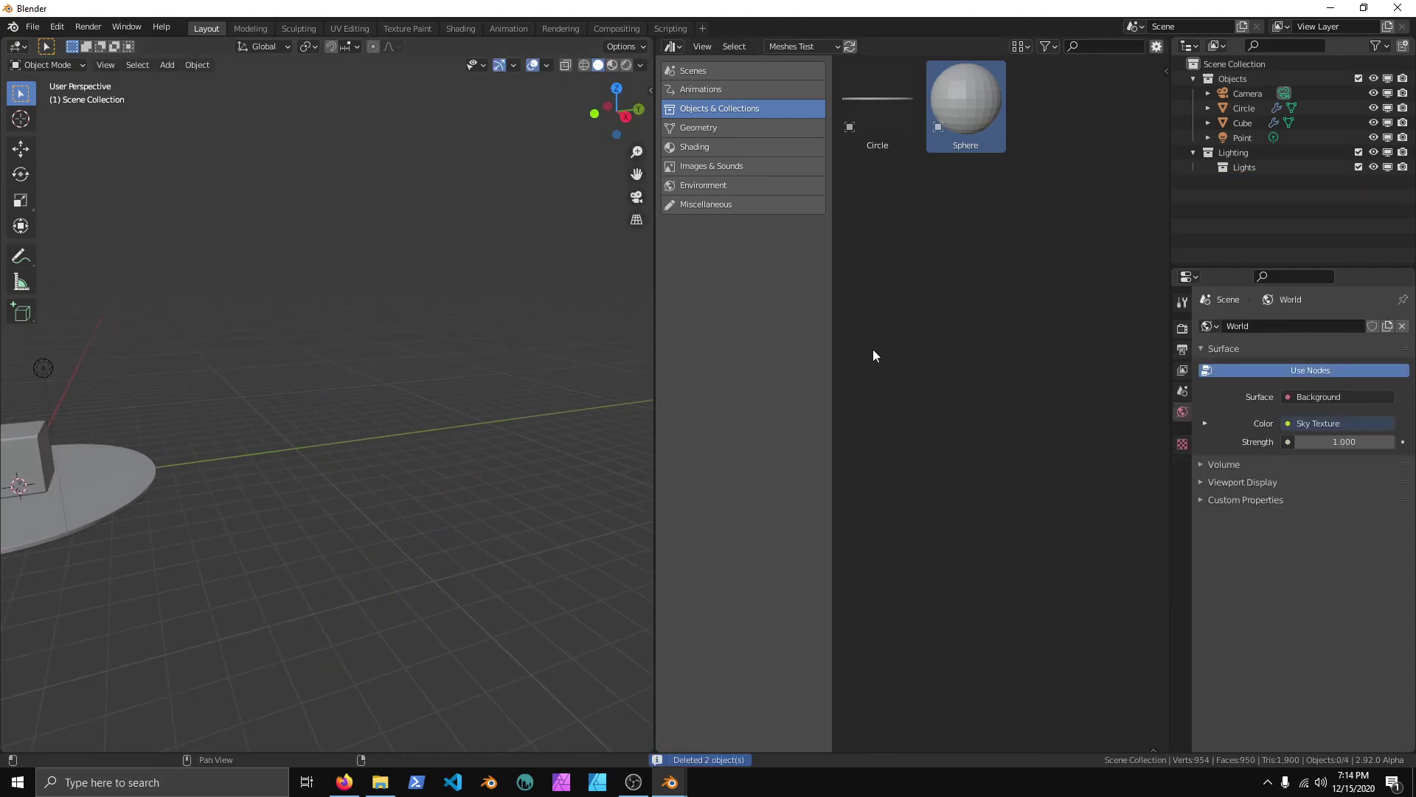
drag(962, 94, 352, 520)
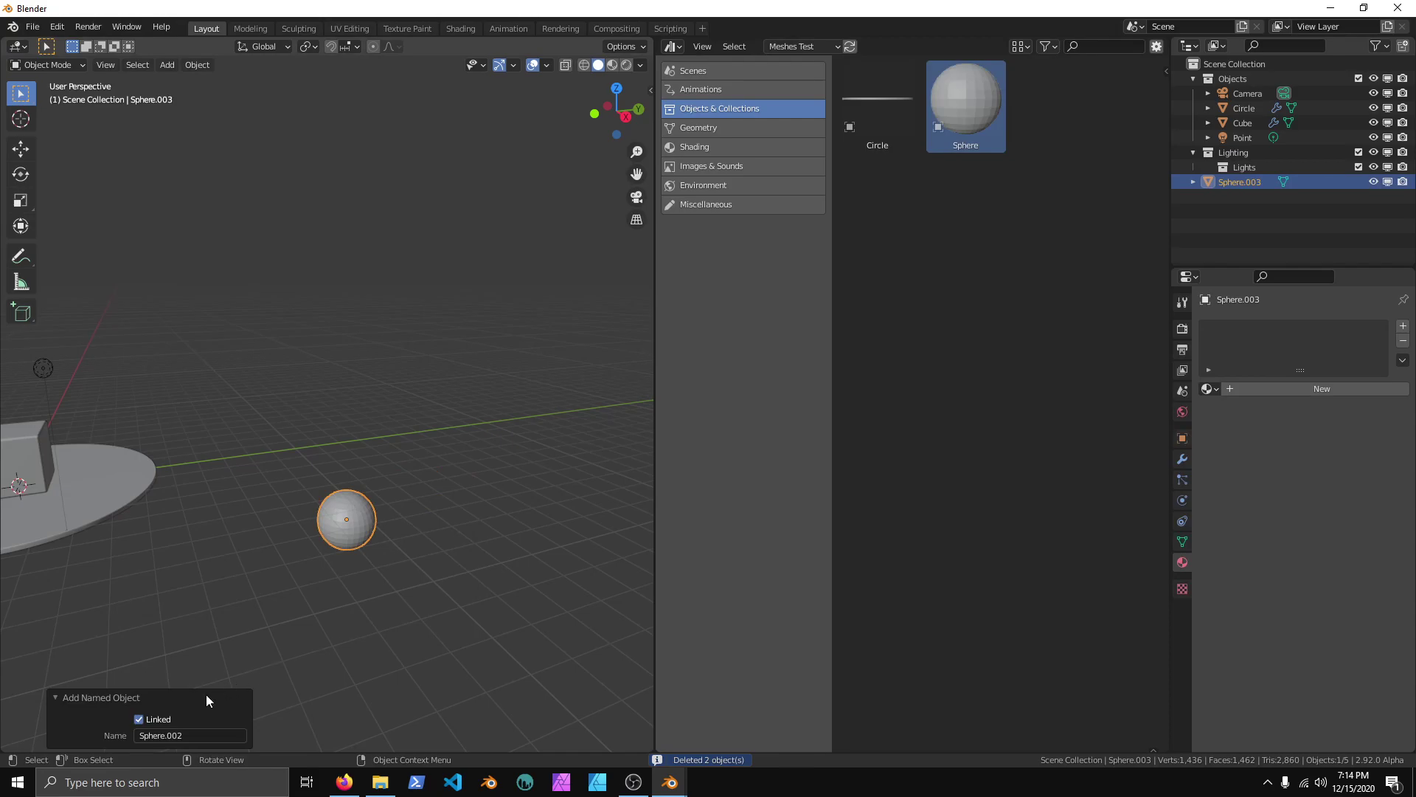
click(140, 720)
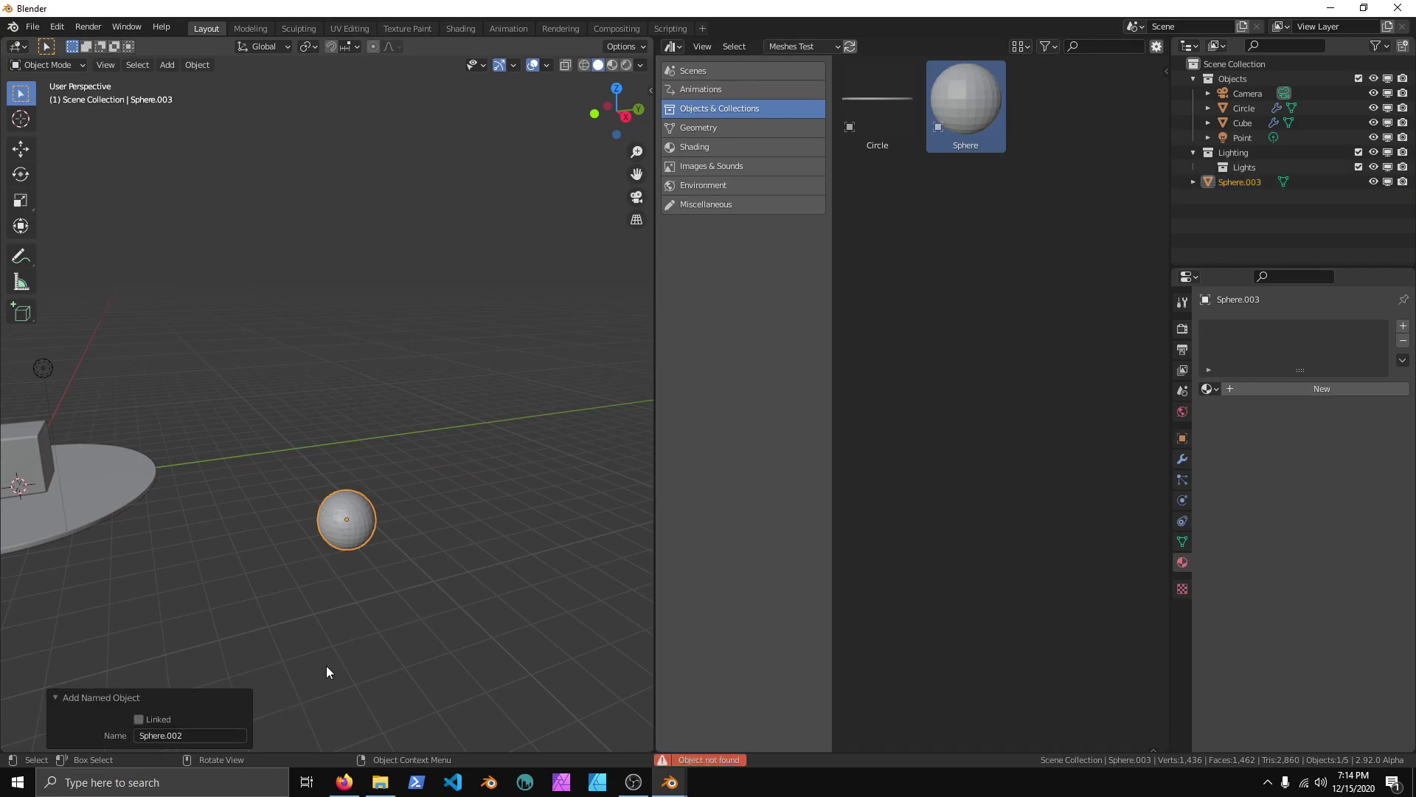
middle_drag(396, 599, 369, 539)
- Drop more Sphere assets and a Circle asset into the viewport
drag(965, 103, 371, 587)
drag(913, 212, 952, 126)
drag(959, 122, 542, 424)
drag(867, 201, 423, 392)
middle_drag(475, 436, 389, 461)
- Select all eight objects and delete them
key(a)
key(x)
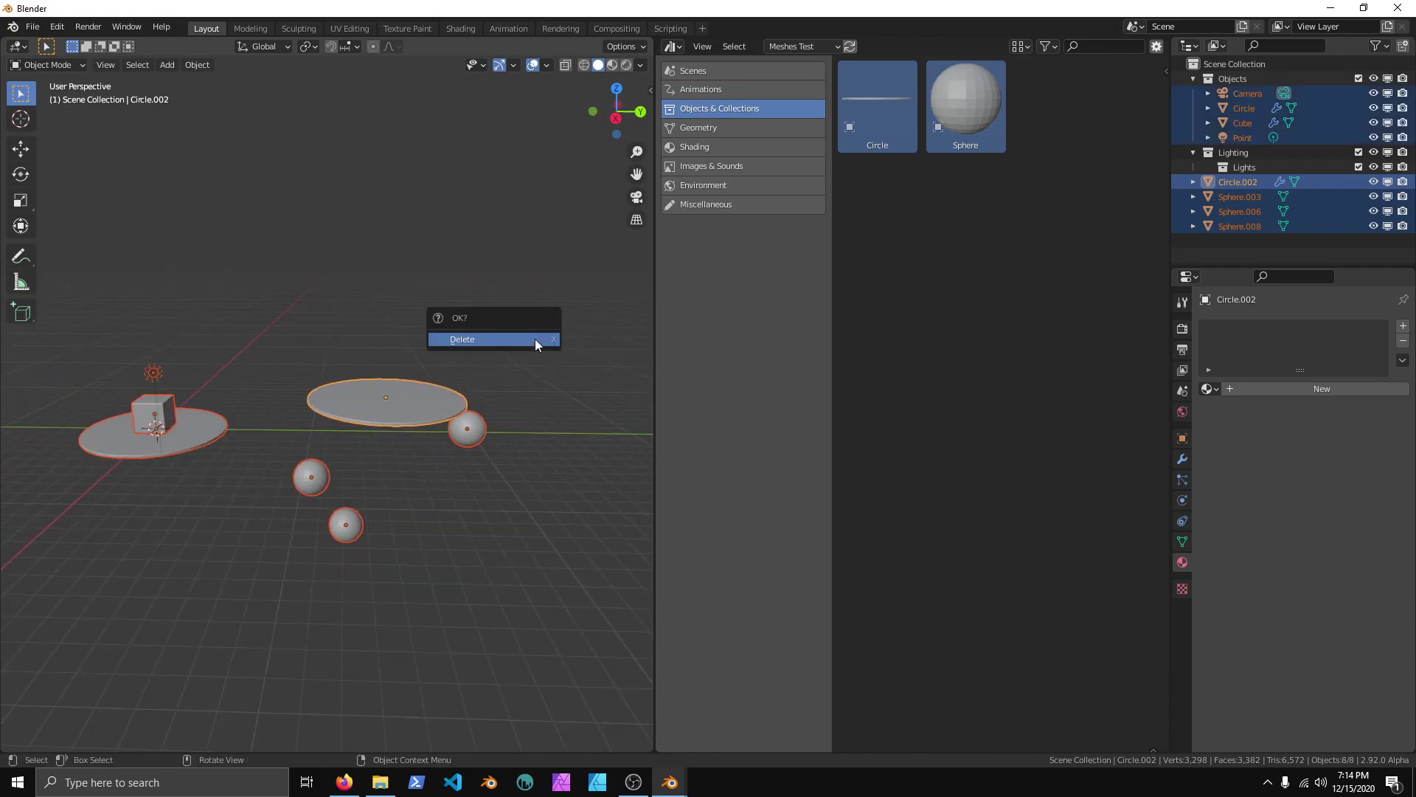
click(534, 338)
- Drop a Circle asset with a Sphere on it, then delete both
drag(918, 177, 406, 454)
middle_drag(456, 494, 487, 472)
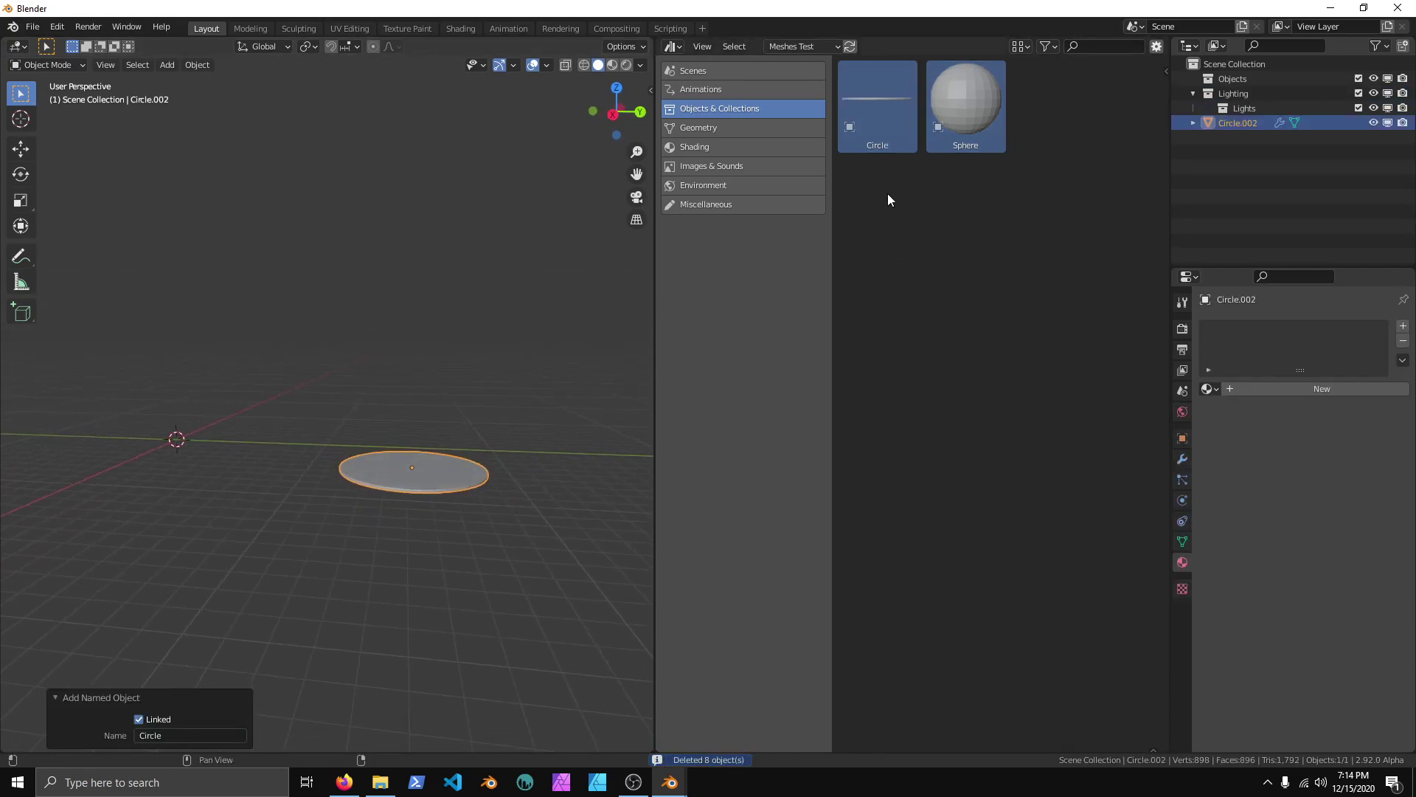
drag(972, 111, 460, 495)
mouse_move(459, 490)
middle_down()
mouse_move(465, 528)
mouse_move(389, 491)
mouse_move(450, 505)
mouse_move(395, 482)
mouse_move(421, 492)
mouse_move(472, 472)
middle_up()
key(Delete)
- Browse the Animations, Scenes and Geometry categories, then add a Plane mesh to the scene
click(730, 89)
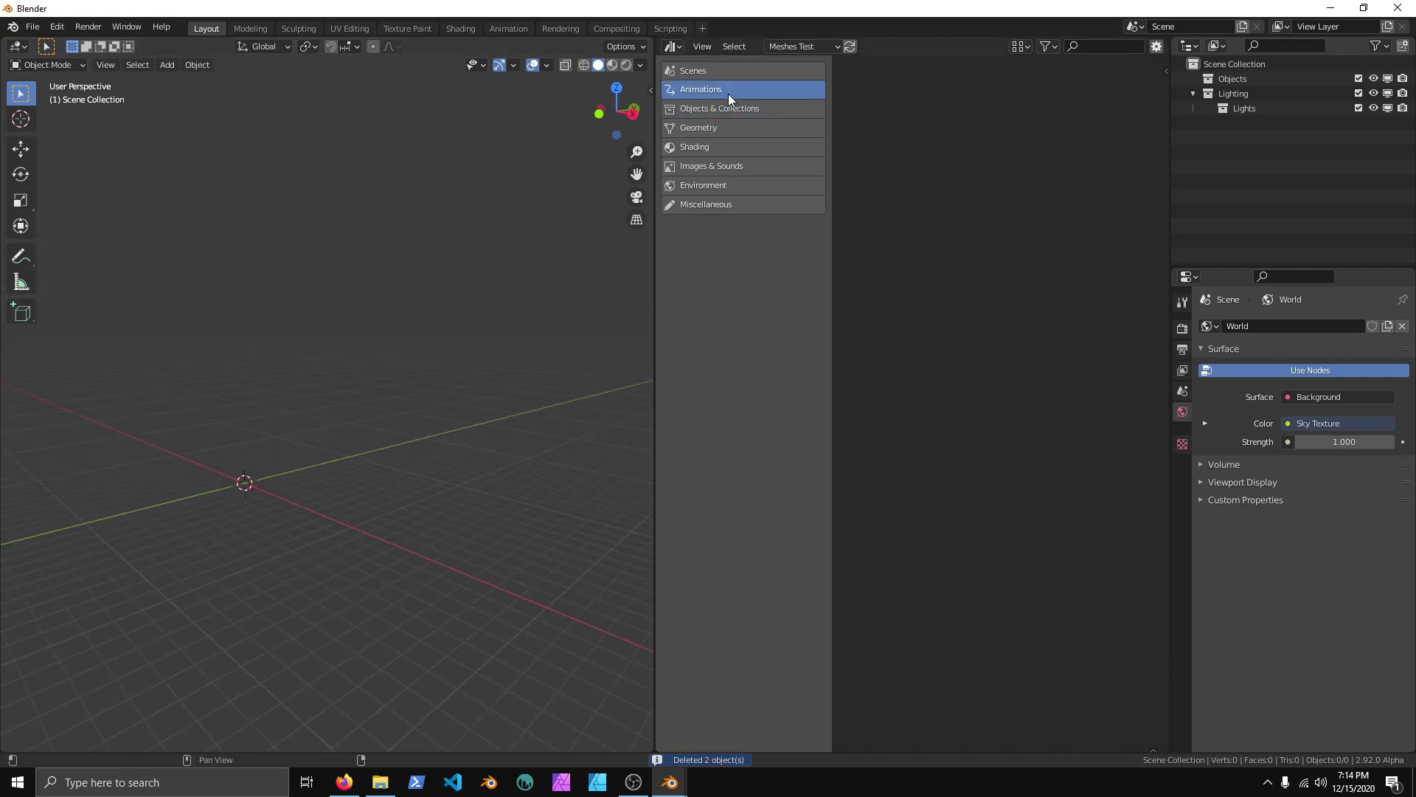
click(716, 74)
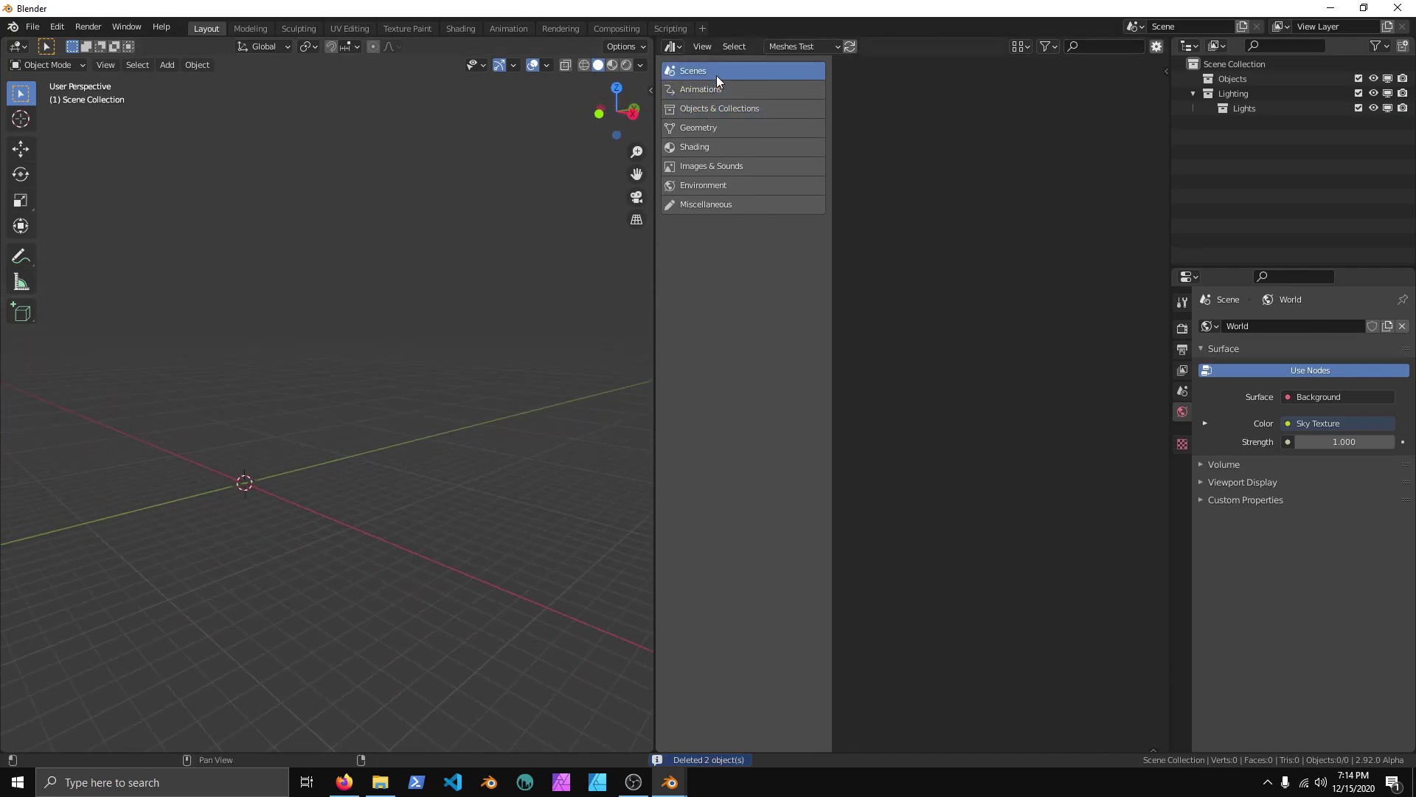
click(726, 130)
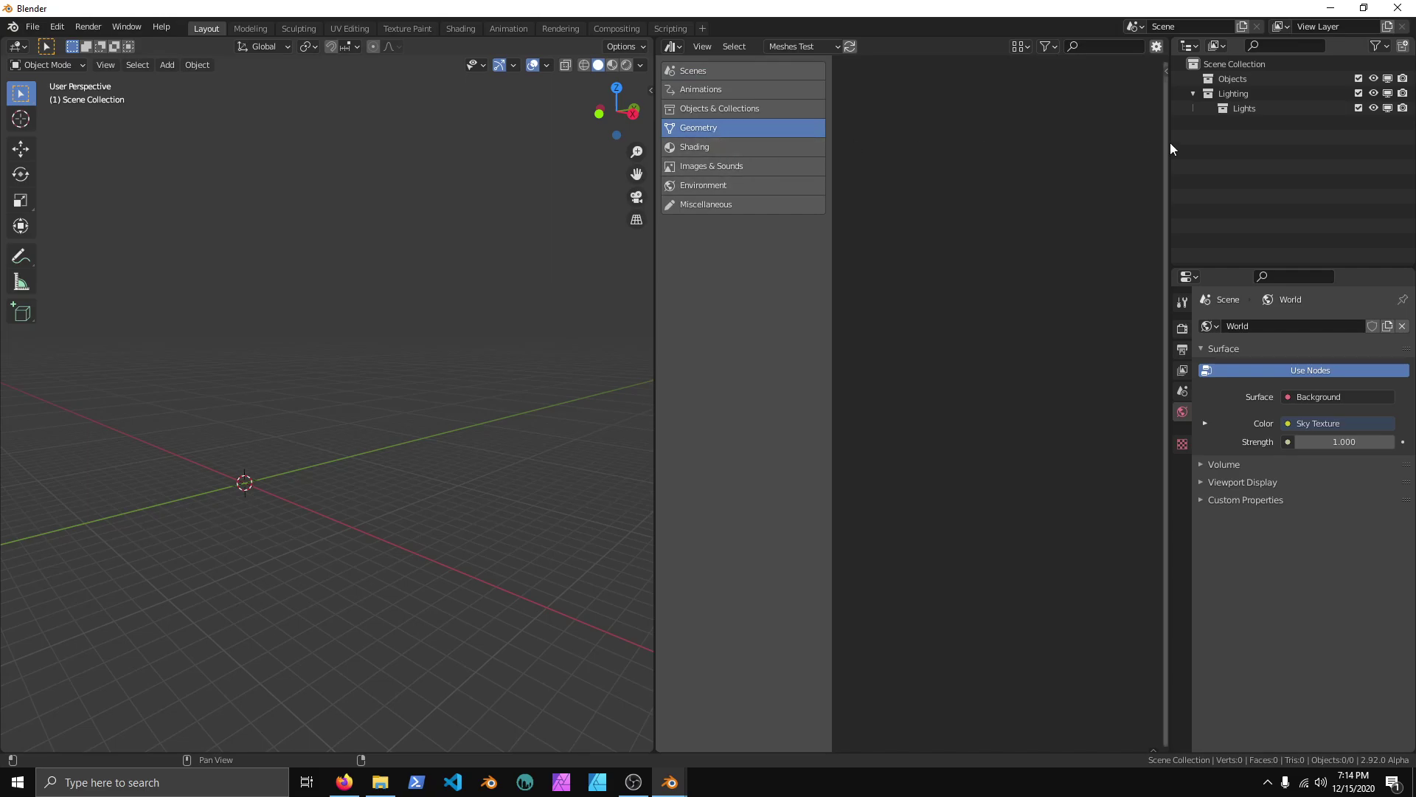
key(shift+a)
mouse_move(427, 435)
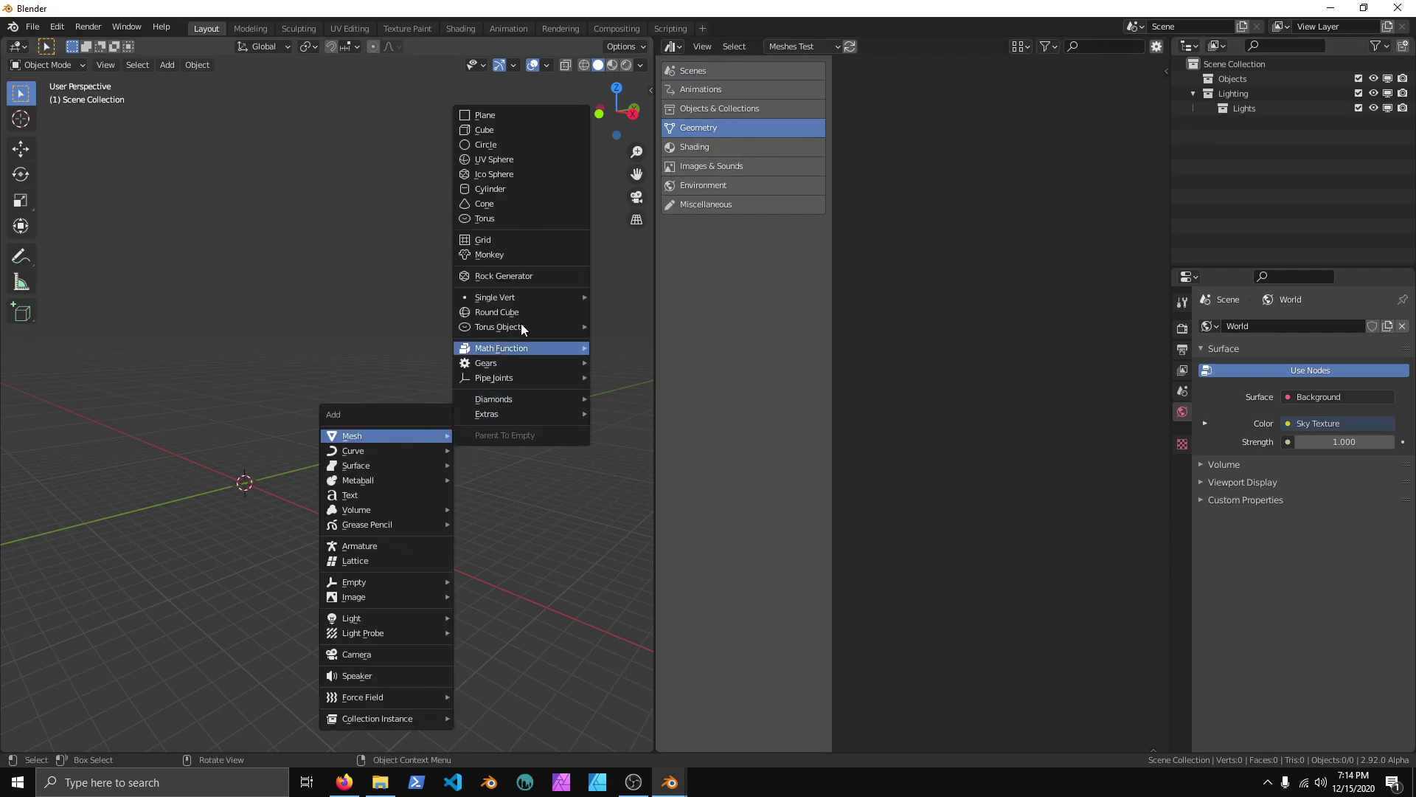
click(493, 115)
middle_drag(369, 496, 407, 472)
- Expand the Plane in the Outliner and right-click its mesh data
key(KP_Add)
click(1248, 139)
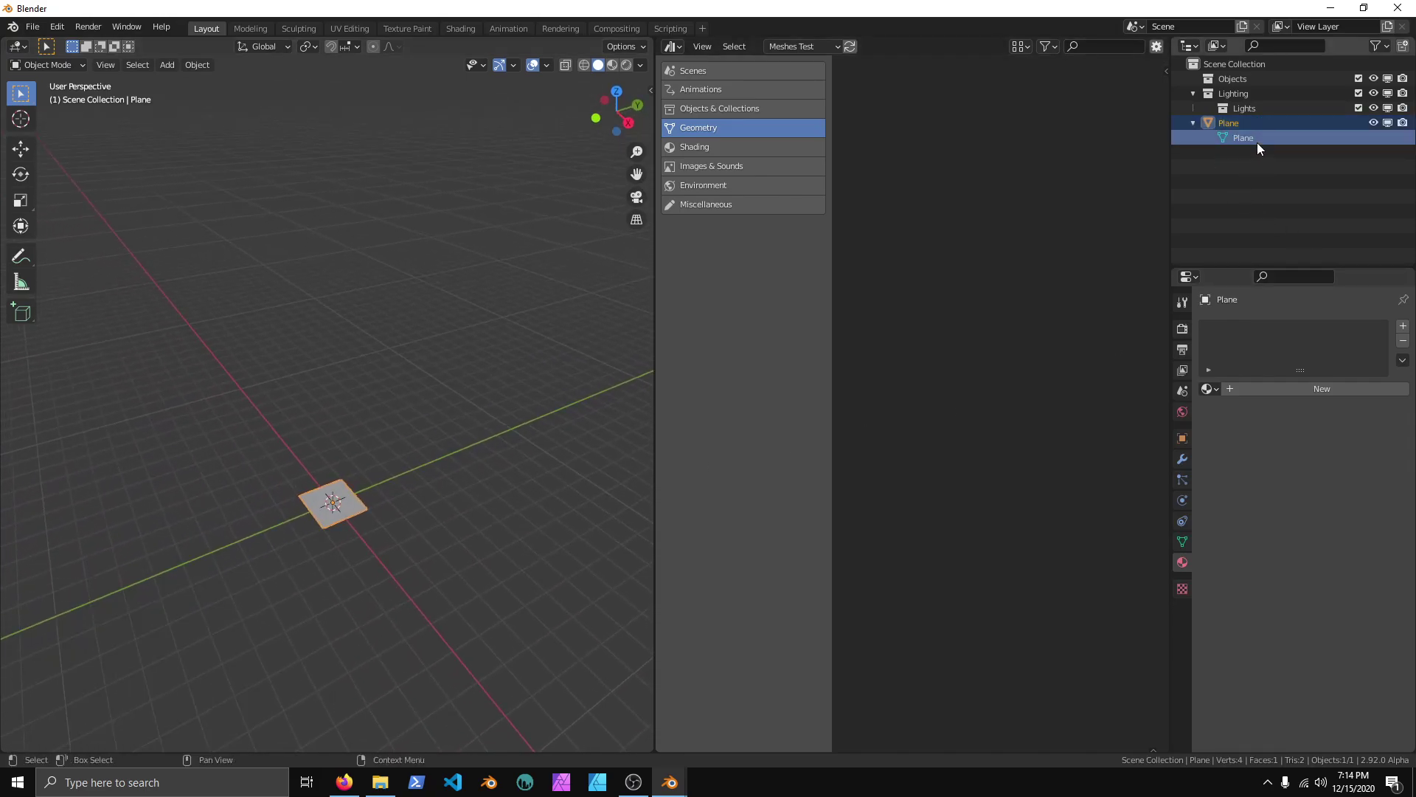
right_click(1260, 140)
- Mark the plane mesh as an asset and show Current File's Geometry category
click(1260, 140)
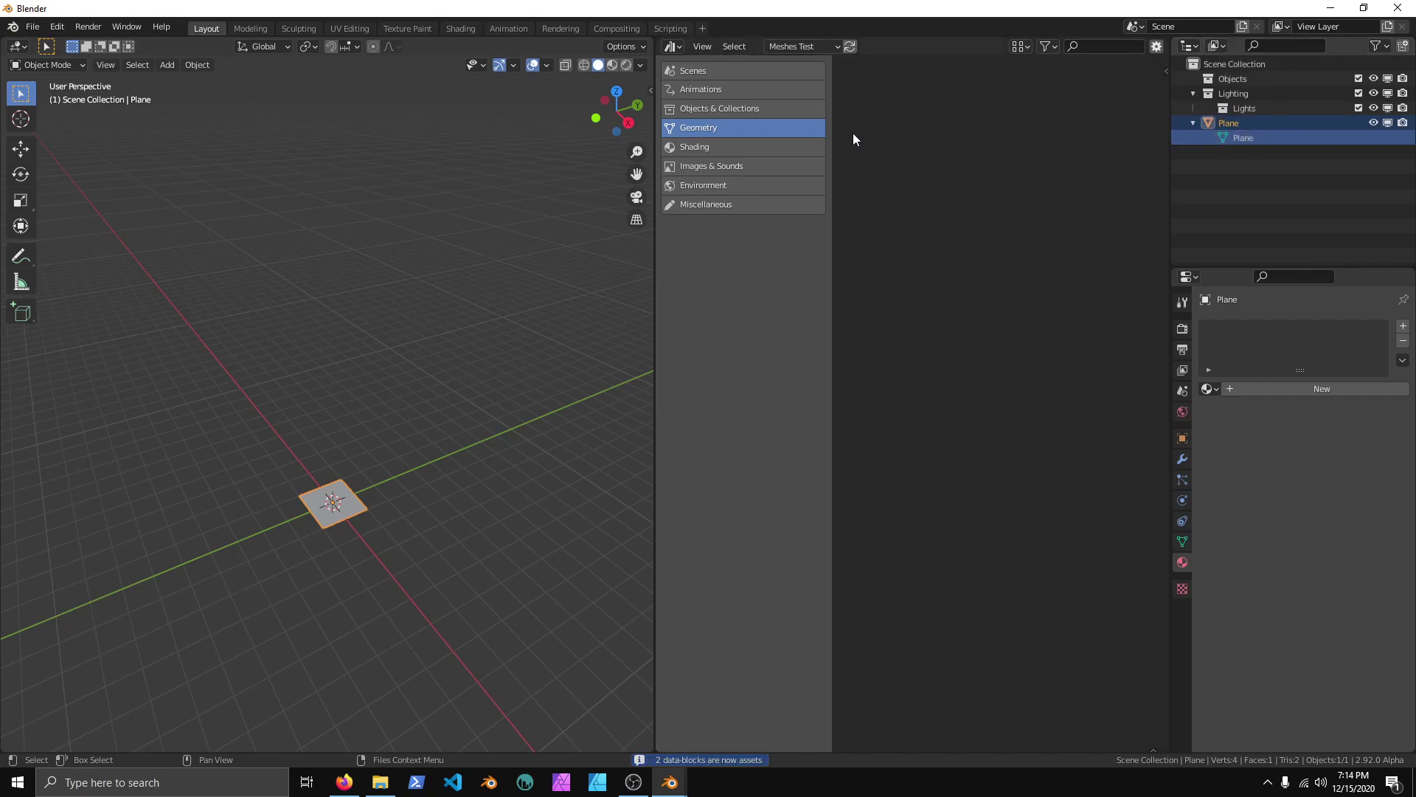
click(736, 107)
click(735, 128)
click(730, 152)
click(729, 171)
click(732, 188)
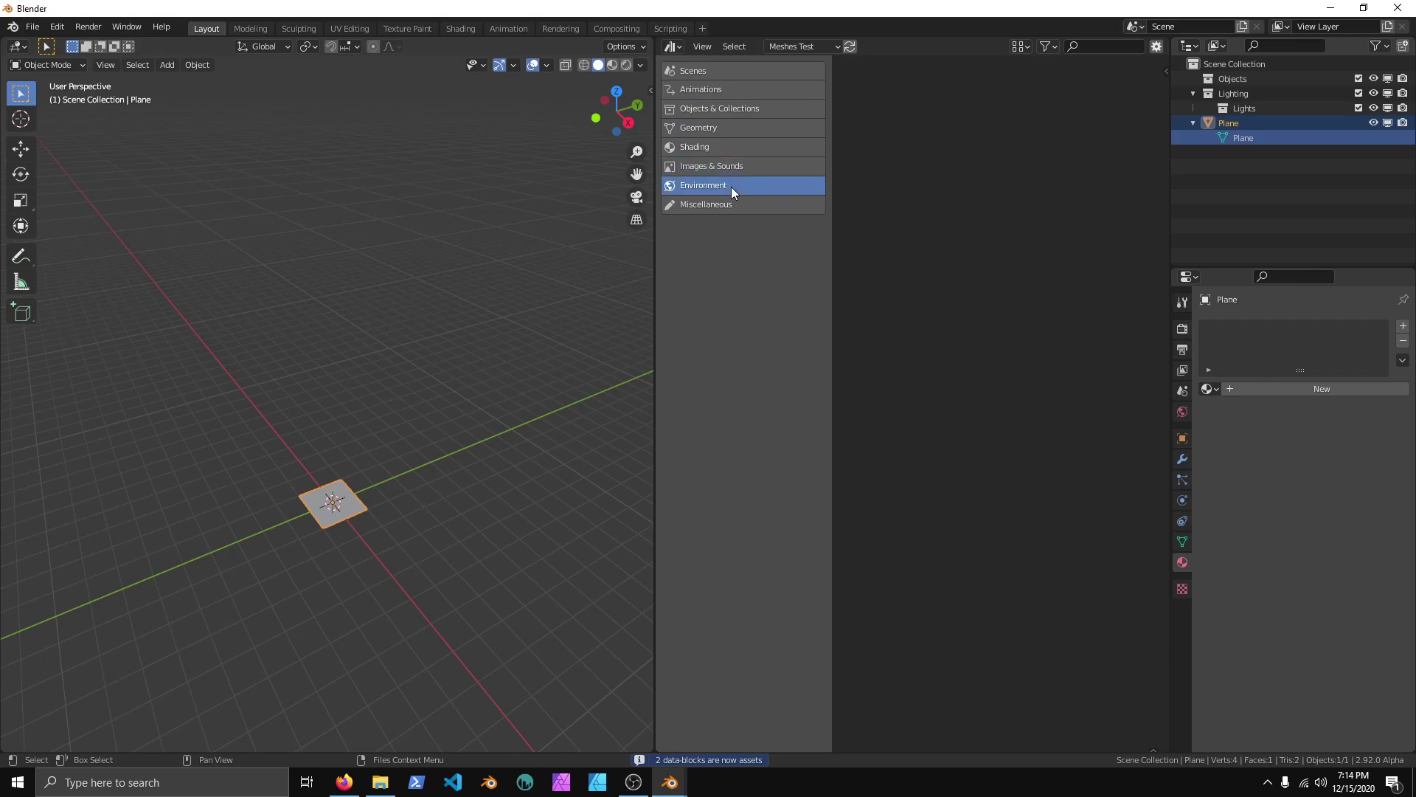
click(784, 53)
click(867, 81)
click(724, 130)
- Drop a Plane asset in and raise one corner along Z into a triangle
drag(883, 116, 502, 570)
middle_drag(502, 569, 446, 592)
key(Tab)
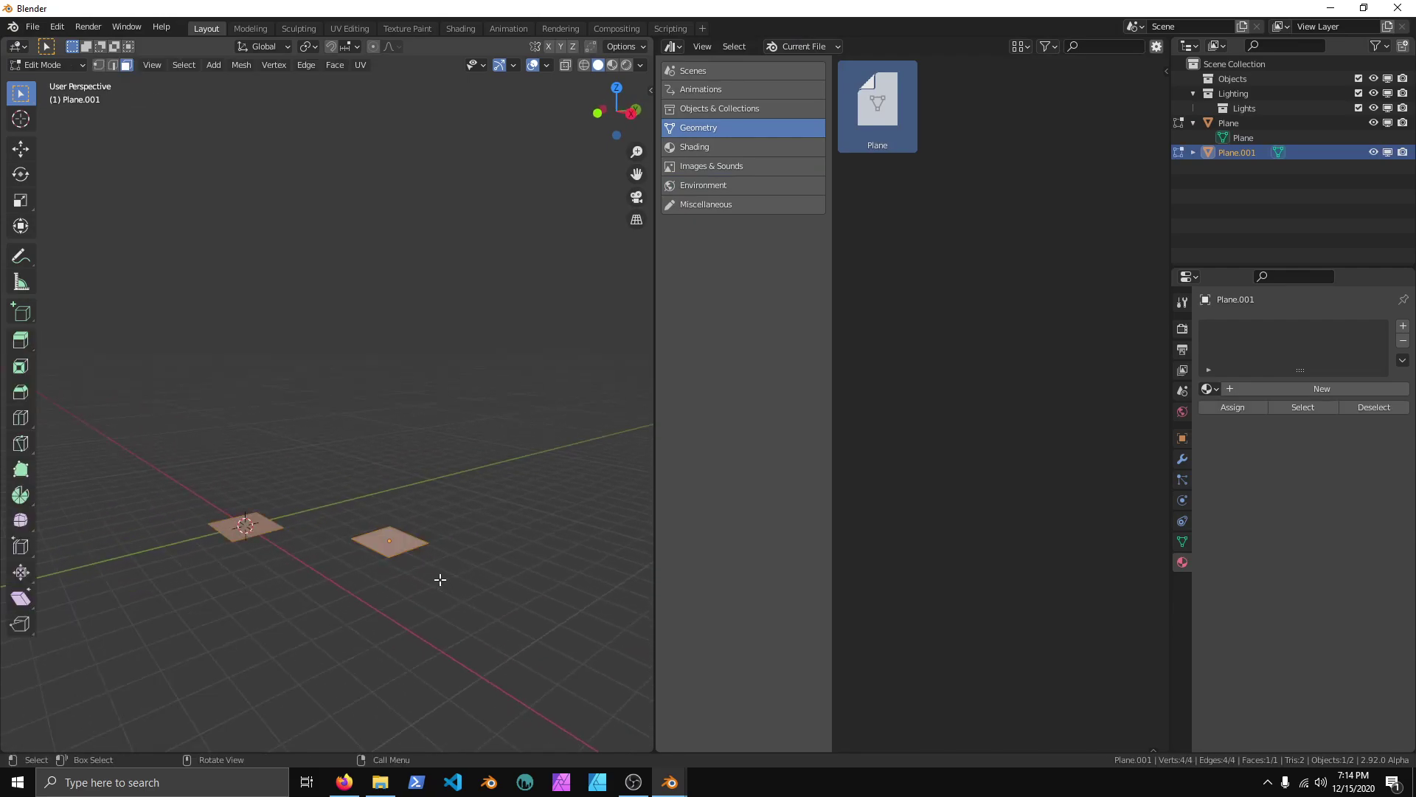
click(412, 544)
key(g)
key(z)
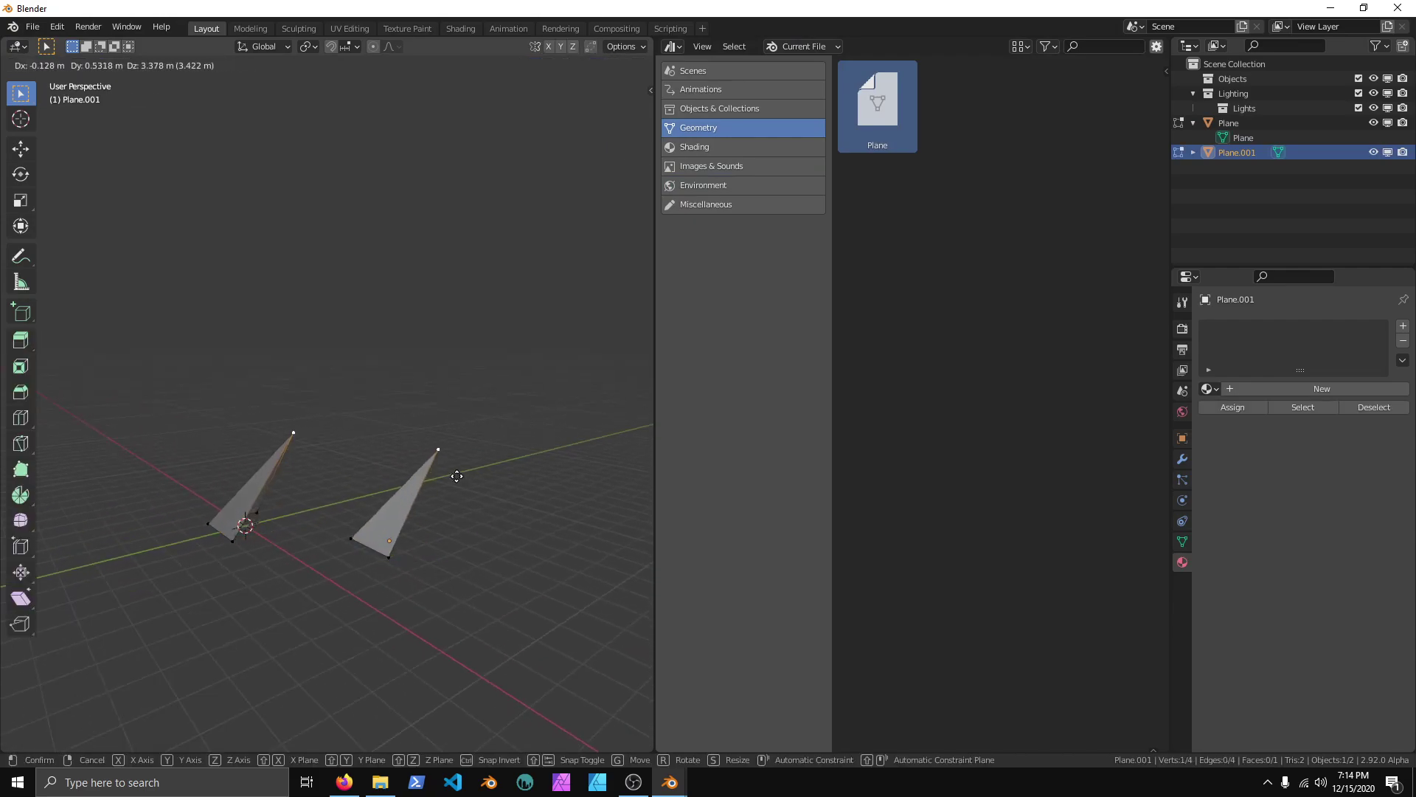
click(447, 474)
key(Tab)
middle_drag(428, 606, 458, 557)
- Drop another Plane asset instance, then delete all three triangles
drag(915, 136, 554, 618)
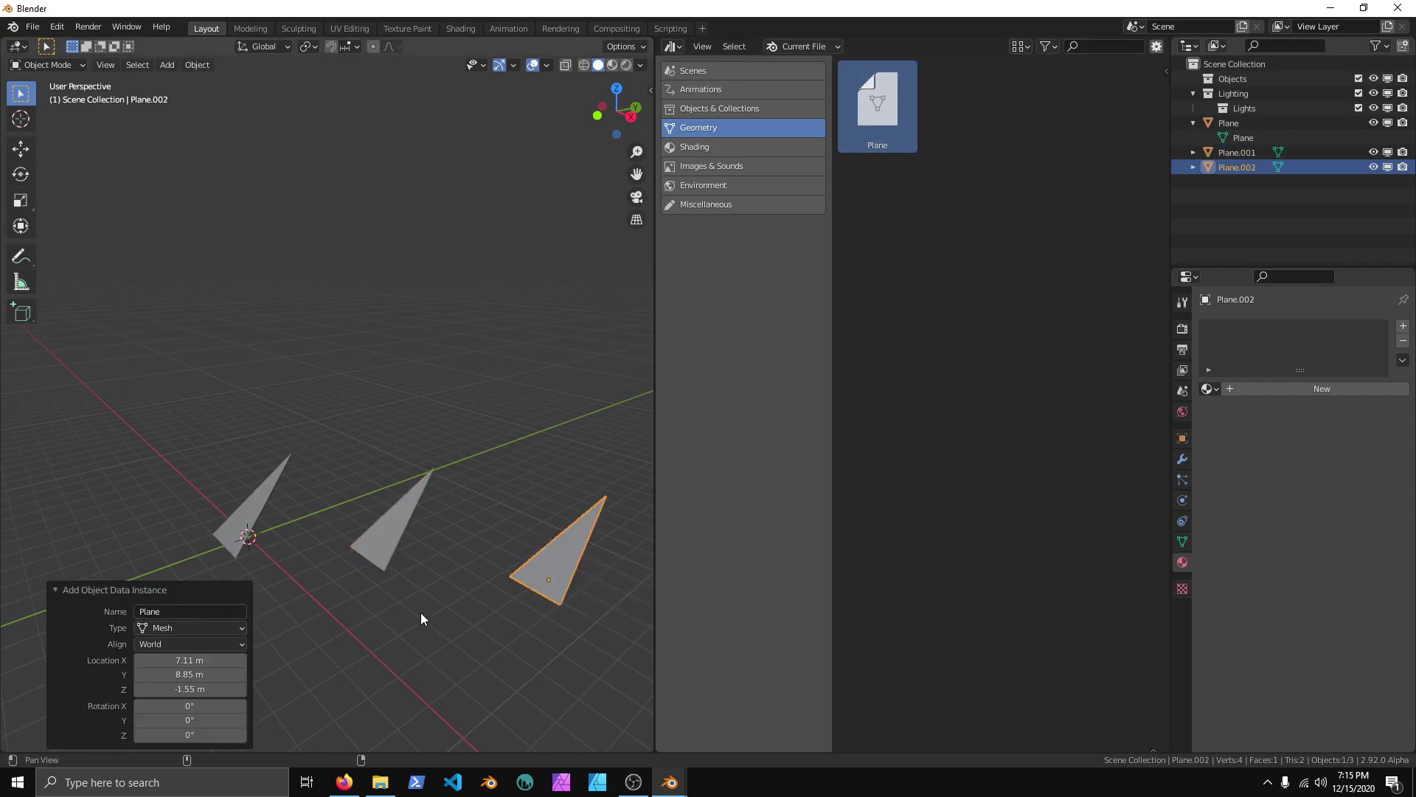
middle_drag(420, 610, 175, 452)
drag(175, 445, 518, 565)
key(x)
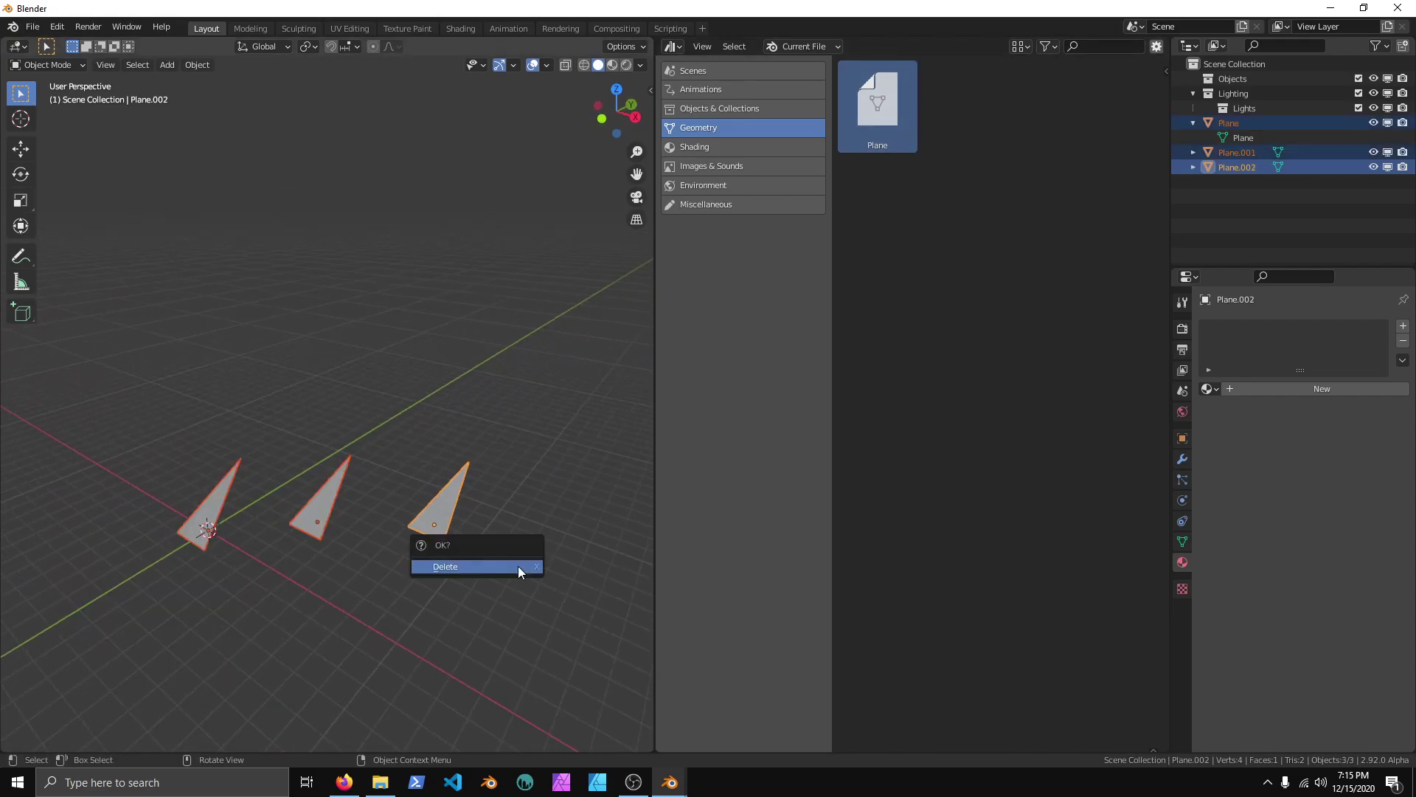
click(518, 565)
- Drop a fresh Plane asset, duplicate it twice, and move a vertex of the linked mesh
drag(881, 118, 409, 621)
middle_drag(408, 621, 476, 502)
key(shift+d)
click(374, 443)
key(shift+d)
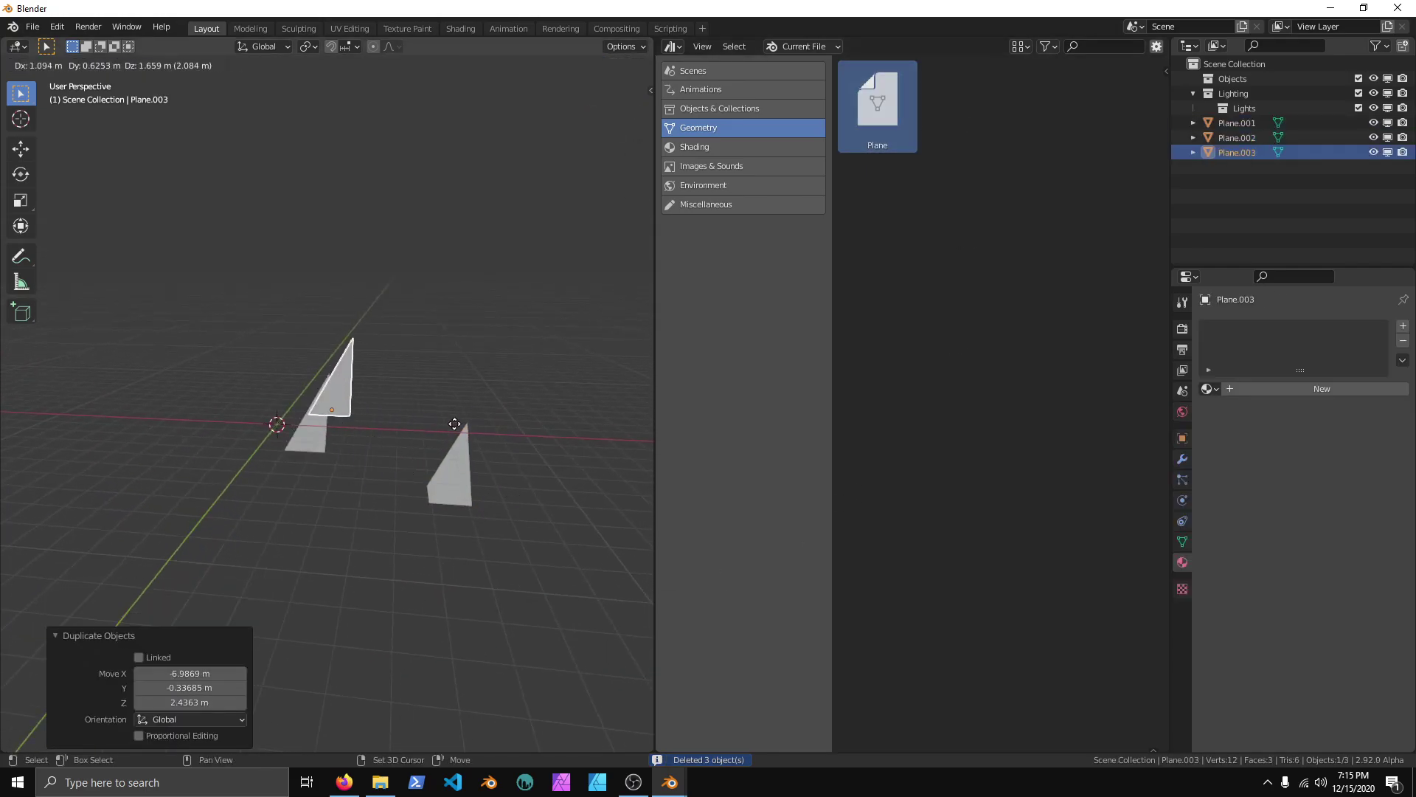
click(450, 445)
key(Tab)
key(g)
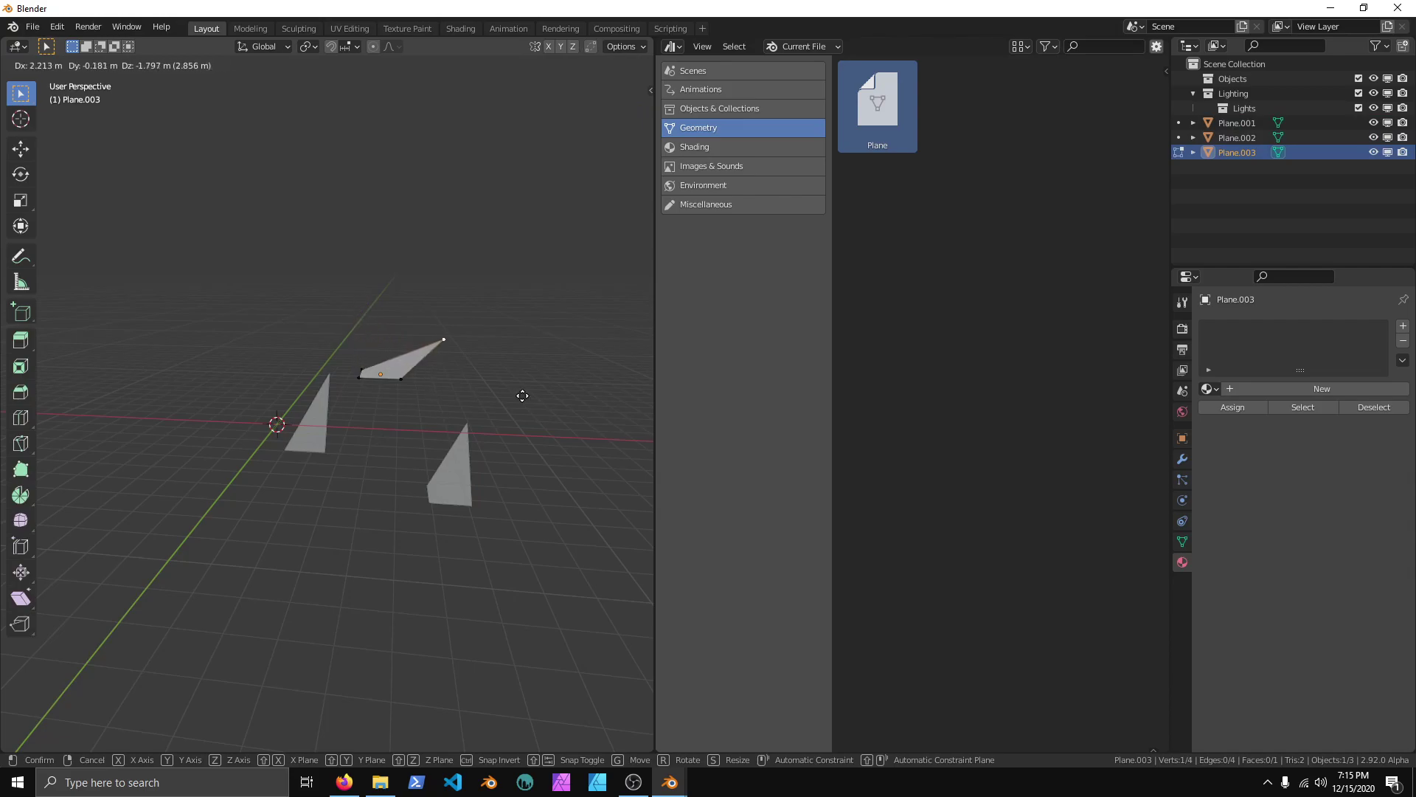
click(506, 404)
middle_drag(506, 404, 391, 481)
key(Tab)
- Duplicate the front triangle, move its top vertex, then delete all four triangles
click(391, 481)
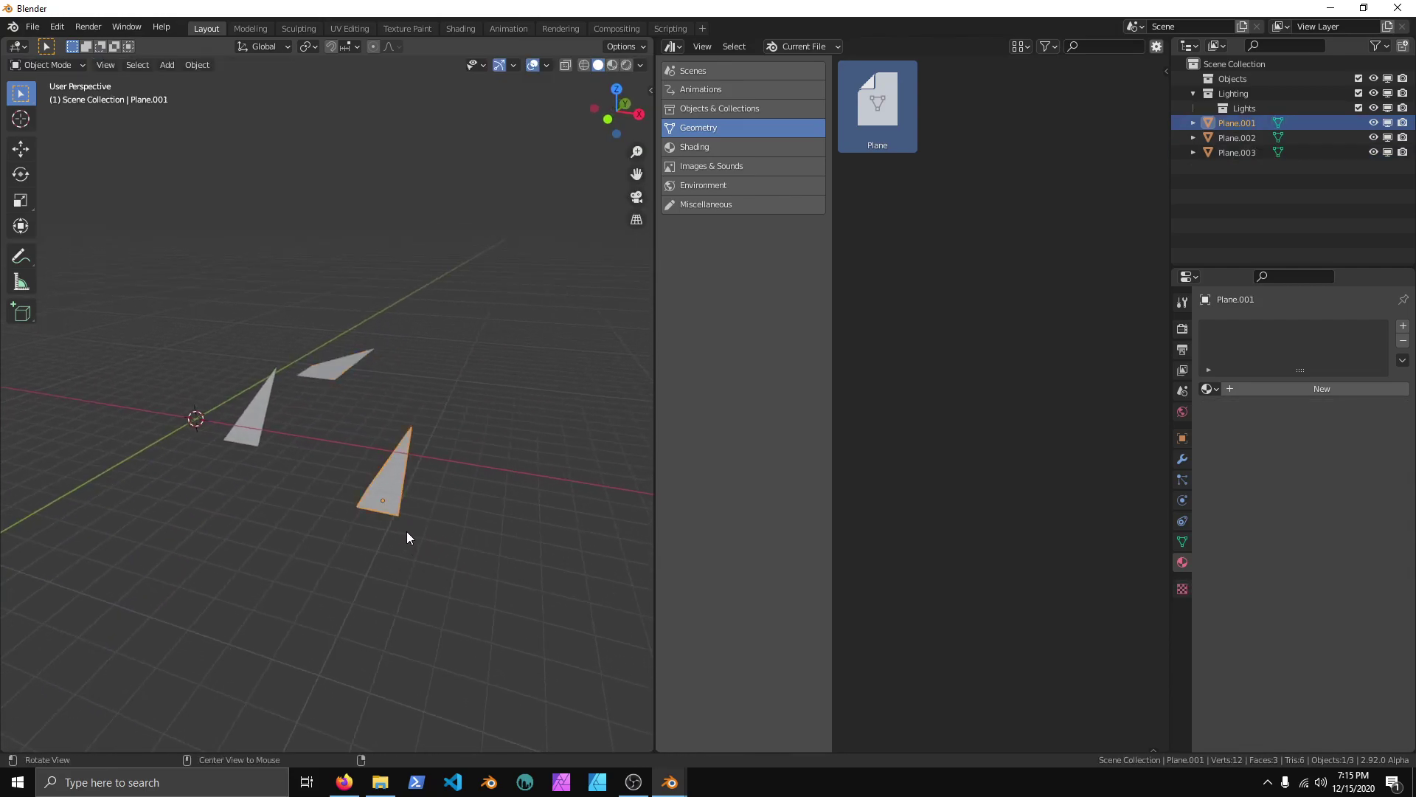
key(shift+d)
click(526, 477)
key(Tab)
middle_drag(525, 477, 520, 472)
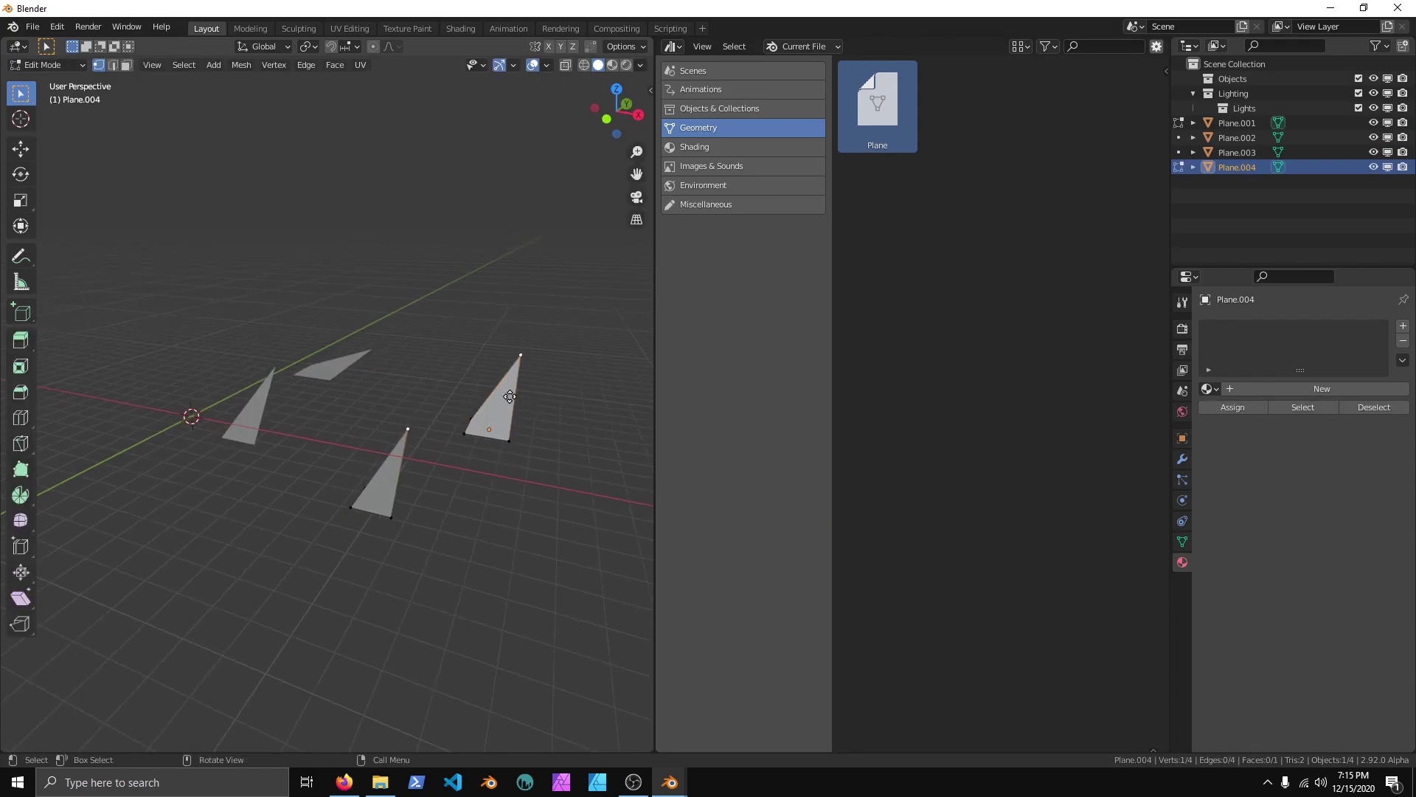
key(g)
click(492, 446)
key(Tab)
key(a)
key(Delete)
- Drop the Plane asset into the scene again and delete it
drag(878, 111, 340, 454)
middle_drag(327, 519, 395, 506)
key(x)
click(392, 502)
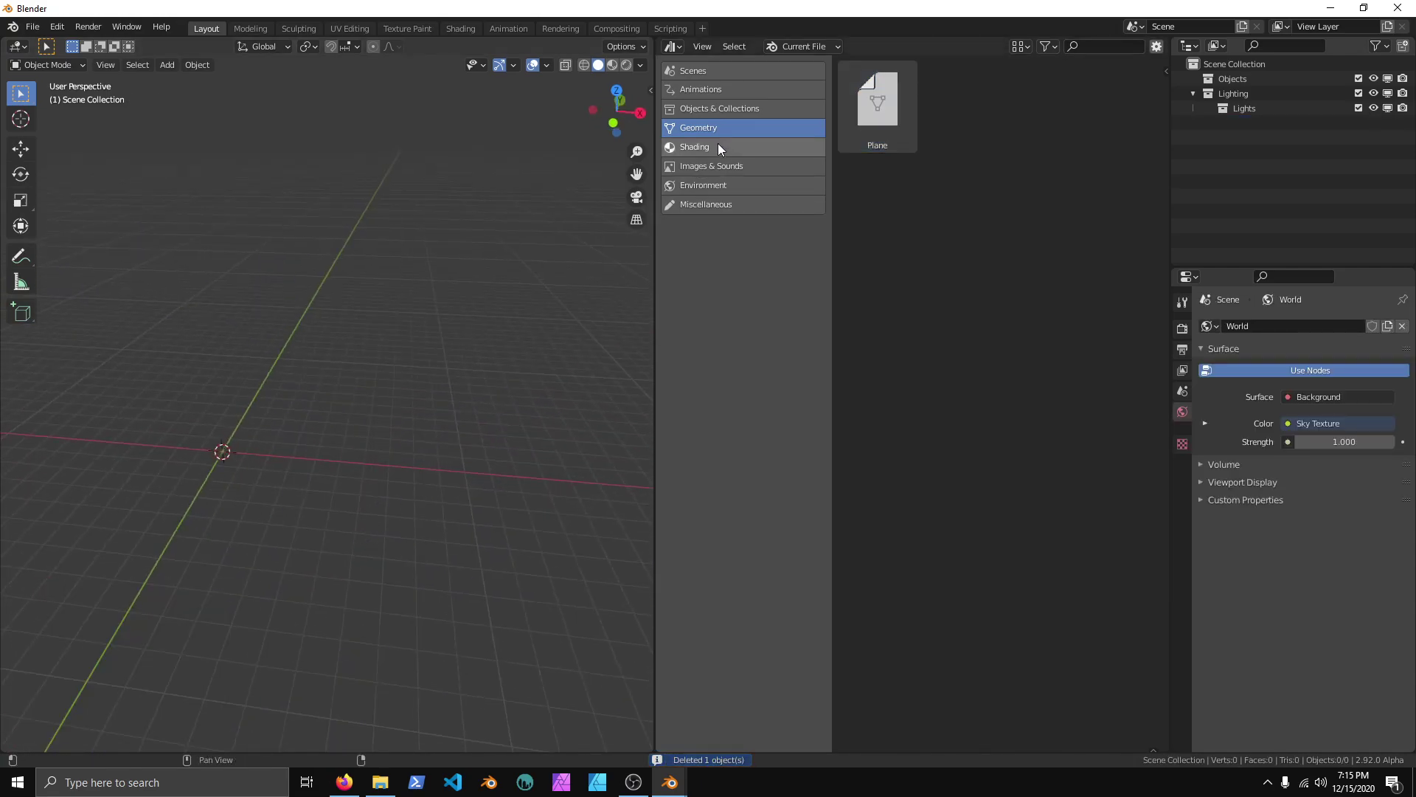
- Browse Images & Sounds, Environment and Miscellaneous, then bring up the asset library folder in Explorer
click(729, 166)
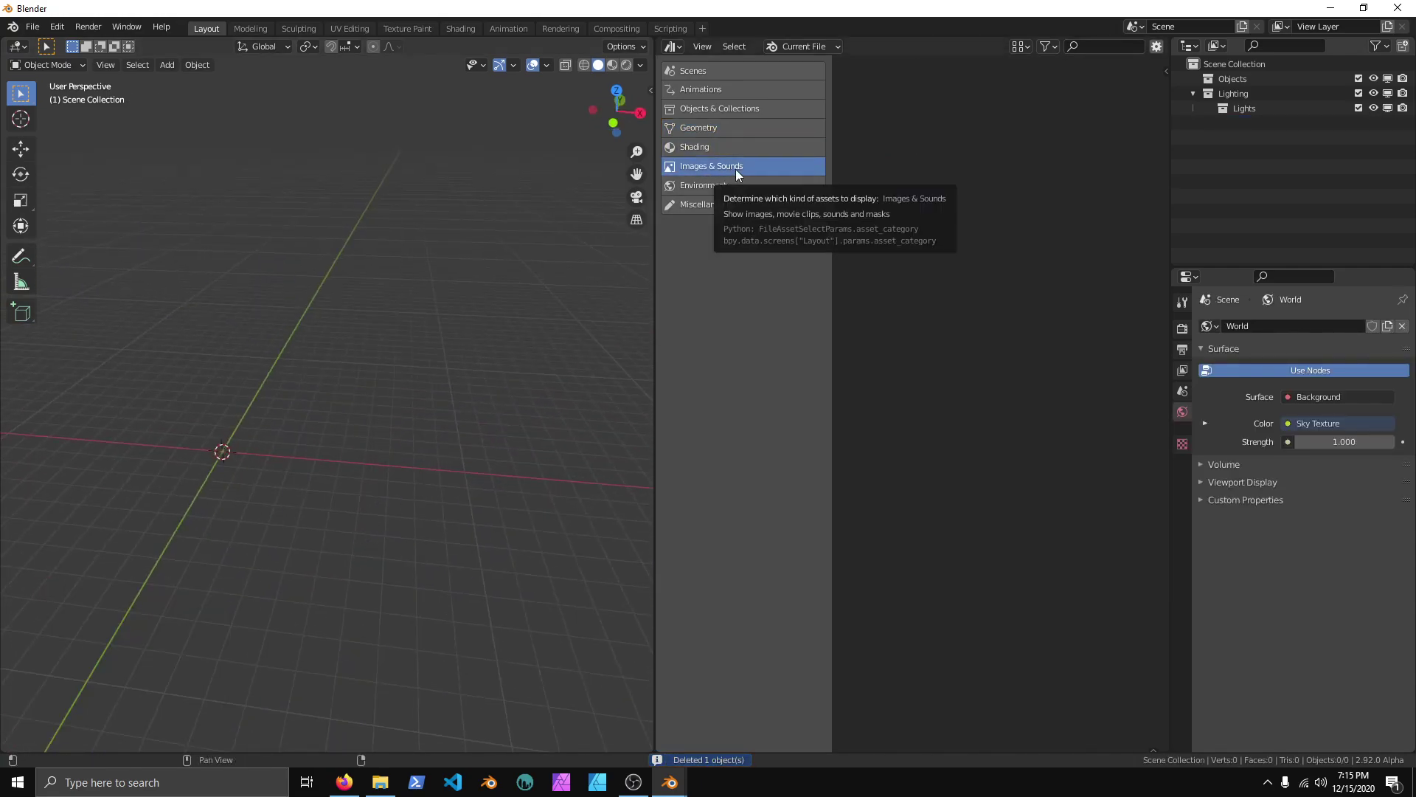
click(742, 186)
click(716, 206)
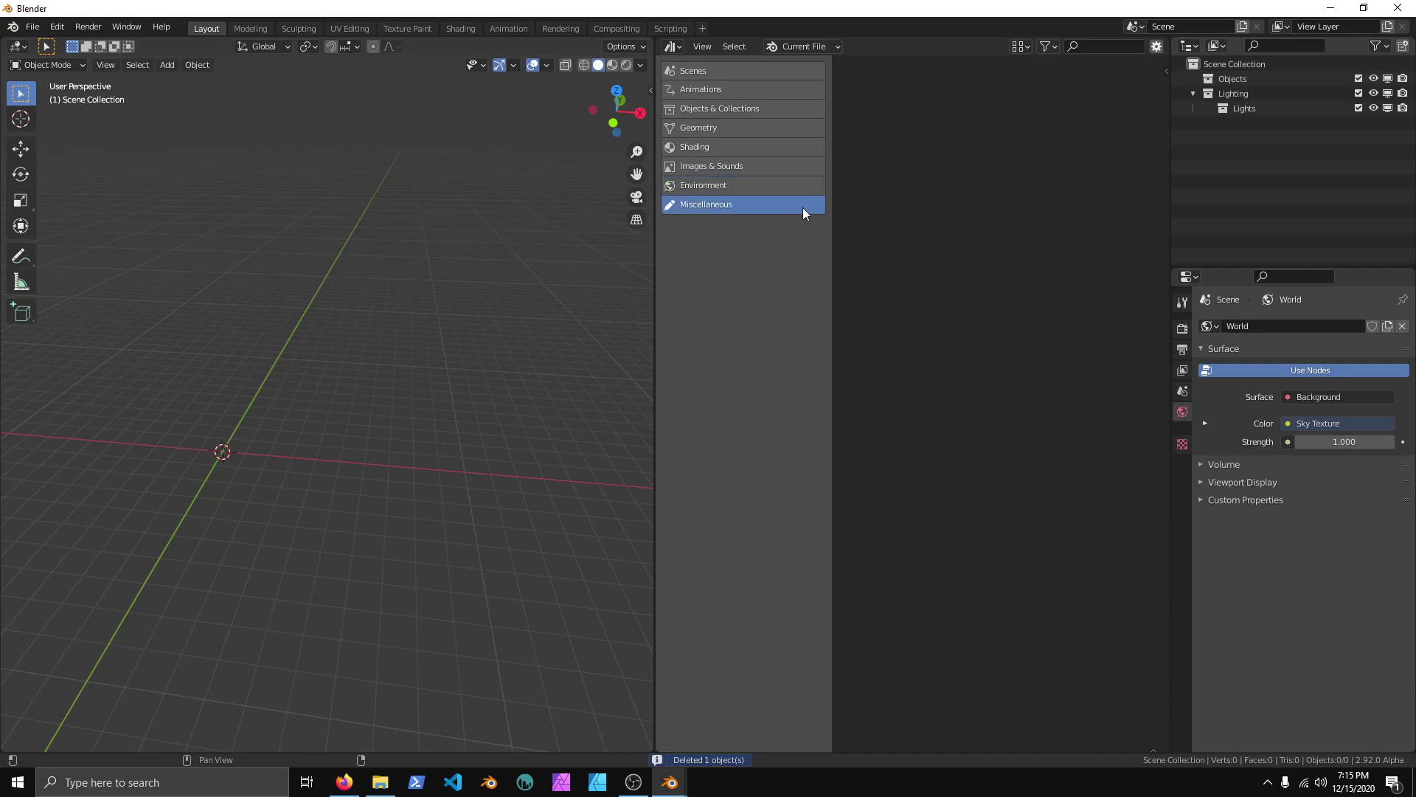
click(415, 784)
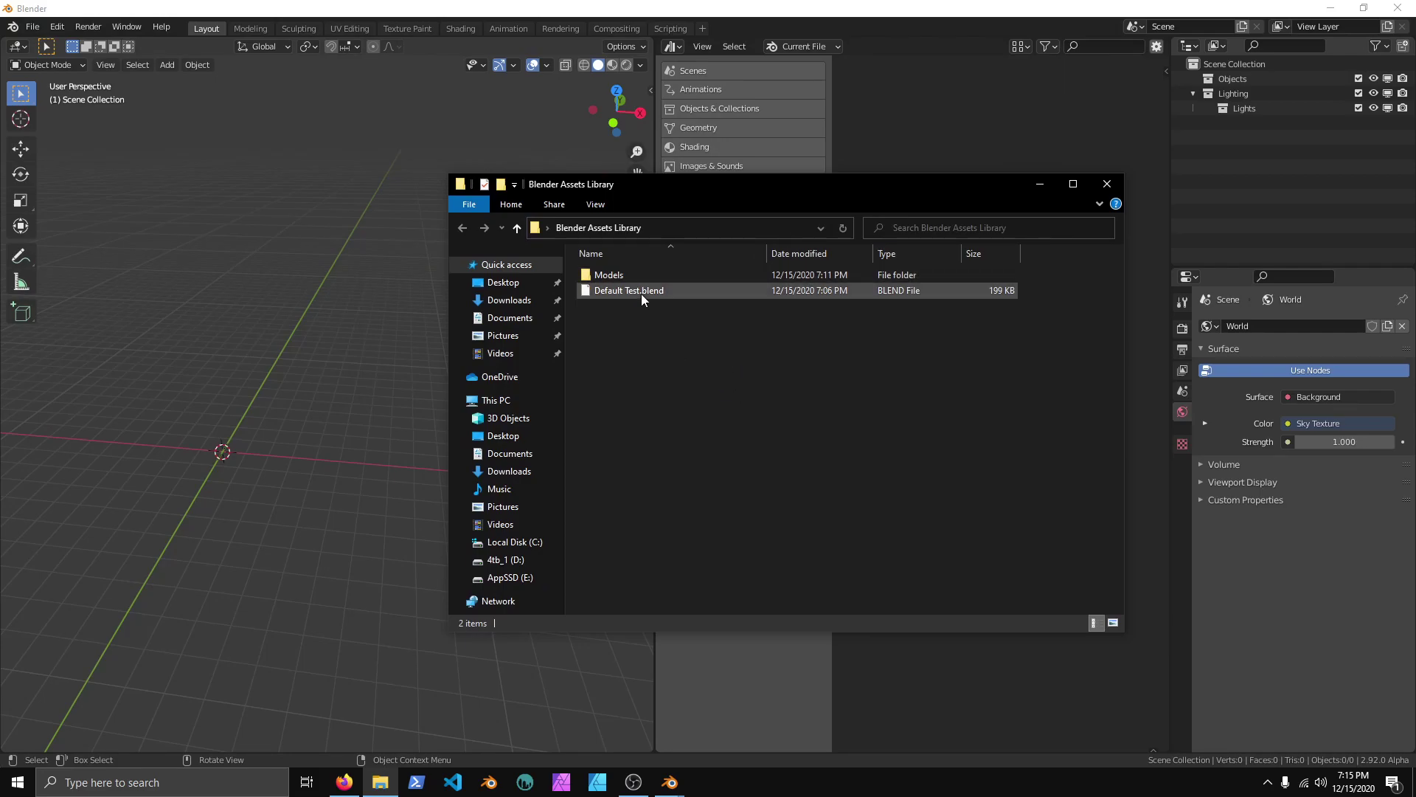
click(608, 278)
double_click(608, 275)
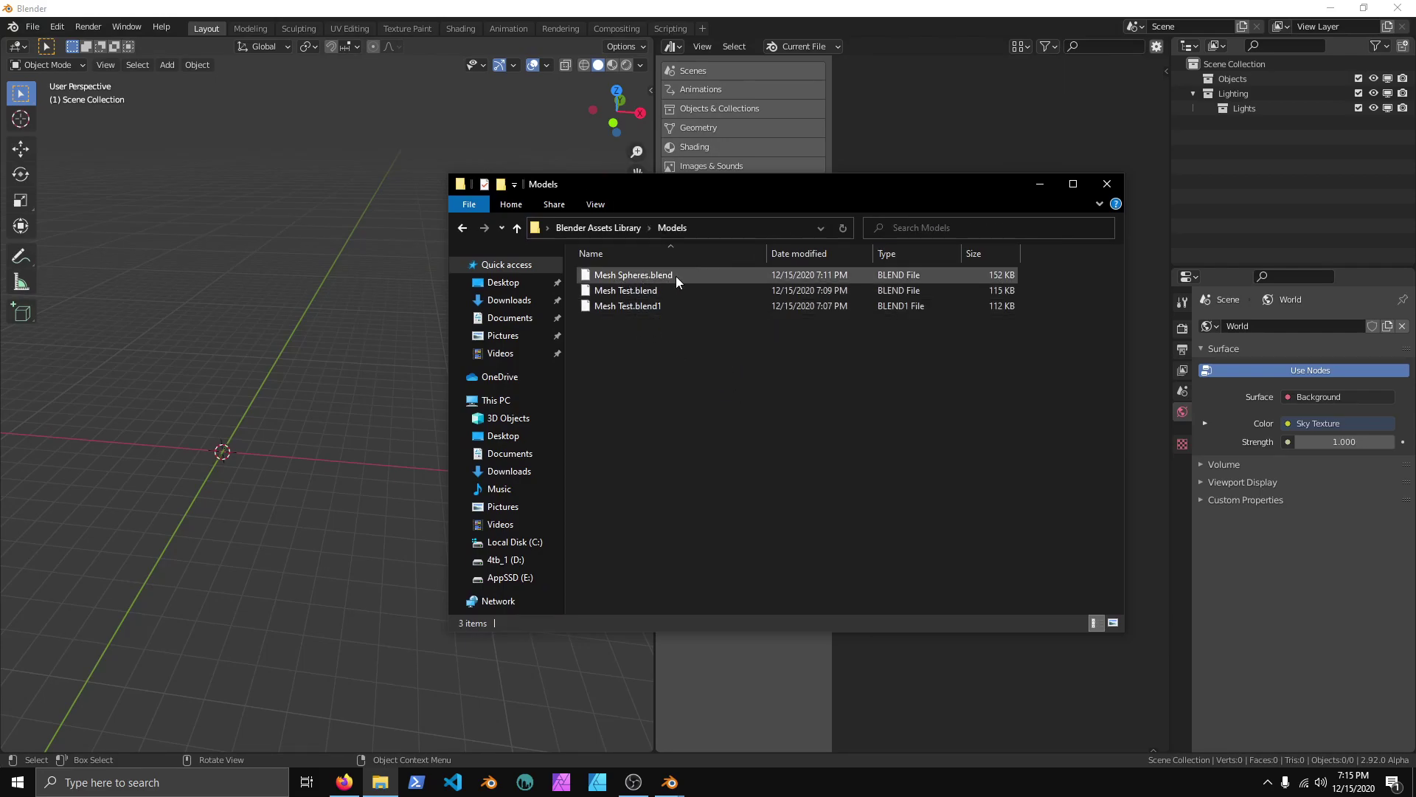
click(615, 227)
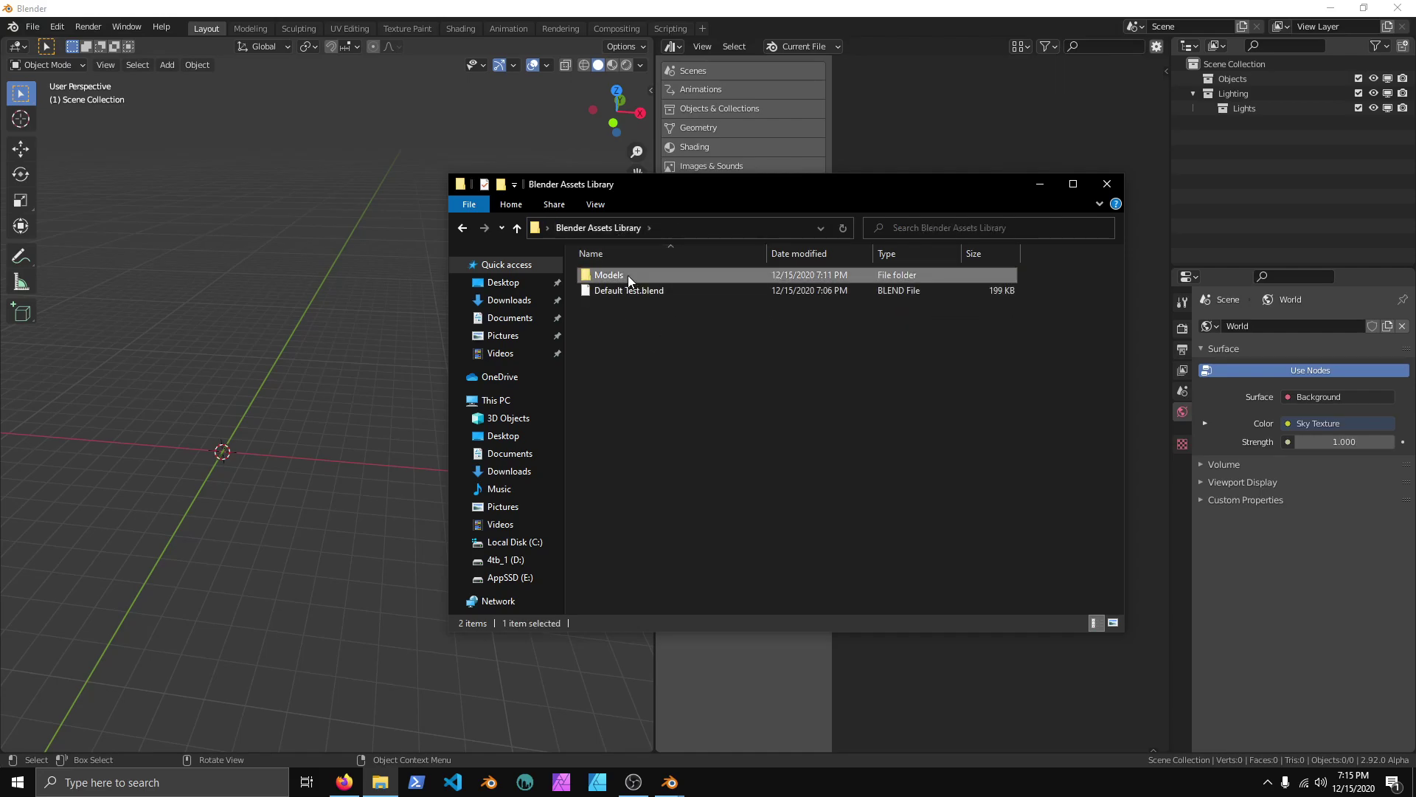
double_click(627, 276)
right_click(661, 341)
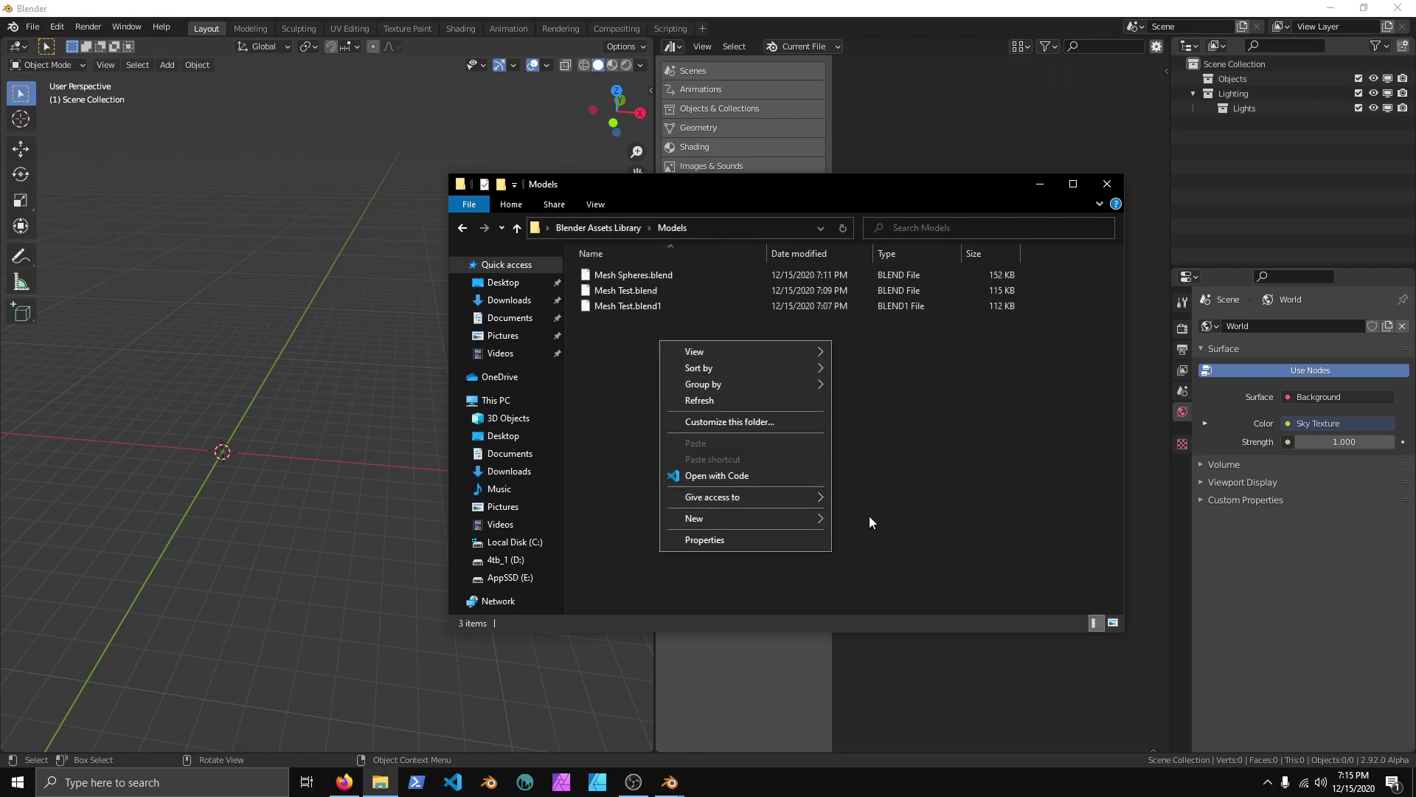
click(911, 438)
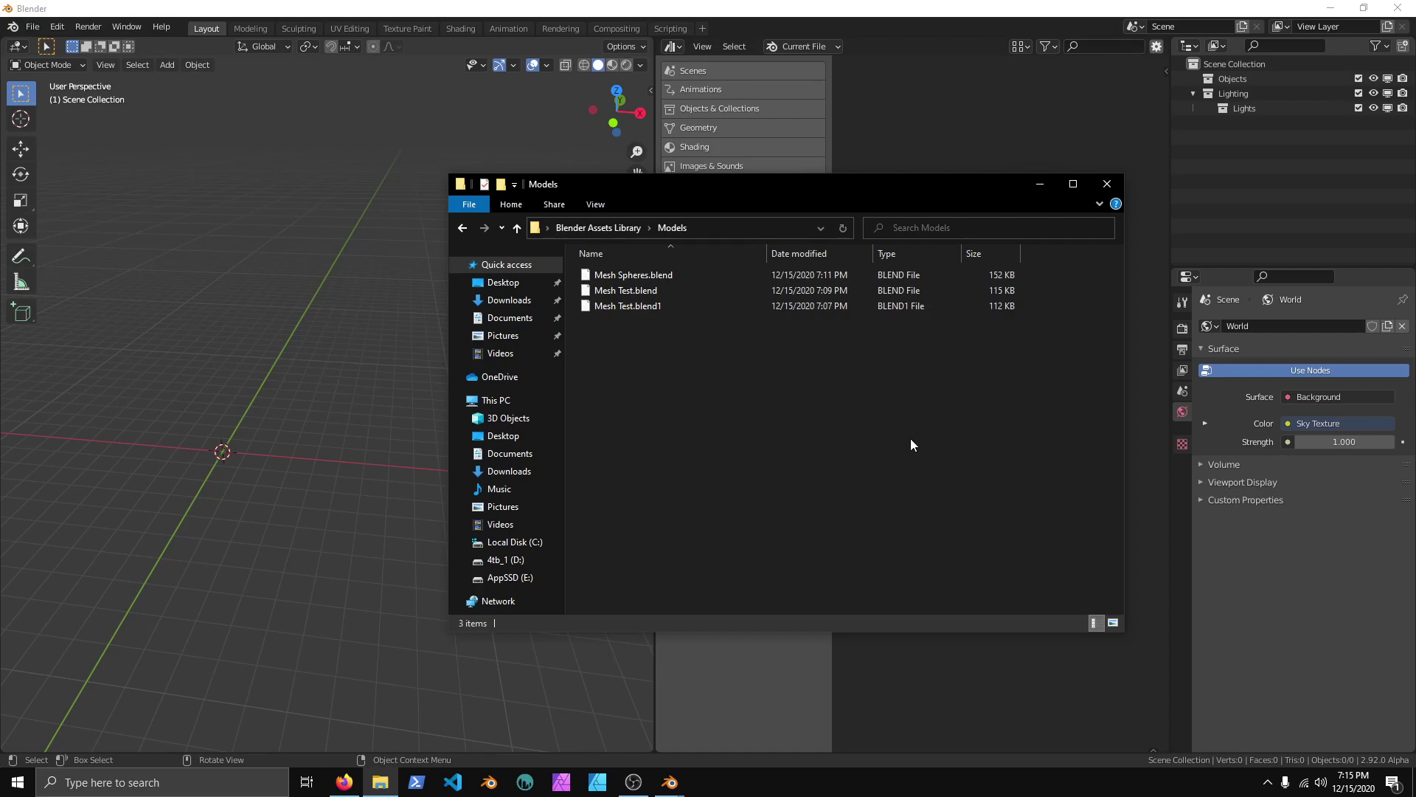
click(618, 232)
click(57, 26)
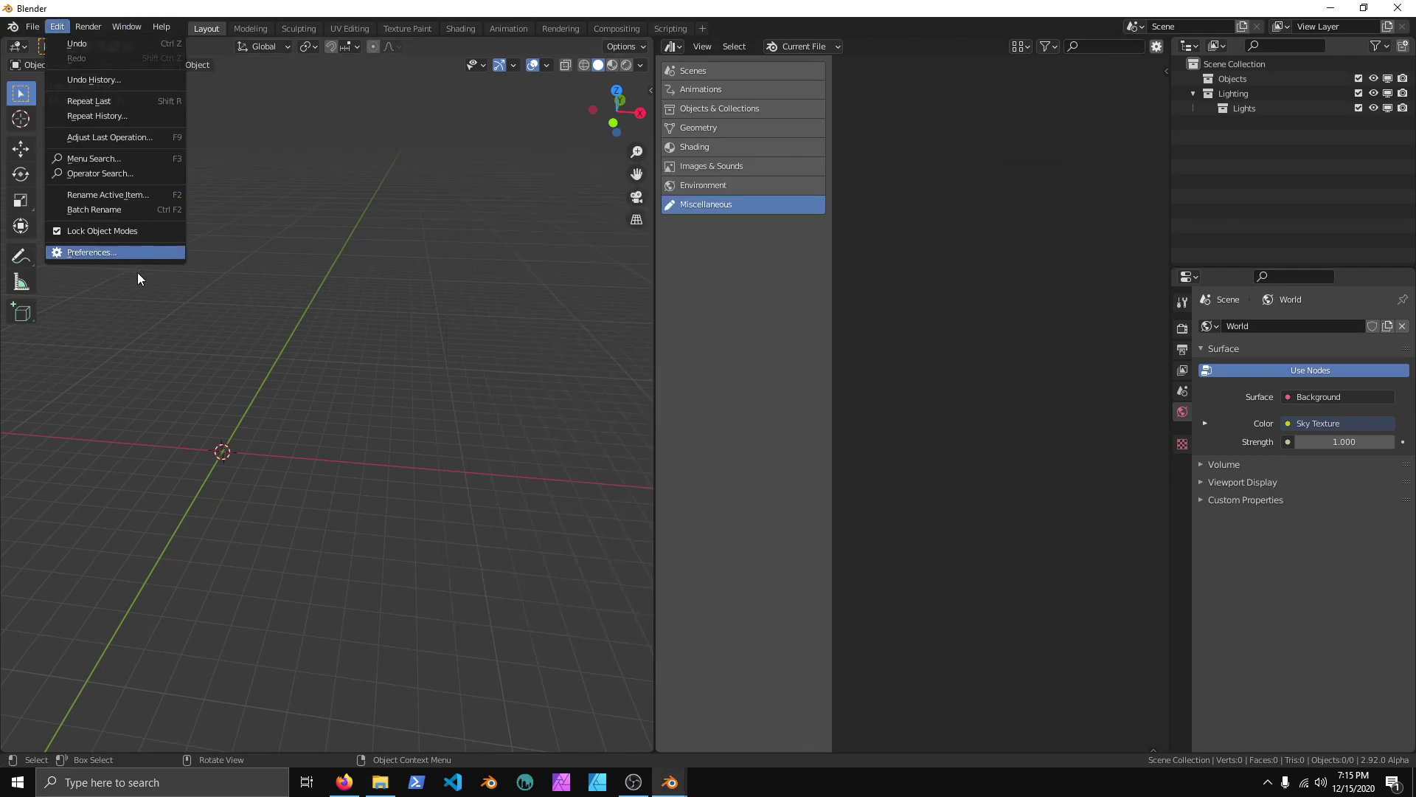
click(102, 253)
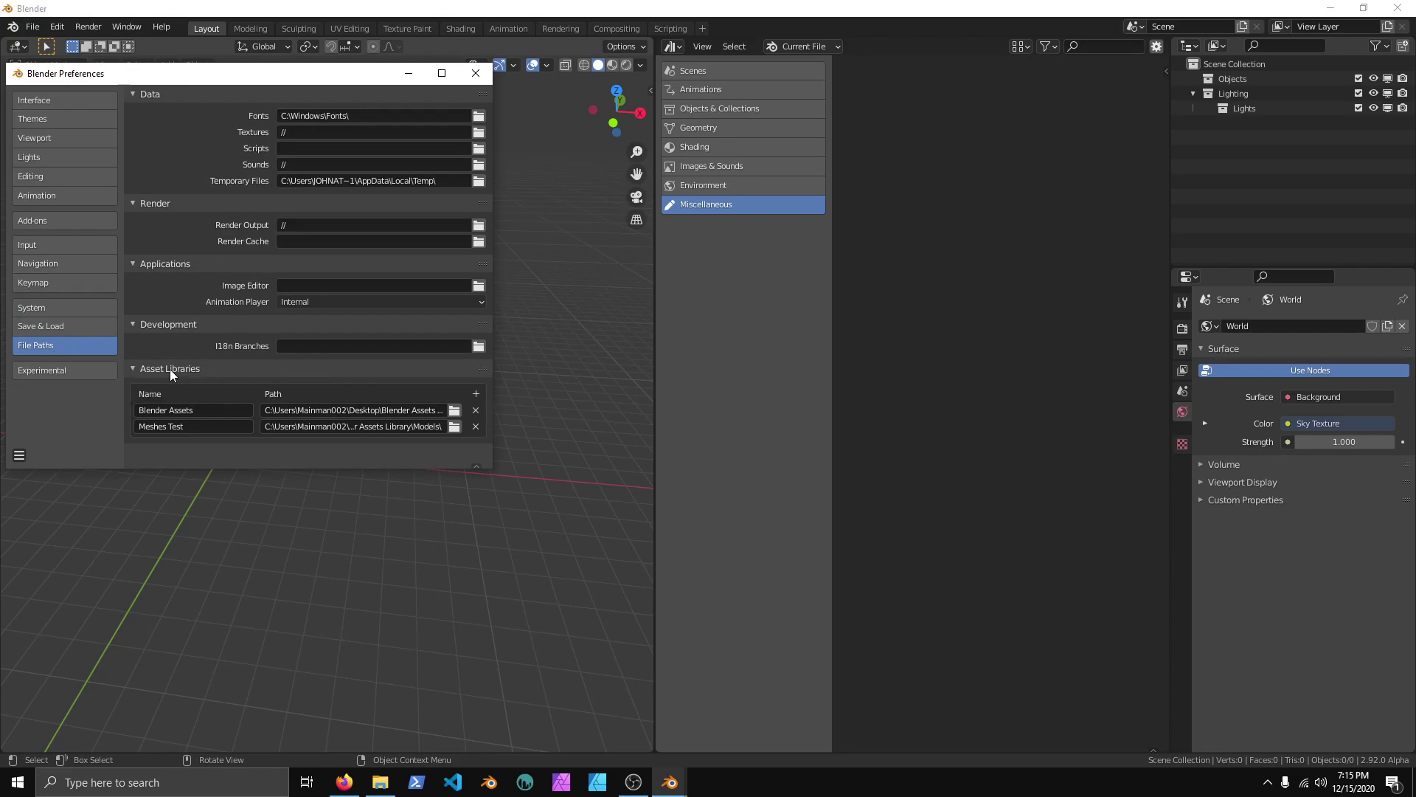
click(476, 393)
click(475, 442)
click(475, 73)
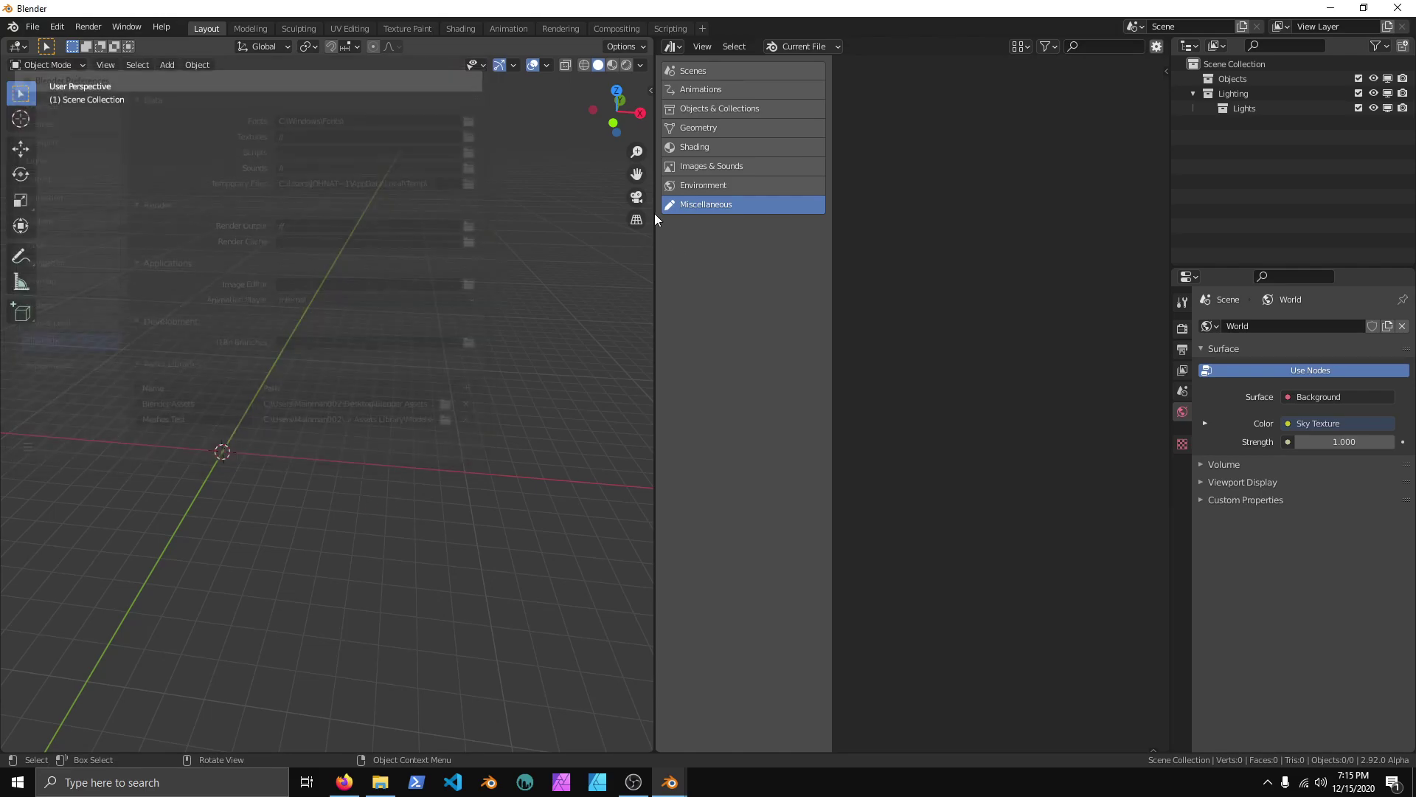